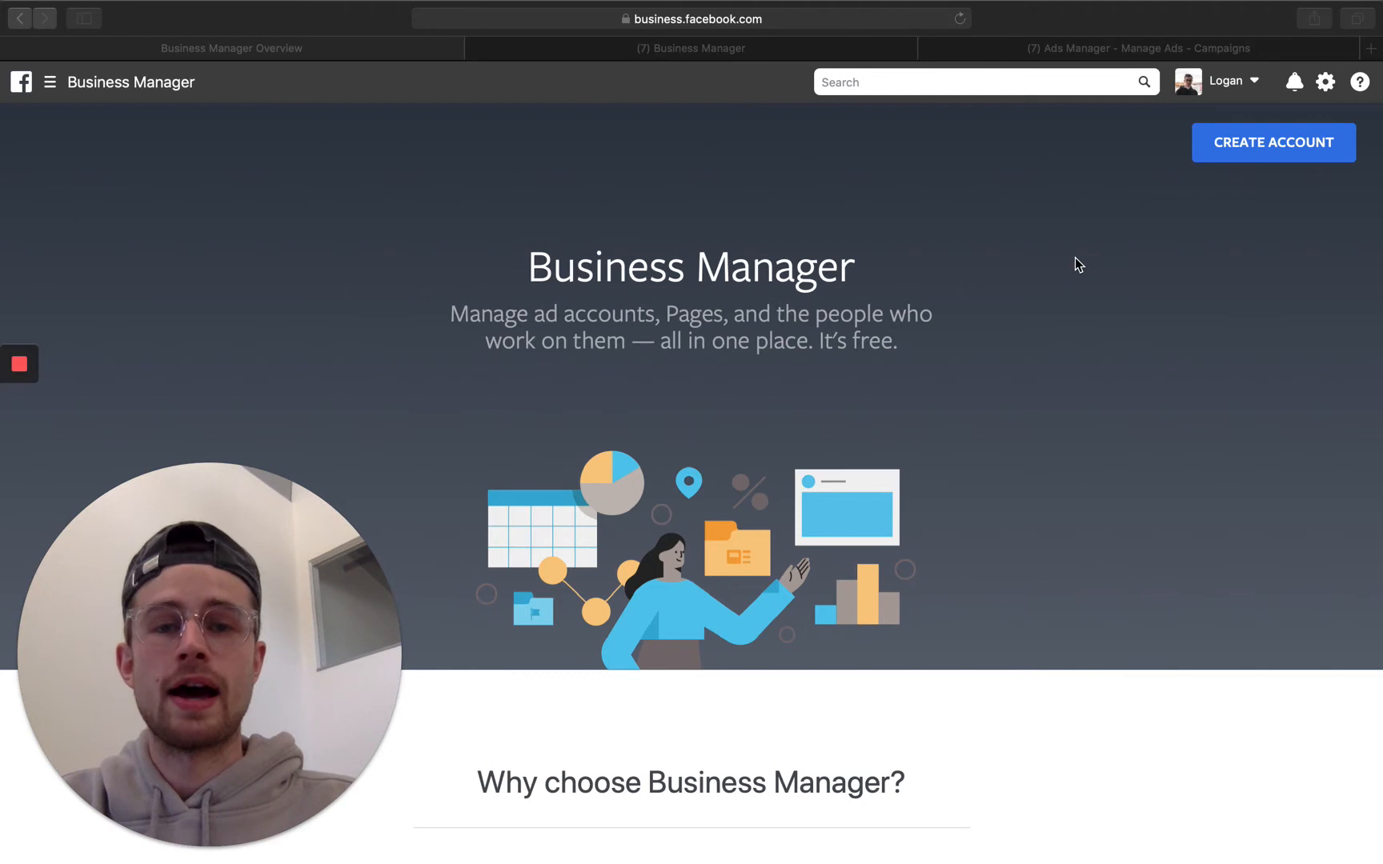
Step: Look over the form for creating a Business Manager account and close it without filling it in
{"action": "left_click", "coordinate": [1131, 238]}
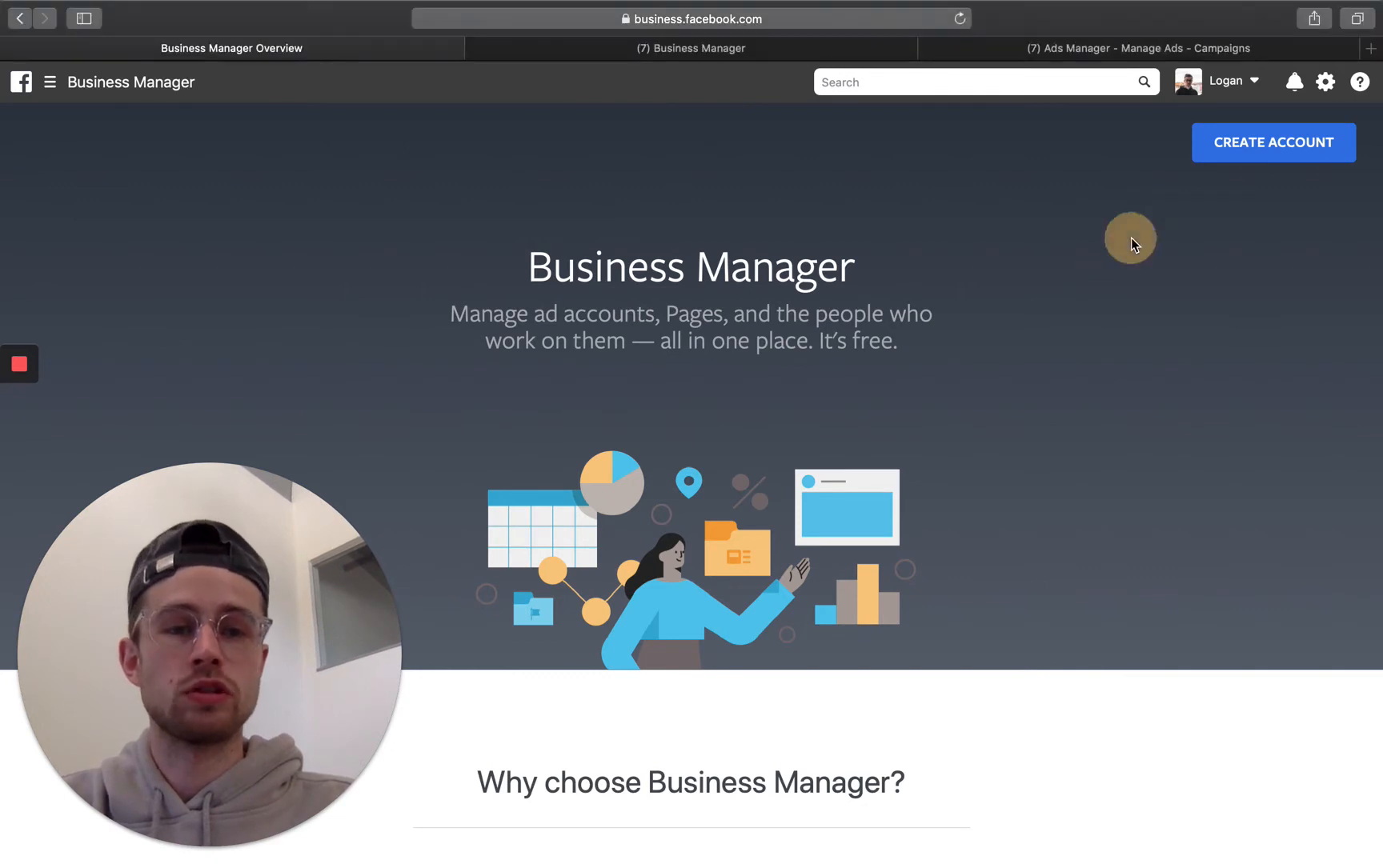
{"action": "left_click", "coordinate": [1270, 145]}
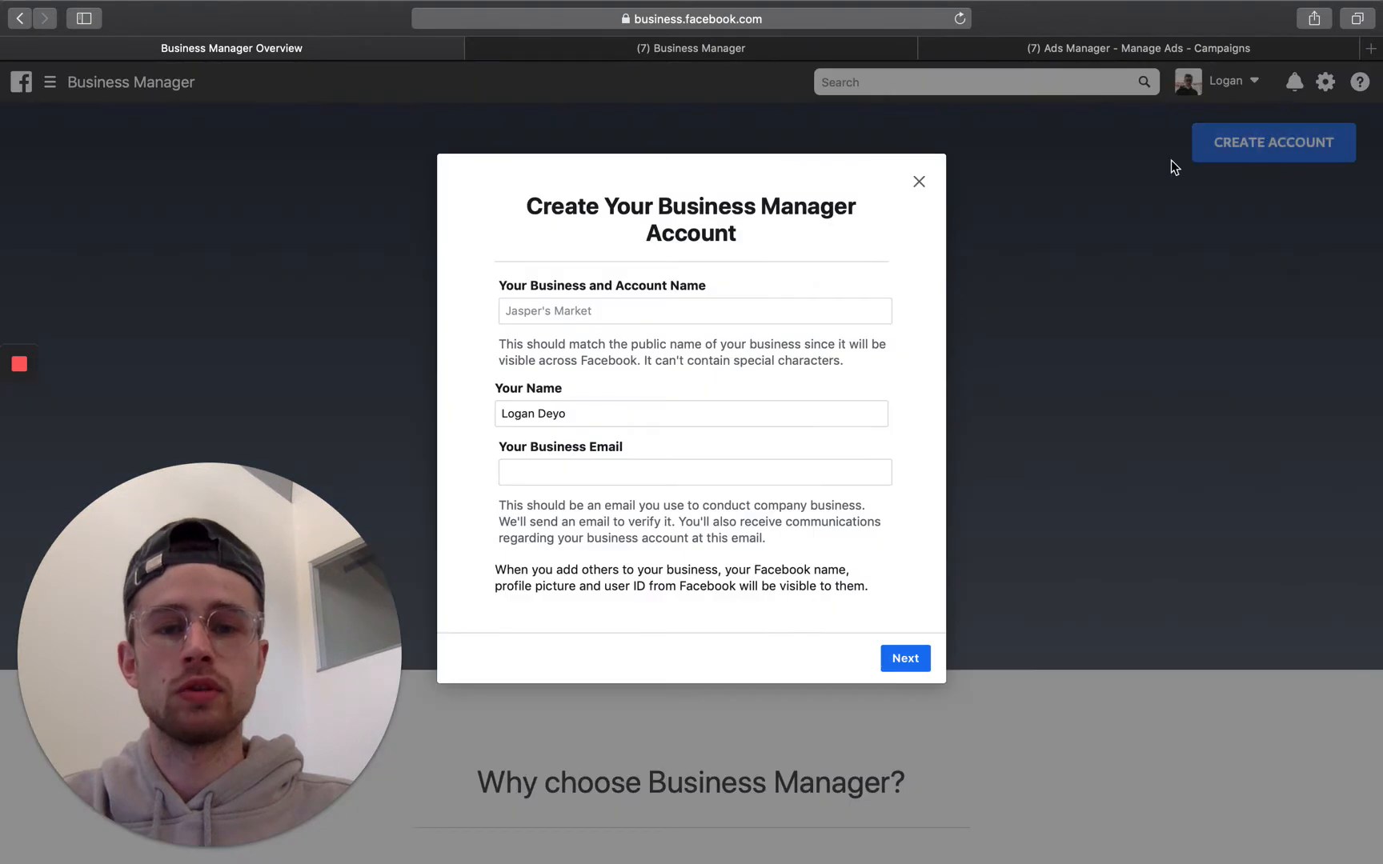
{"action": "left_click", "coordinate": [919, 184]}
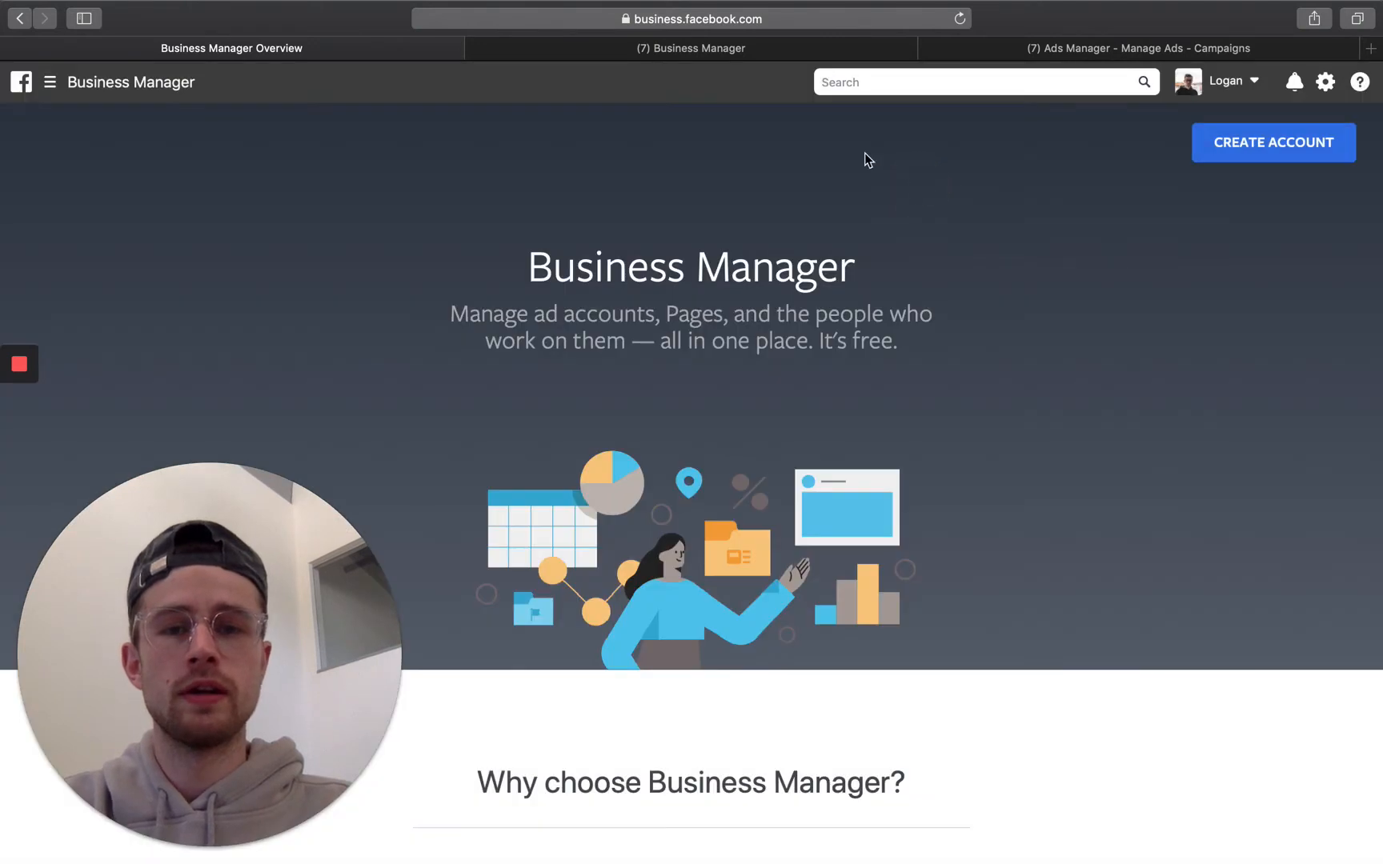
Step: Go to the woven business's home page and examine the full list of available Business Manager tools
{"action": "left_click", "coordinate": [775, 53]}
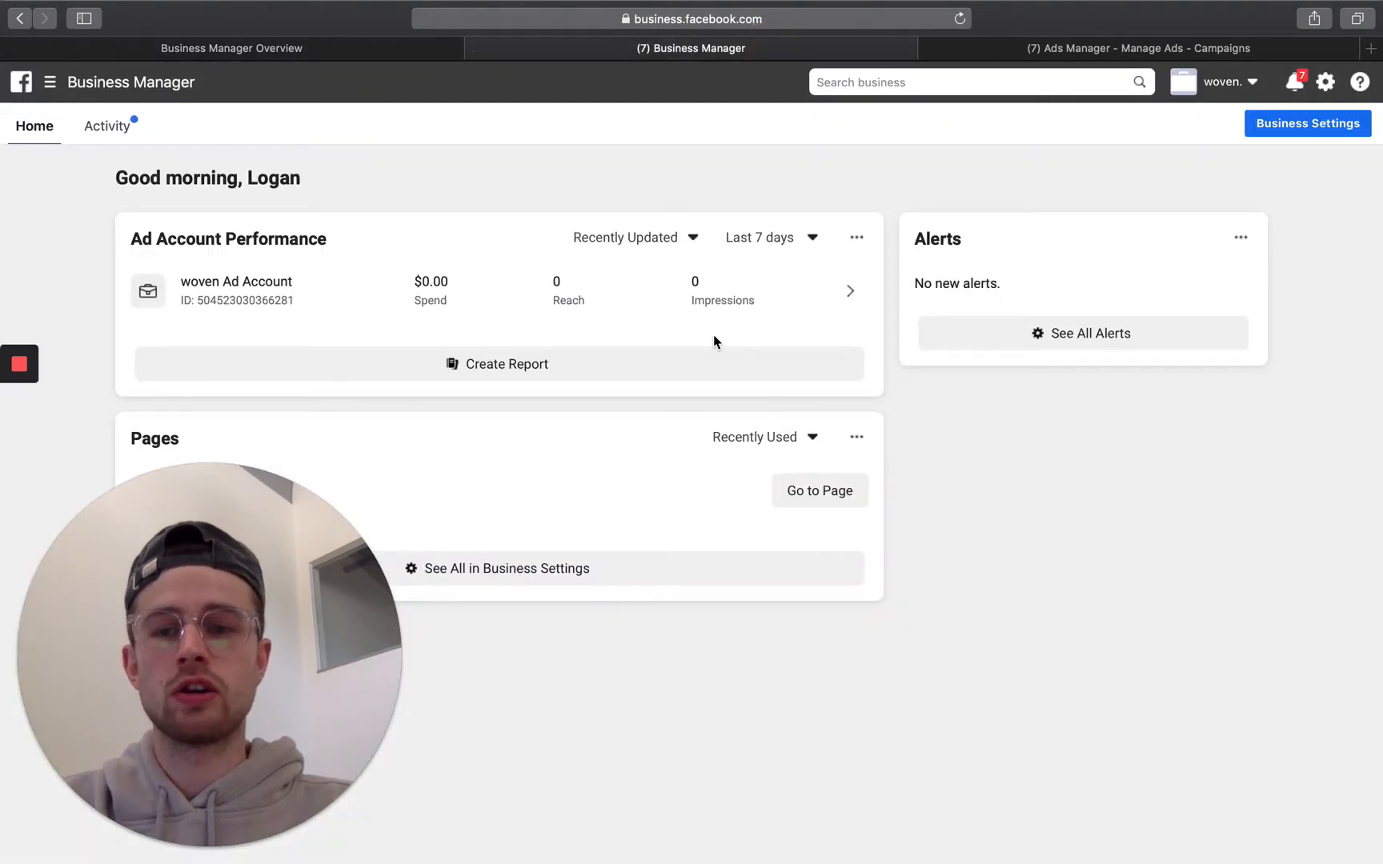
{"action": "mouse_move", "coordinate": [209, 840]}
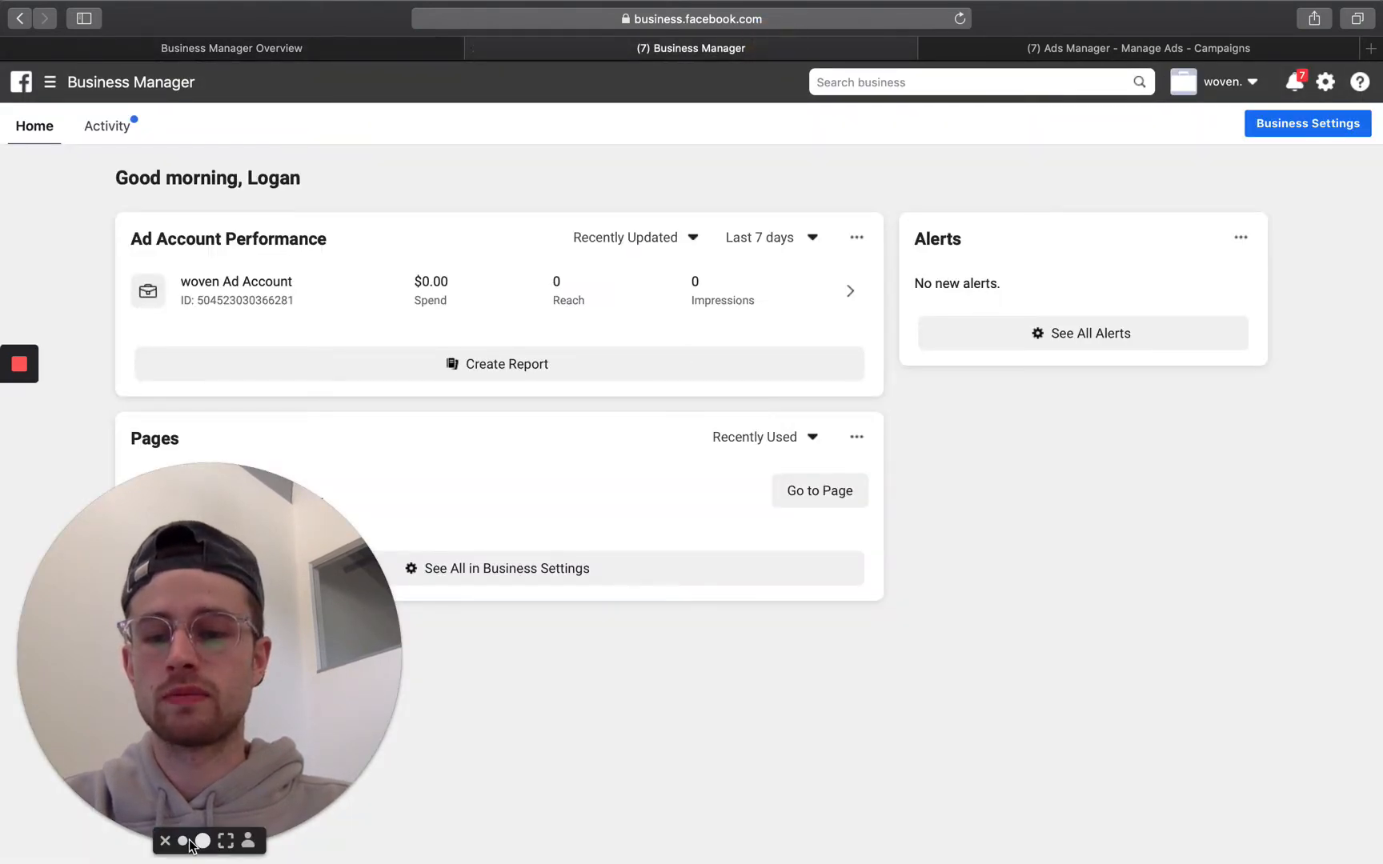
{"action": "left_click", "coordinate": [179, 840]}
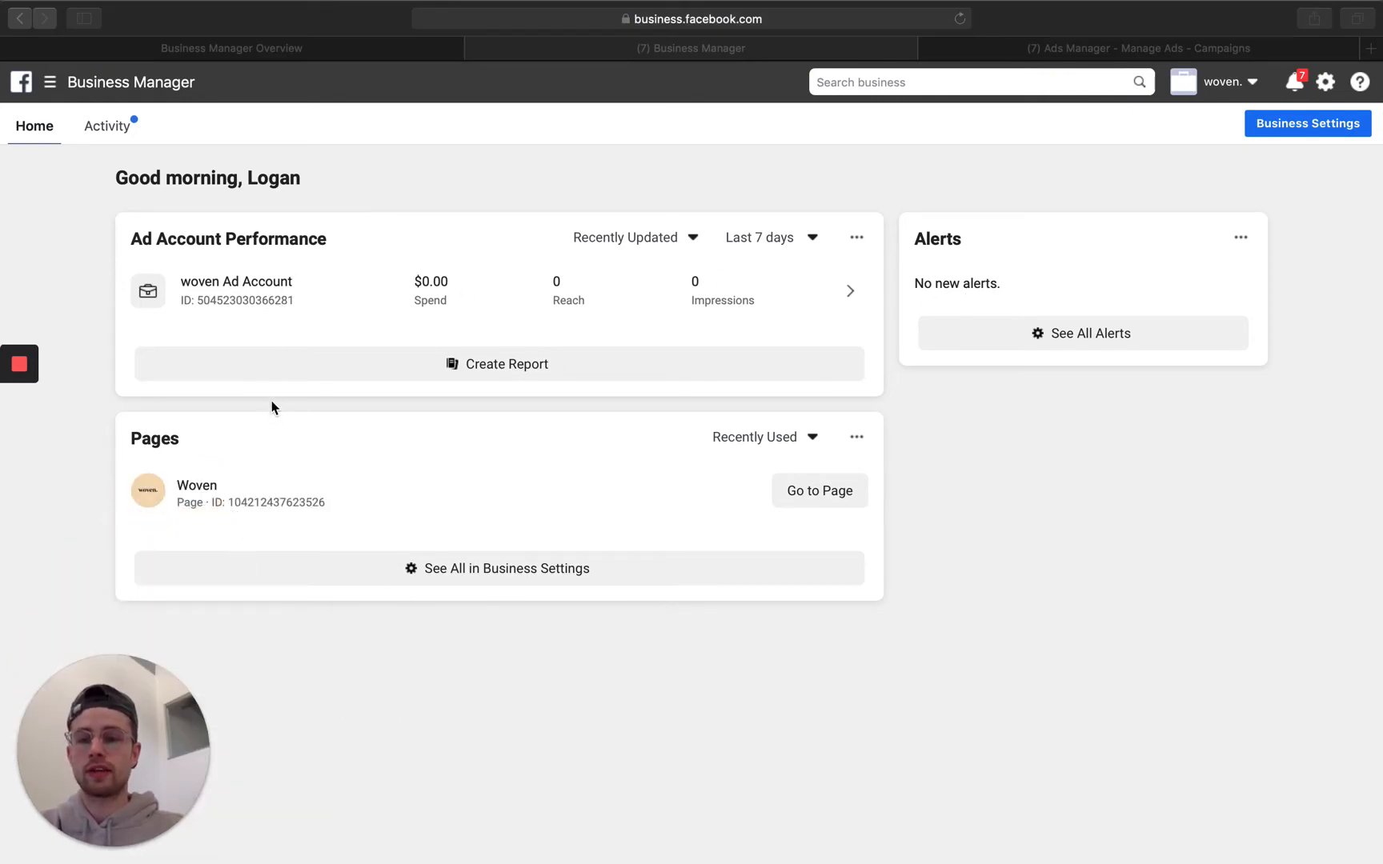
{"action": "left_click", "coordinate": [144, 81]}
{"action": "left_click", "coordinate": [91, 86]}
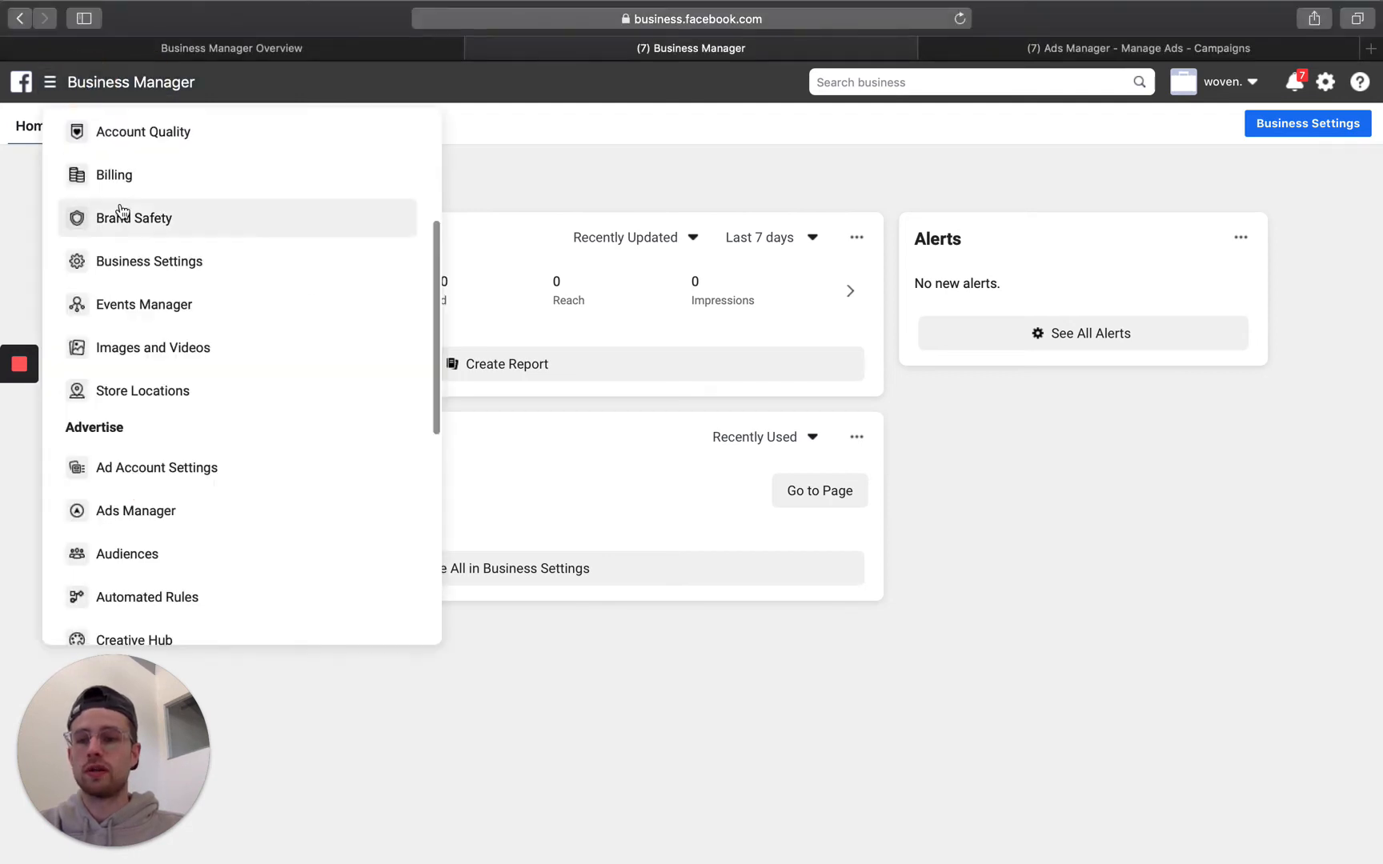
{"action": "scroll", "coordinate": [223, 346], "scroll_direction": "down", "scroll_amount": 4}
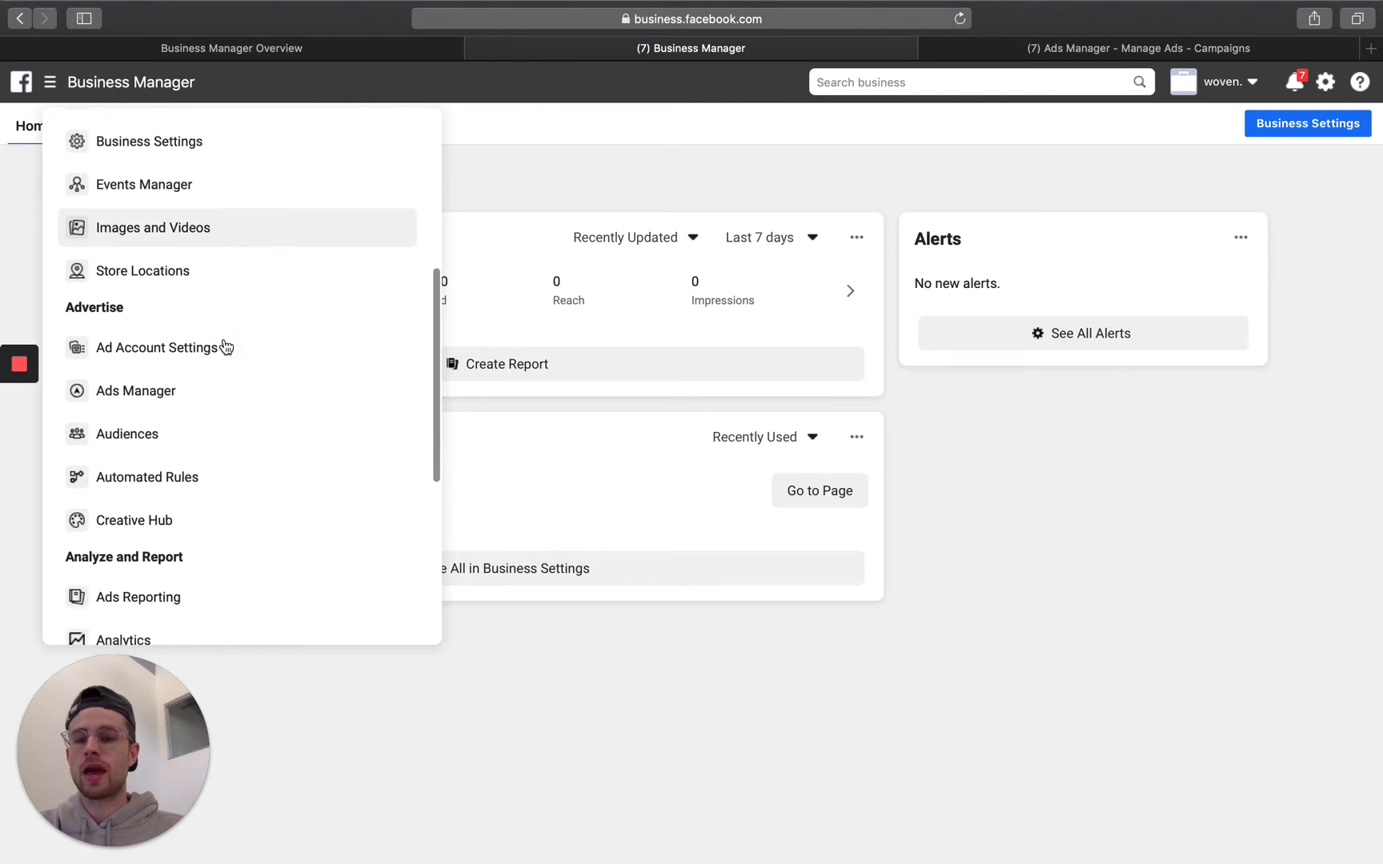
{"action": "scroll", "coordinate": [192, 420], "scroll_direction": "down", "scroll_amount": 2}
{"action": "scroll", "coordinate": [190, 417], "scroll_direction": "down", "scroll_amount": 5}
{"action": "scroll", "coordinate": [192, 500], "scroll_direction": "down", "scroll_amount": 3}
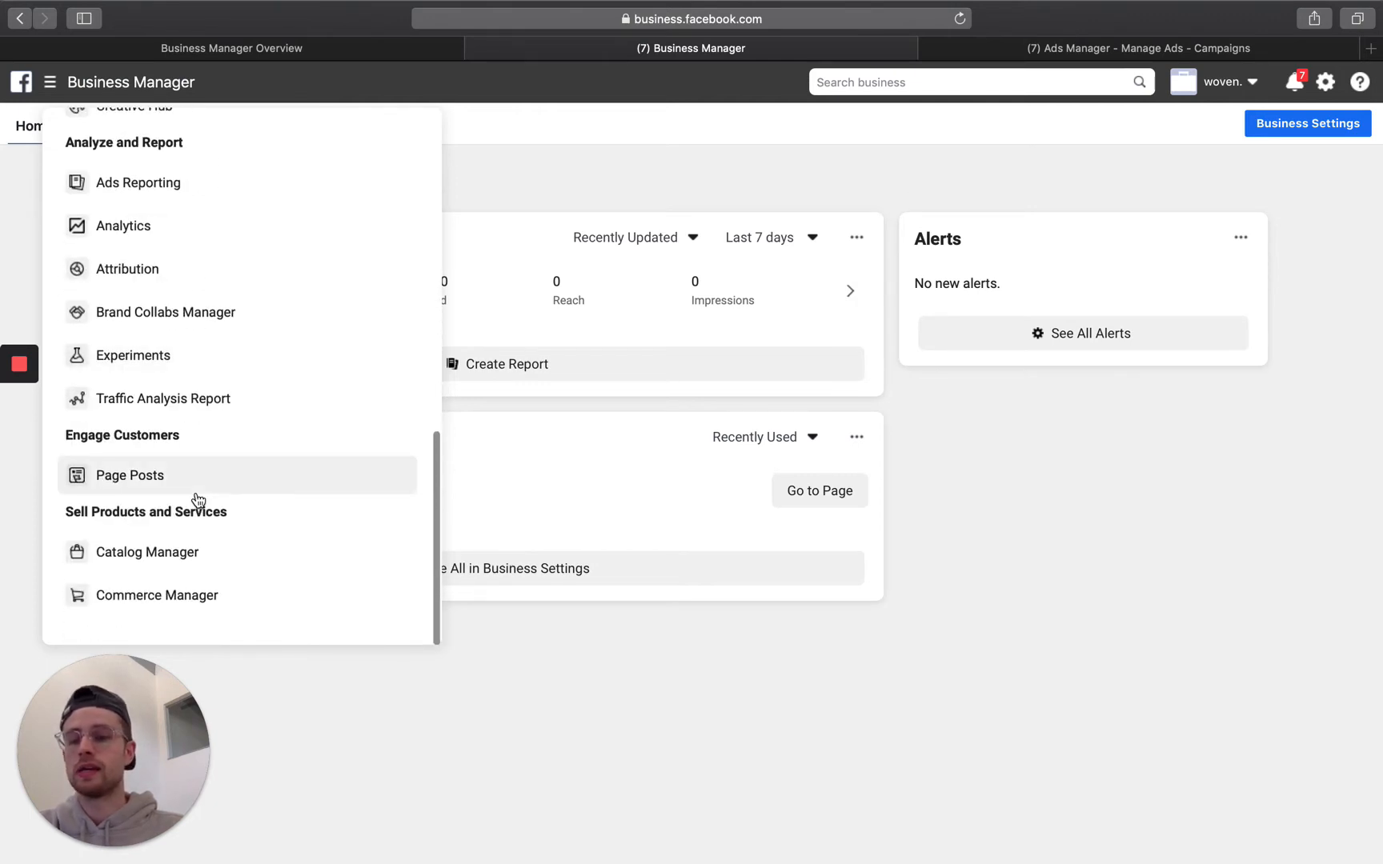
{"action": "scroll", "coordinate": [192, 500], "scroll_direction": "up", "scroll_amount": 9}
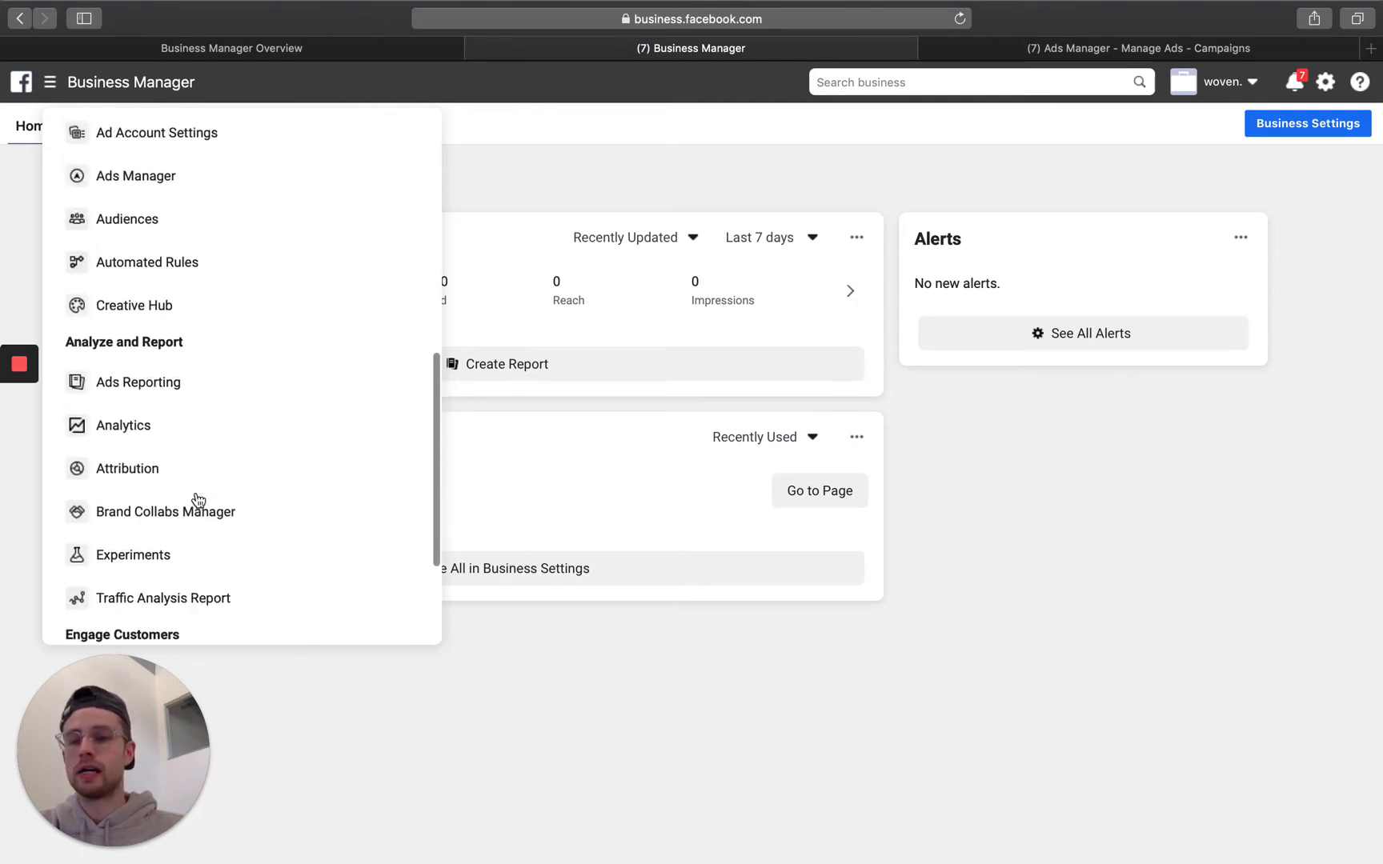
{"action": "left_click", "coordinate": [150, 94]}
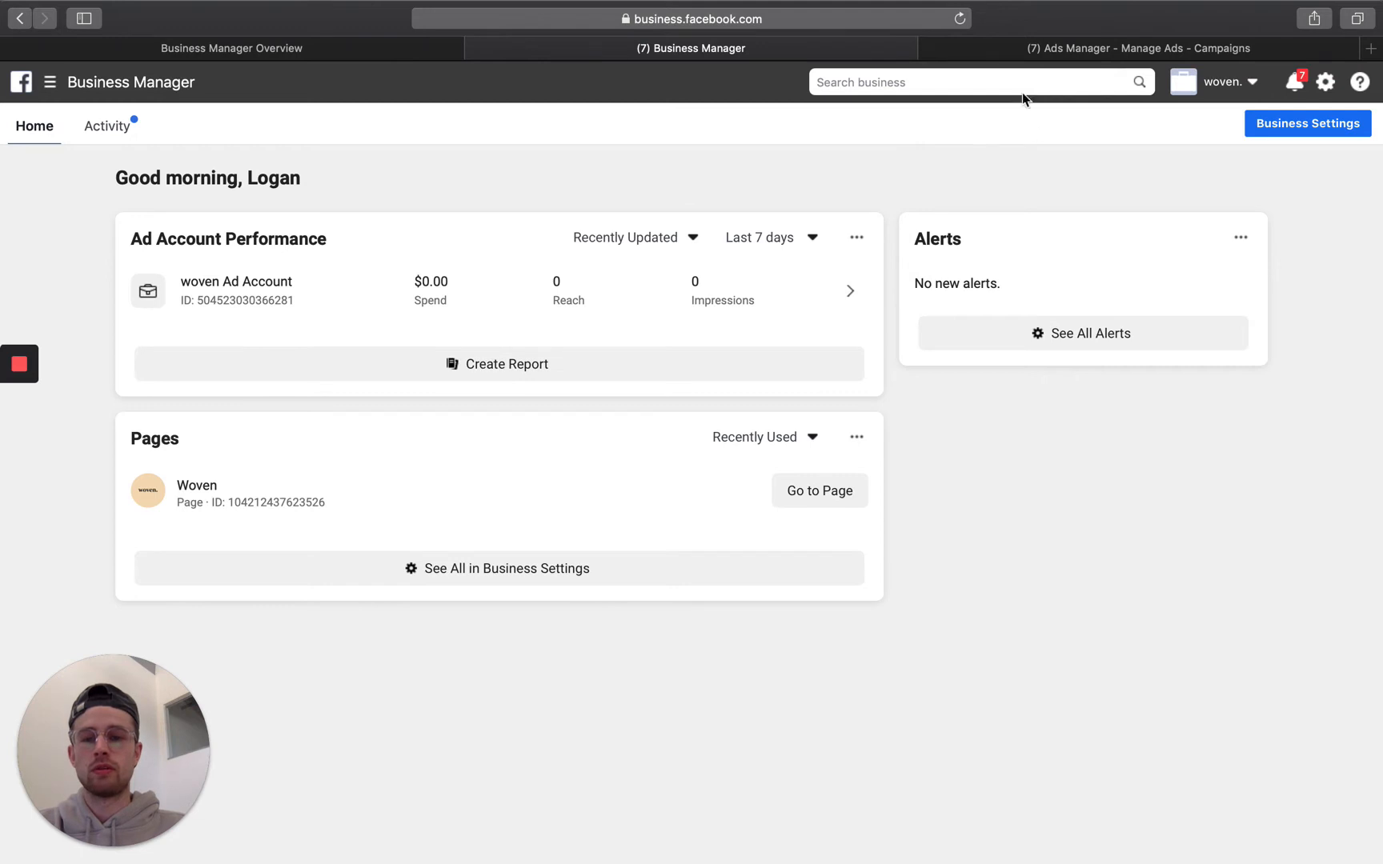
Step: Create a new campaign in Ads Manager, dismiss the payment method notice, and choose Reach as the marketing objective
{"action": "left_click", "coordinate": [1125, 47]}
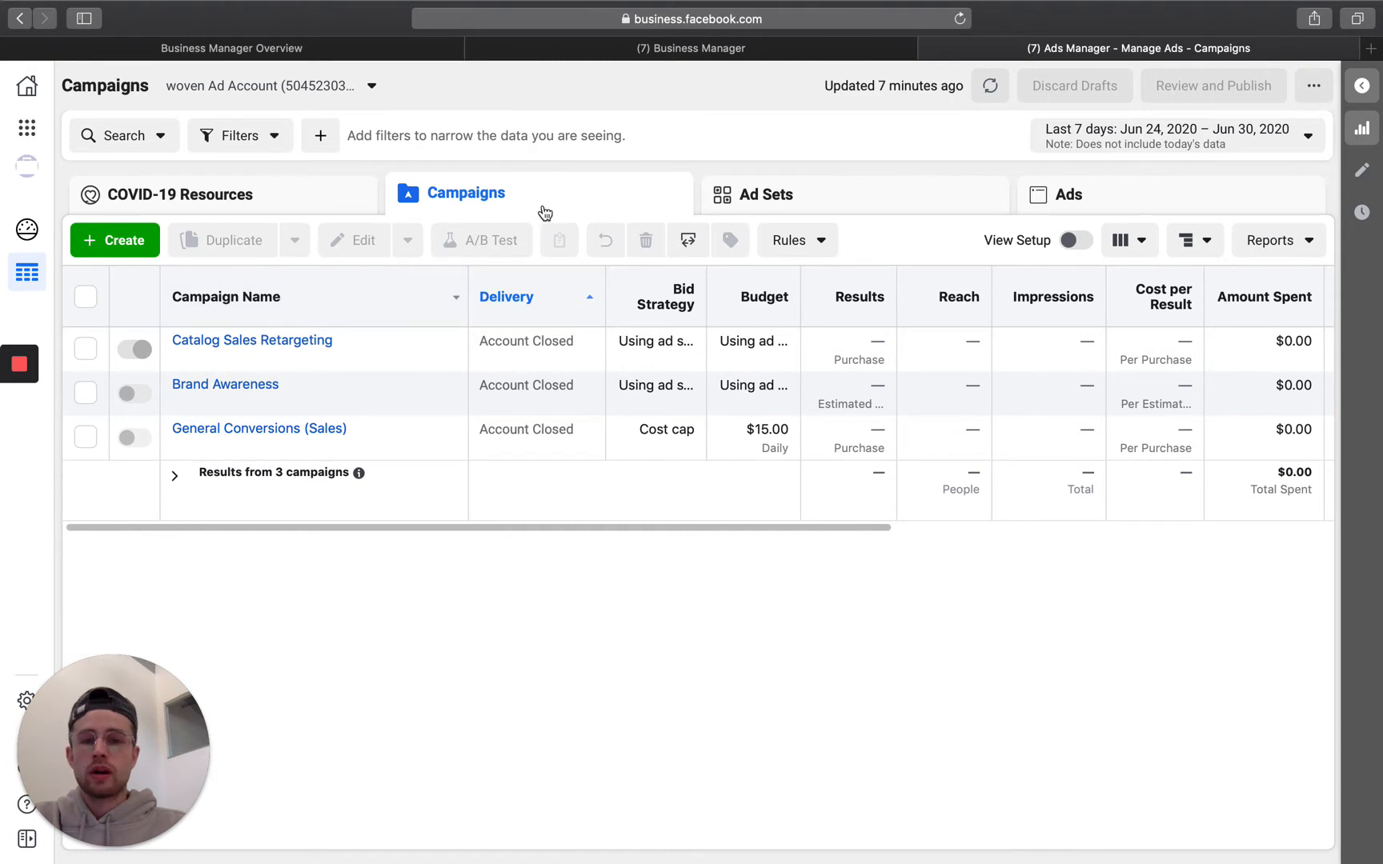
{"action": "left_click", "coordinate": [127, 240]}
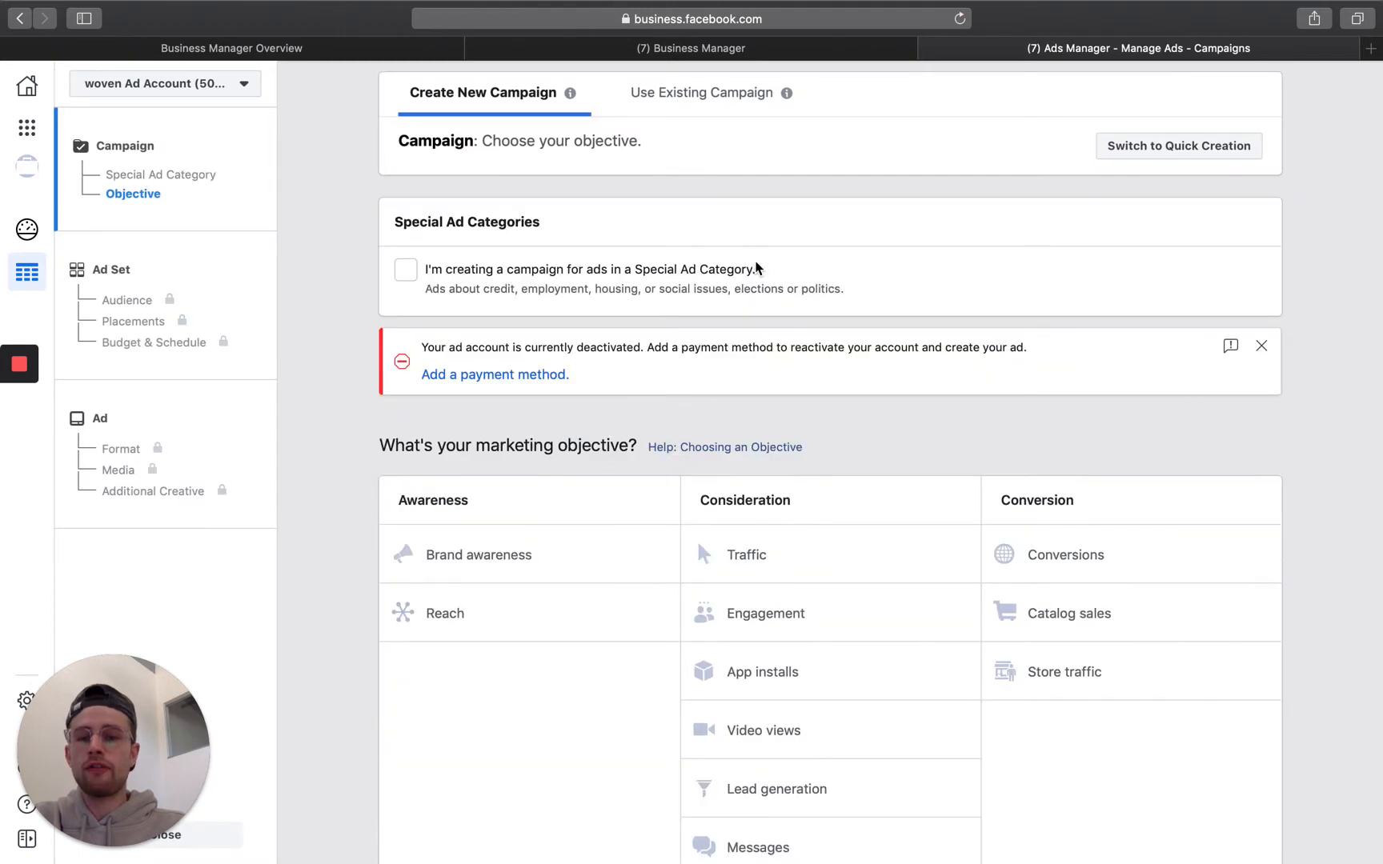
{"action": "left_click", "coordinate": [1261, 346]}
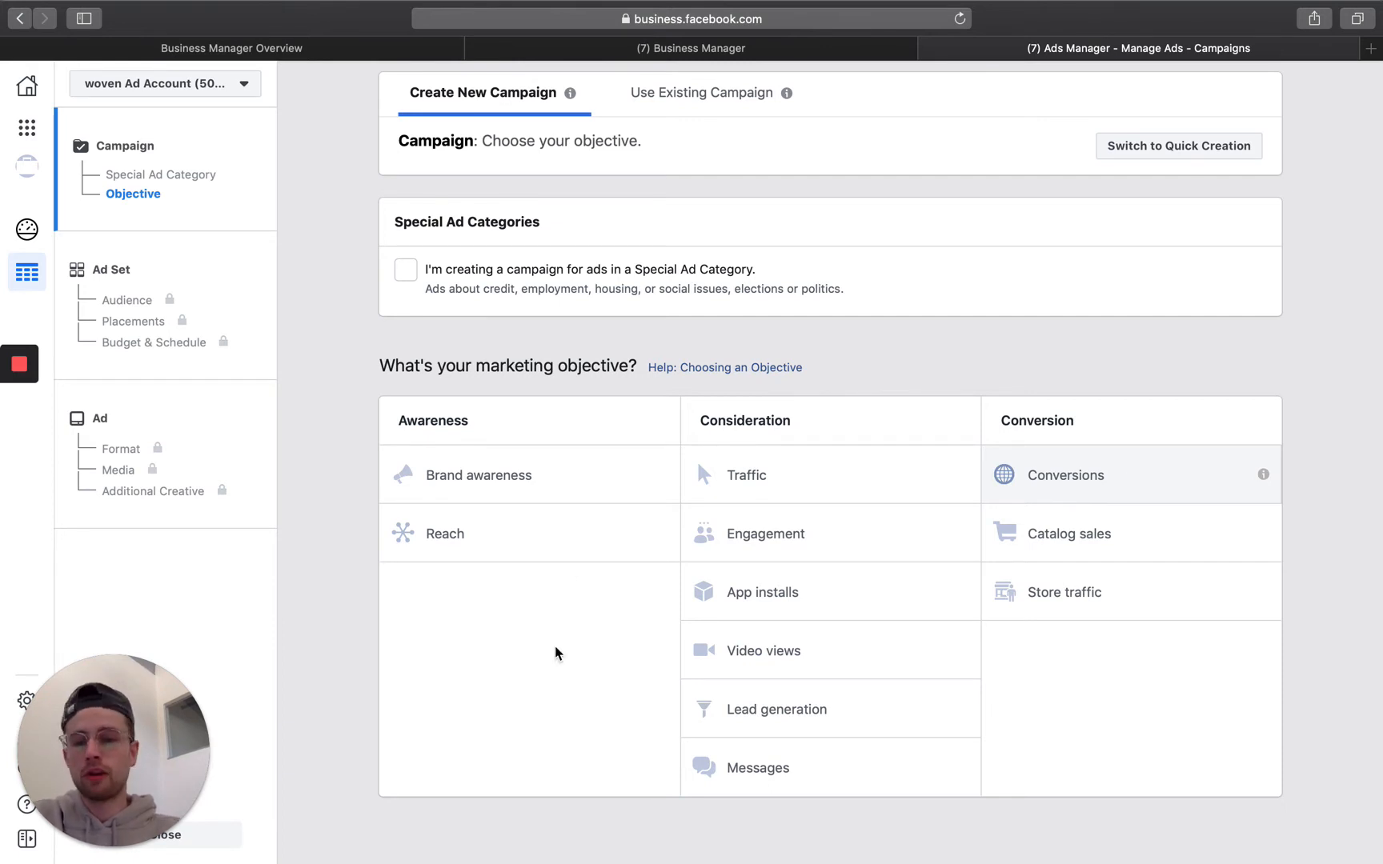
{"action": "left_click", "coordinate": [498, 582]}
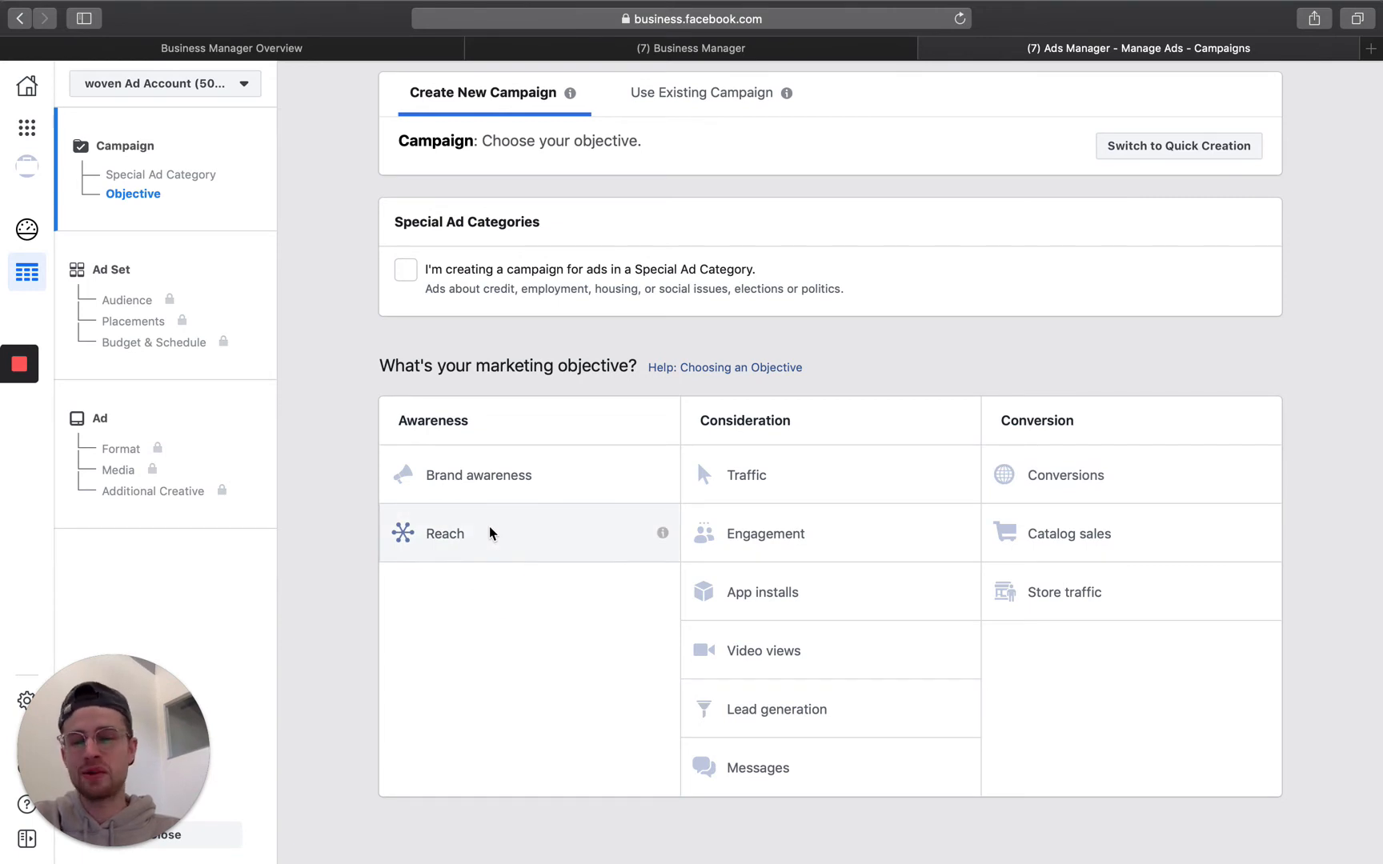
{"action": "left_click", "coordinate": [490, 527]}
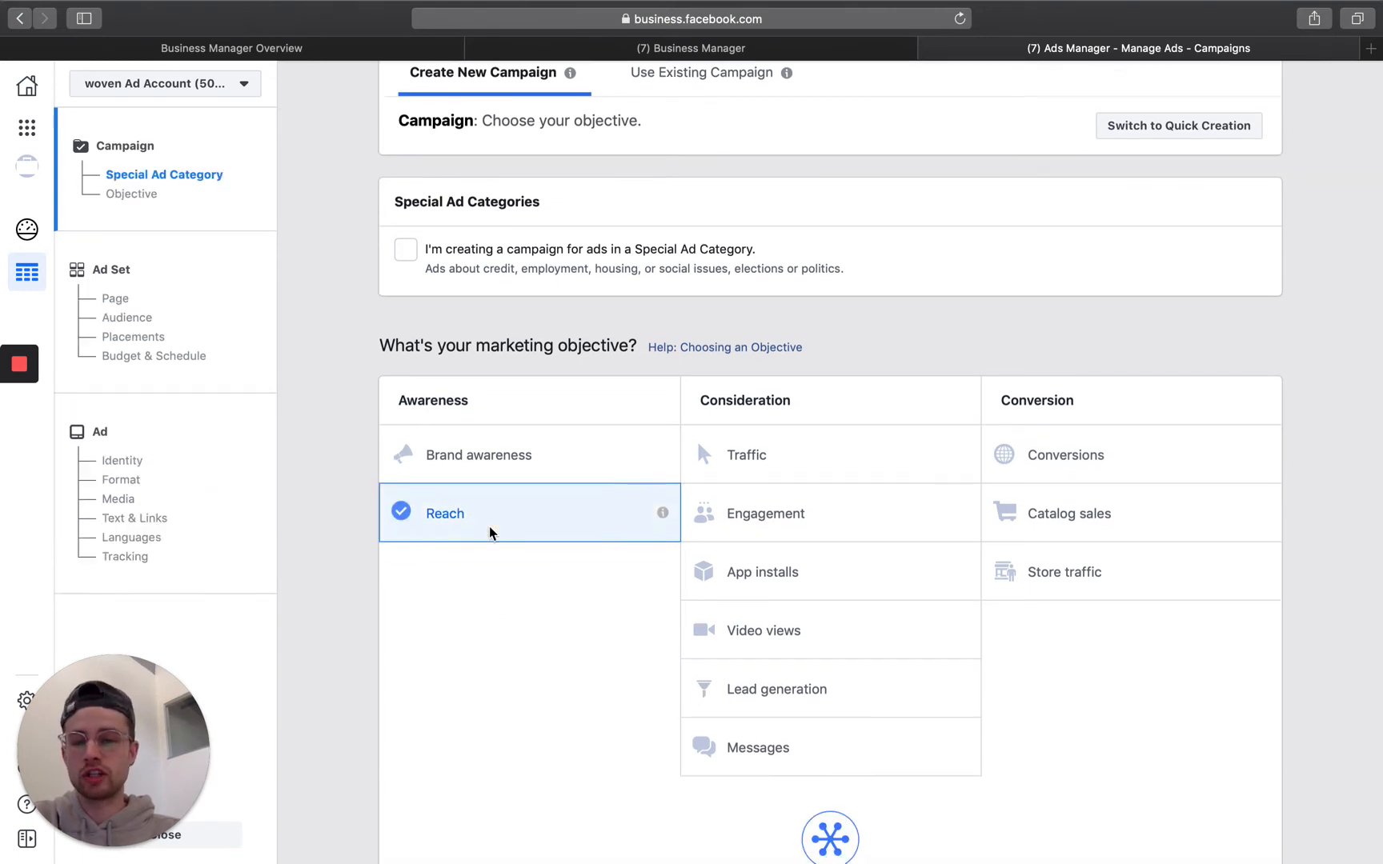
Step: Name the campaign "Reach Test for Video - 7/1/20" and continue to the ad set settings
{"action": "scroll", "coordinate": [592, 681], "scroll_direction": "down", "scroll_amount": 5}
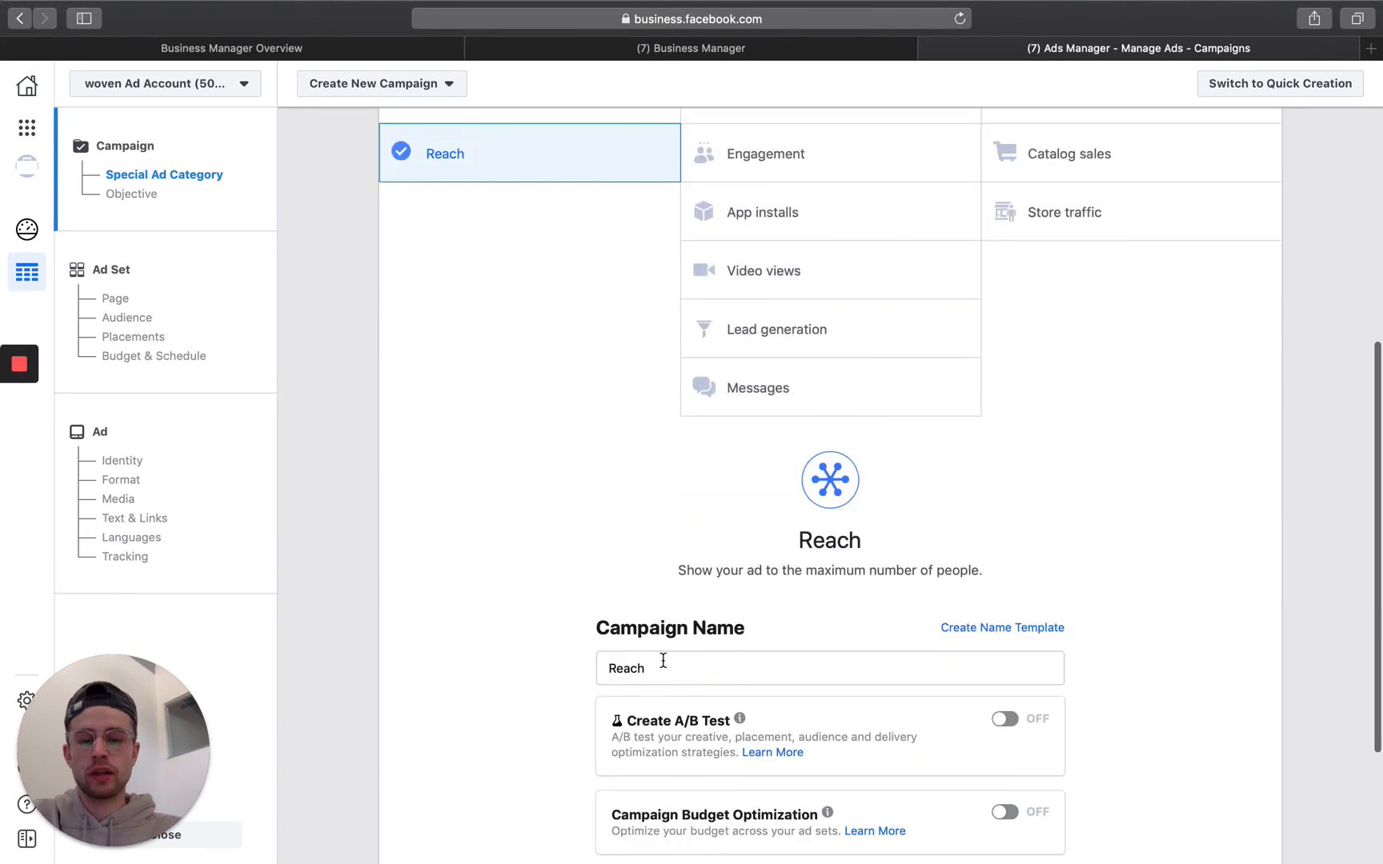
{"action": "scroll", "coordinate": [663, 660], "scroll_direction": "down", "scroll_amount": 2}
{"action": "left_click", "coordinate": [646, 546]}
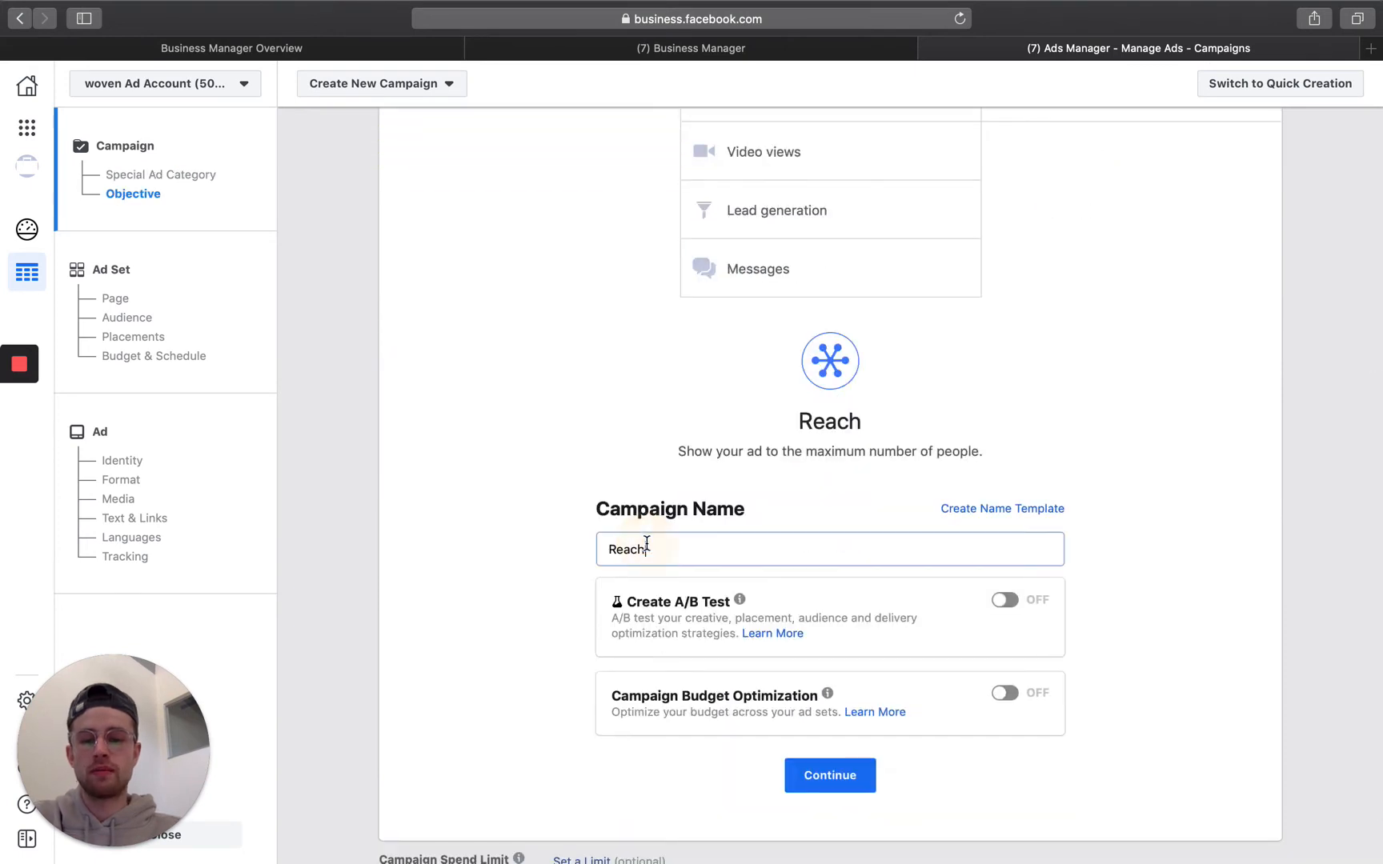
{"action": "key", "text": "super+a"}
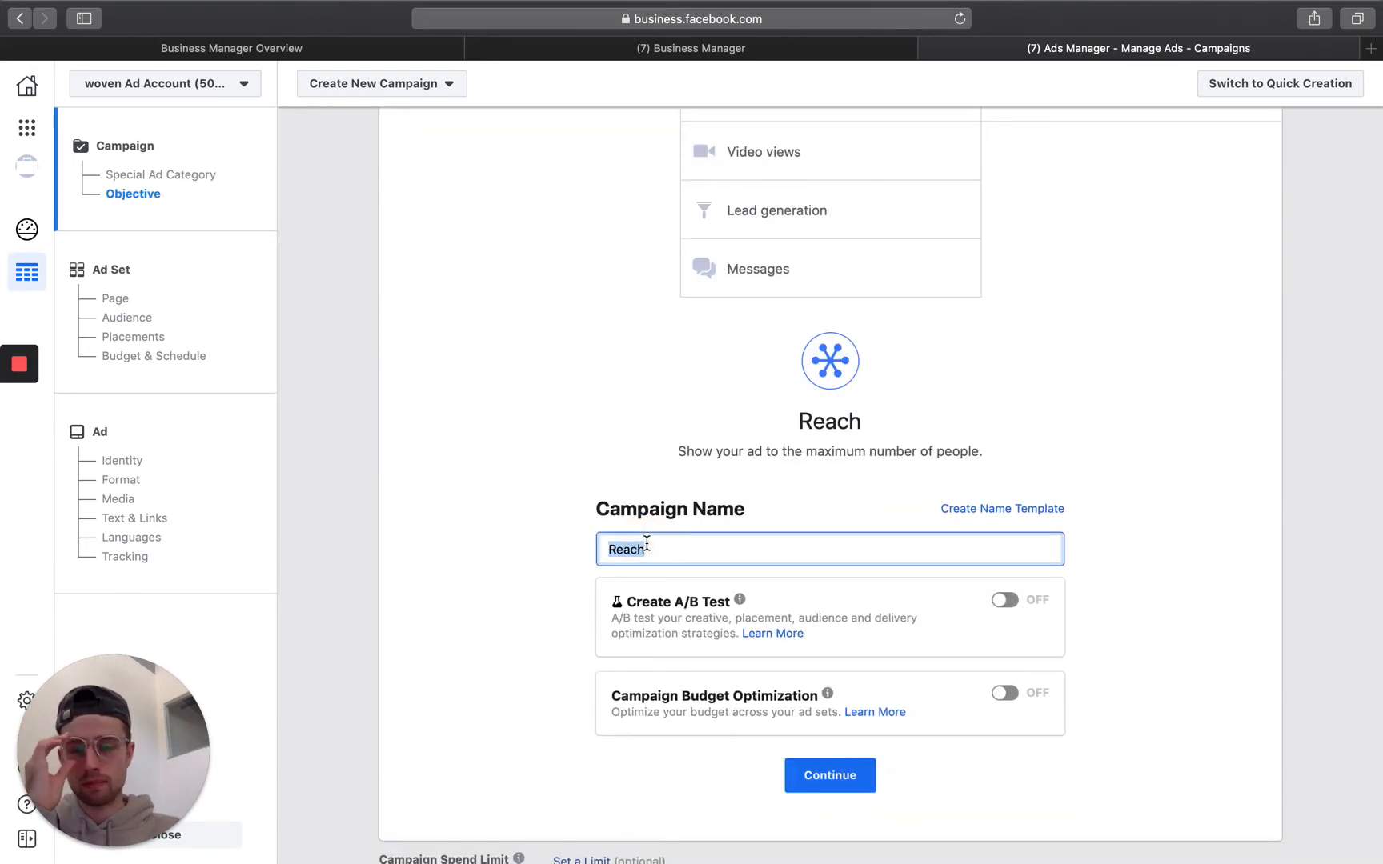
{"action": "type", "text": "Reach Test"}
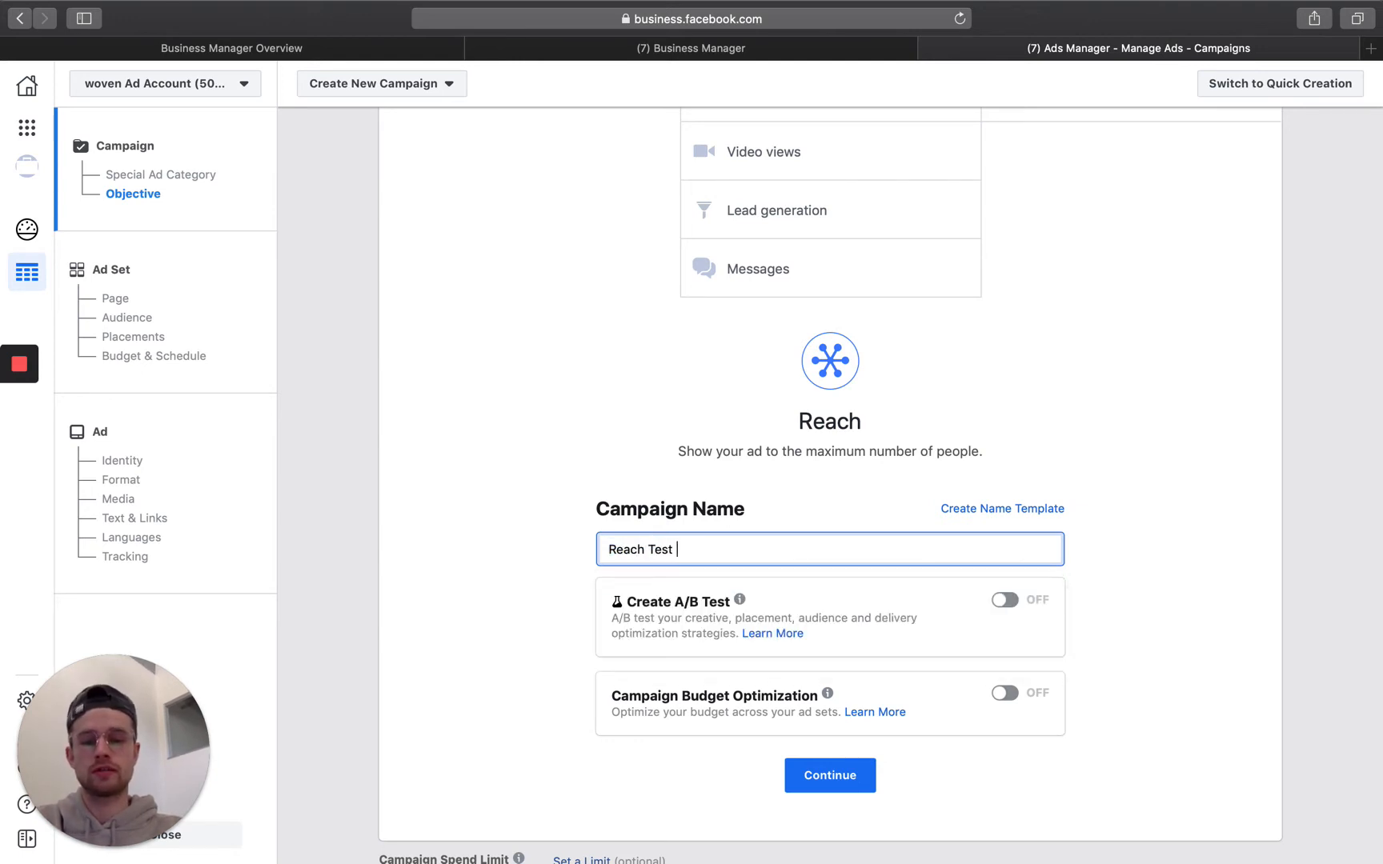
{"action": "type", "text": " for Video -"}
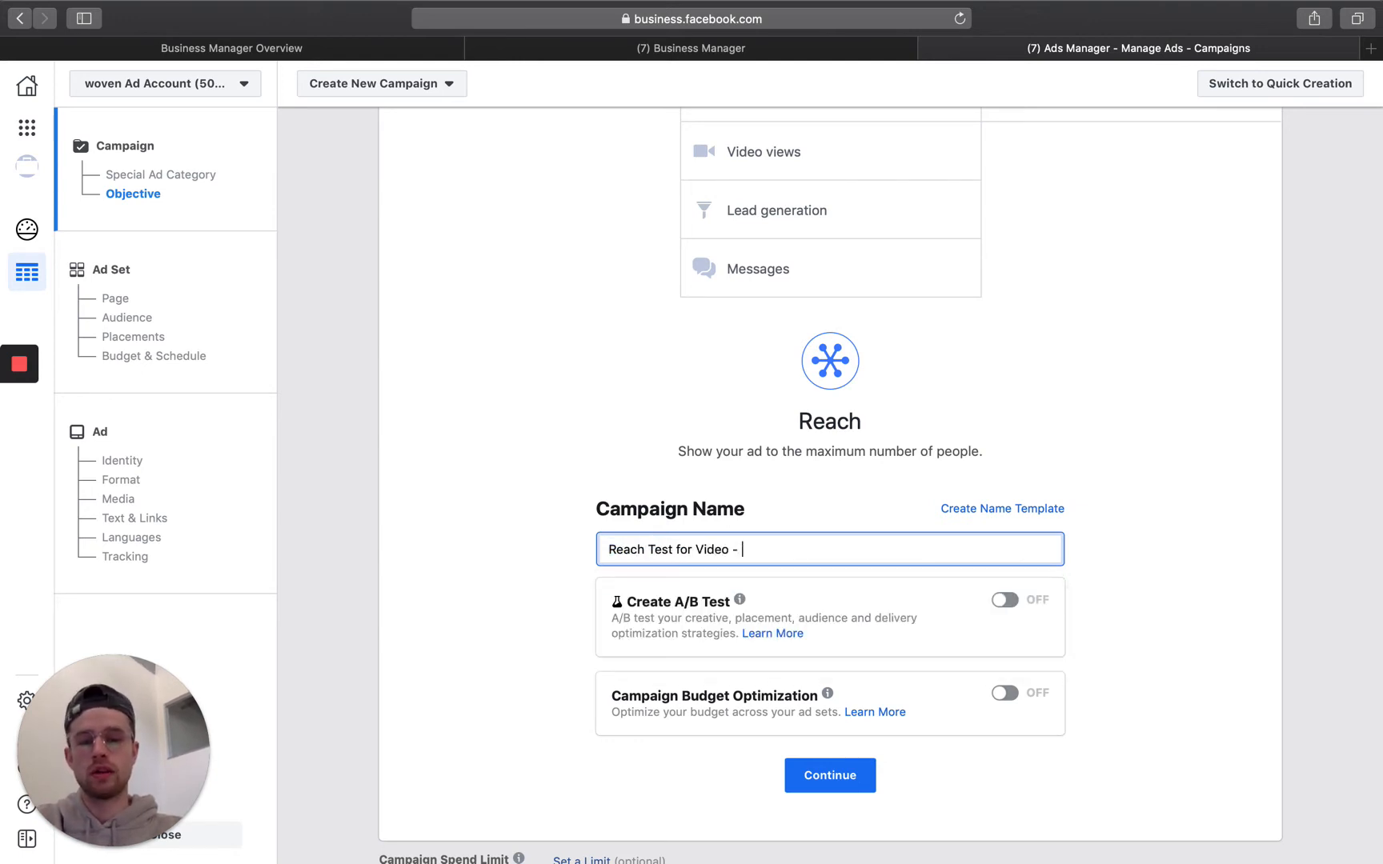
{"action": "type", "text": " 6/20"}
{"action": "key", "text": "BackSpace"}
{"action": "key", "text": "BackSpace"}
{"action": "key", "text": "BackSpace"}
{"action": "key", "text": "BackSpace"}
{"action": "type", "text": "7/1/20"}
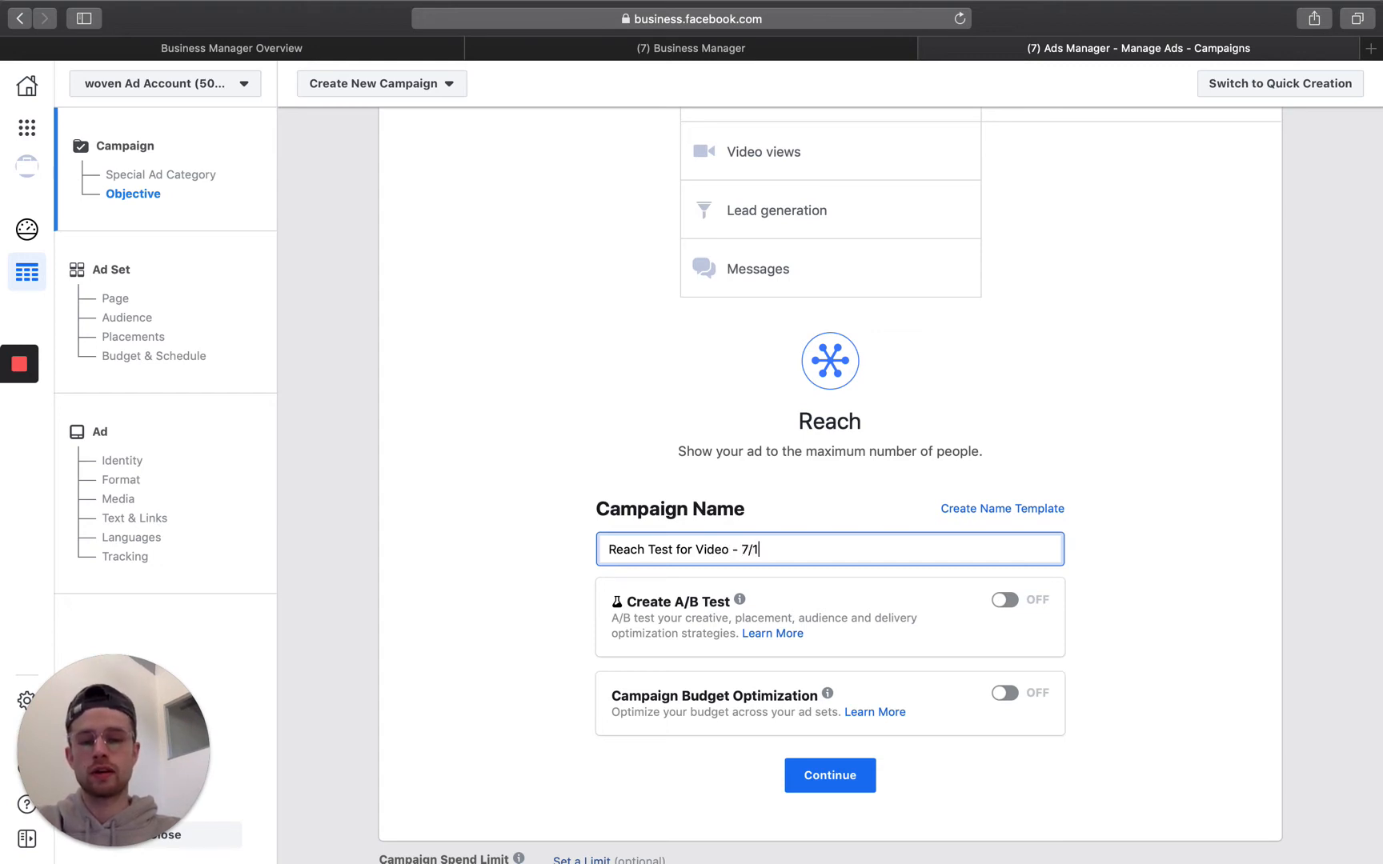
{"action": "left_click", "coordinate": [817, 781]}
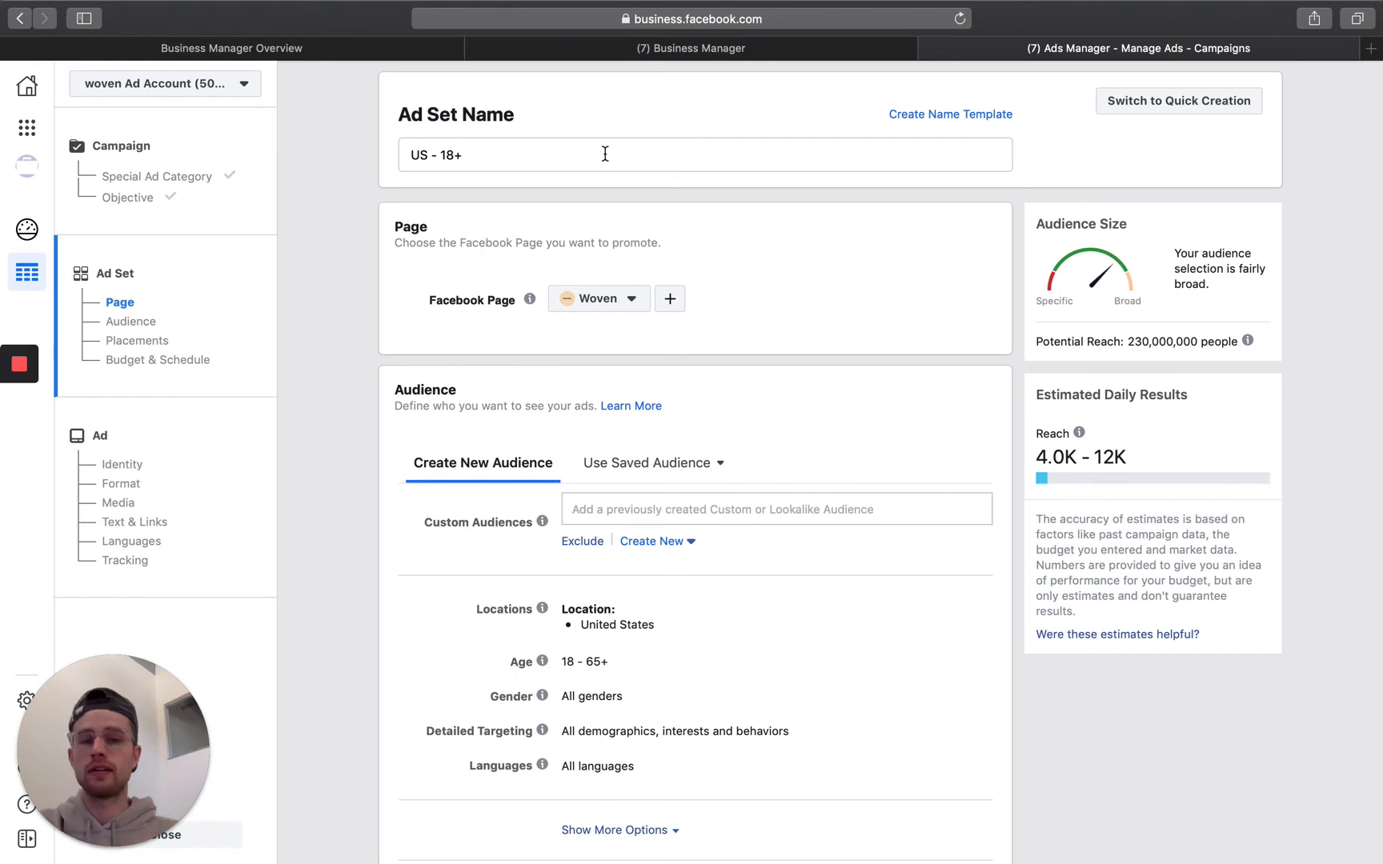
Step: Rename the ad set as "Ages 18 to 24"
{"action": "triple_click", "coordinate": [605, 153]}
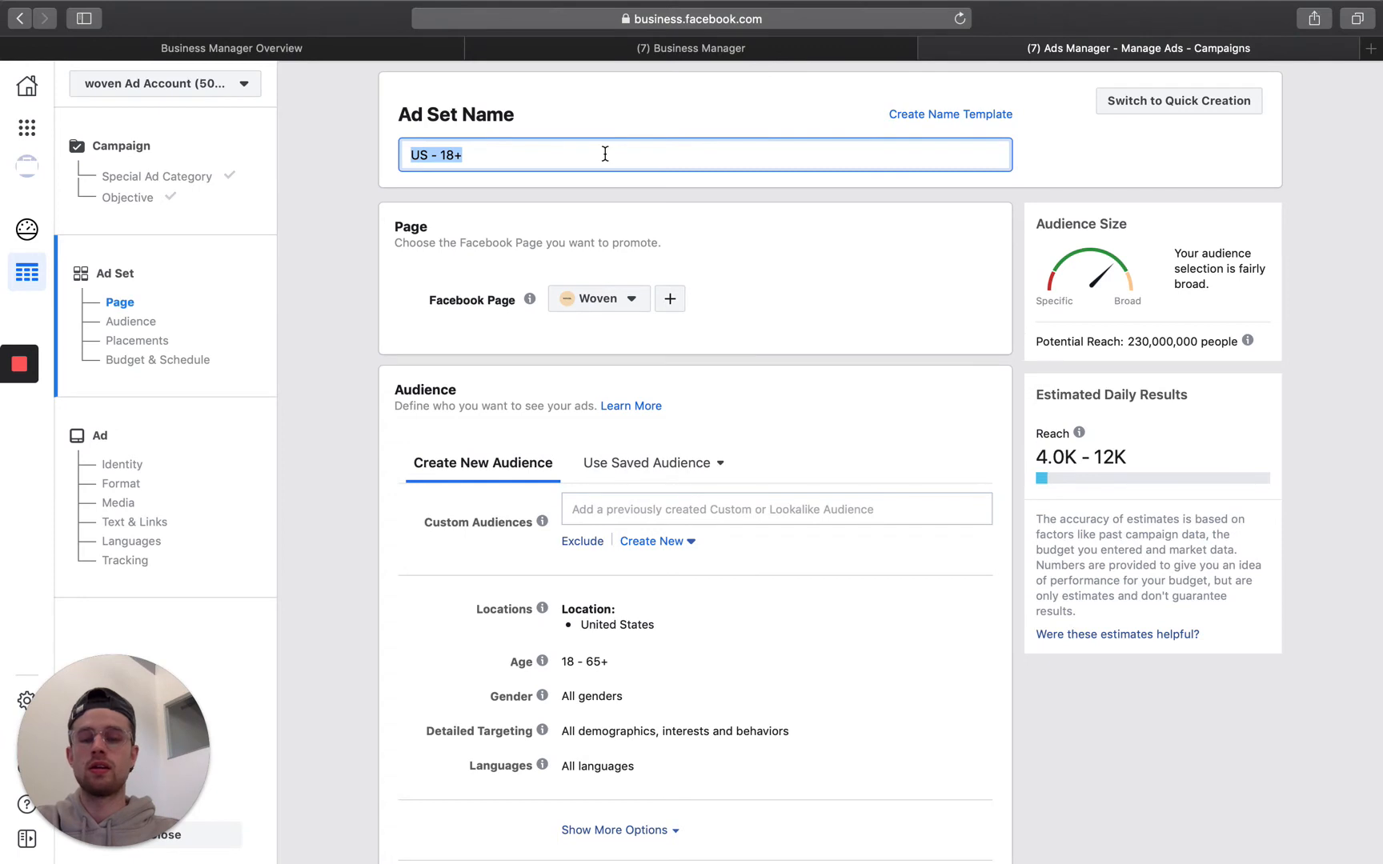
{"action": "type", "text": "Ages 18 to 24"}
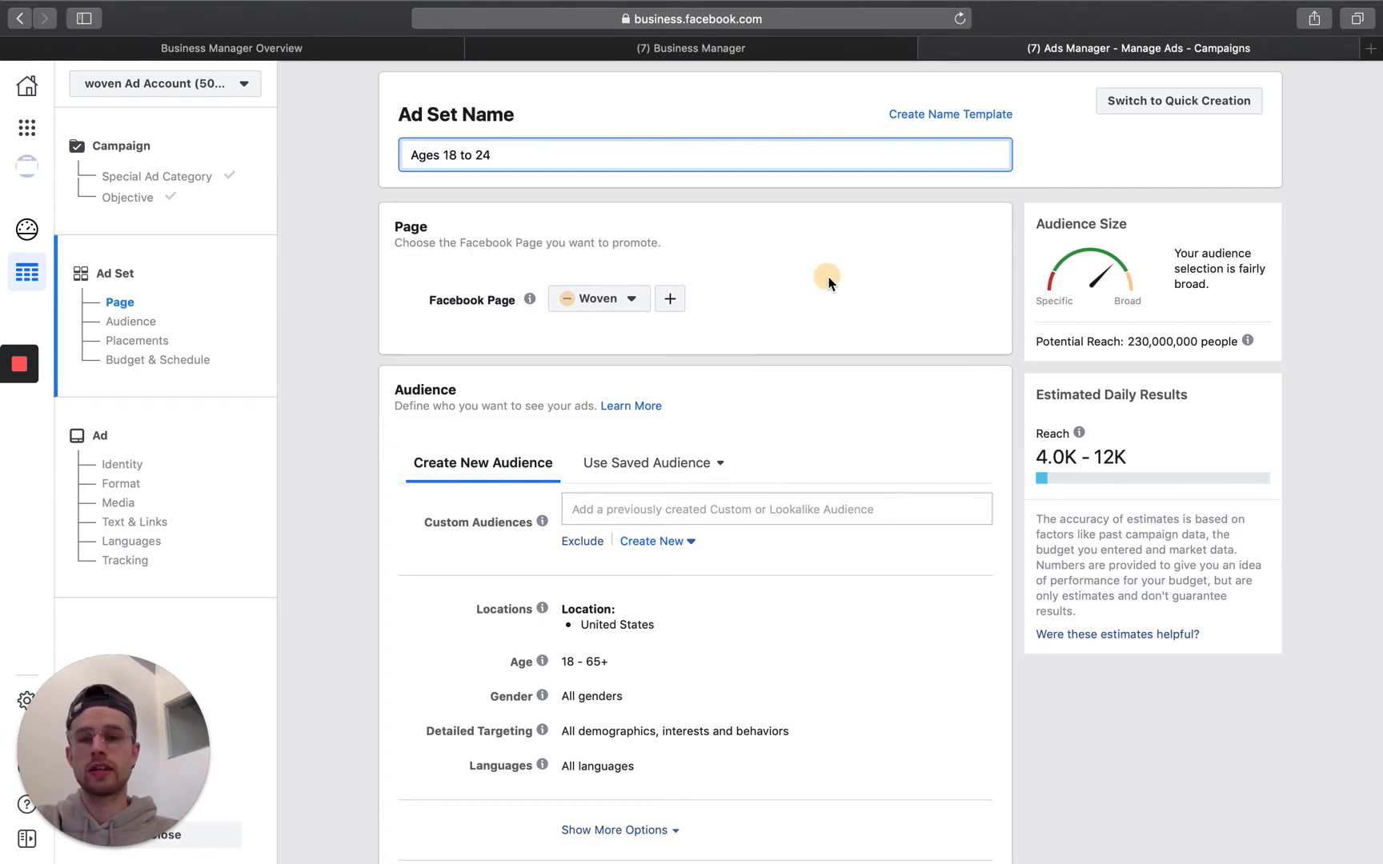
Step: Set the upper age limit of the ad set's audience to 24
{"action": "scroll", "coordinate": [828, 282], "scroll_direction": "down", "scroll_amount": 3}
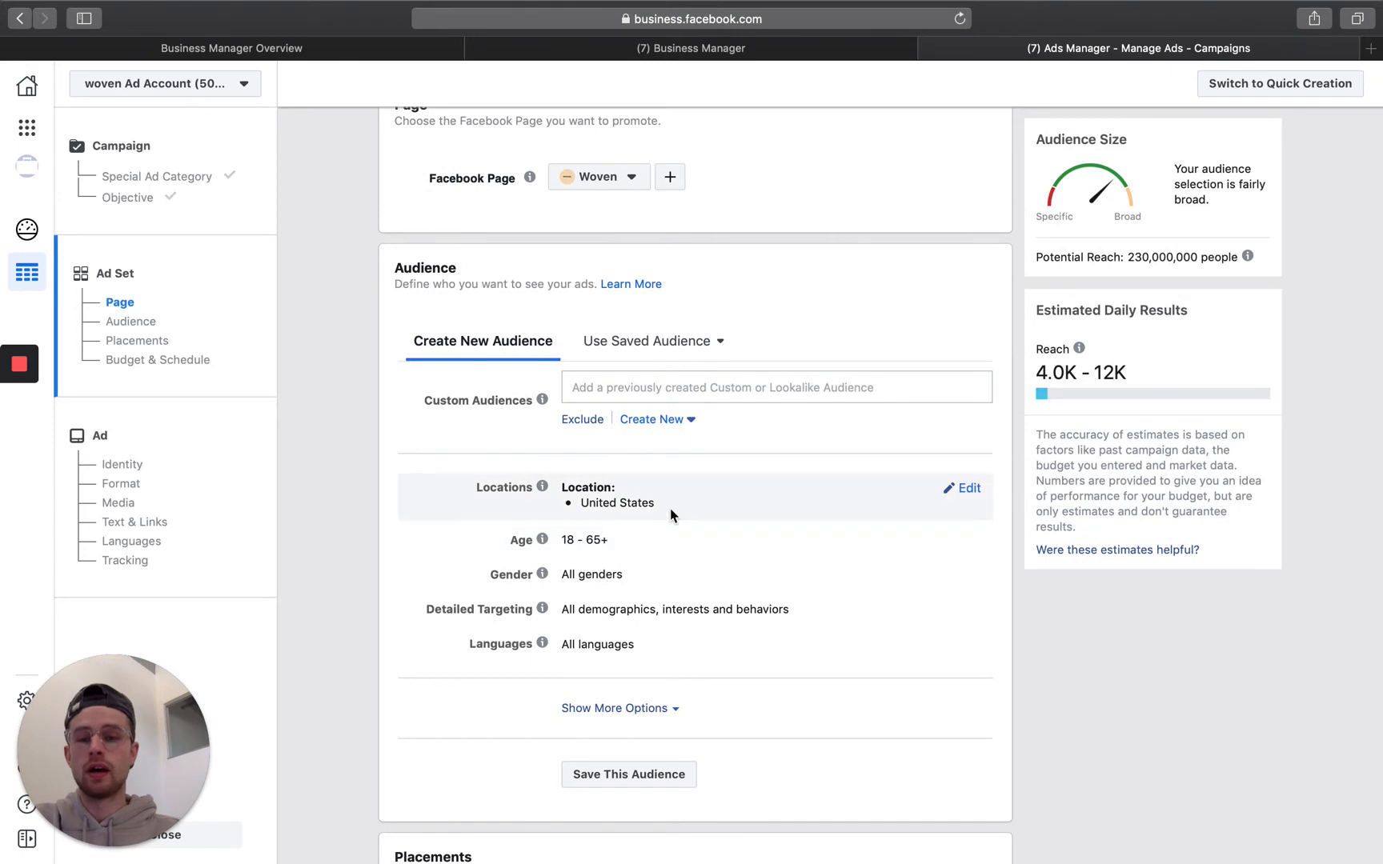
{"action": "scroll", "coordinate": [669, 512], "scroll_direction": "up", "scroll_amount": 3}
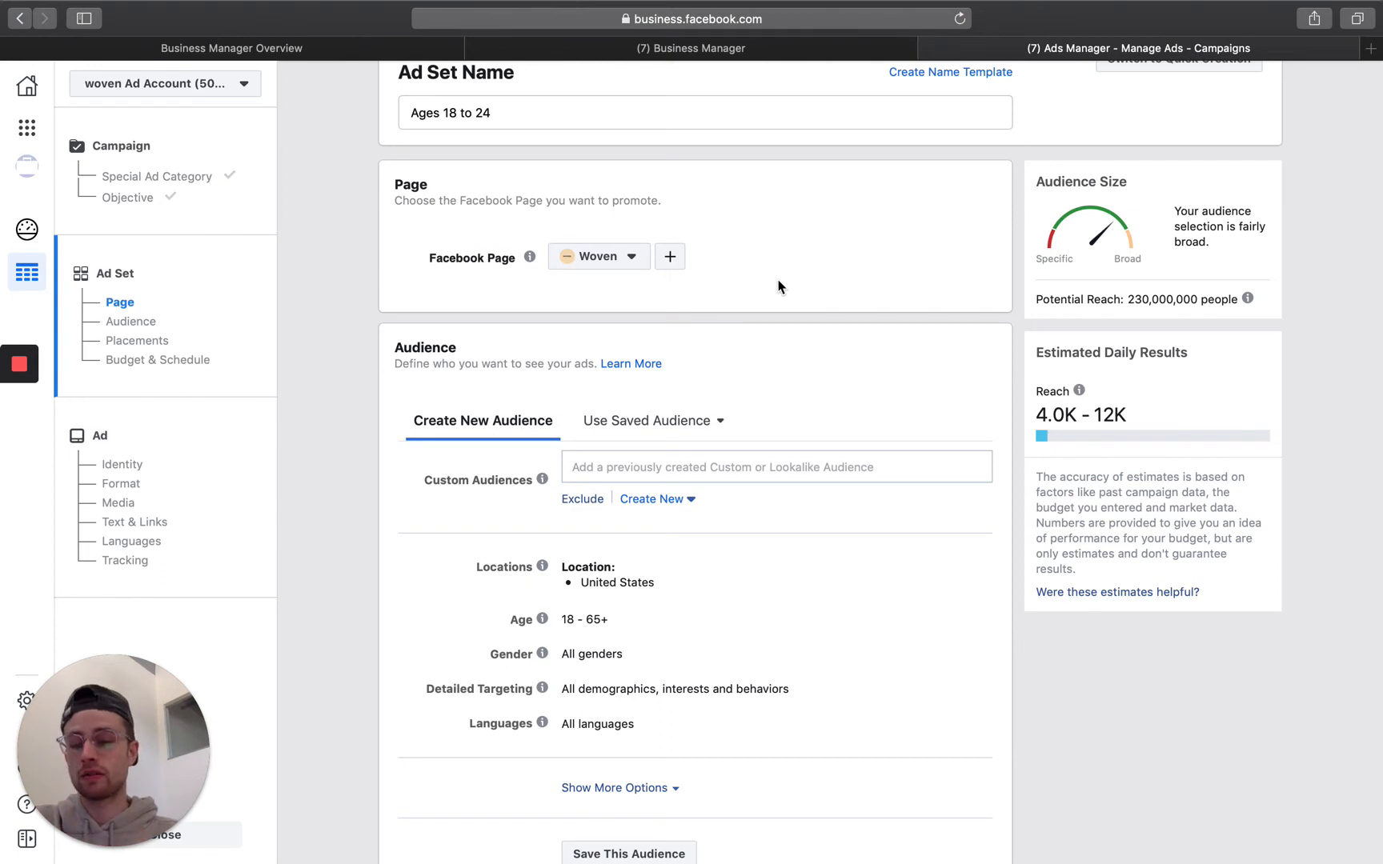
{"action": "scroll", "coordinate": [748, 448], "scroll_direction": "down", "scroll_amount": 2}
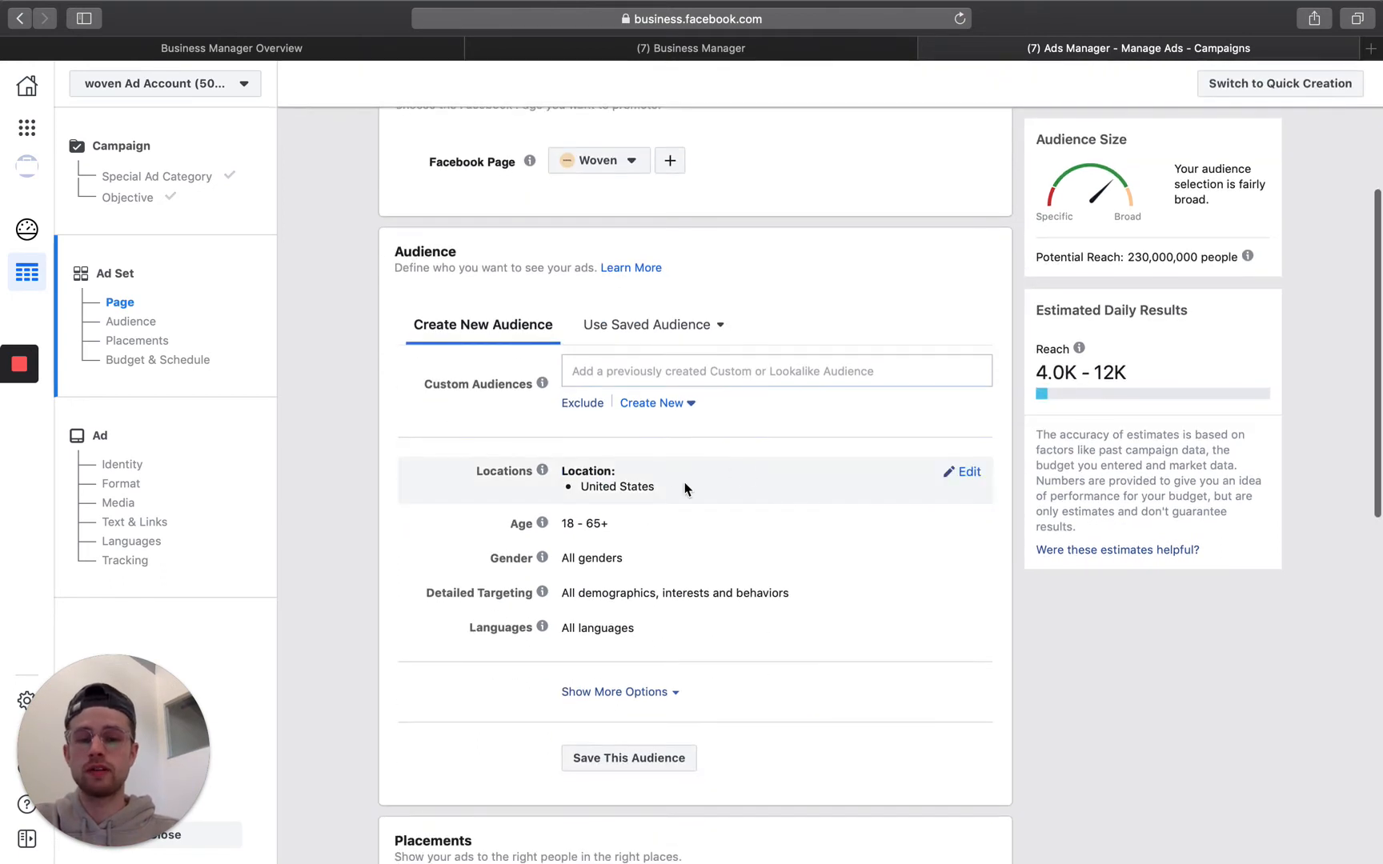
{"action": "scroll", "coordinate": [669, 535], "scroll_direction": "down", "scroll_amount": 1}
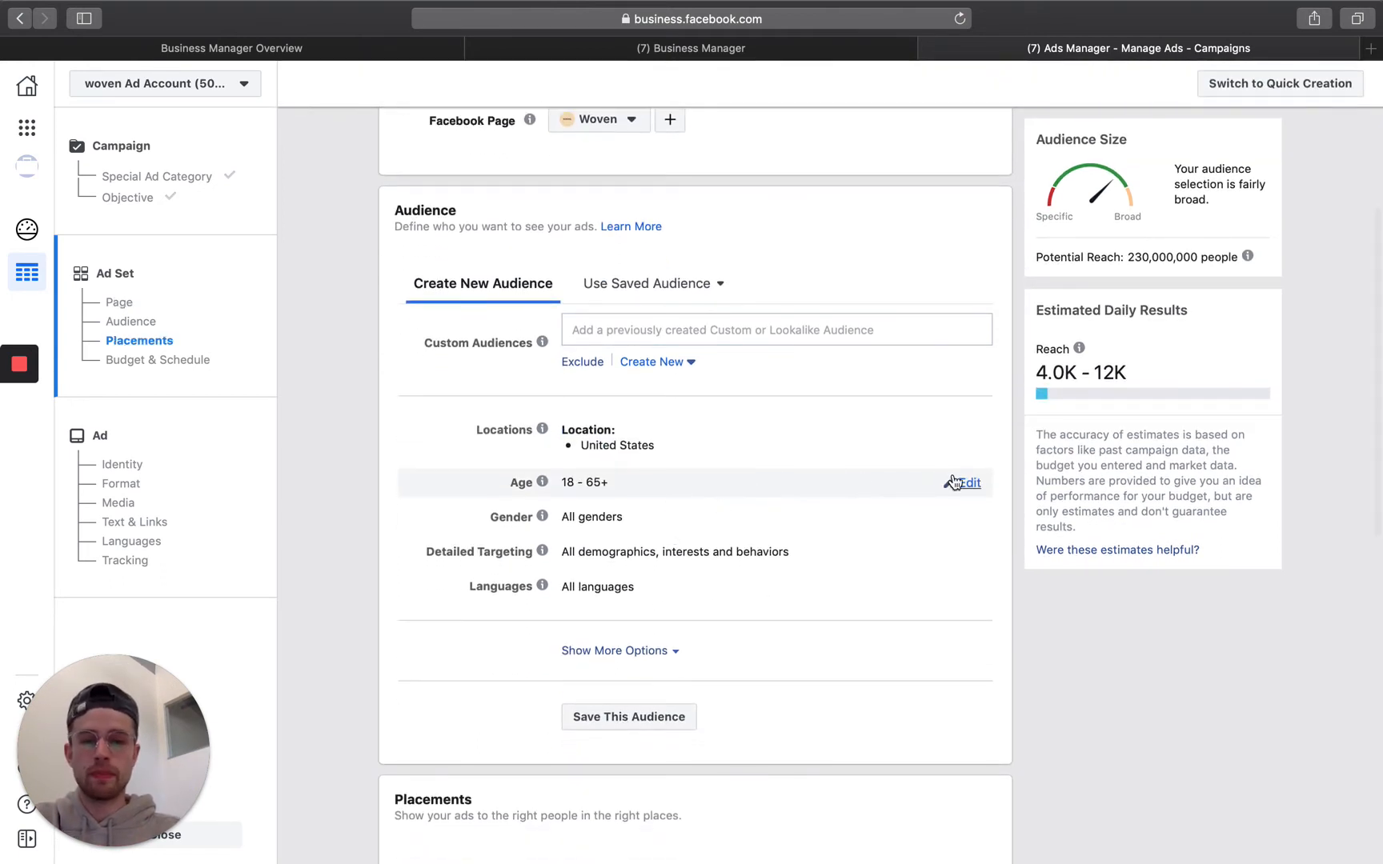
{"action": "scroll", "coordinate": [968, 481], "scroll_direction": "down", "scroll_amount": 1}
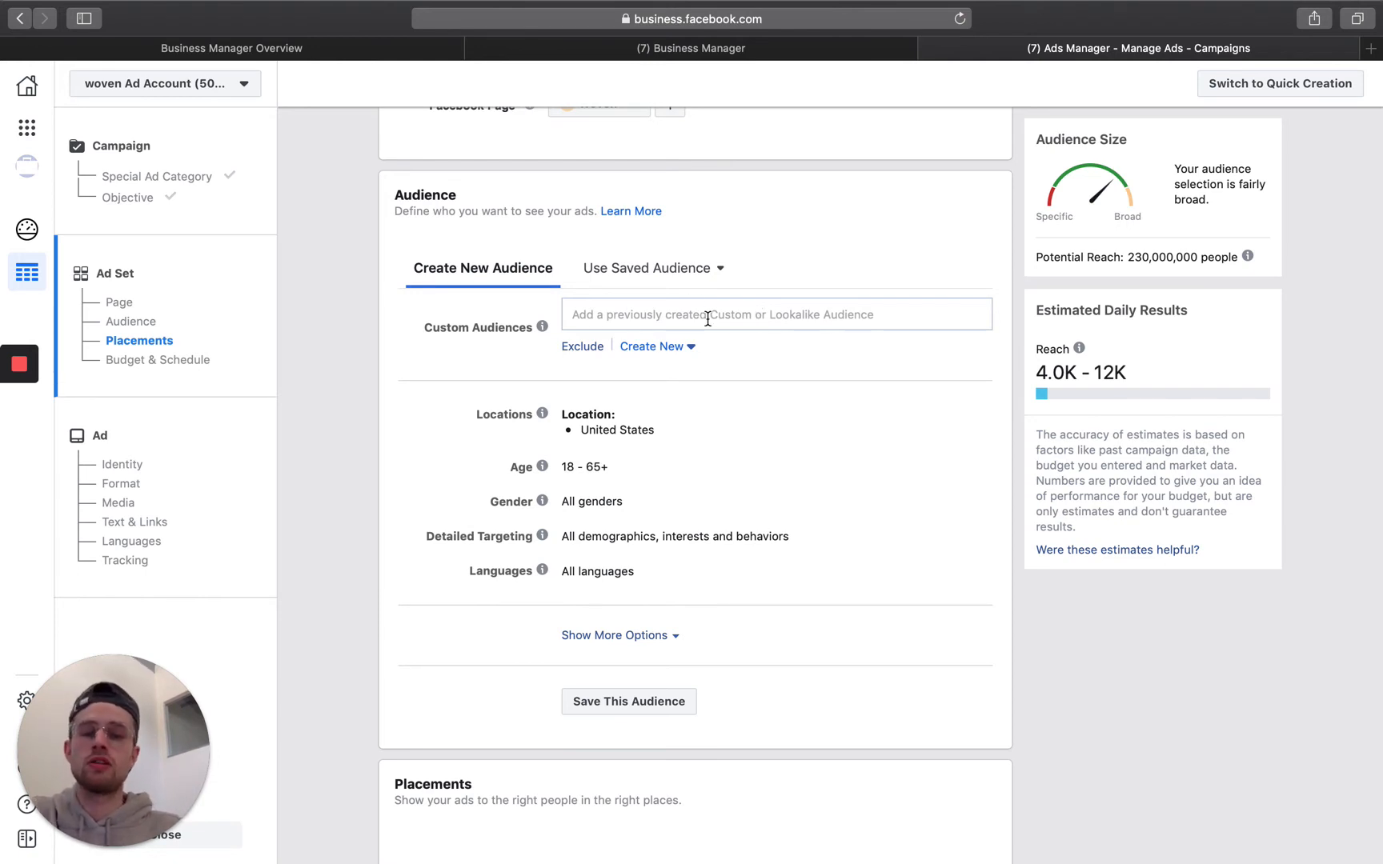
{"action": "scroll", "coordinate": [709, 435], "scroll_direction": "down", "scroll_amount": 2}
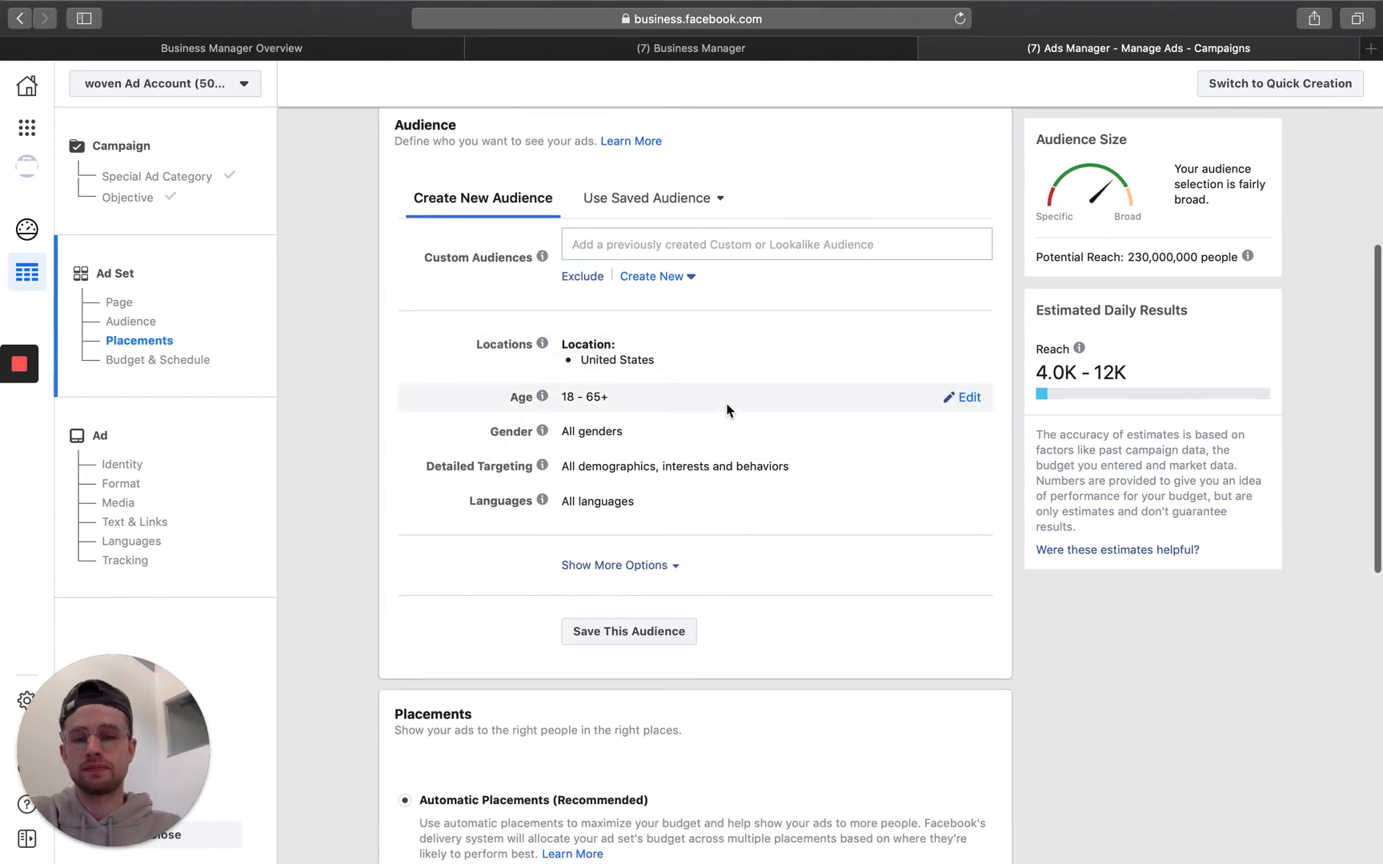
{"action": "scroll", "coordinate": [880, 408], "scroll_direction": "down", "scroll_amount": 1}
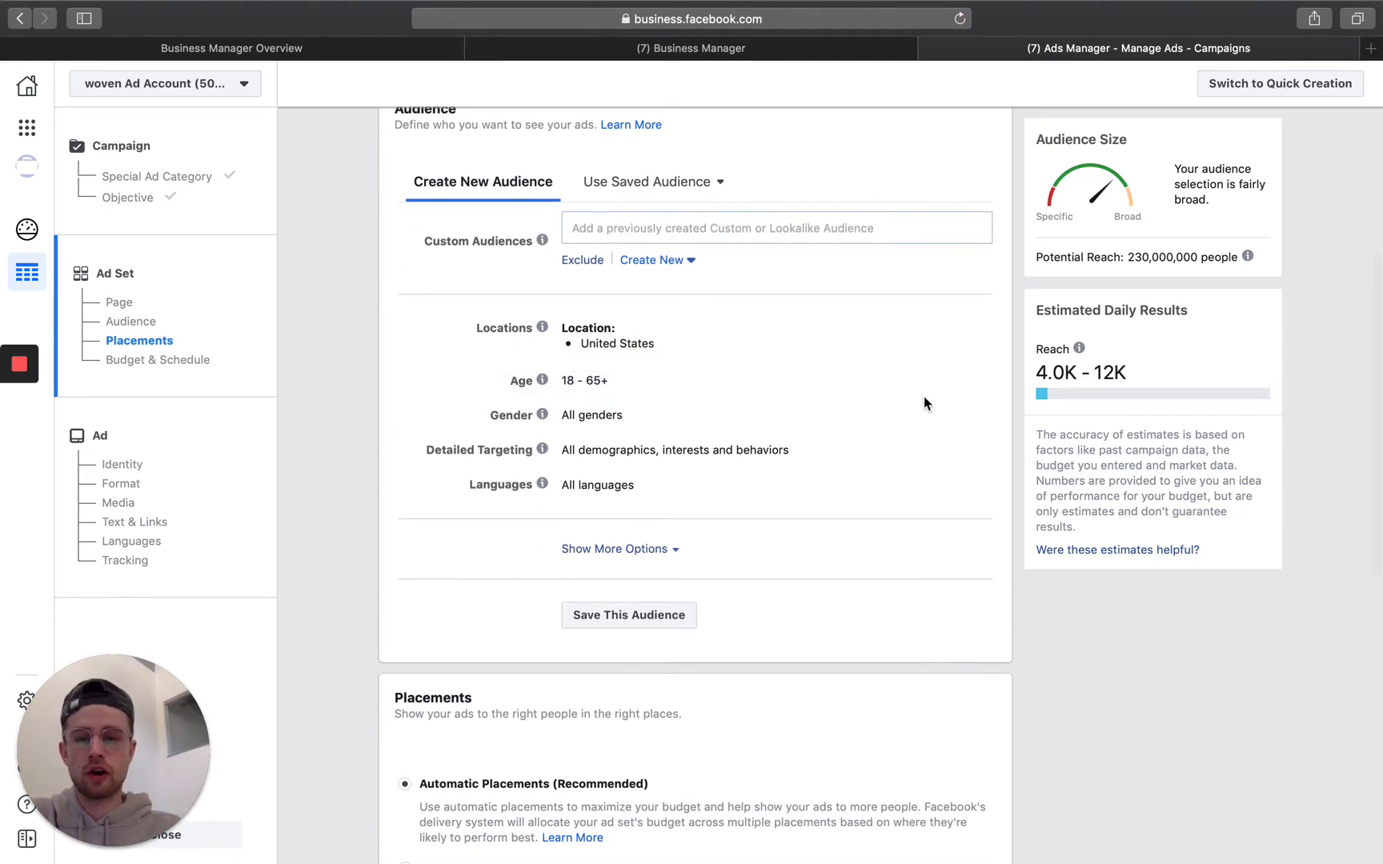
{"action": "left_click", "coordinate": [961, 383]}
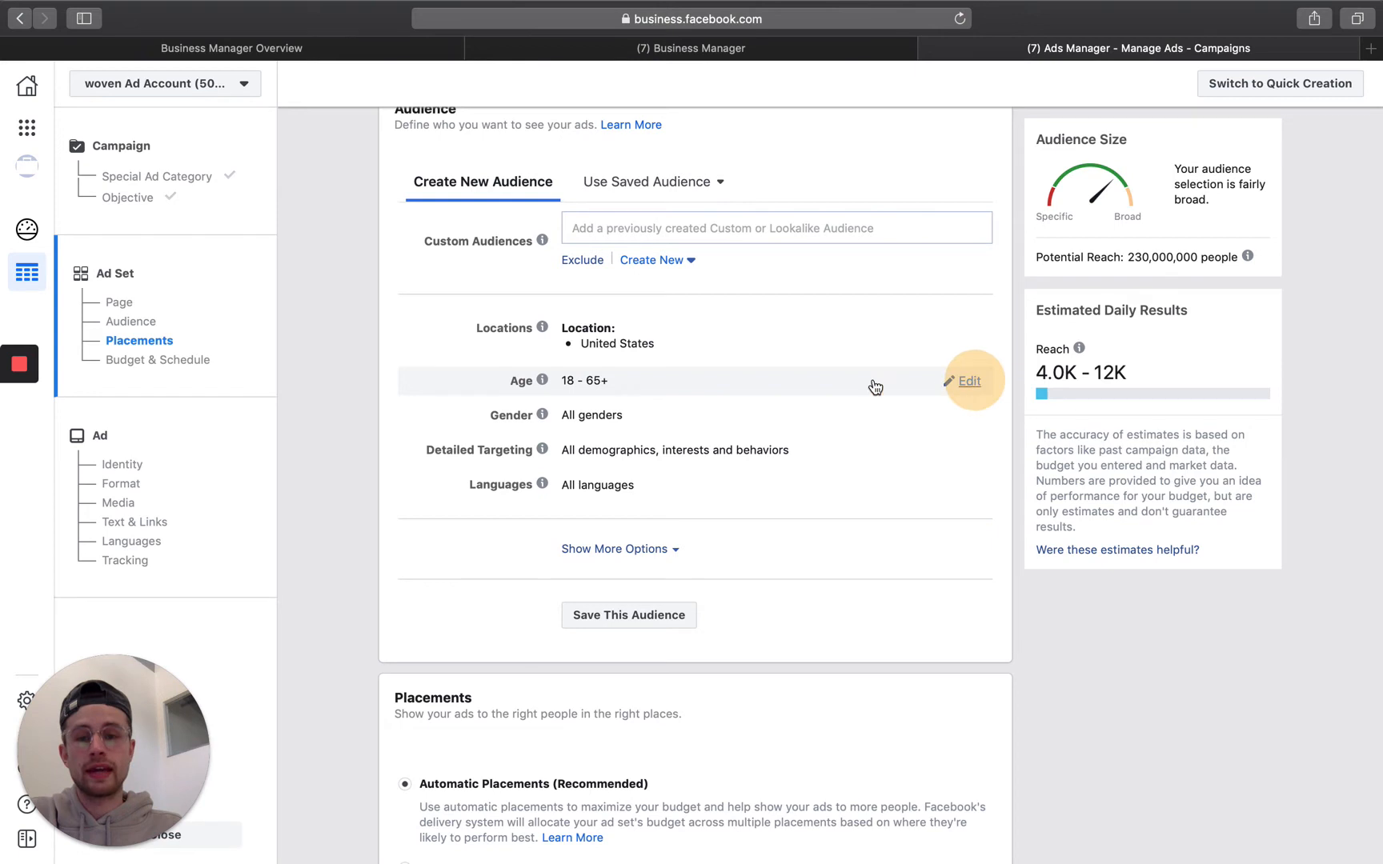
{"action": "left_click", "coordinate": [653, 384]}
{"action": "scroll", "coordinate": [672, 528], "scroll_direction": "up", "scroll_amount": 10}
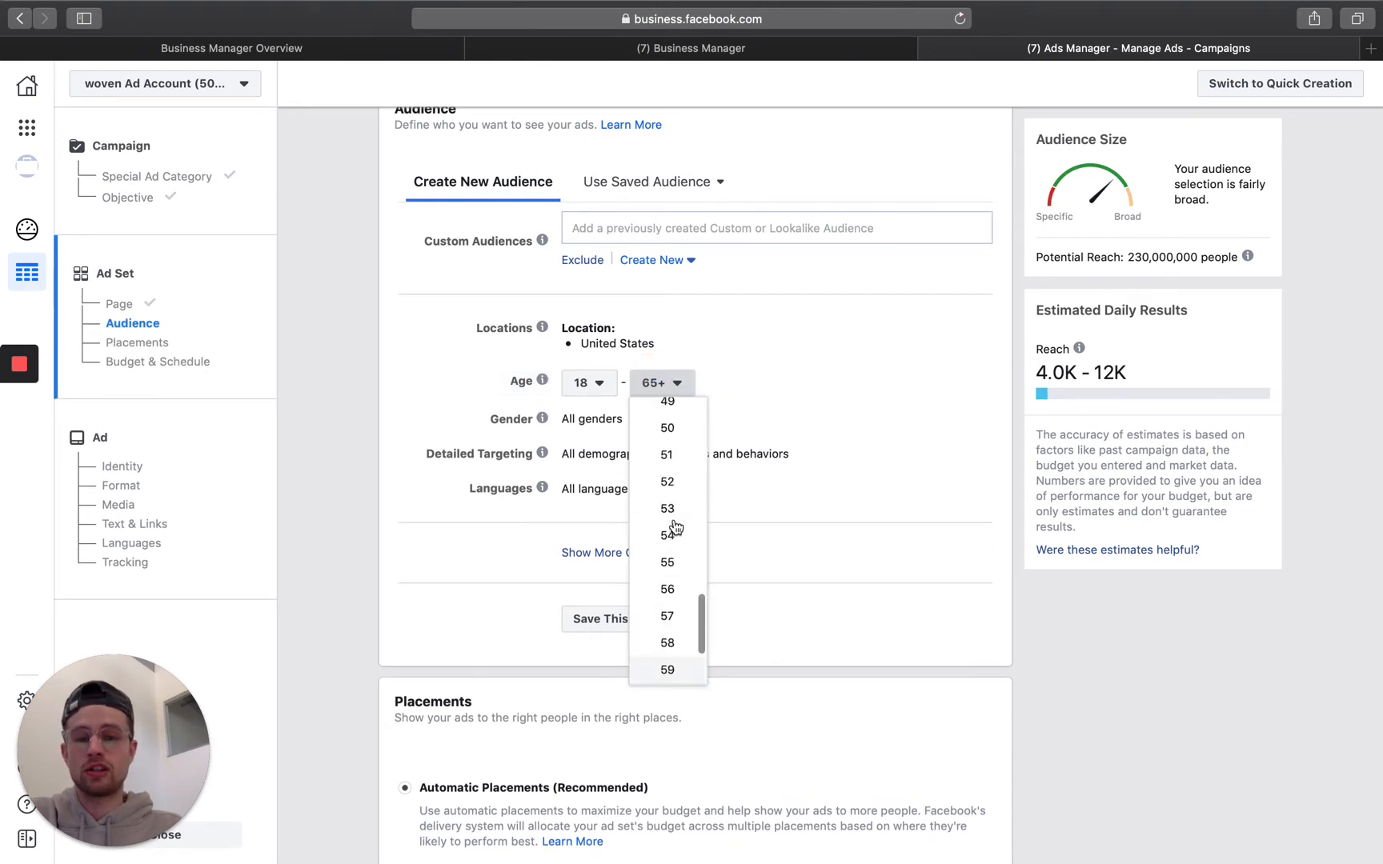
{"action": "scroll", "coordinate": [672, 528], "scroll_direction": "up", "scroll_amount": 4}
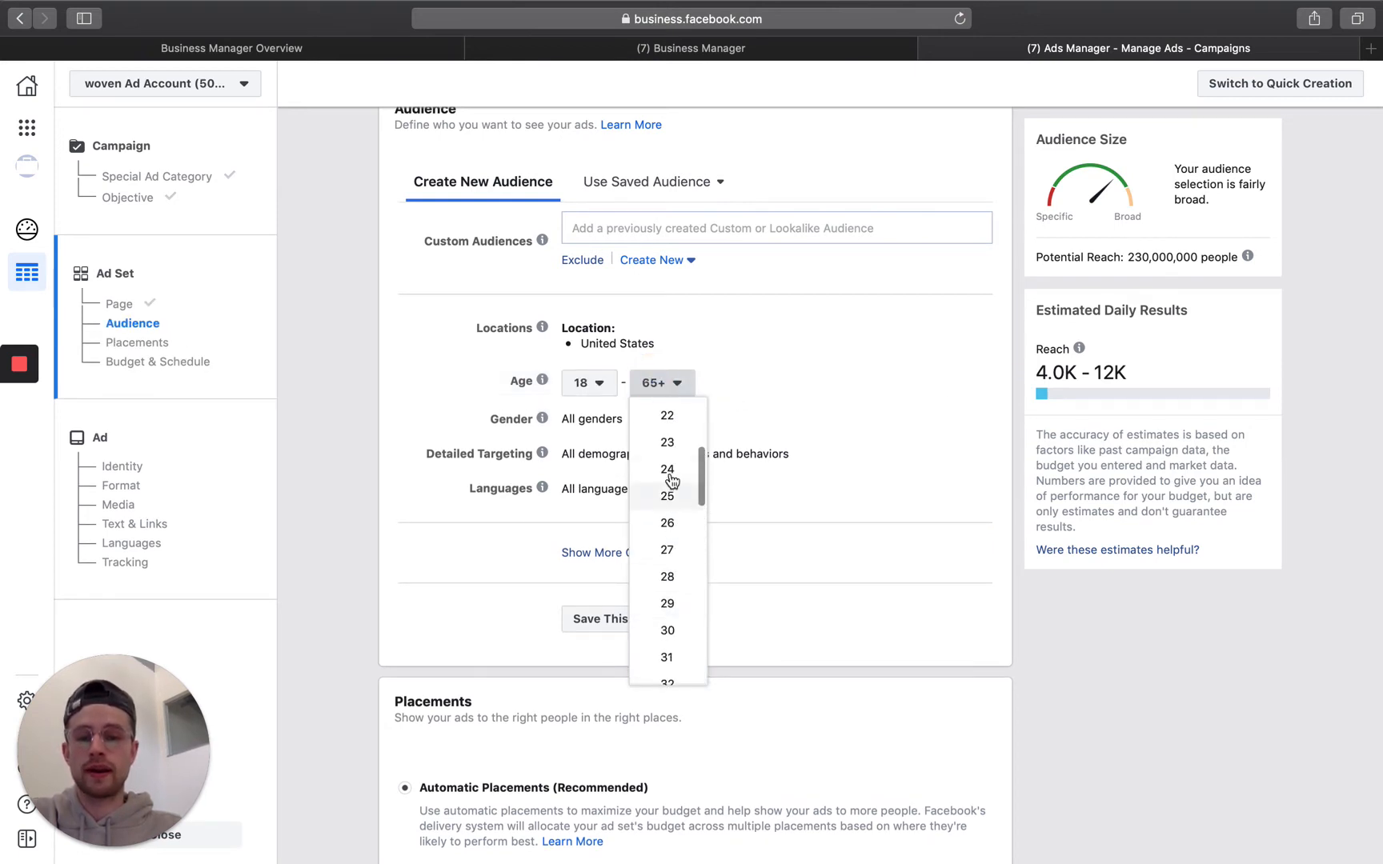
{"action": "left_click", "coordinate": [661, 464]}
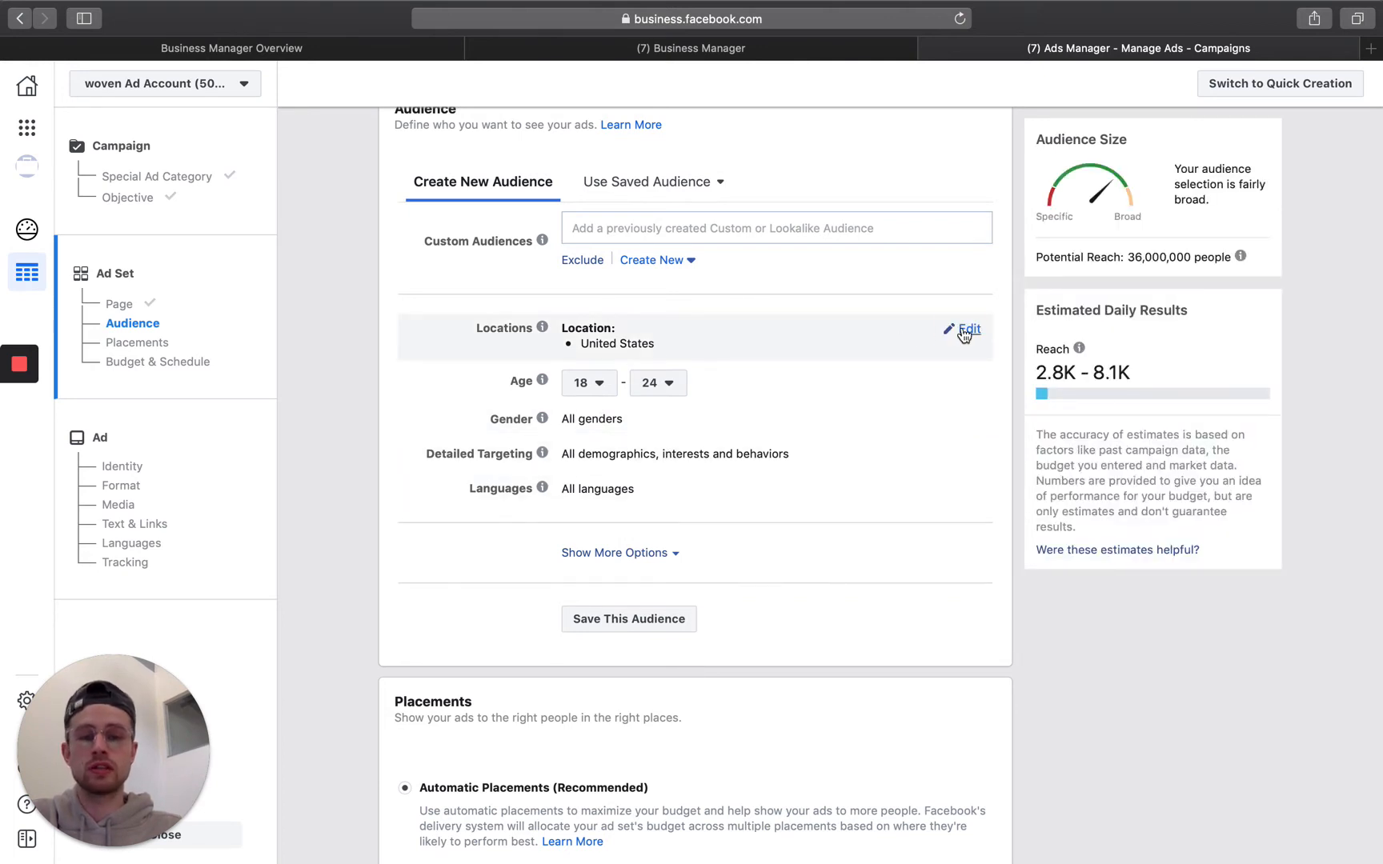
Step: Replace the United States audience location with the city of Richmond, Virginia
{"action": "left_click", "coordinate": [963, 330]}
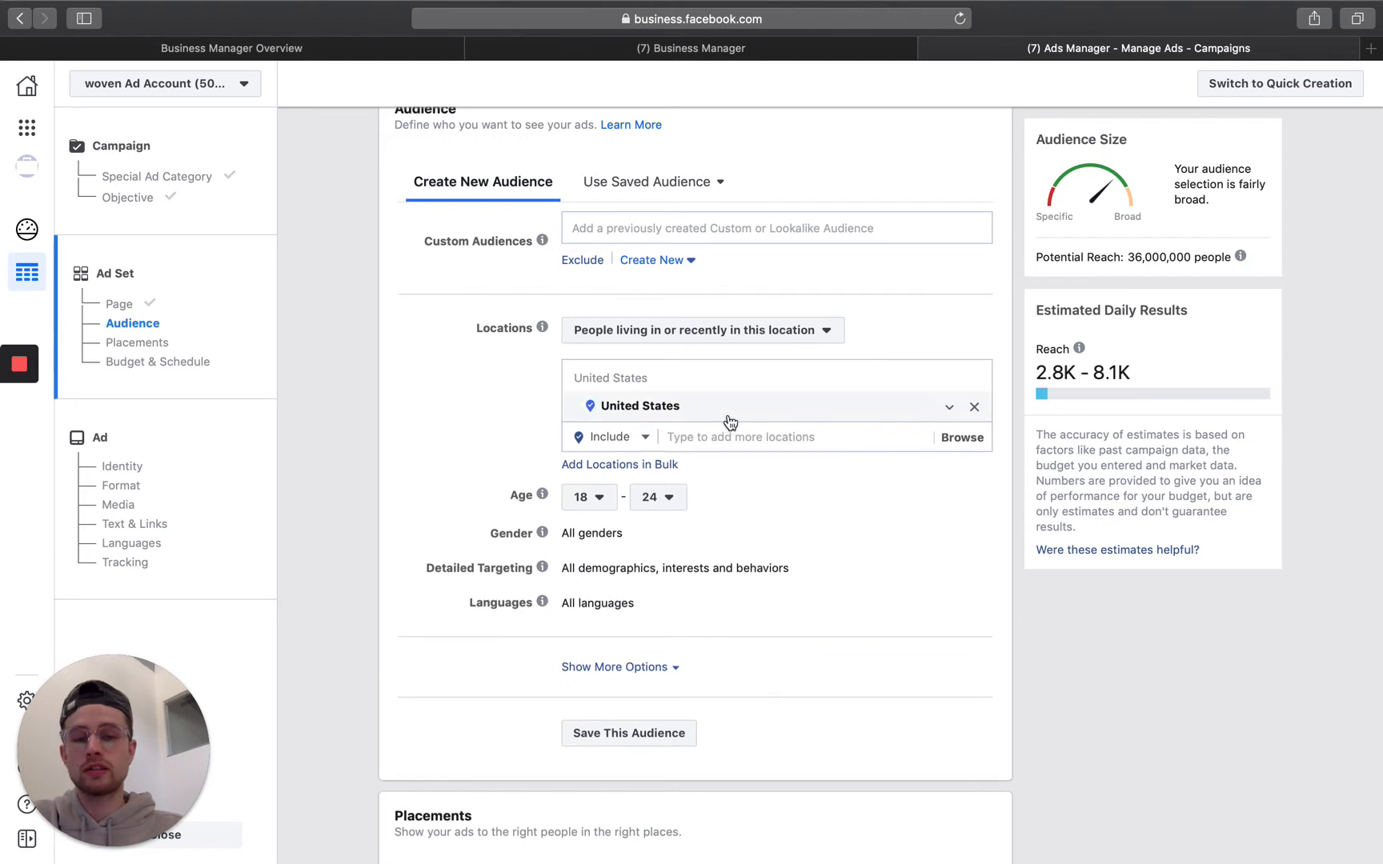
{"action": "left_click", "coordinate": [974, 406]}
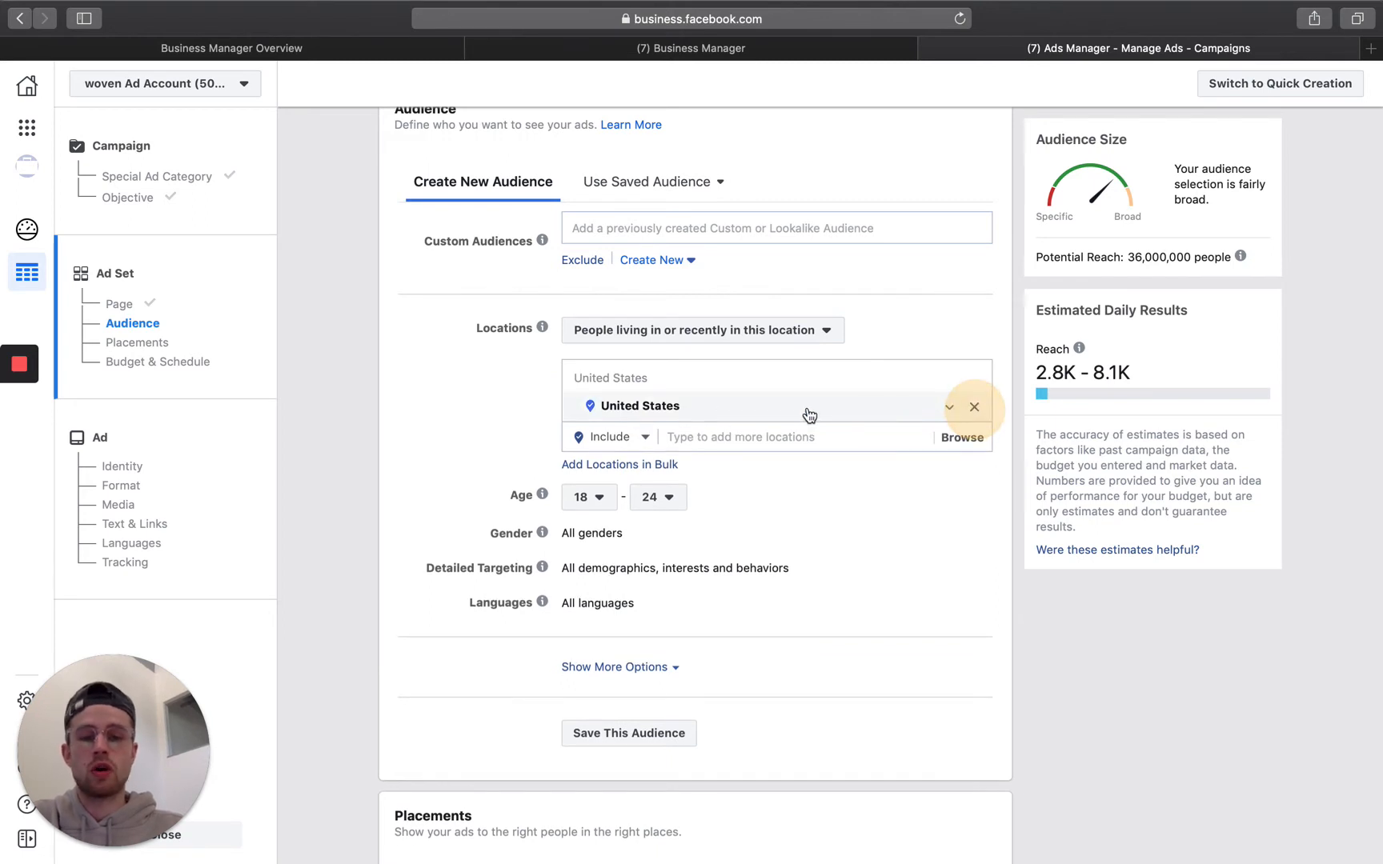
{"action": "left_click", "coordinate": [730, 439]}
{"action": "type", "text": "ri"}
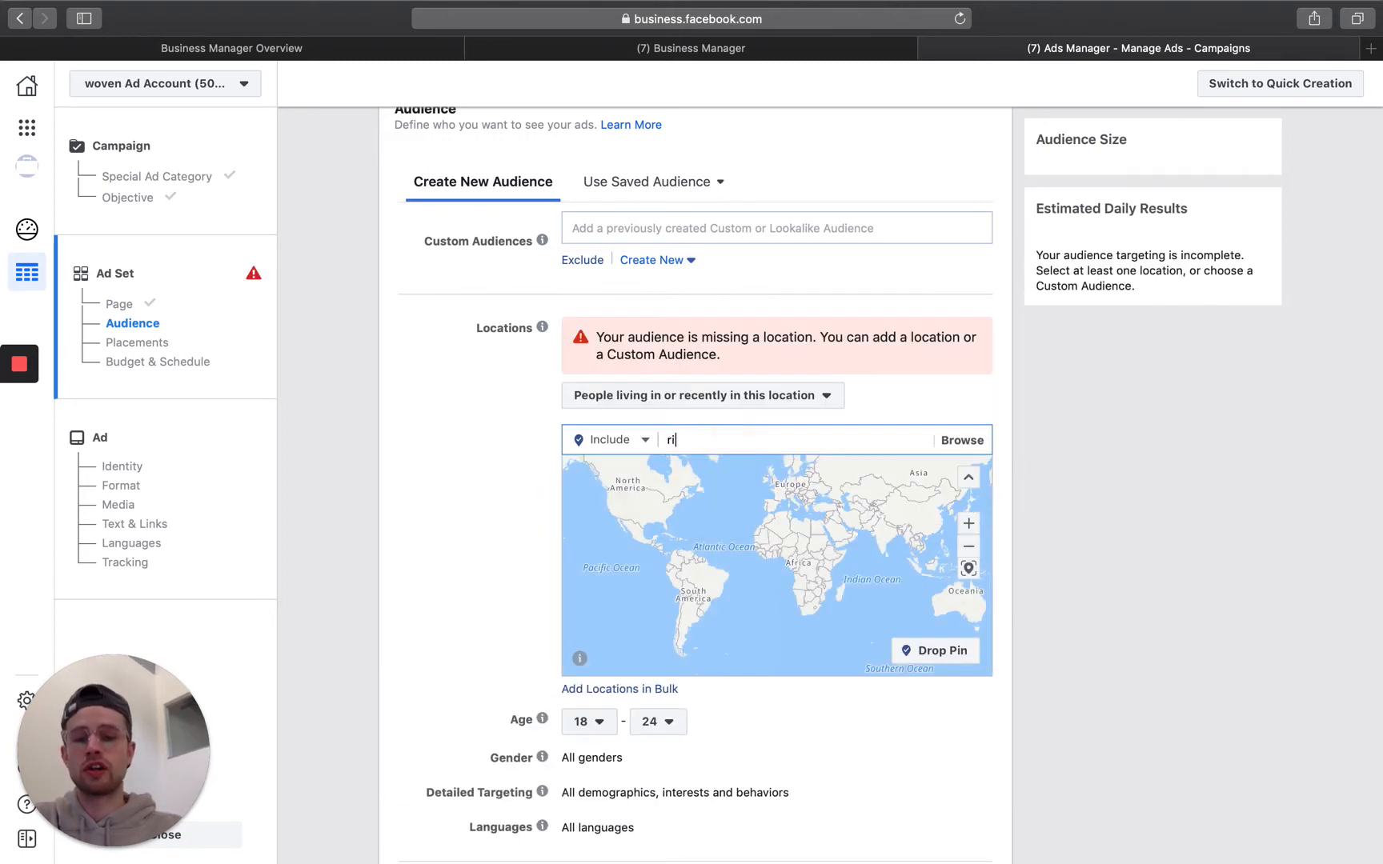
{"action": "type", "text": "chmond"}
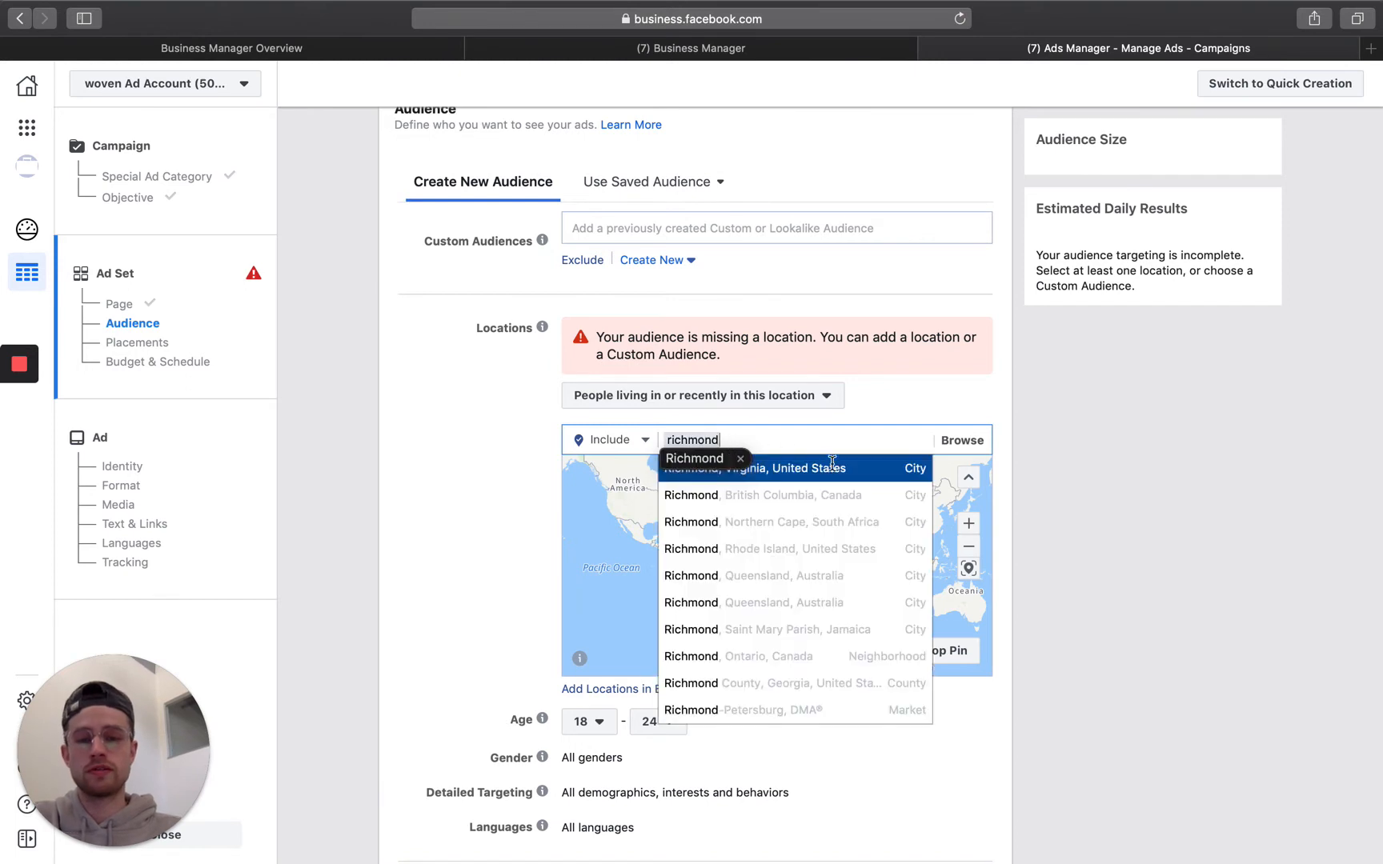
{"action": "left_click", "coordinate": [830, 468]}
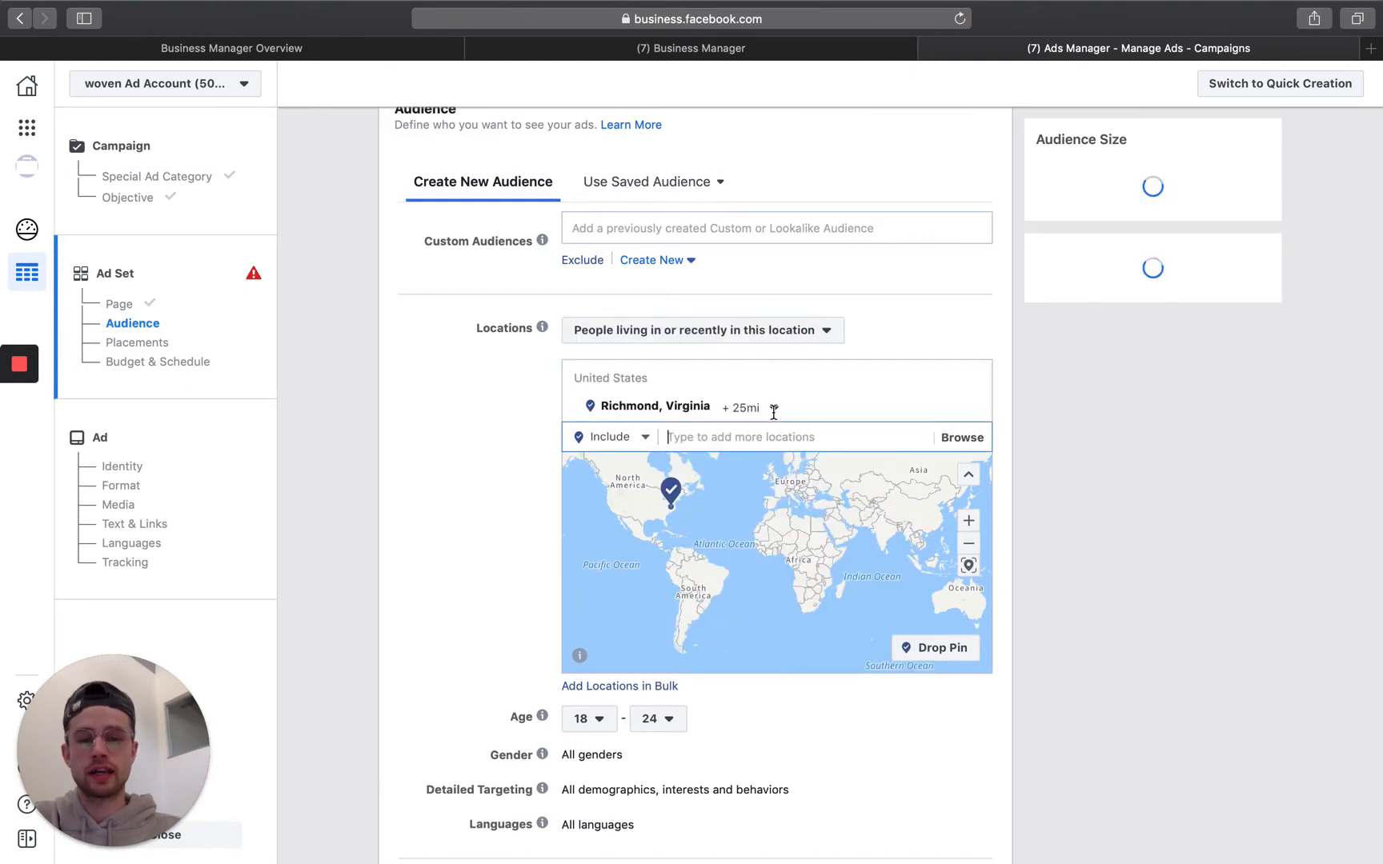
Step: Try a 50-mile radius around Richmond, Virginia, and set the radius back to 25 miles
{"action": "left_click", "coordinate": [773, 413]}
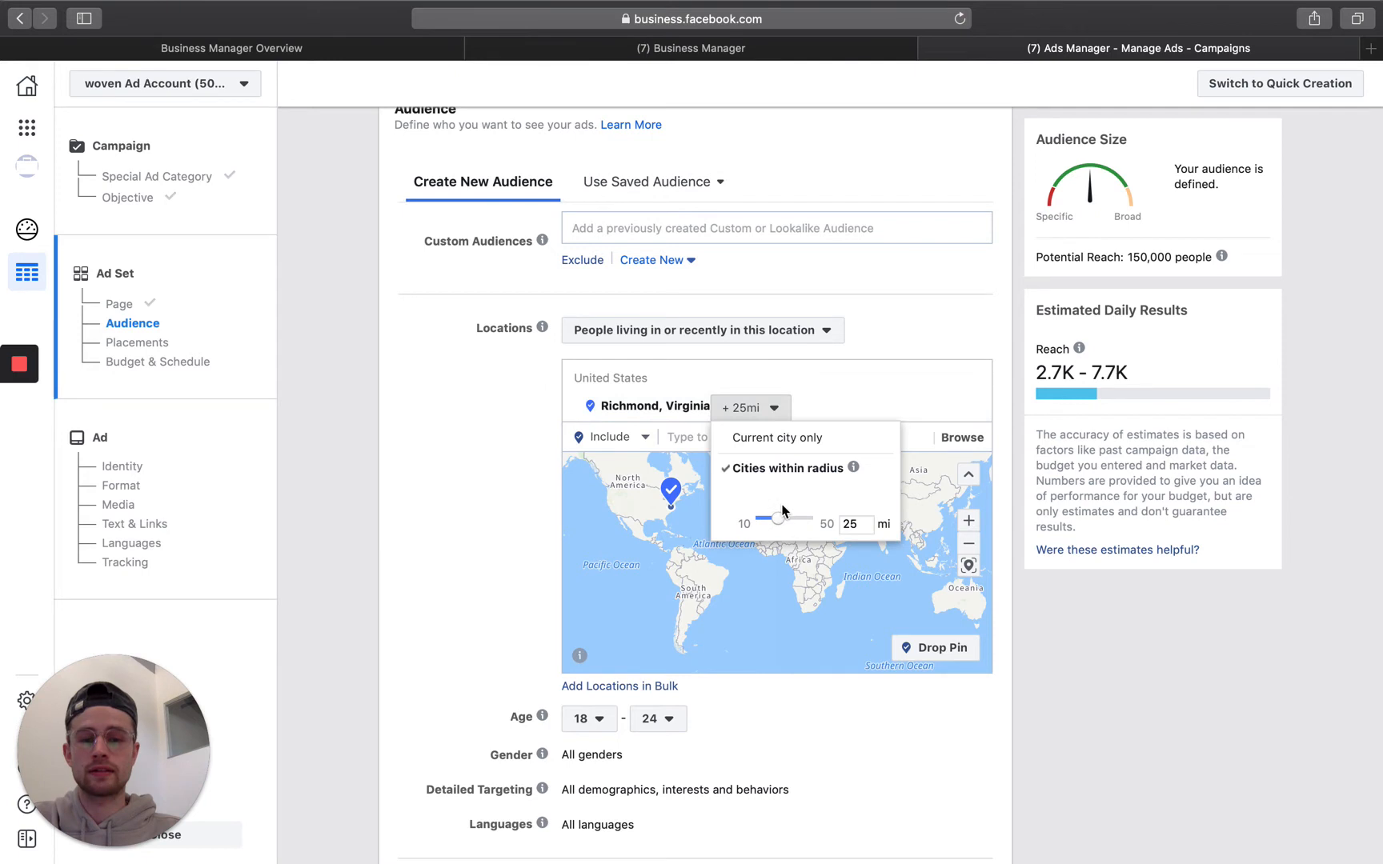
{"action": "left_click_drag", "start_coordinate": [781, 522], "coordinate": [820, 520]}
{"action": "left_click", "coordinate": [537, 490]}
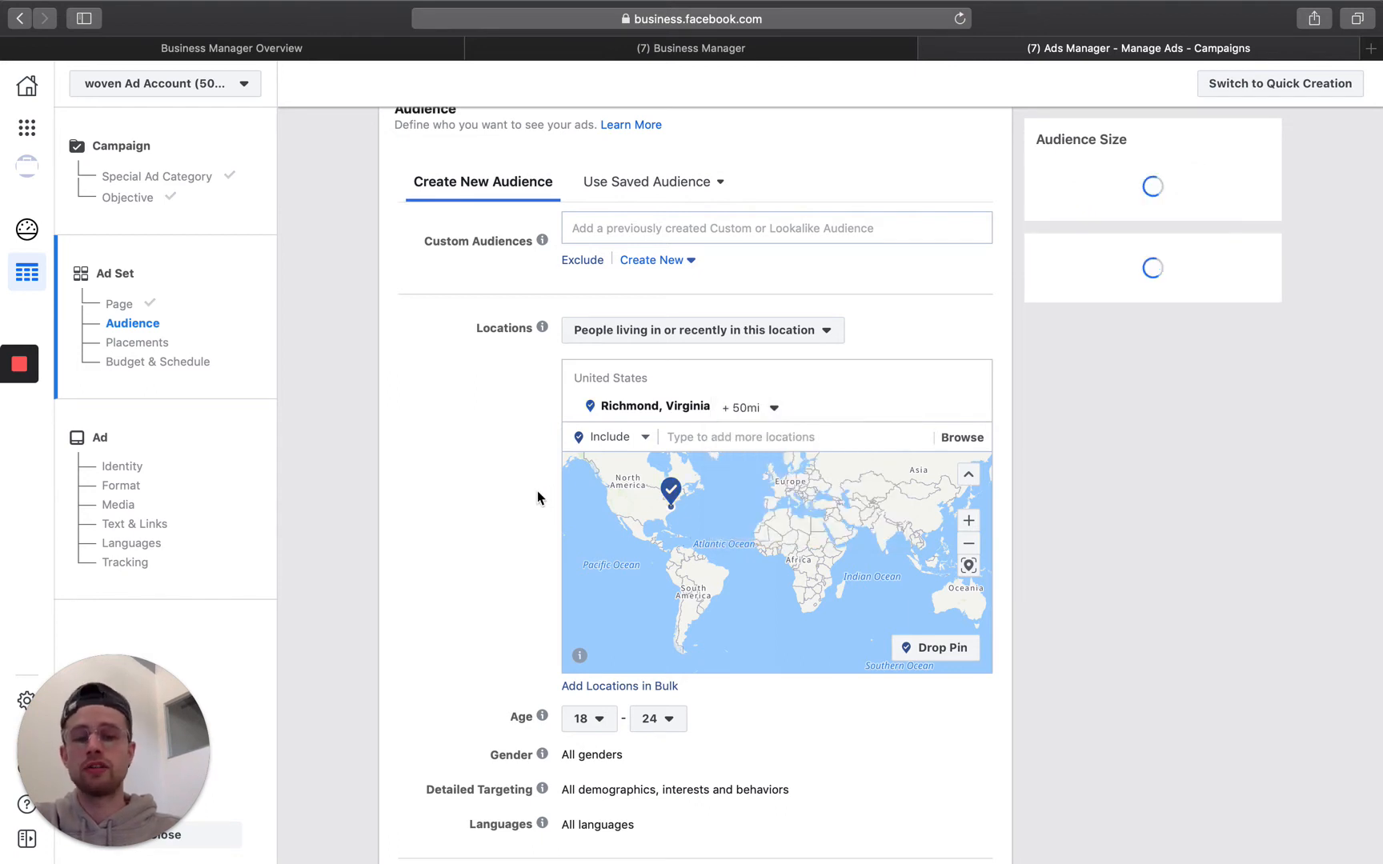
{"action": "left_click", "coordinate": [772, 412]}
{"action": "left_click_drag", "start_coordinate": [814, 524], "coordinate": [783, 525]}
{"action": "left_click", "coordinate": [972, 340]}
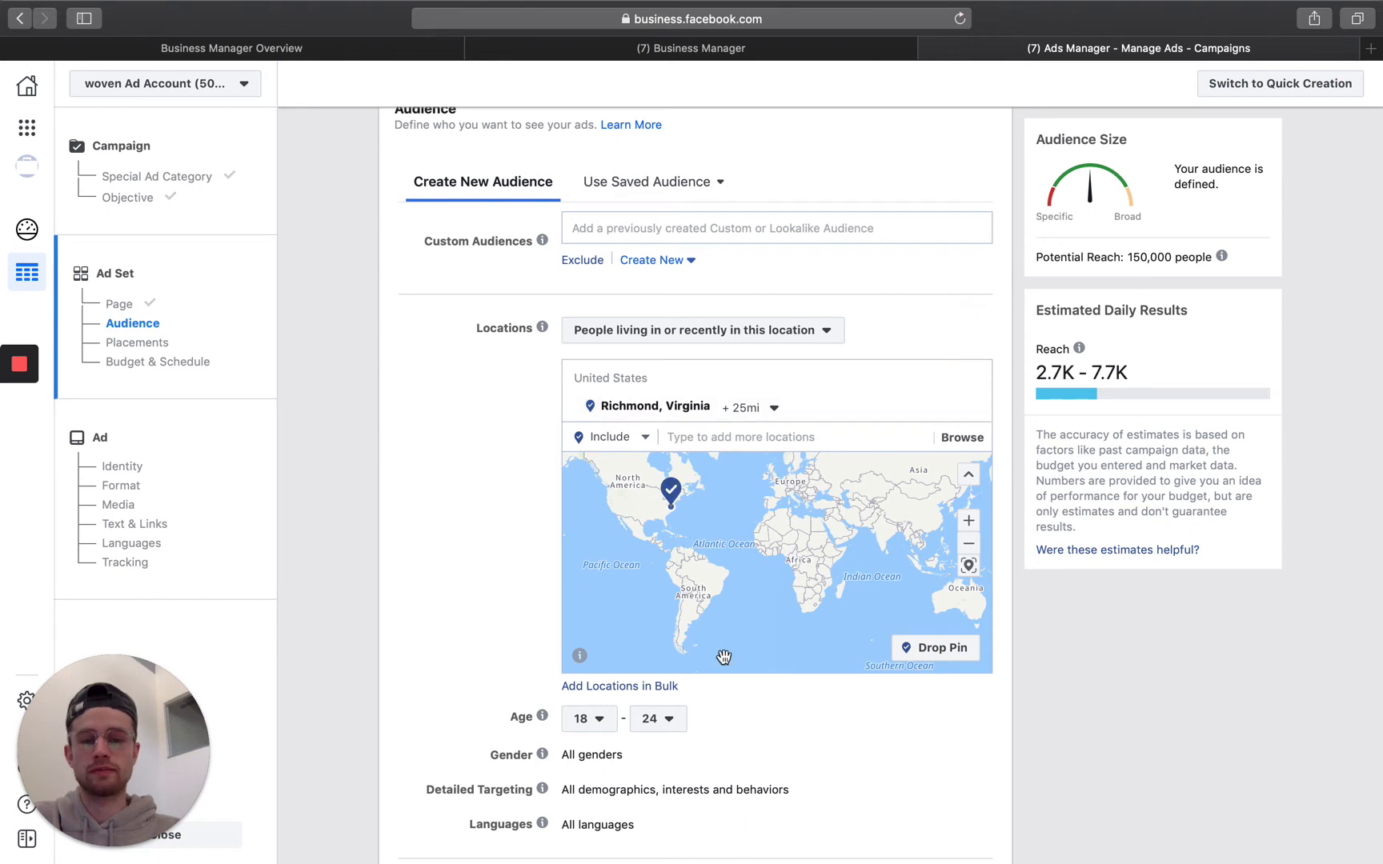
Step: Examine the audience size, potential reach and estimated daily results, and look over the ad set's placement and budget settings
{"action": "scroll", "coordinate": [749, 750], "scroll_direction": "down", "scroll_amount": 3}
{"action": "mouse_move", "coordinate": [1082, 354]}
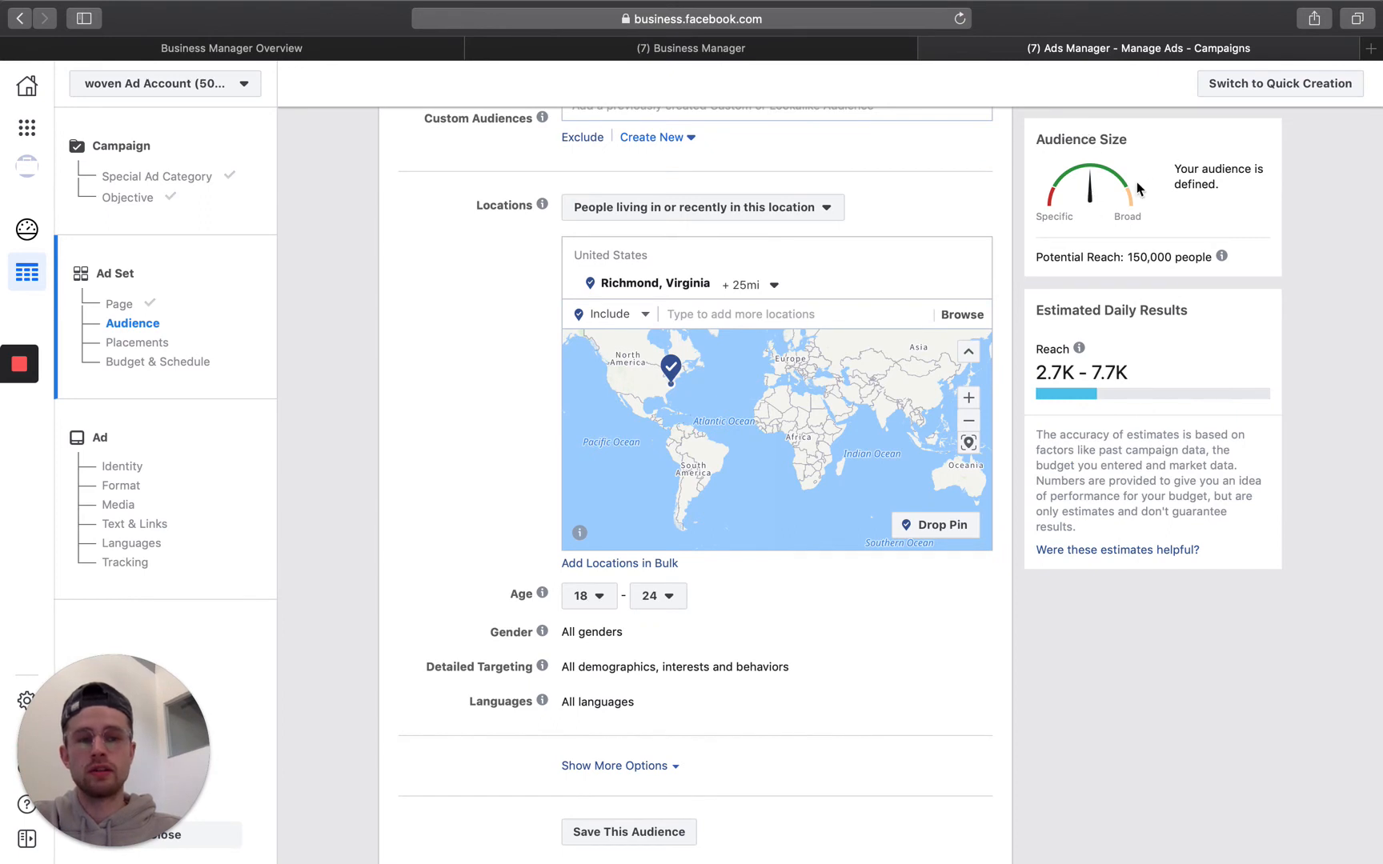
{"action": "triple_click", "coordinate": [1200, 185]}
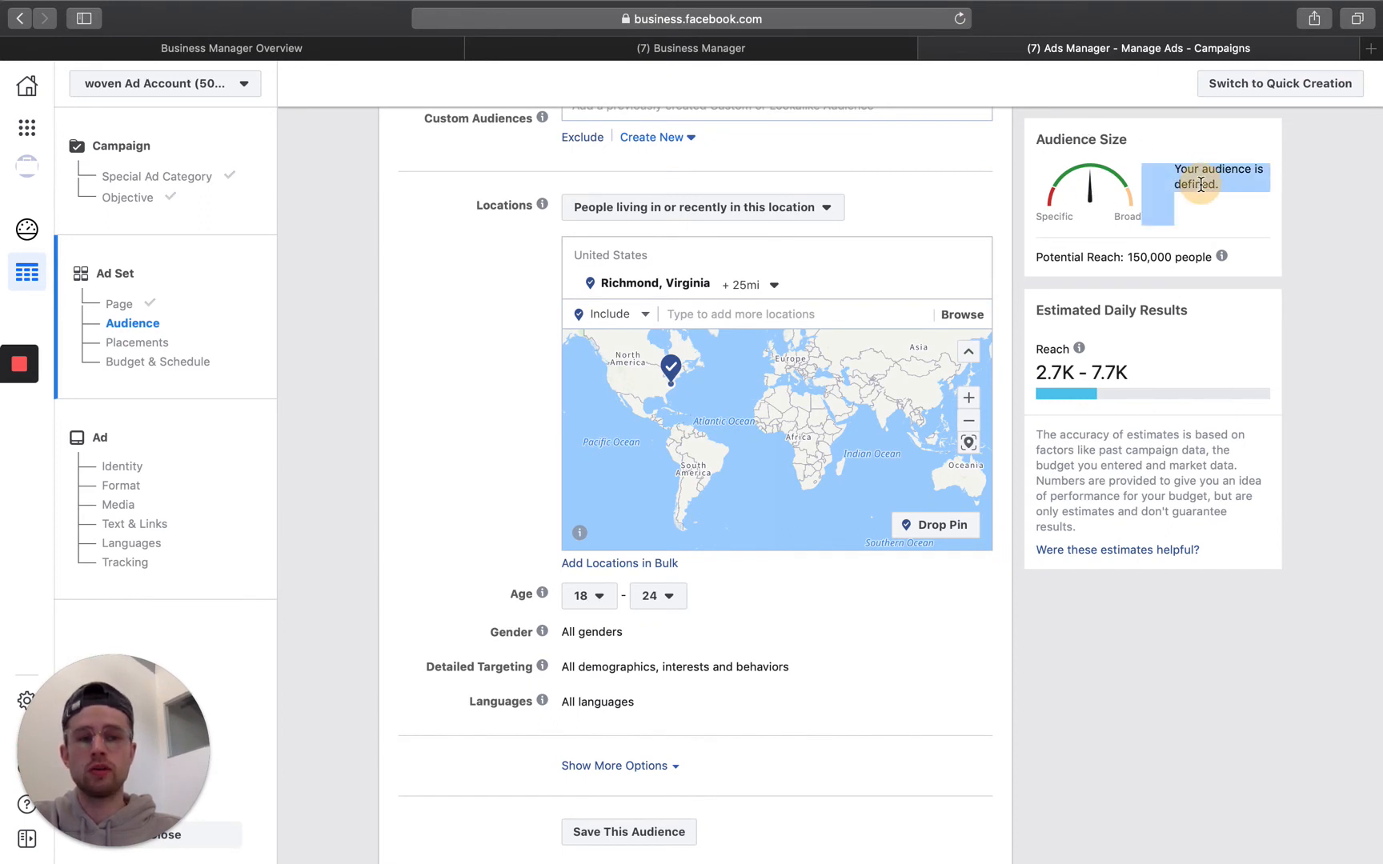
{"action": "left_click", "coordinate": [1202, 183]}
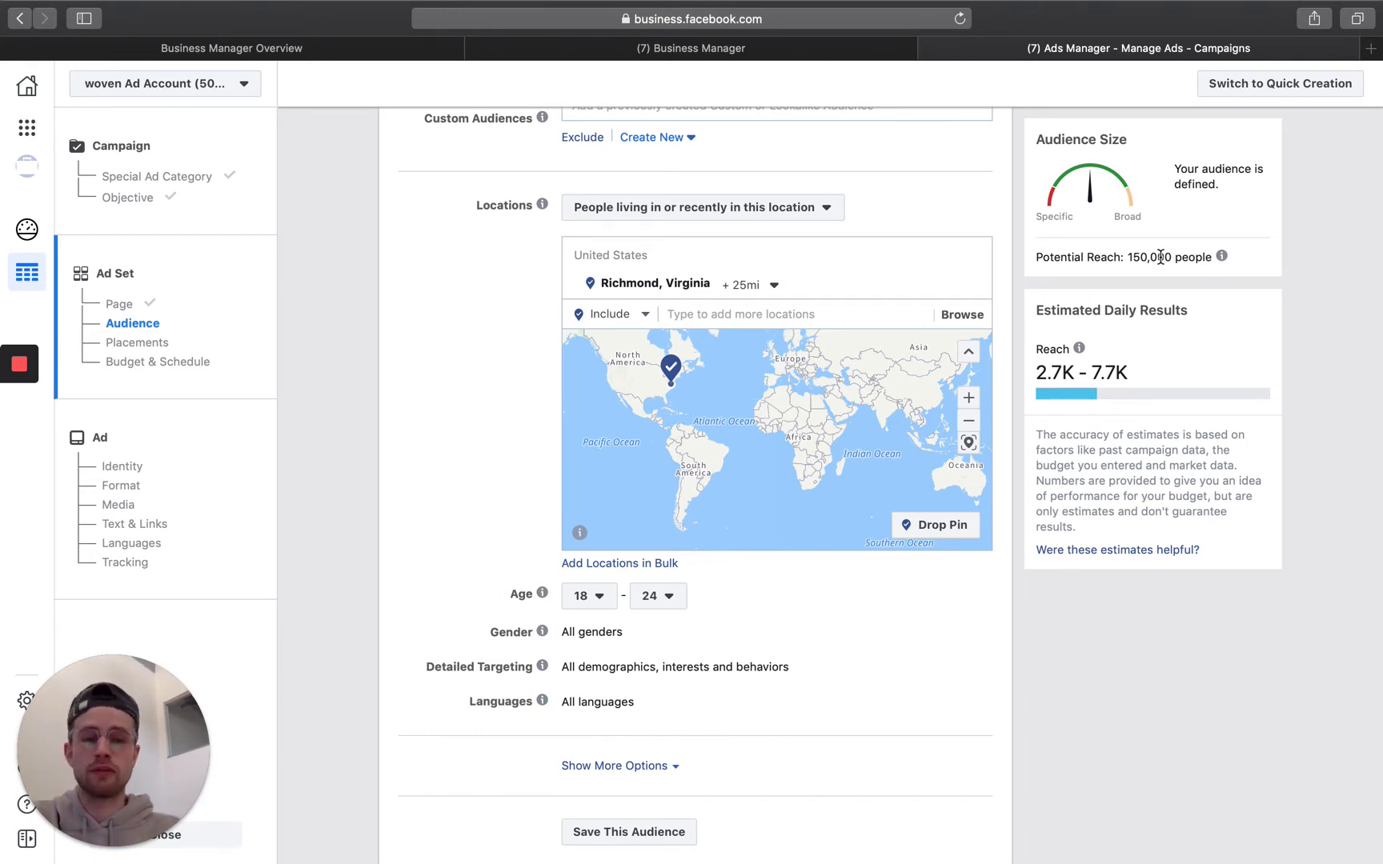
{"action": "left_click", "coordinate": [1102, 375]}
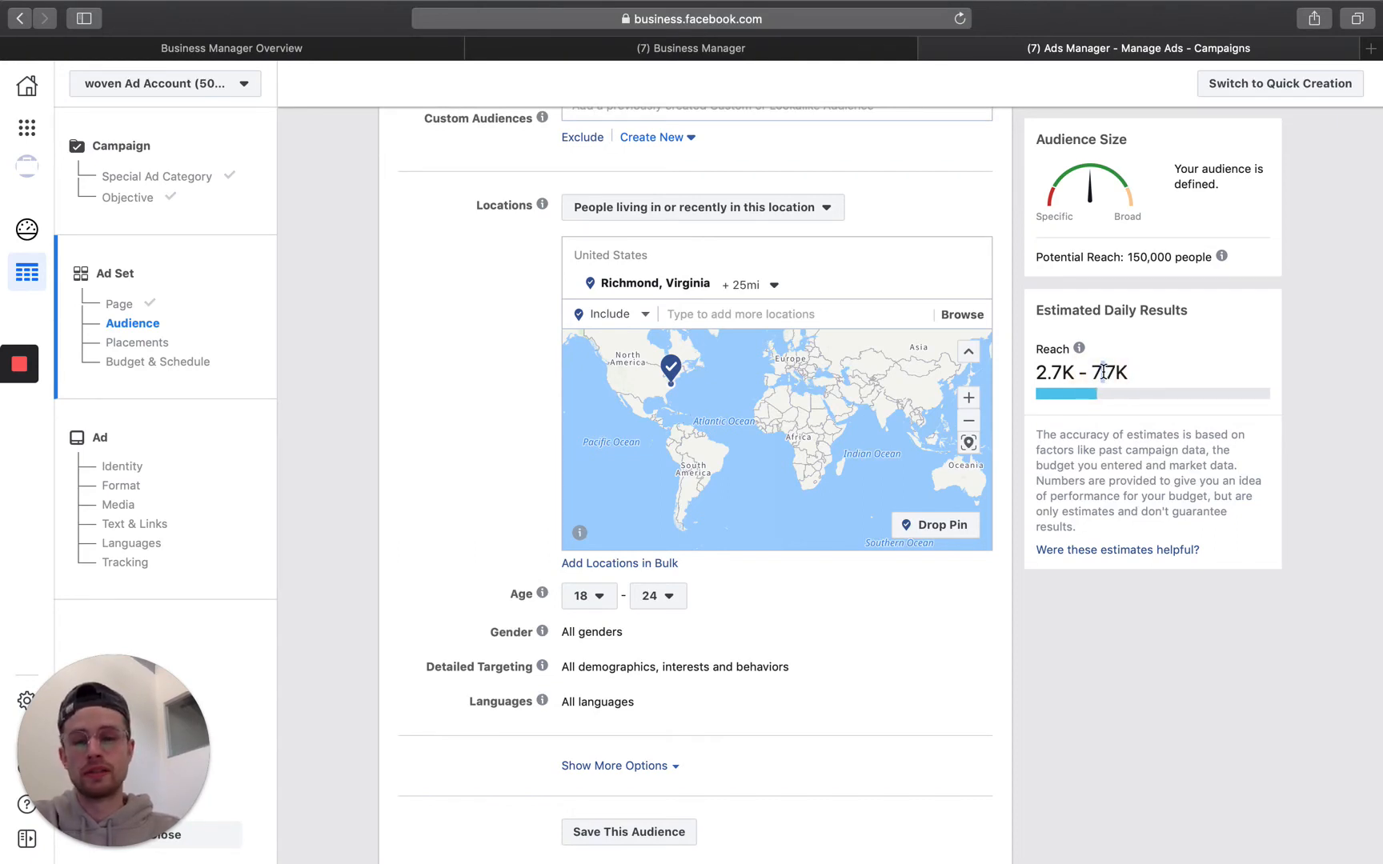
{"action": "left_click", "coordinate": [1103, 372]}
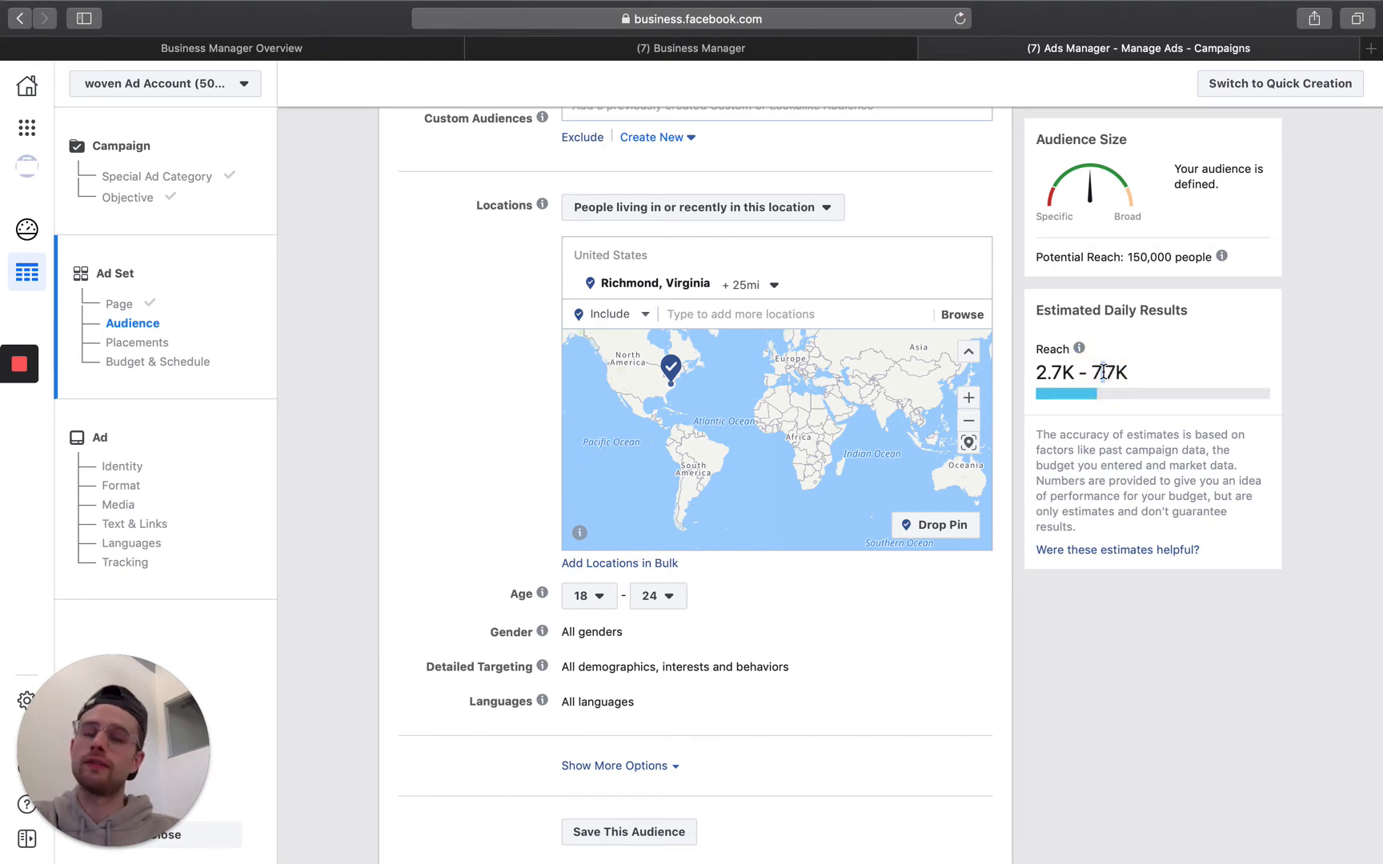
{"action": "left_click", "coordinate": [1104, 372]}
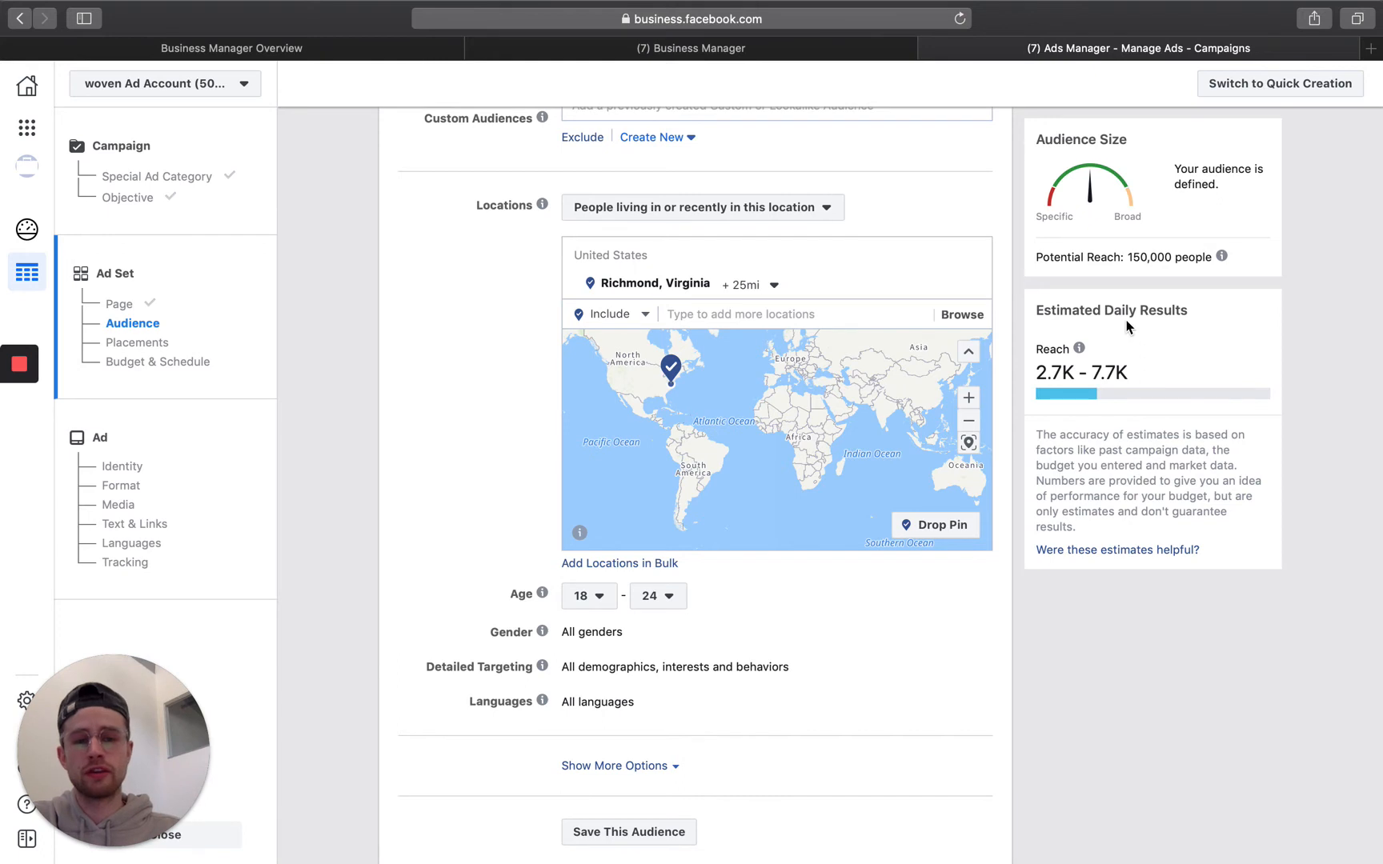
{"action": "scroll", "coordinate": [676, 654], "scroll_direction": "down", "scroll_amount": 8}
{"action": "scroll", "coordinate": [675, 654], "scroll_direction": "down", "scroll_amount": 3}
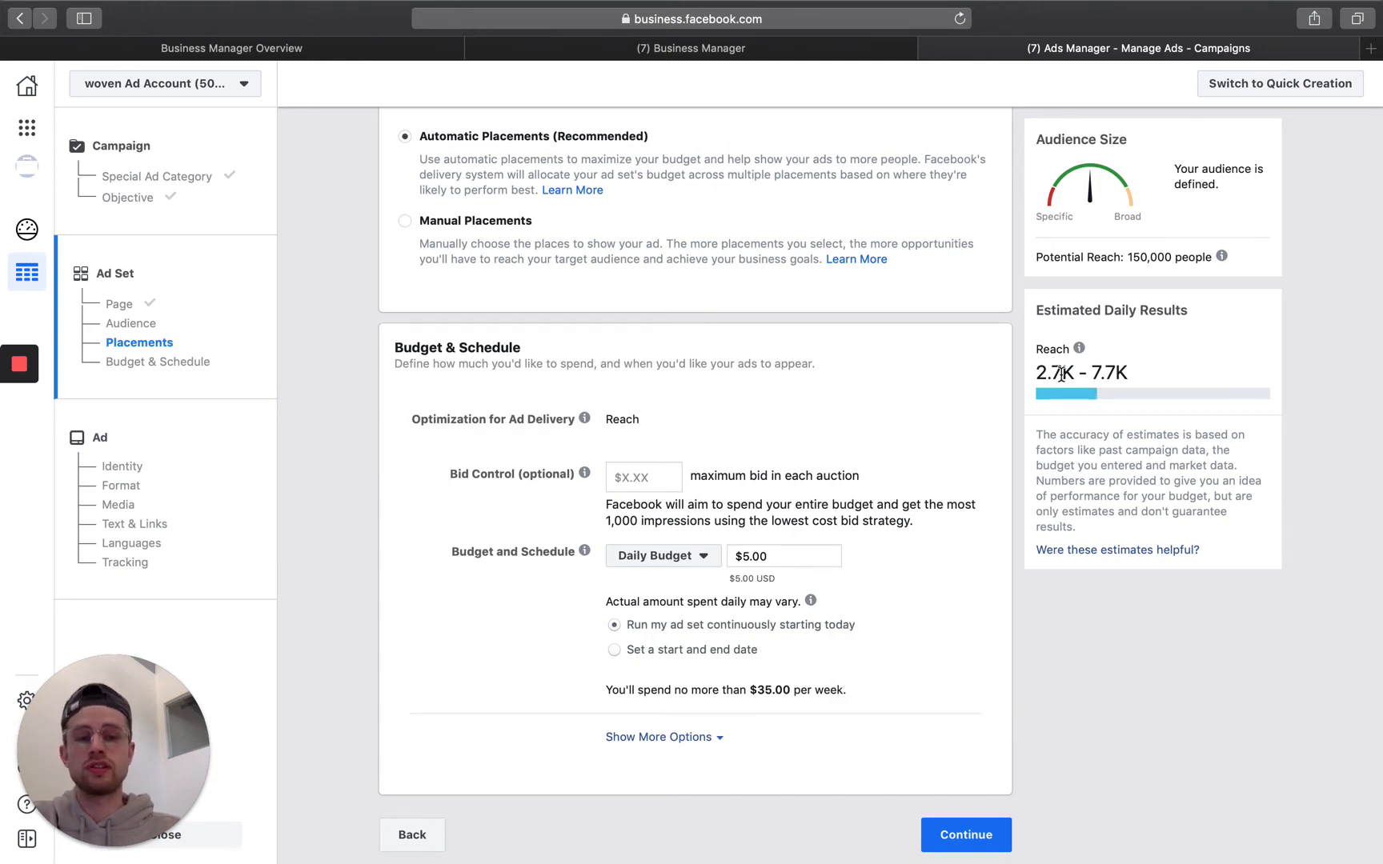
{"action": "scroll", "coordinate": [833, 488], "scroll_direction": "up", "scroll_amount": 10}
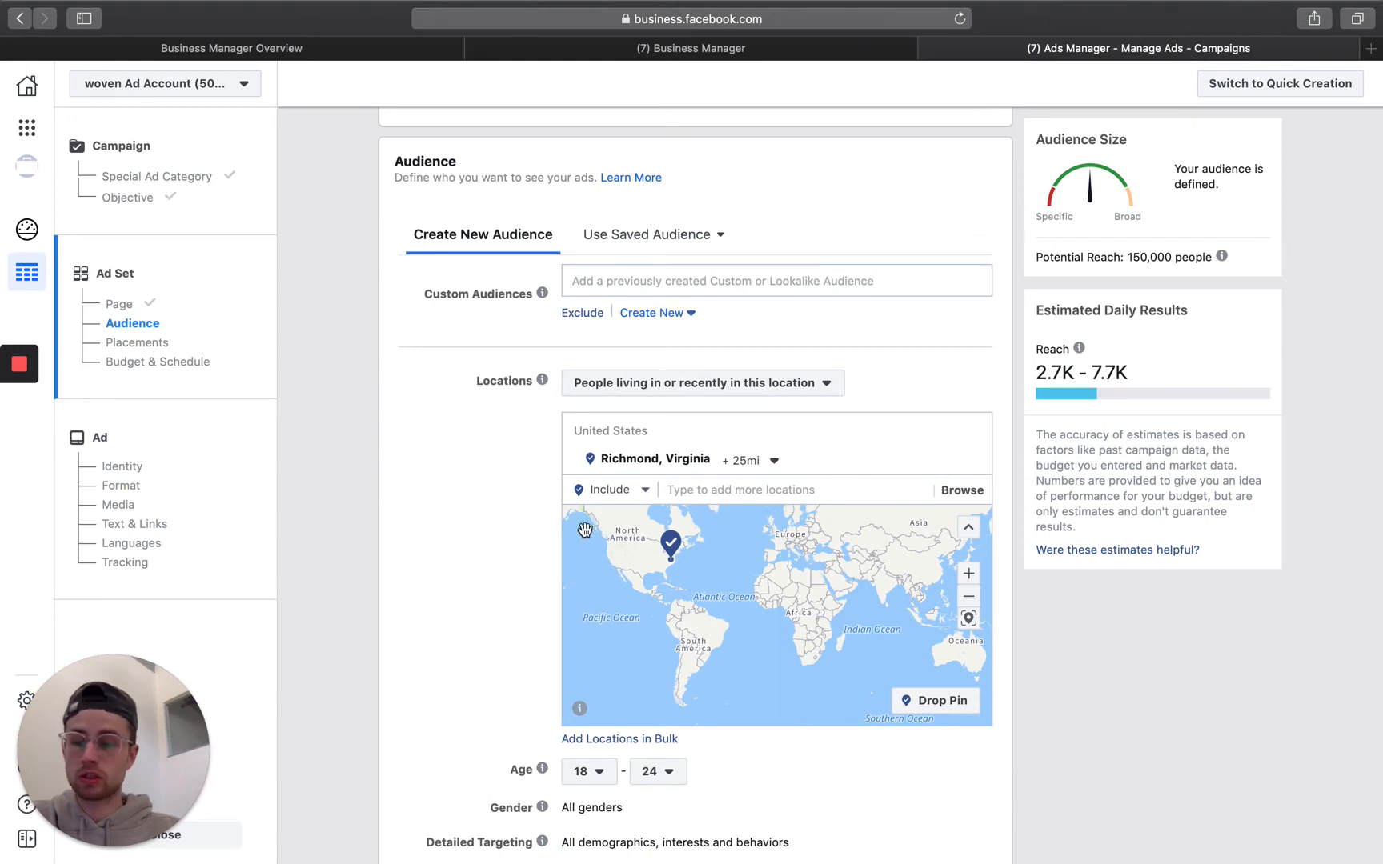
Step: Open the audience's detailed targeting for adding demographics, interests or behaviors
{"action": "scroll", "coordinate": [490, 598], "scroll_direction": "down", "scroll_amount": 2}
{"action": "scroll", "coordinate": [490, 598], "scroll_direction": "down", "scroll_amount": 2}
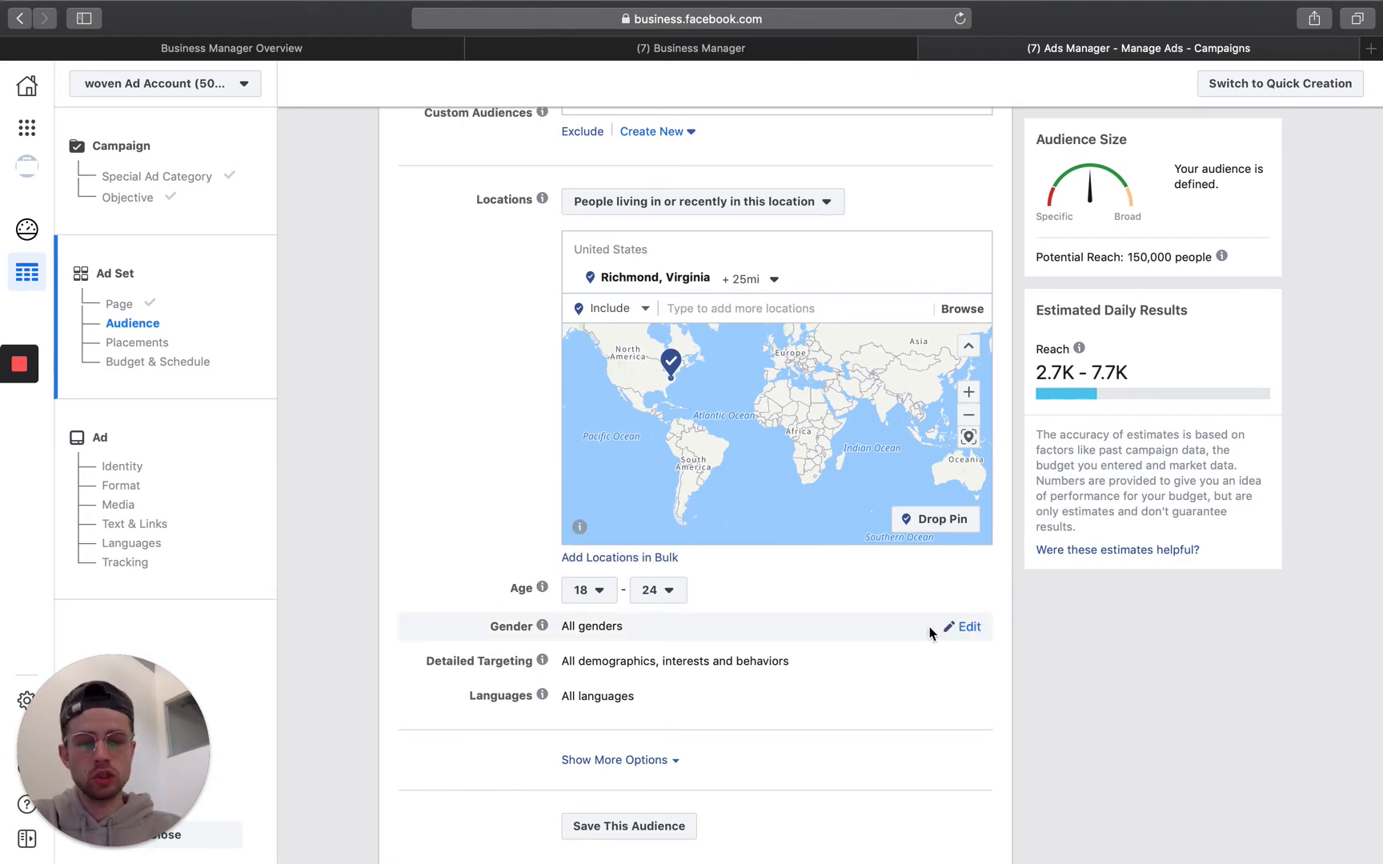
{"action": "scroll", "coordinate": [931, 634], "scroll_direction": "down", "scroll_amount": 1}
{"action": "left_click", "coordinate": [969, 628]}
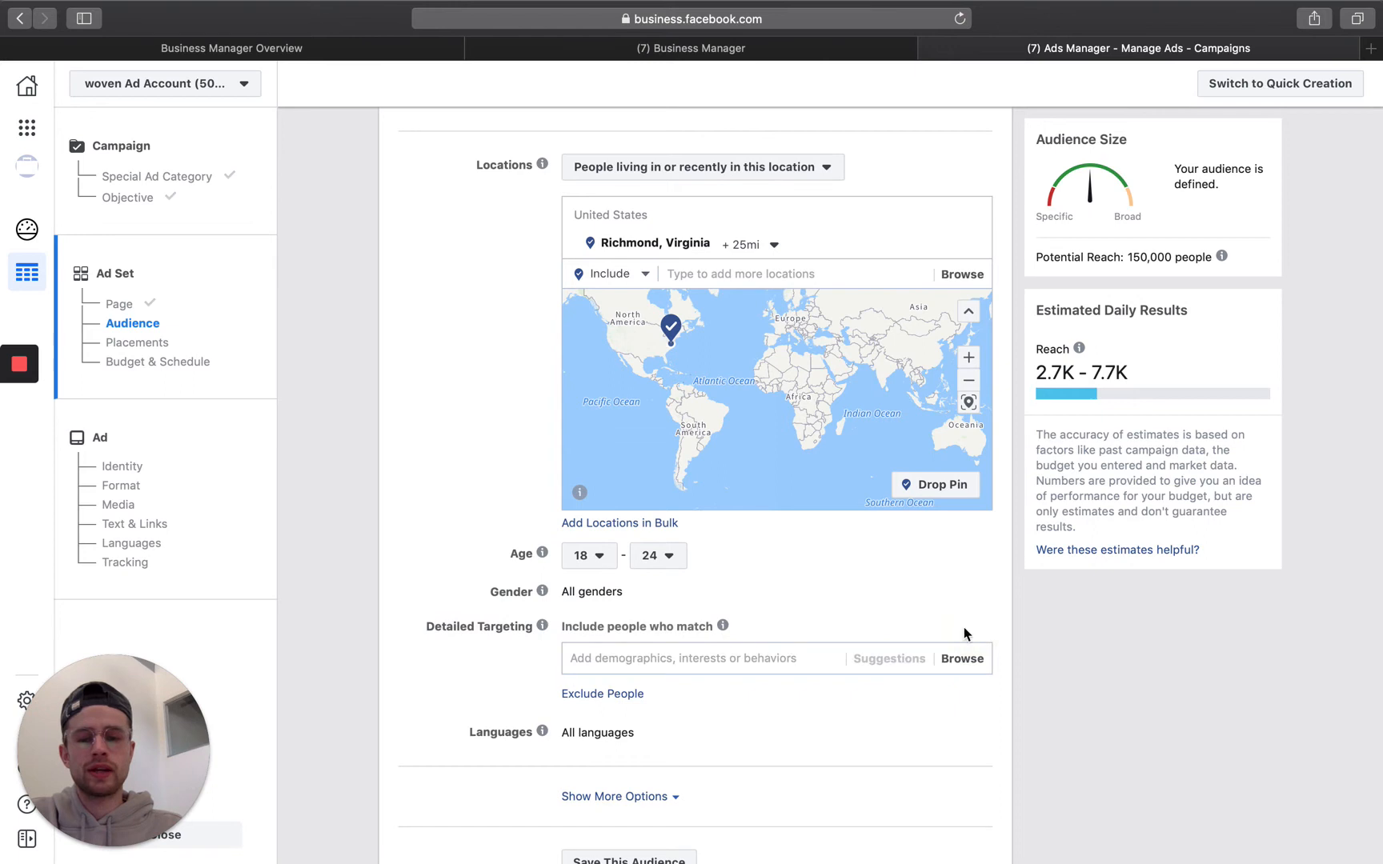
{"action": "left_click", "coordinate": [670, 657]}
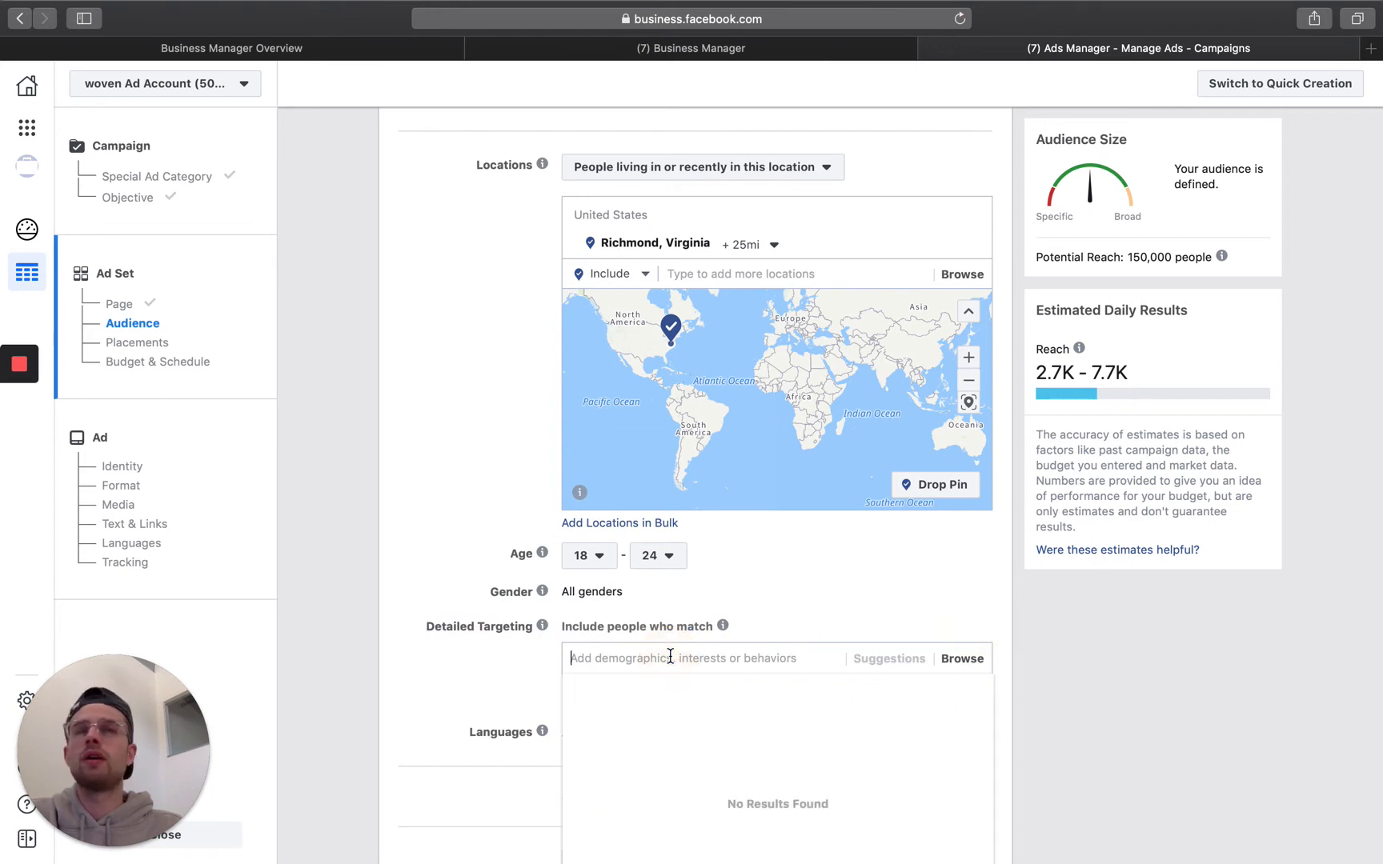
{"action": "scroll", "coordinate": [723, 595], "scroll_direction": "down", "scroll_amount": 2}
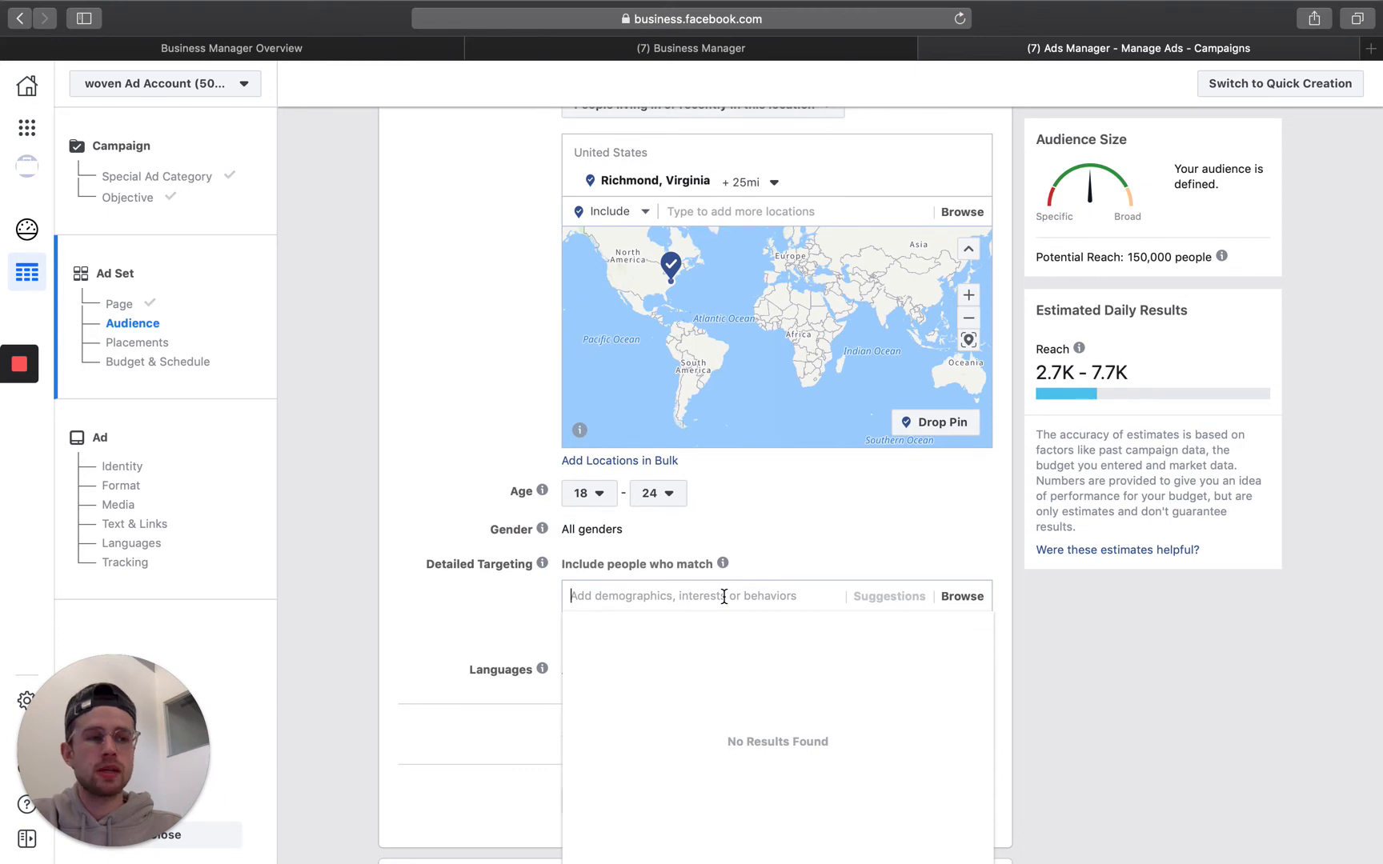
{"action": "type", "text": "entrep"}
{"action": "key", "text": "BackSpace"}
{"action": "key", "text": "BackSpace"}
{"action": "key", "text": "BackSpace"}
{"action": "key", "text": "BackSpace"}
{"action": "key", "text": "BackSpace"}
{"action": "key", "text": "BackSpace"}
Step: Search the detailed targeting for "Forbes" and include the Forbes entry from the Interests category
{"action": "type", "text": "Forbes"}
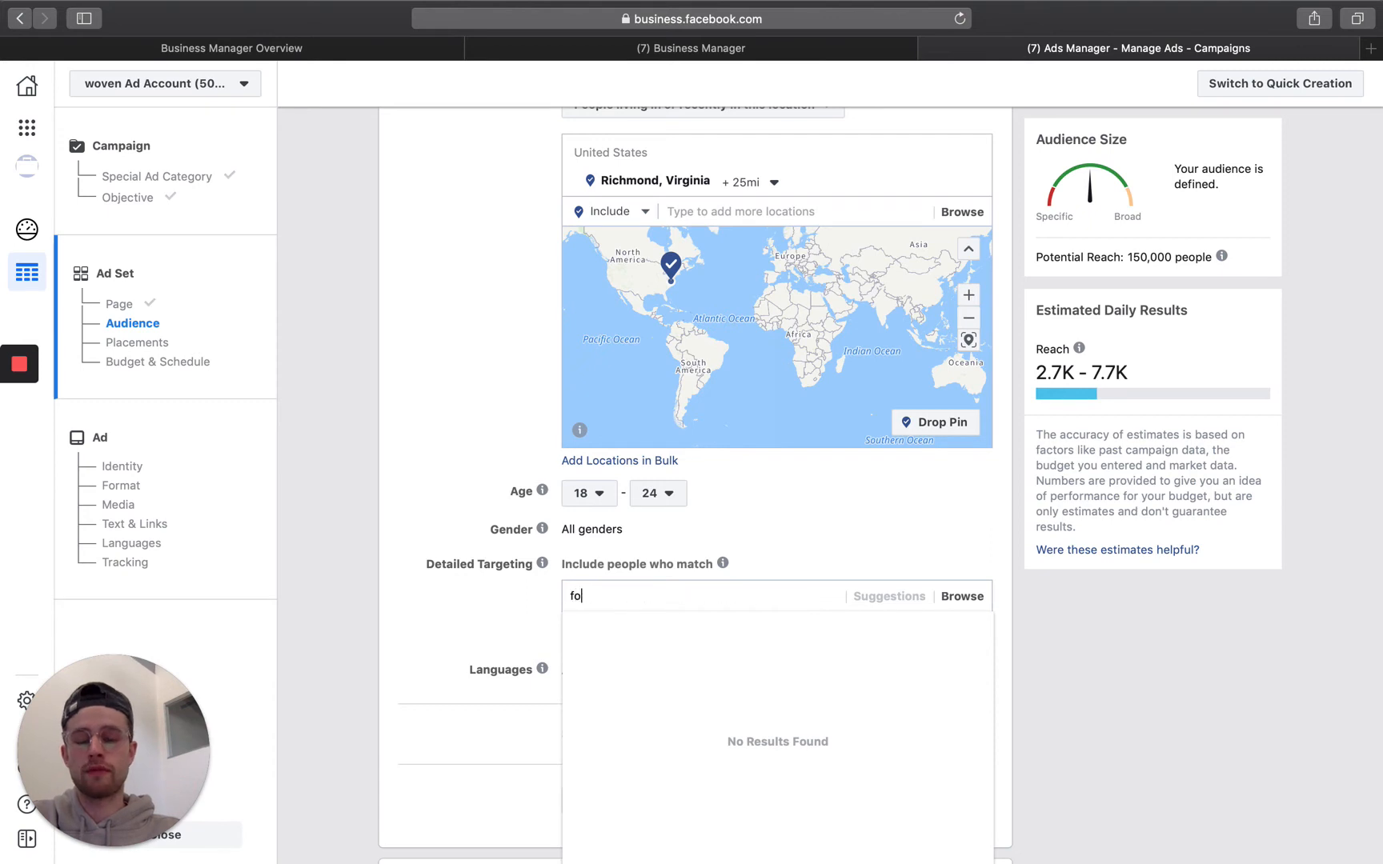
{"action": "scroll", "coordinate": [578, 578], "scroll_direction": "down", "scroll_amount": 2}
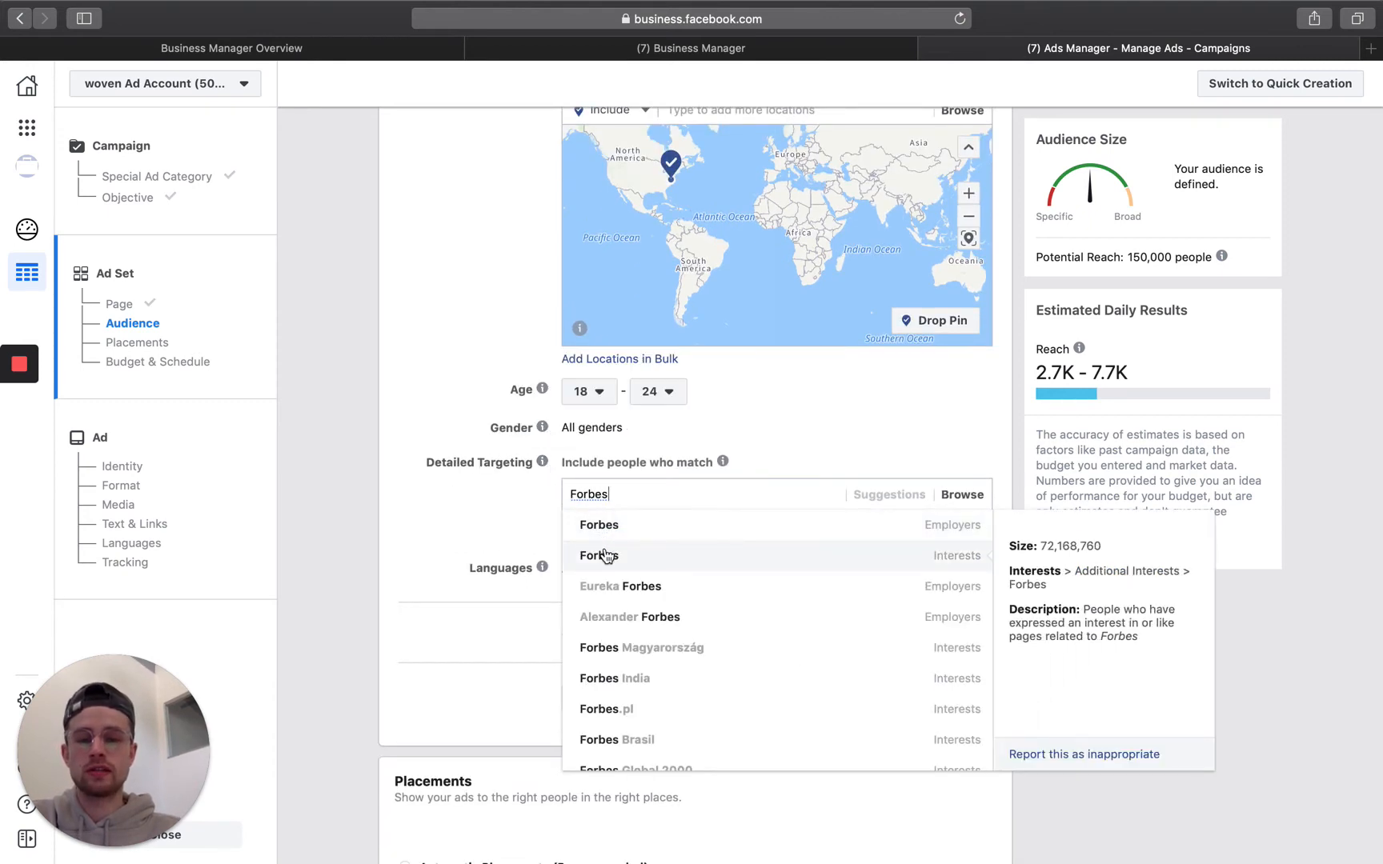
{"action": "left_click", "coordinate": [606, 555]}
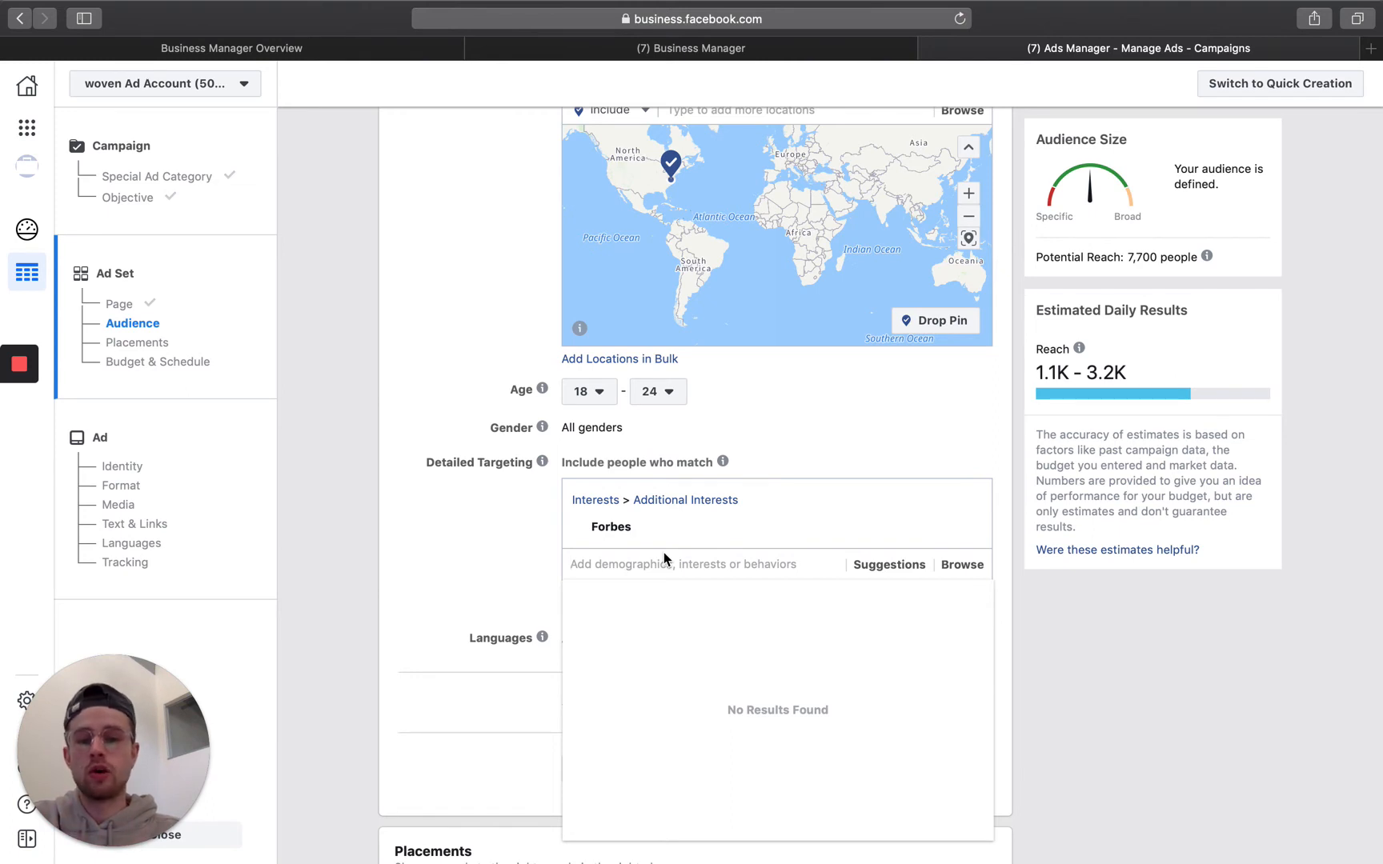
Step: Add the Startup company and Lean startup interests to the audience's detailed targeting
{"action": "type", "text": "startup"}
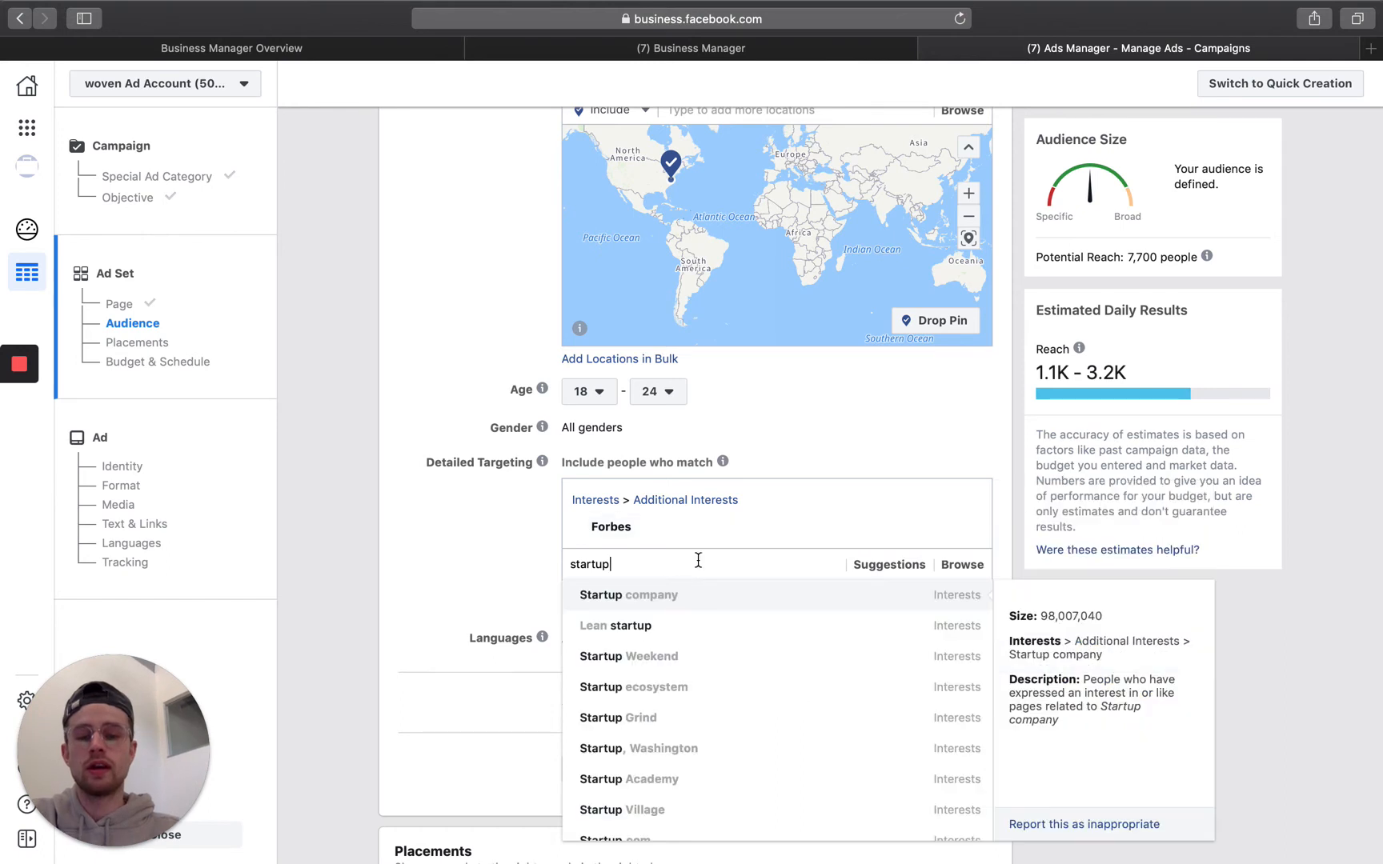
{"action": "left_click", "coordinate": [675, 598]}
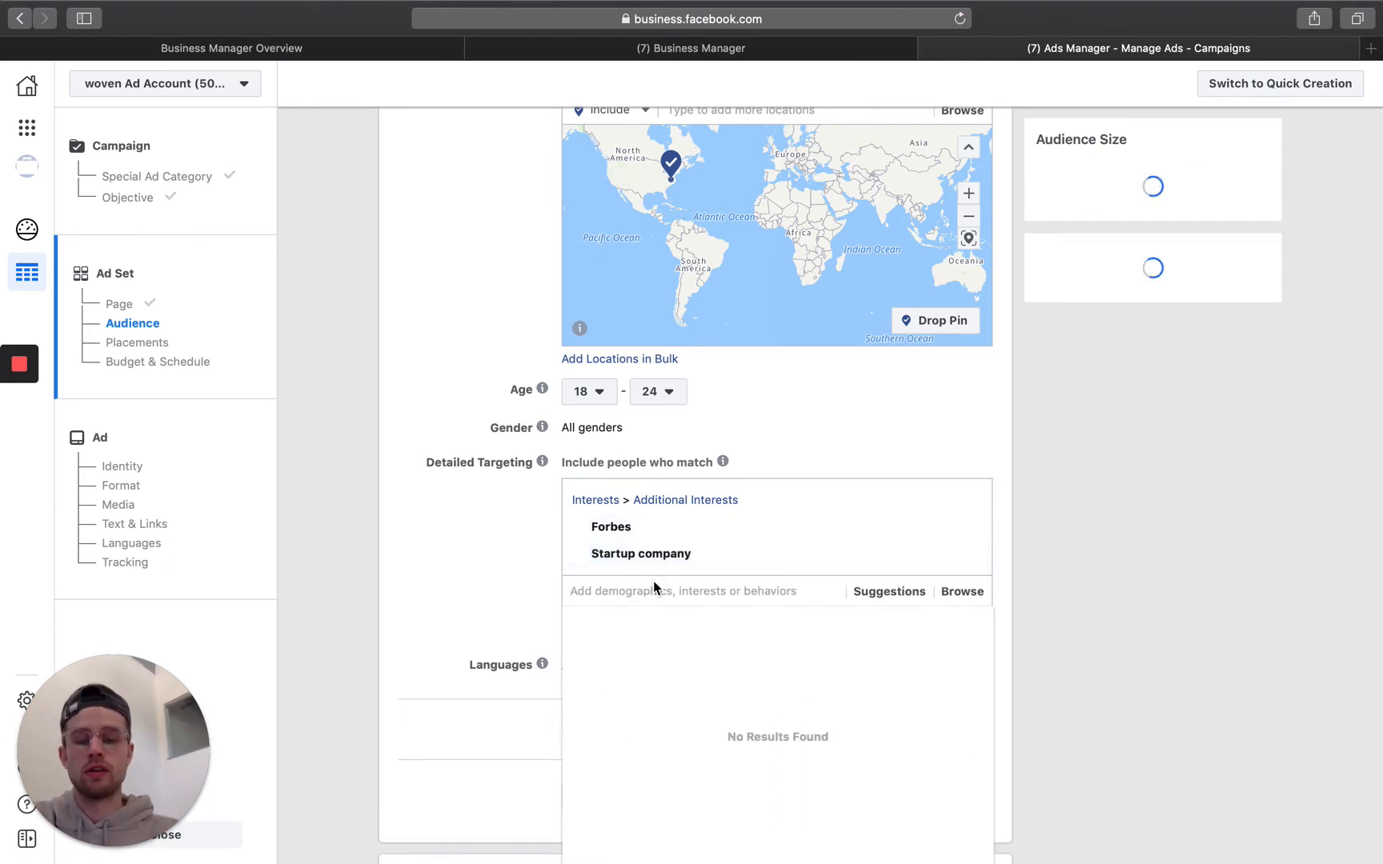
{"action": "type", "text": "lean"}
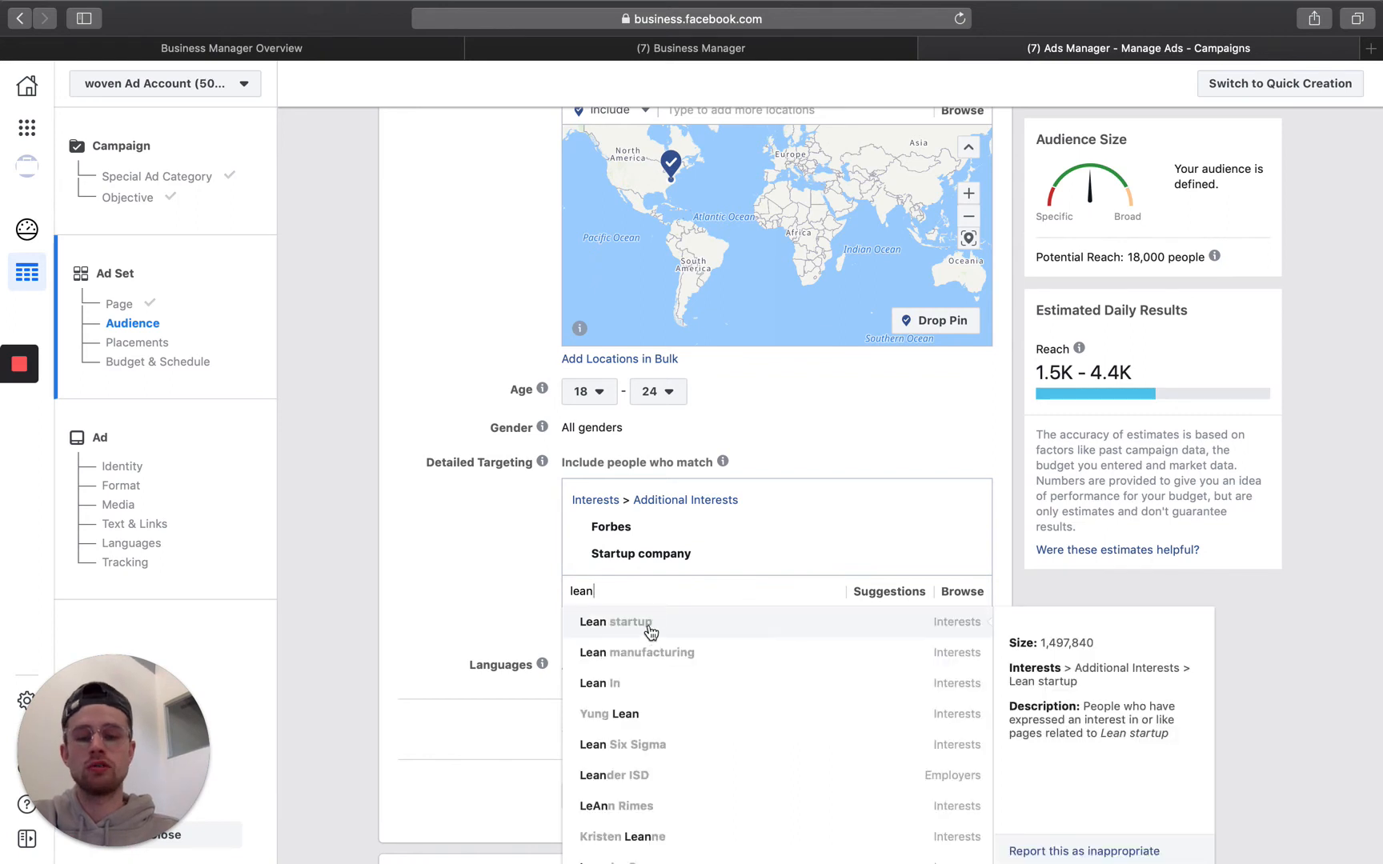
{"action": "key", "text": "Return"}
Step: Browse the Demographics categories of the detailed targeting, examining the options under Relationship and Work
{"action": "scroll", "coordinate": [524, 589], "scroll_direction": "down", "scroll_amount": 2}
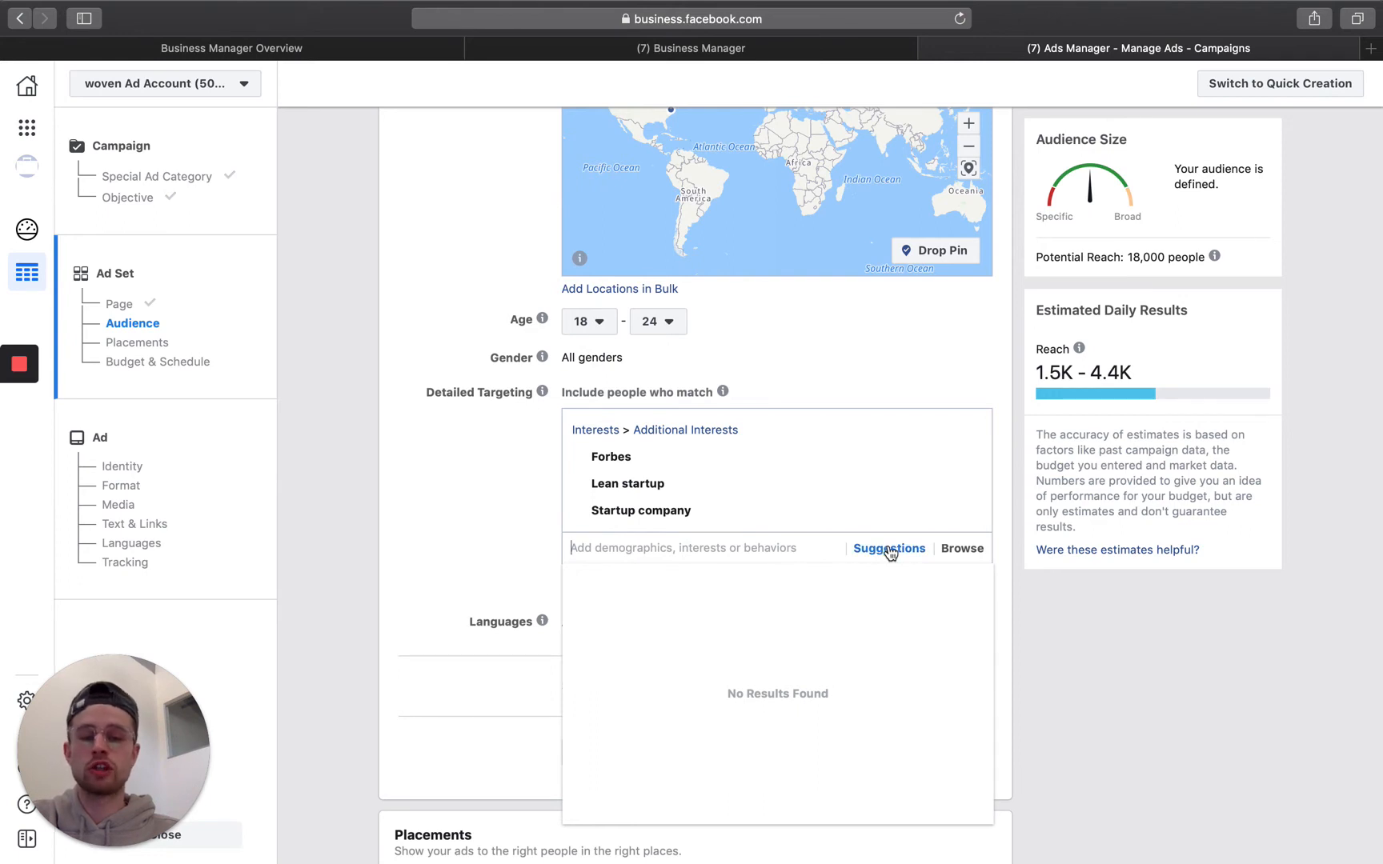
{"action": "left_click", "coordinate": [962, 549]}
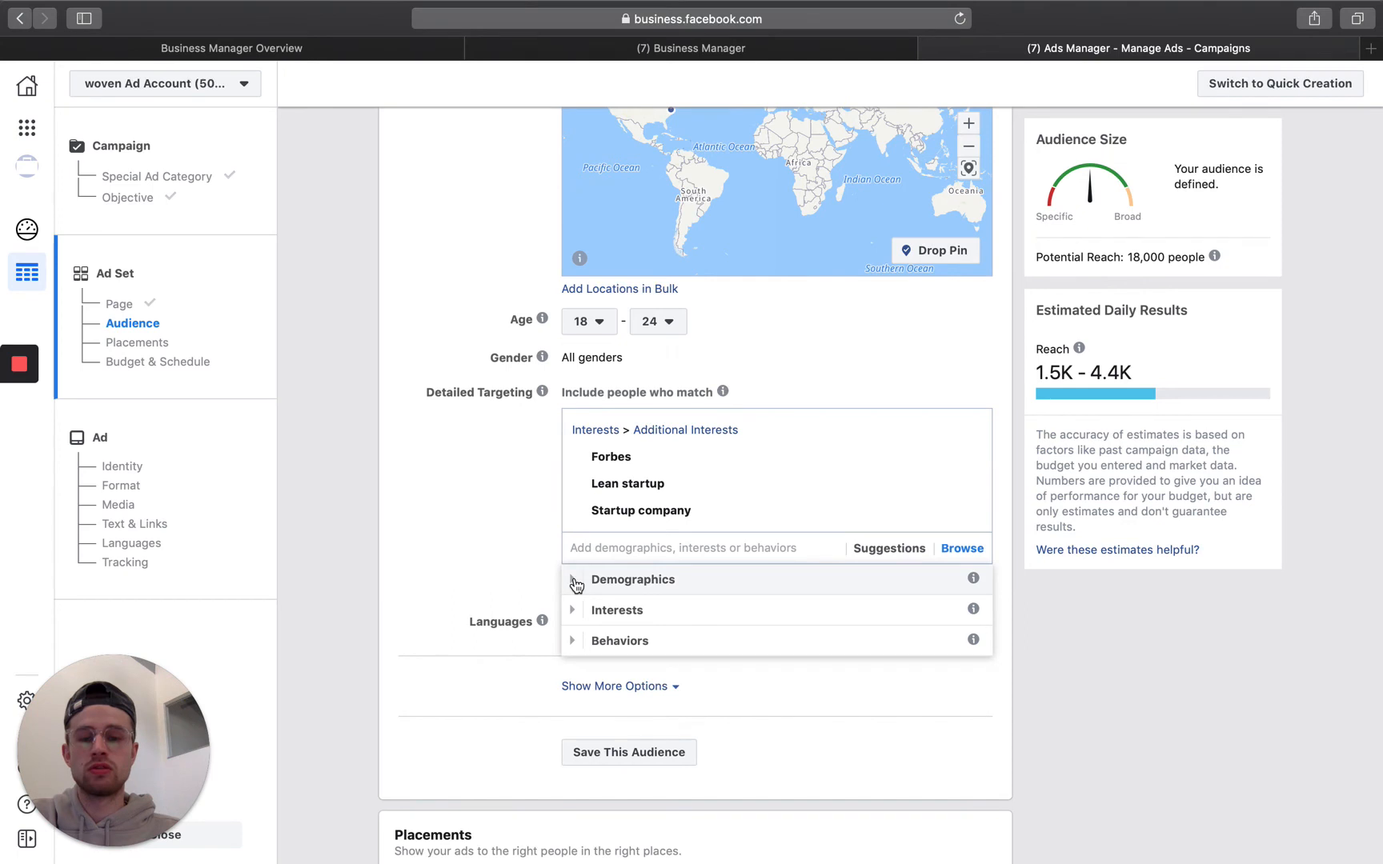
{"action": "left_click", "coordinate": [573, 580]}
{"action": "scroll", "coordinate": [695, 635], "scroll_direction": "down", "scroll_amount": 1}
{"action": "scroll", "coordinate": [677, 629], "scroll_direction": "down", "scroll_amount": 2}
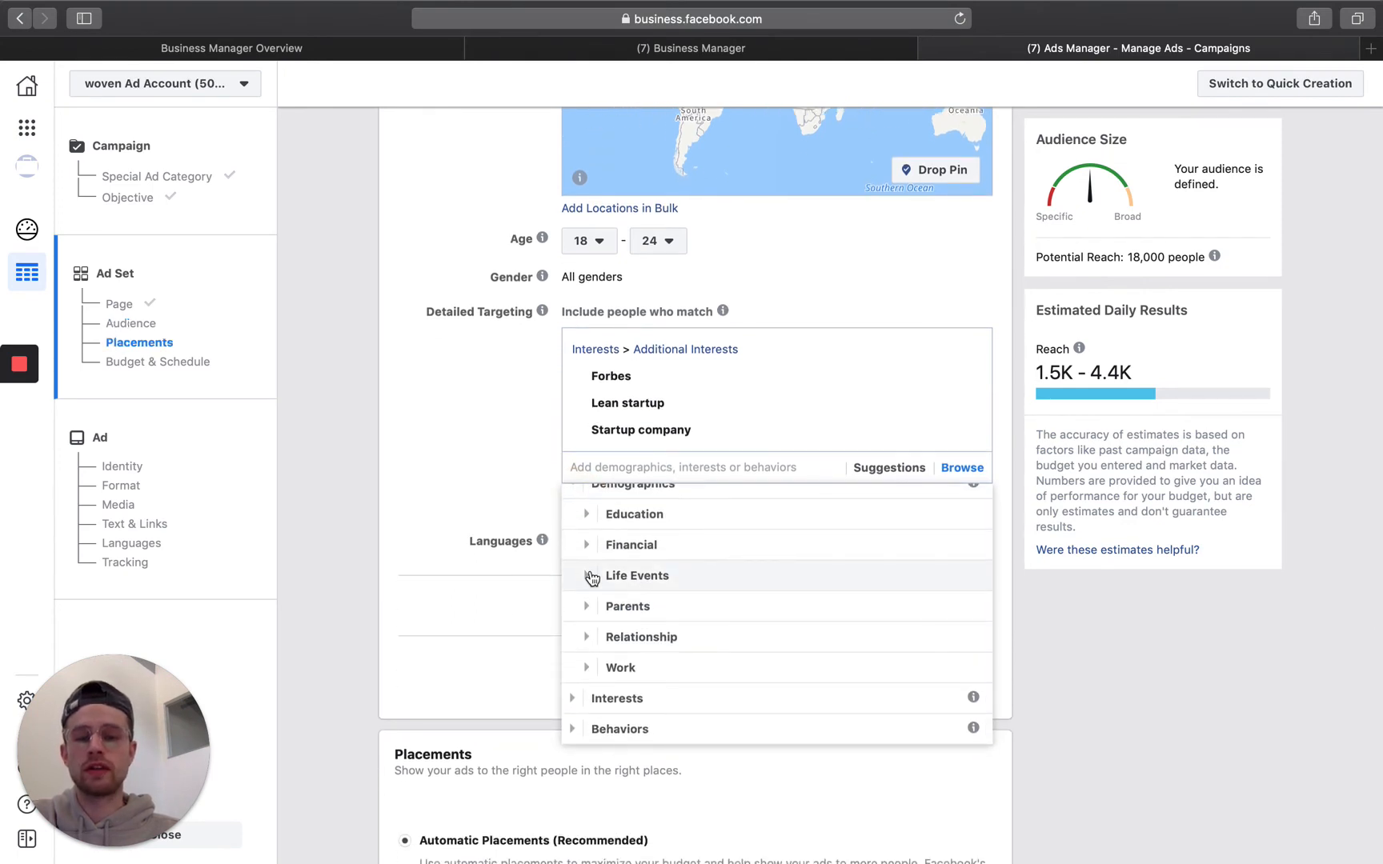
{"action": "left_click", "coordinate": [588, 637]}
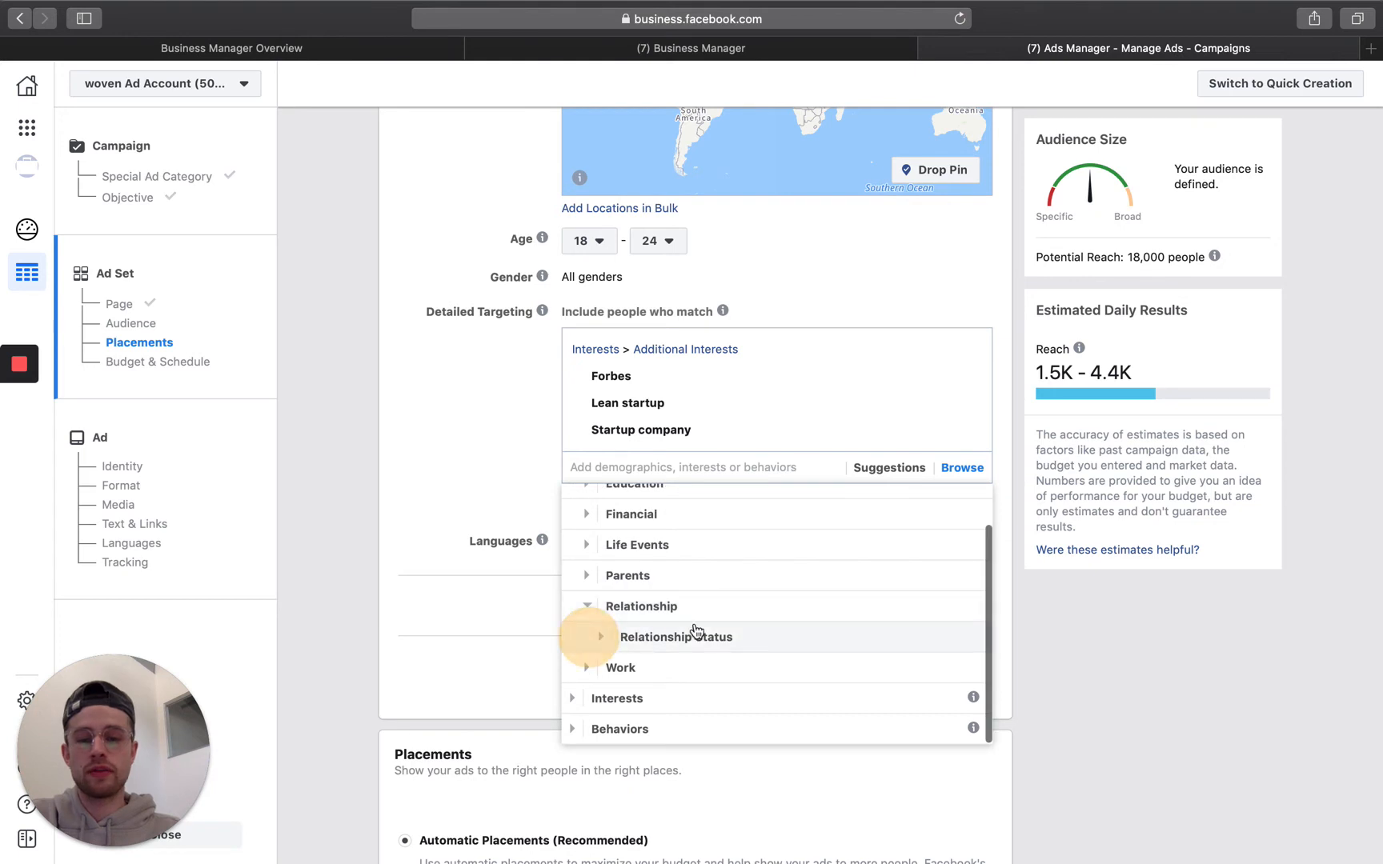
{"action": "left_click", "coordinate": [586, 667]}
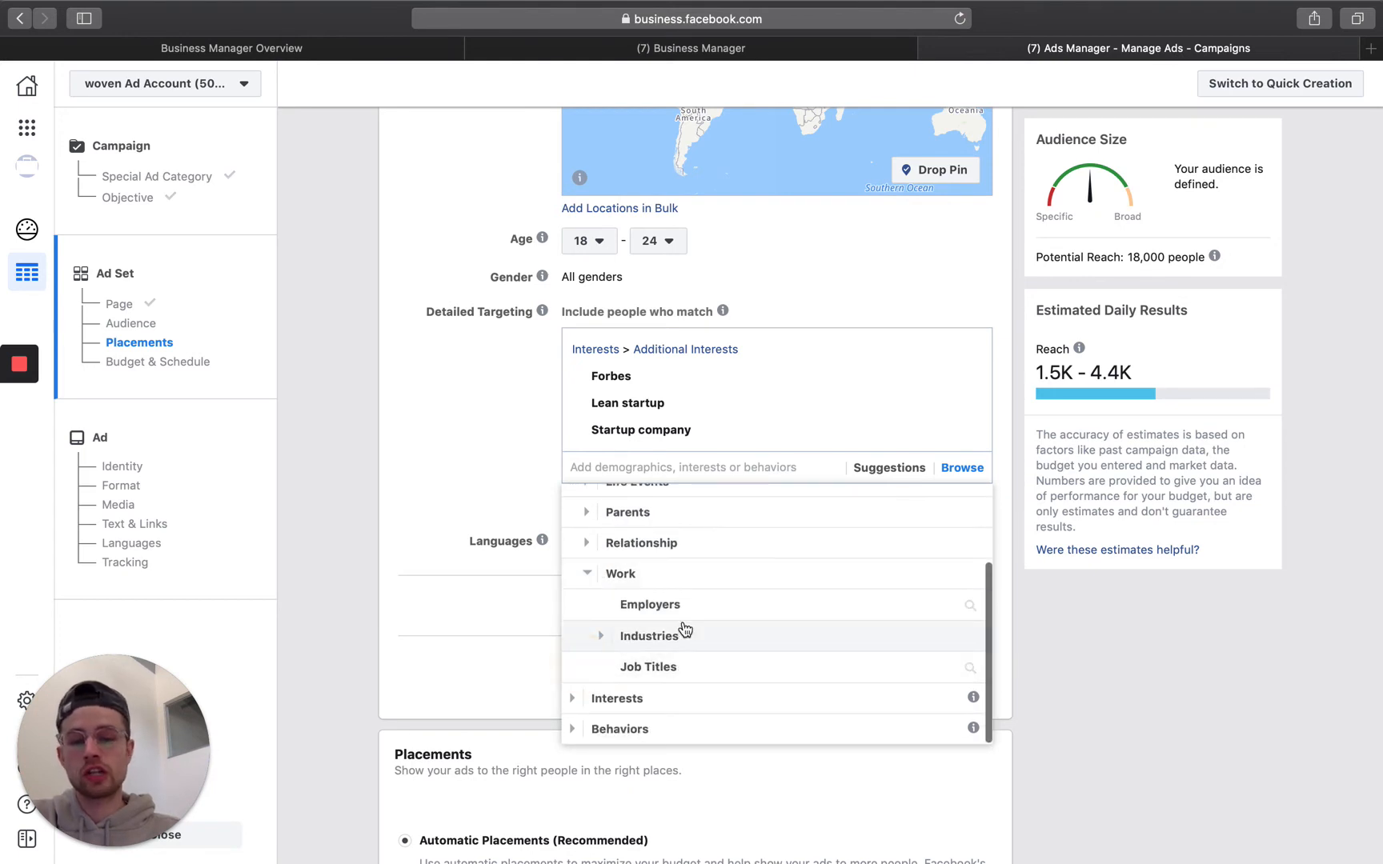
{"action": "scroll", "coordinate": [624, 589], "scroll_direction": "up", "scroll_amount": 2}
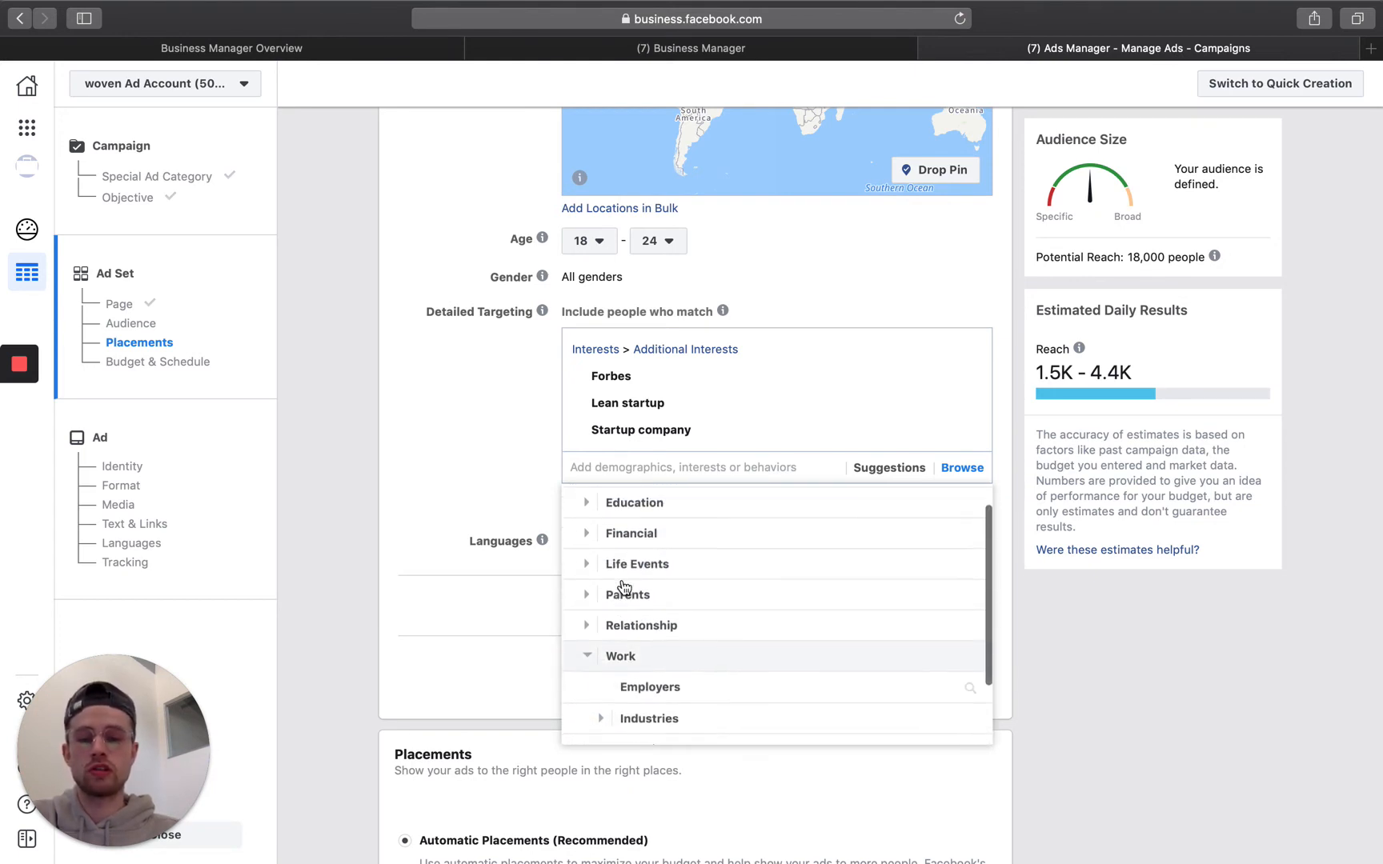
{"action": "scroll", "coordinate": [704, 640], "scroll_direction": "down", "scroll_amount": 2}
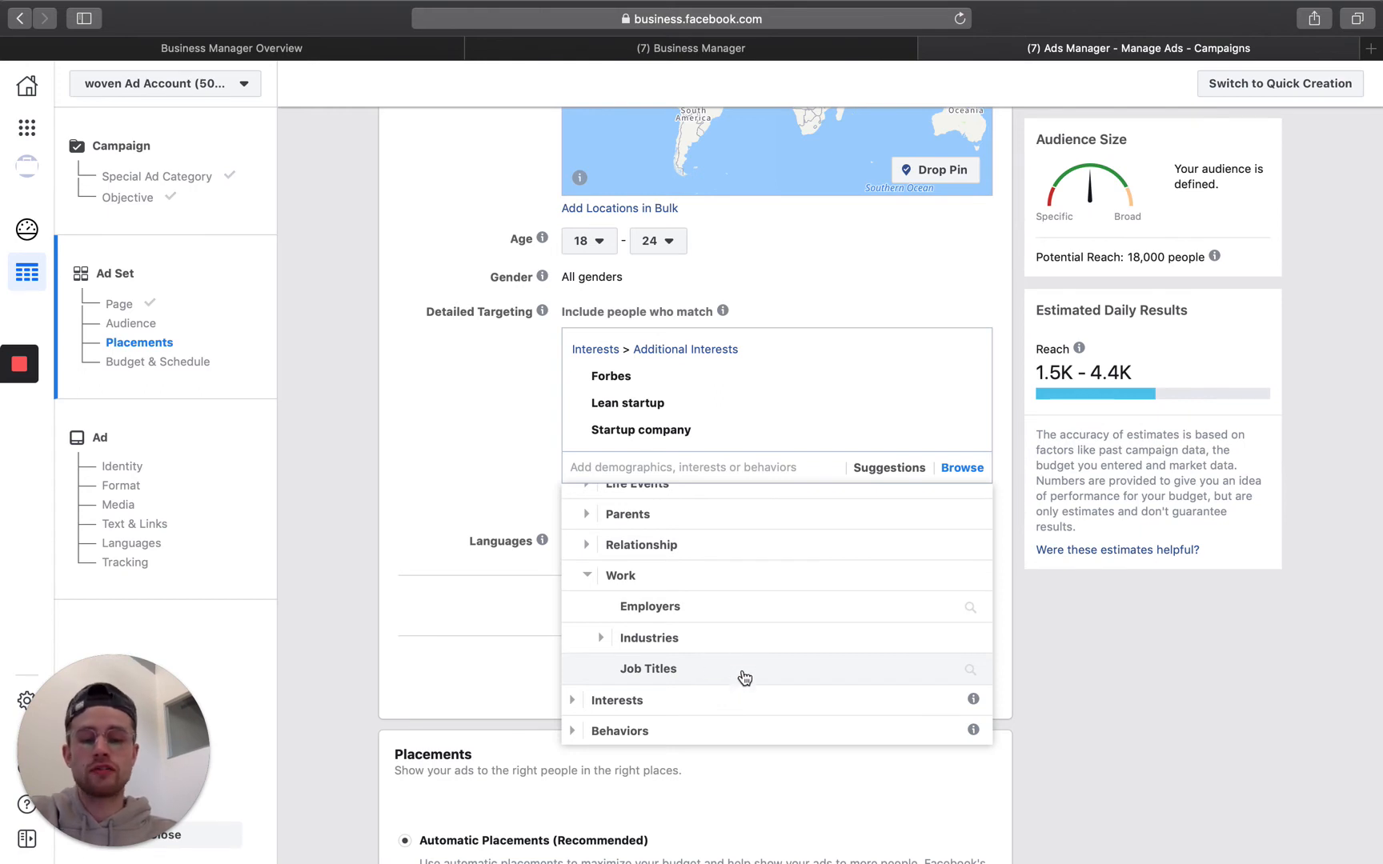
{"action": "scroll", "coordinate": [709, 565], "scroll_direction": "up", "scroll_amount": 3}
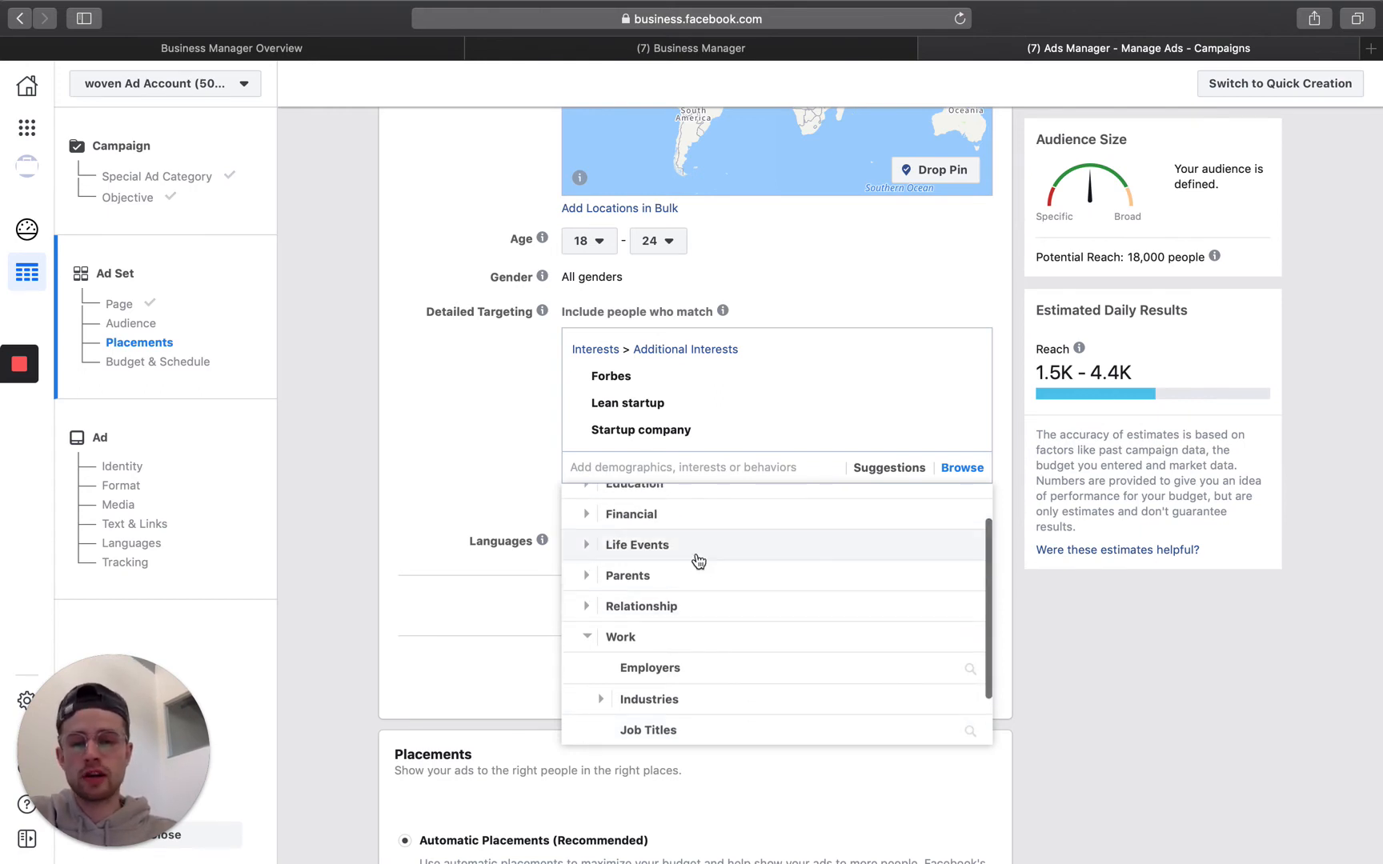
Step: Include the education level "In high school" from the Education demographics in the detailed targeting
{"action": "left_click", "coordinate": [586, 532]}
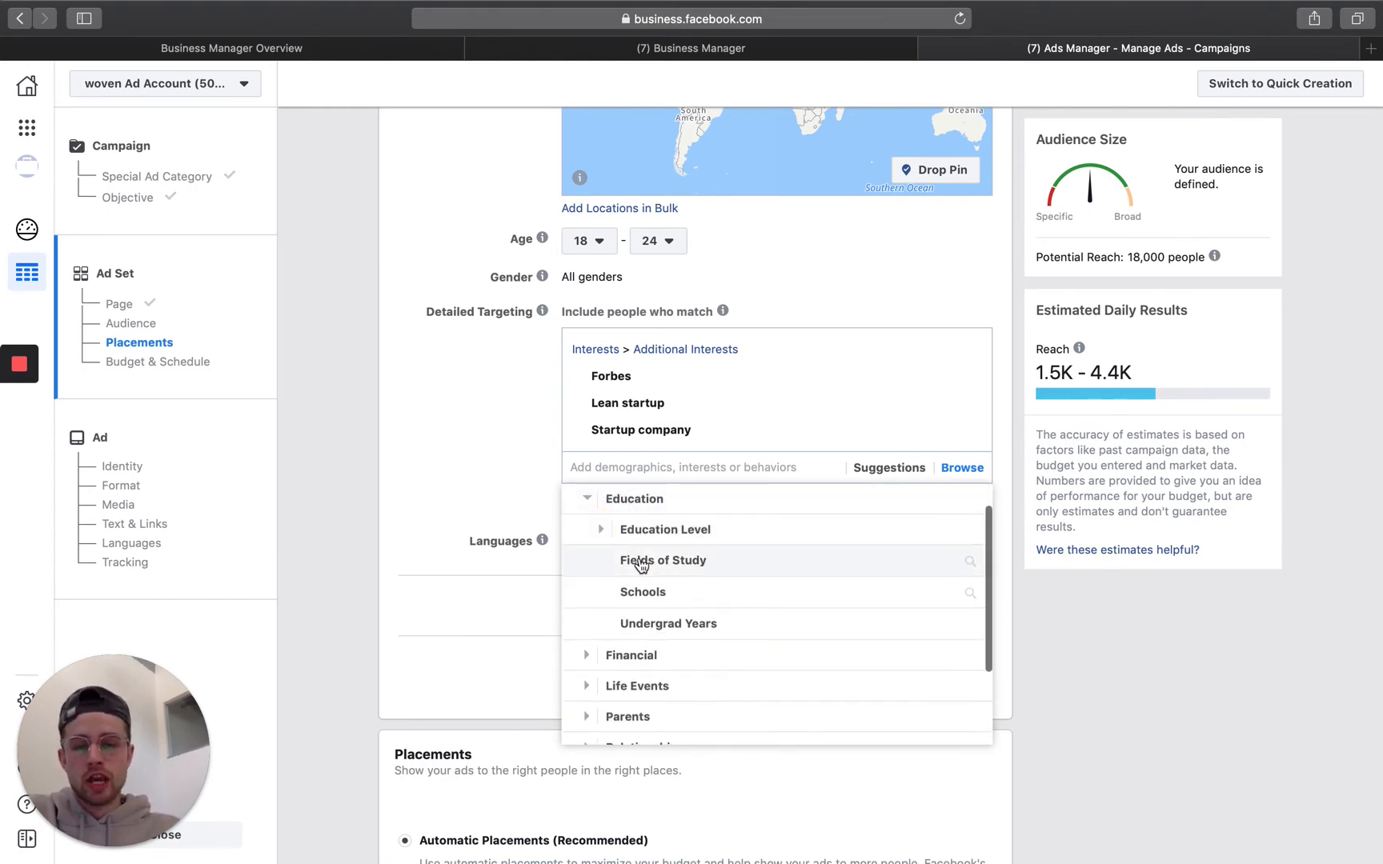
{"action": "left_click", "coordinate": [598, 532]}
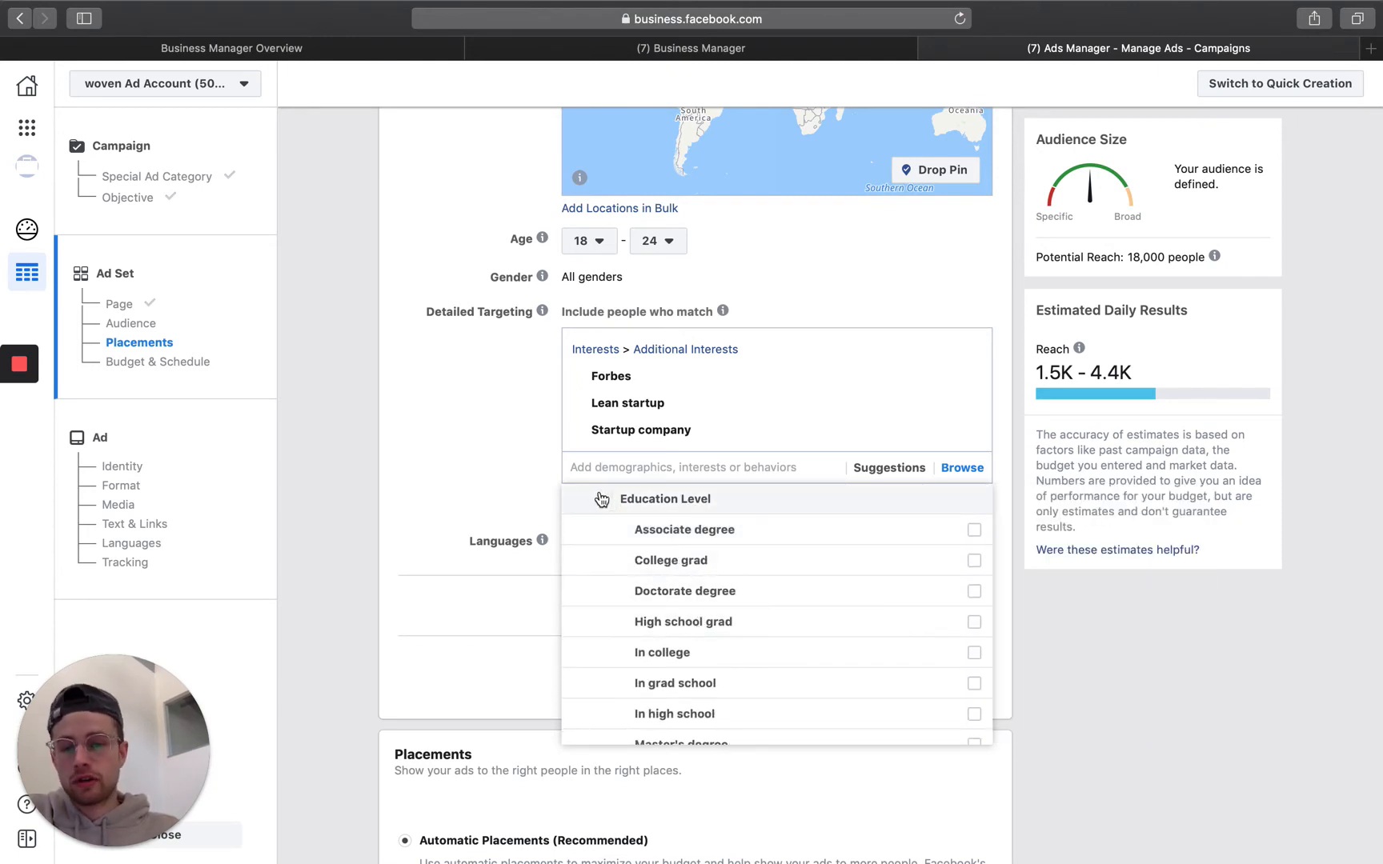
{"action": "left_click", "coordinate": [597, 500]}
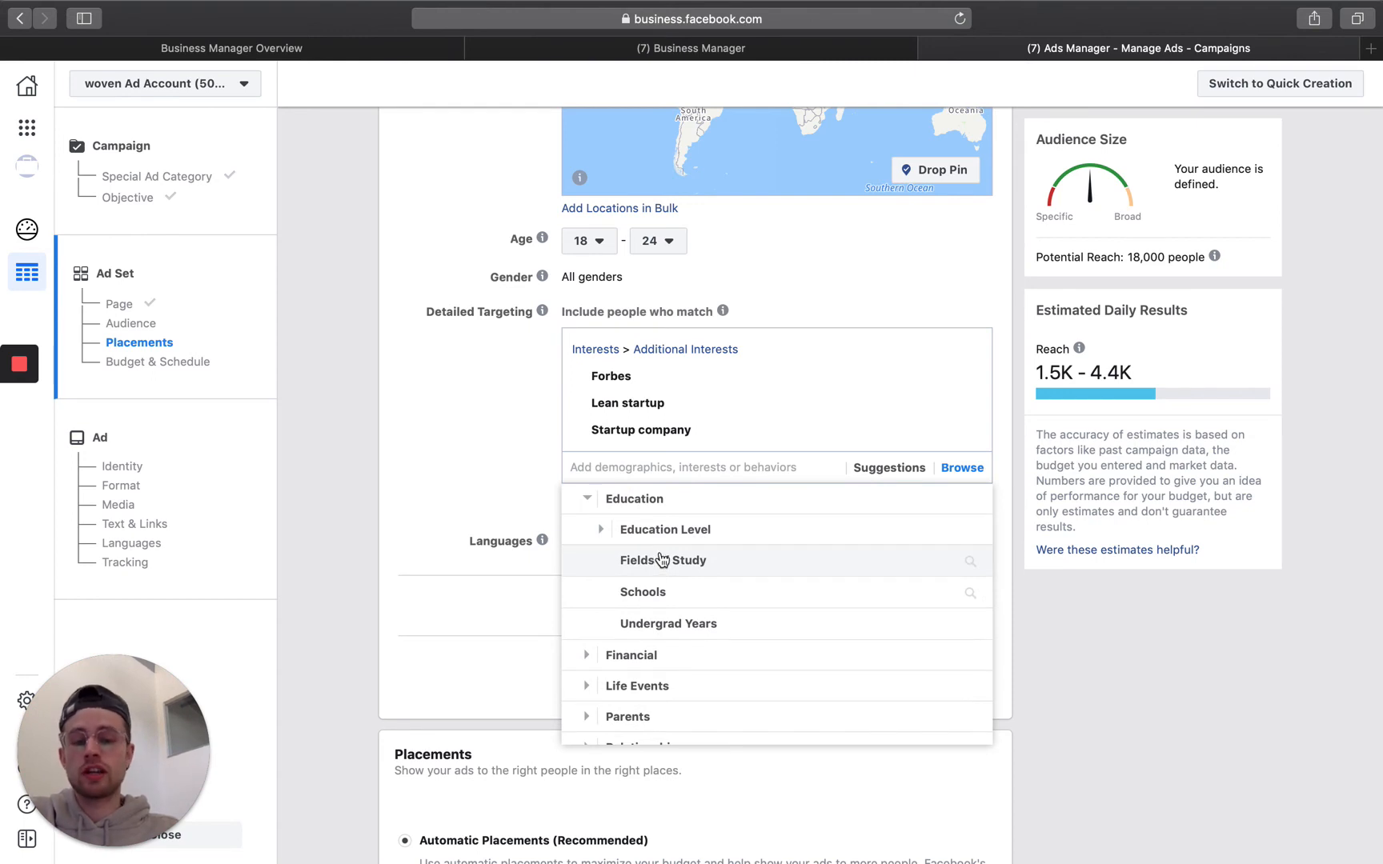
{"action": "left_click", "coordinate": [601, 529]}
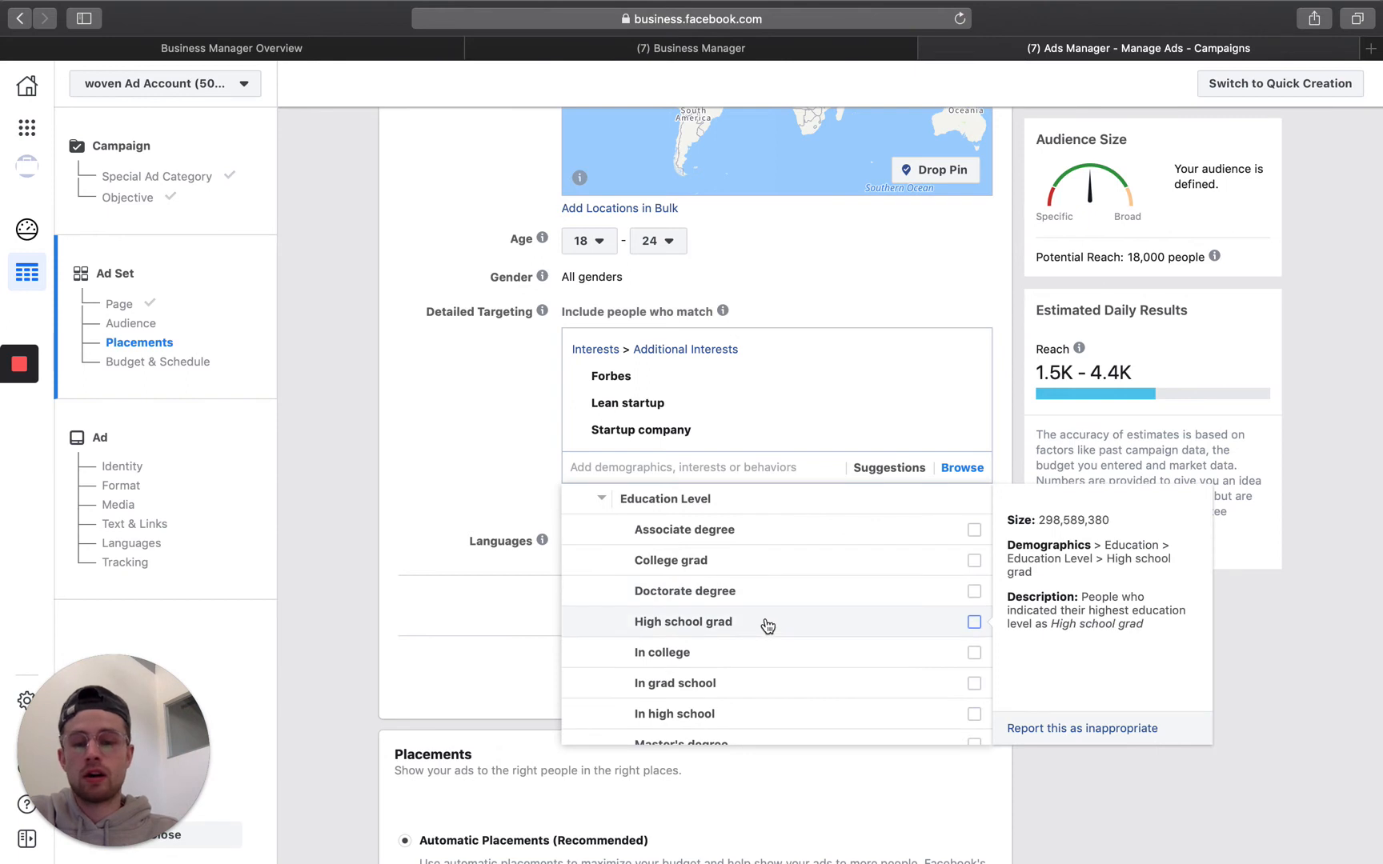
{"action": "scroll", "coordinate": [767, 624], "scroll_direction": "down", "scroll_amount": 1}
{"action": "left_click", "coordinate": [761, 690]}
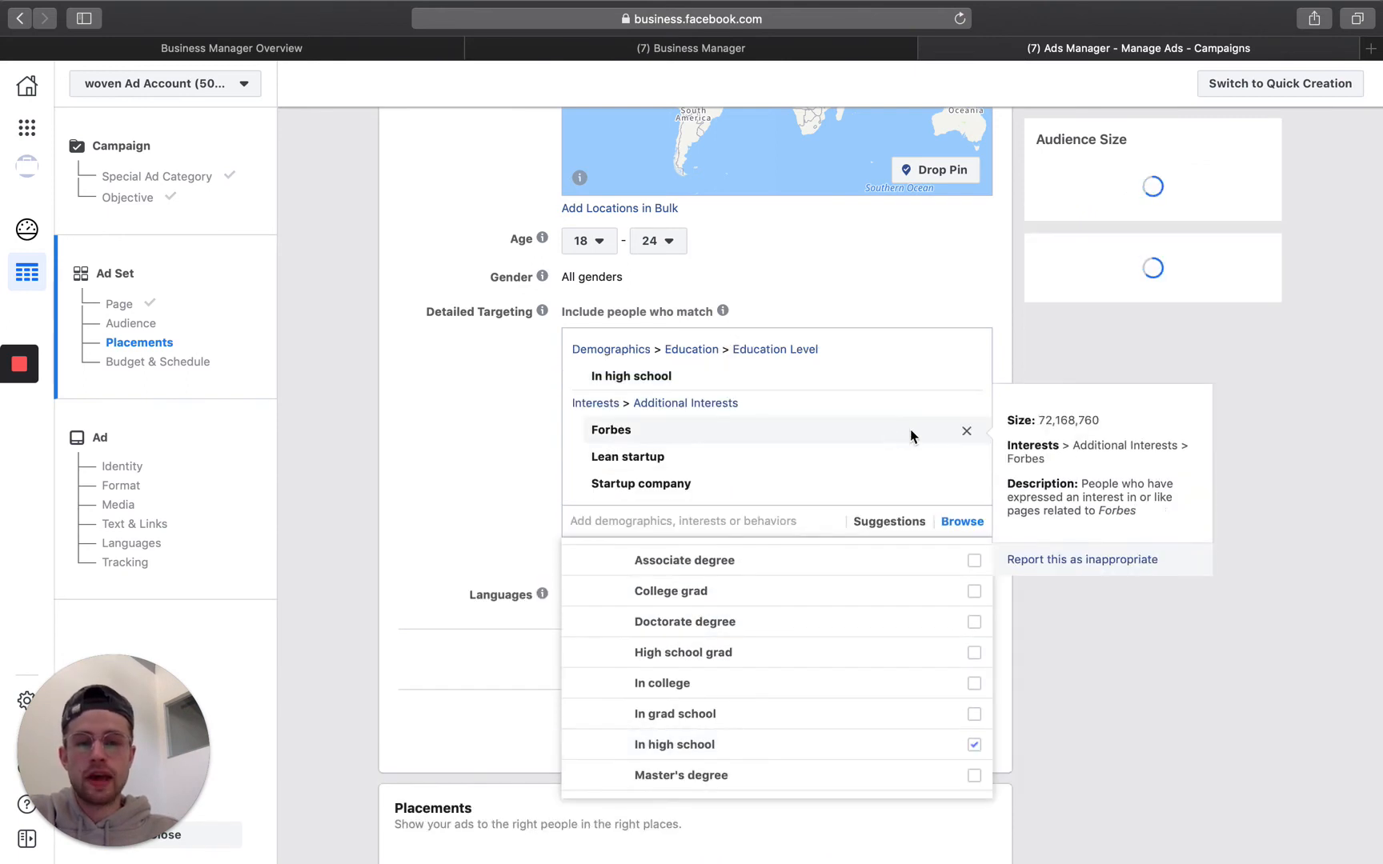
Step: Remove the Forbes, Lean startup and Startup company interests from the detailed targeting and close its option list
{"action": "left_click", "coordinate": [966, 432]}
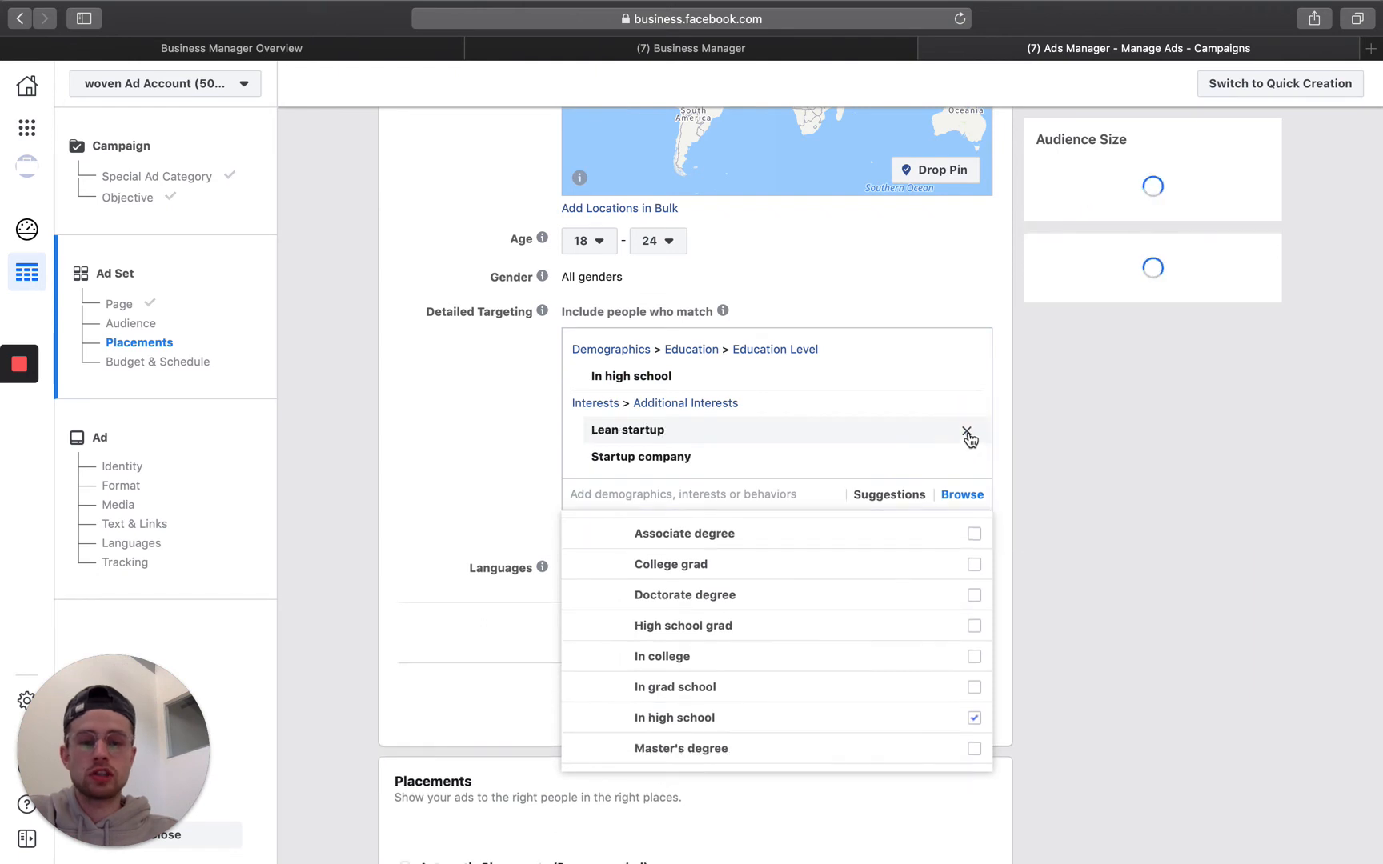
{"action": "left_click", "coordinate": [966, 432]}
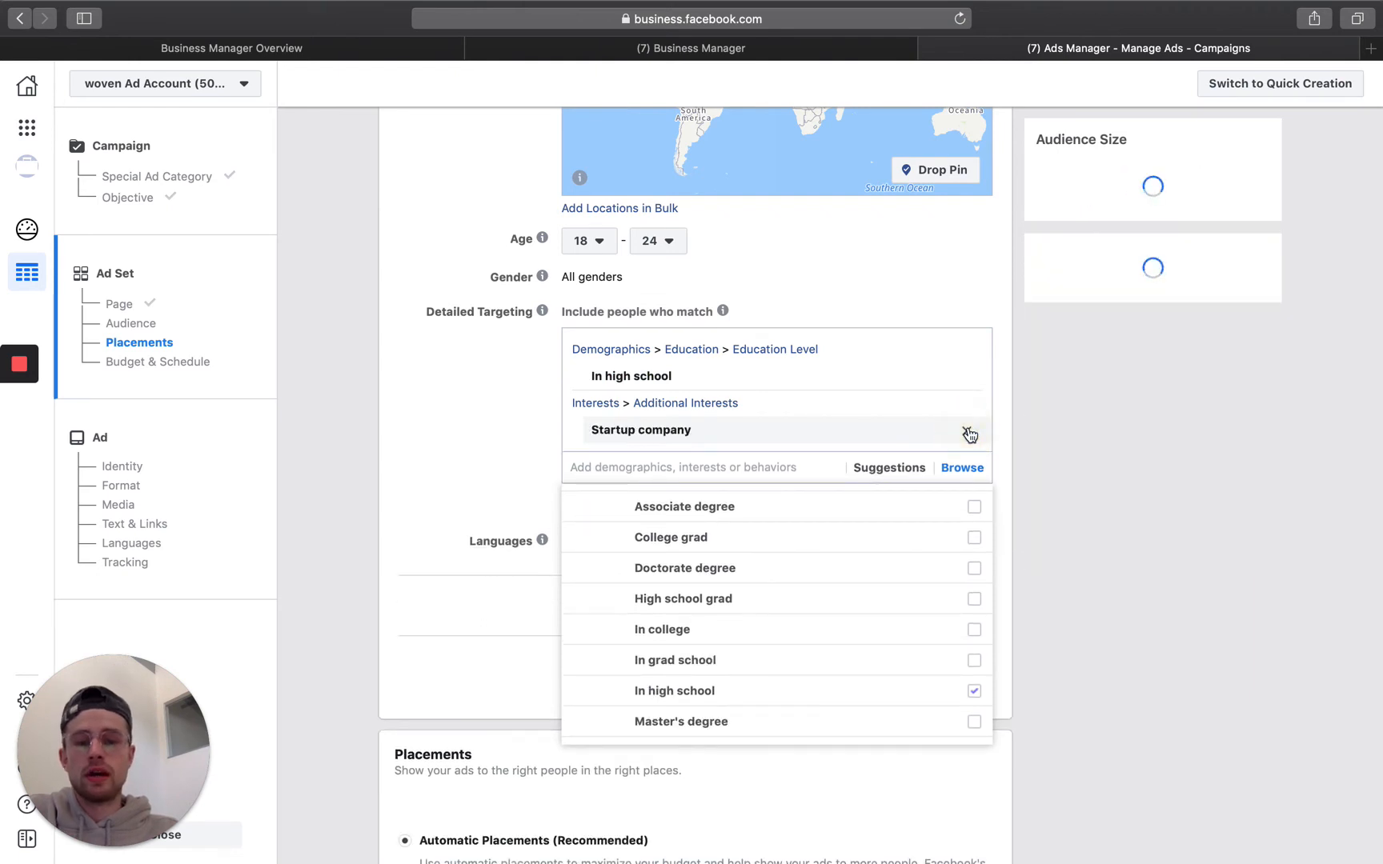
{"action": "left_click", "coordinate": [966, 431]}
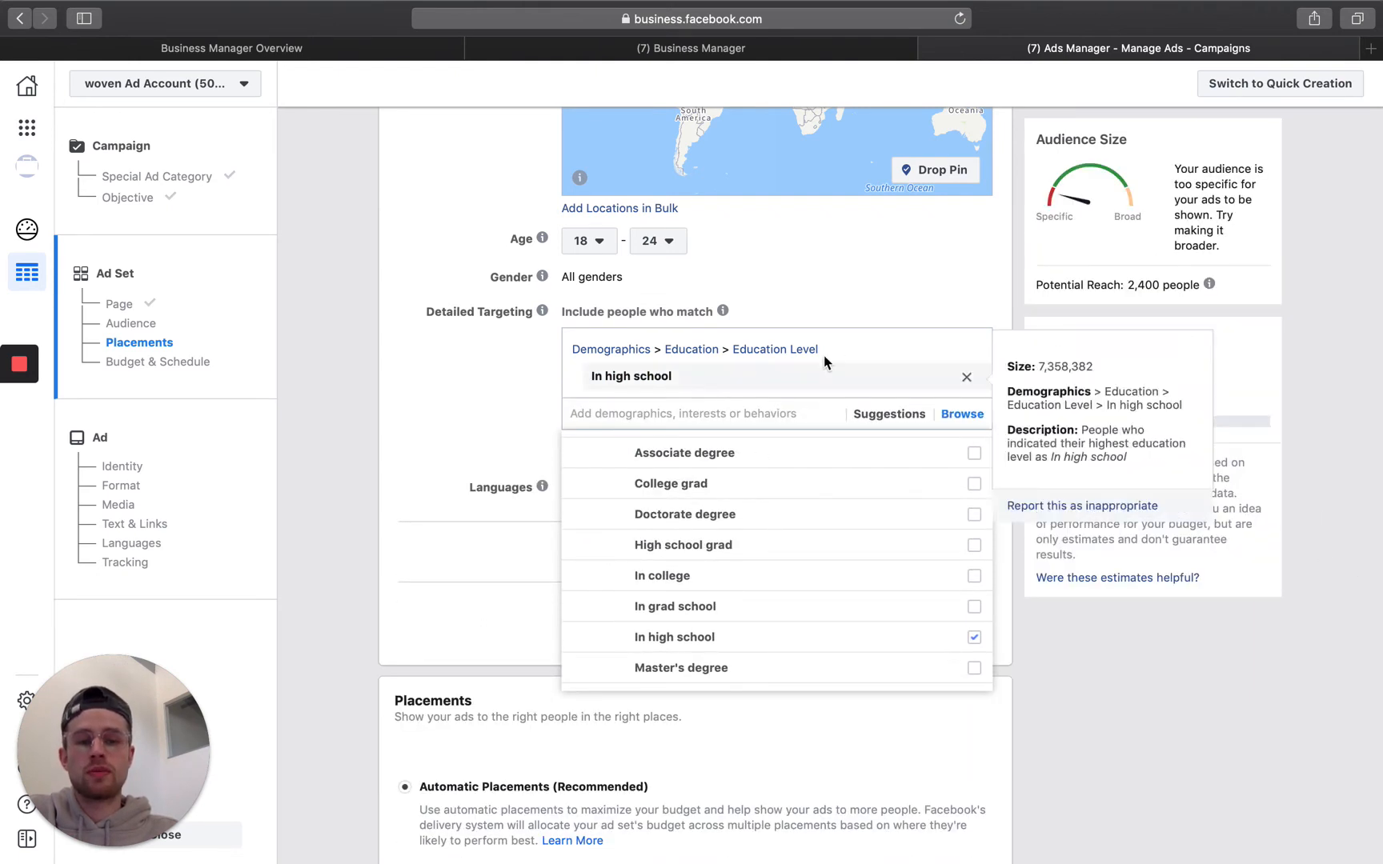
{"action": "left_click", "coordinate": [734, 414]}
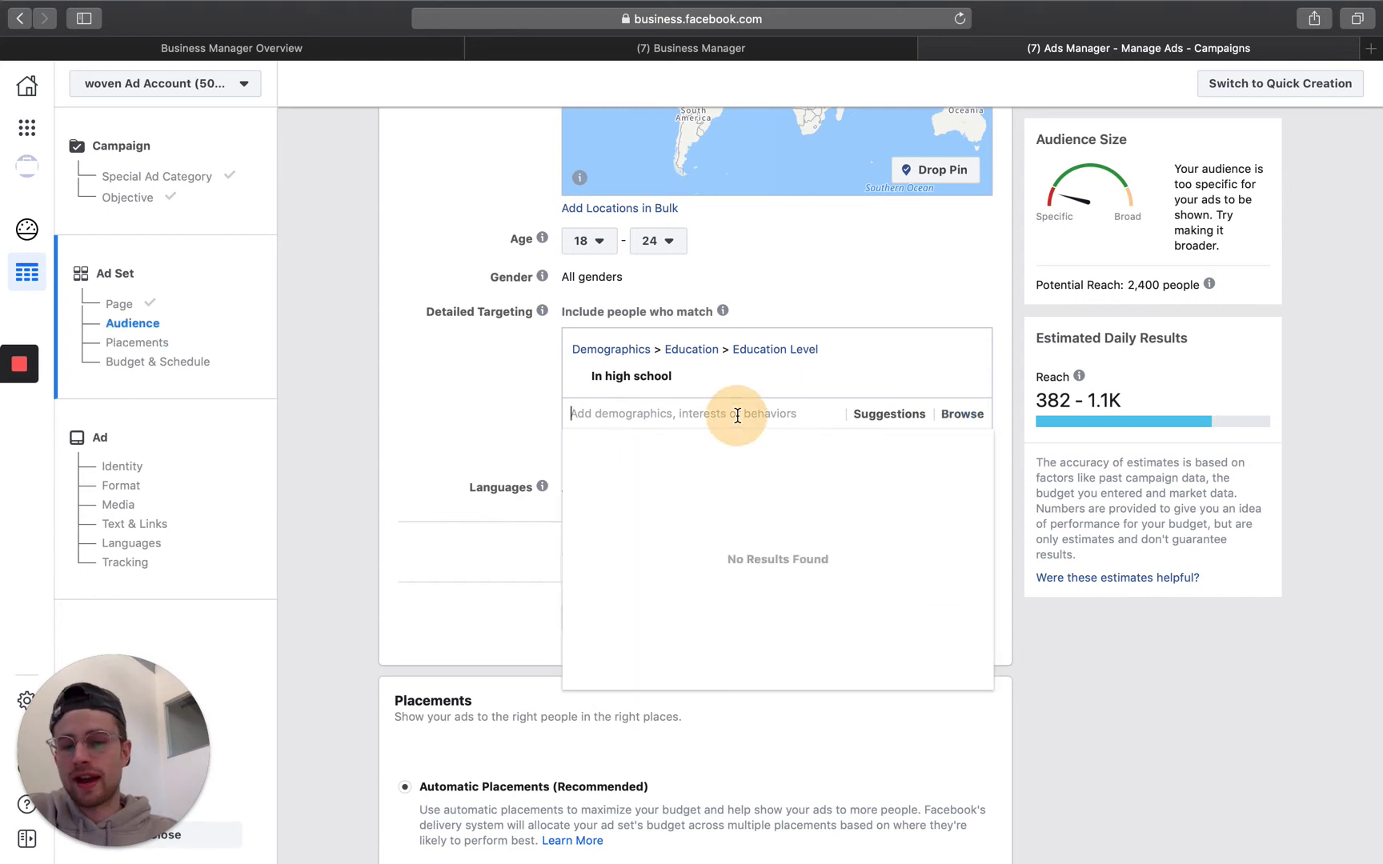
{"action": "left_click", "coordinate": [470, 412]}
Step: Try to save the audience under the name "18 to 24, People in High School", and dismiss the save dialog
{"action": "mouse_move", "coordinate": [661, 395]}
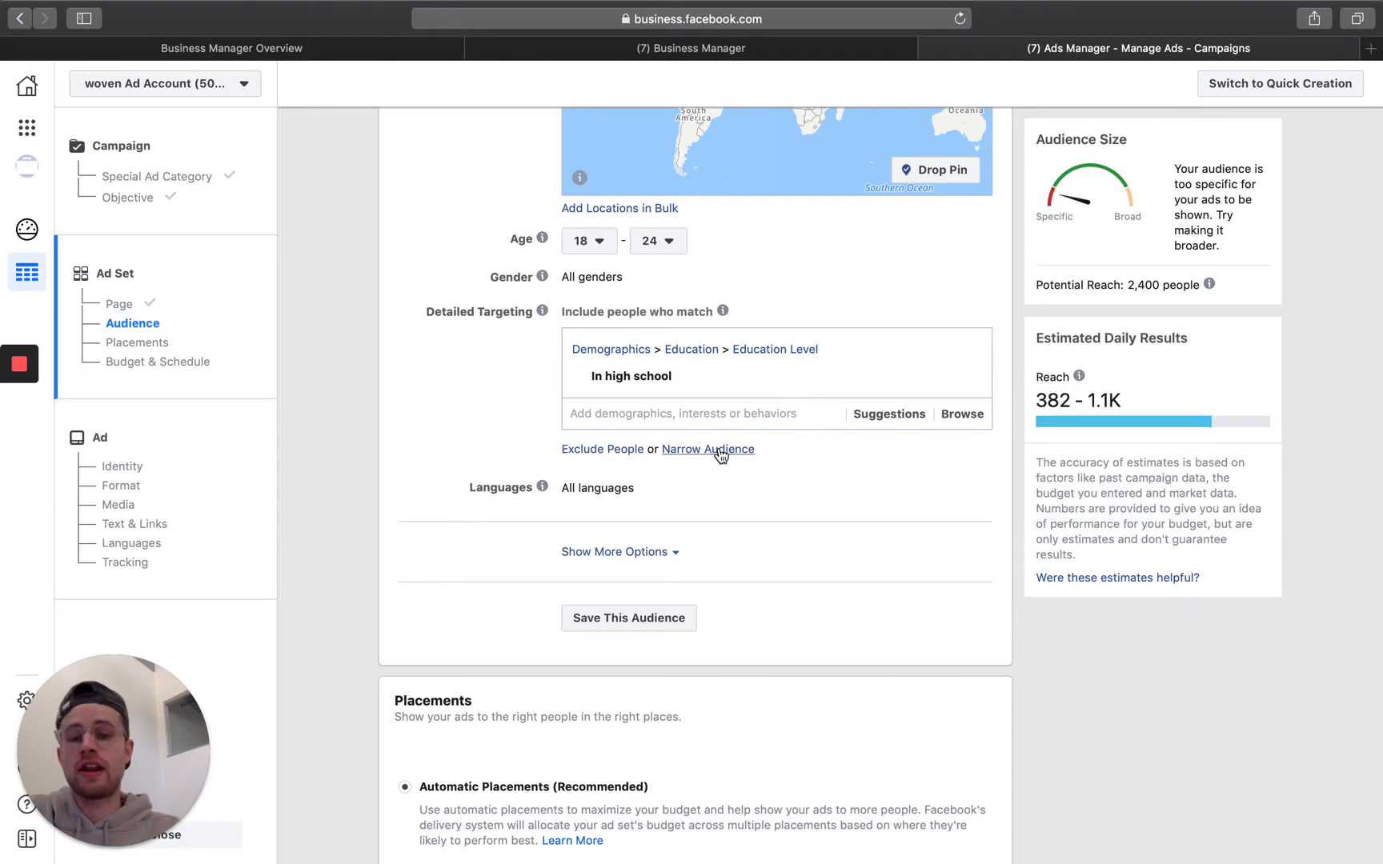
{"action": "scroll", "coordinate": [720, 453], "scroll_direction": "down", "scroll_amount": 1}
{"action": "scroll", "coordinate": [849, 540], "scroll_direction": "up", "scroll_amount": 5}
{"action": "scroll", "coordinate": [846, 540], "scroll_direction": "up", "scroll_amount": 3}
{"action": "scroll", "coordinate": [846, 540], "scroll_direction": "down", "scroll_amount": 5}
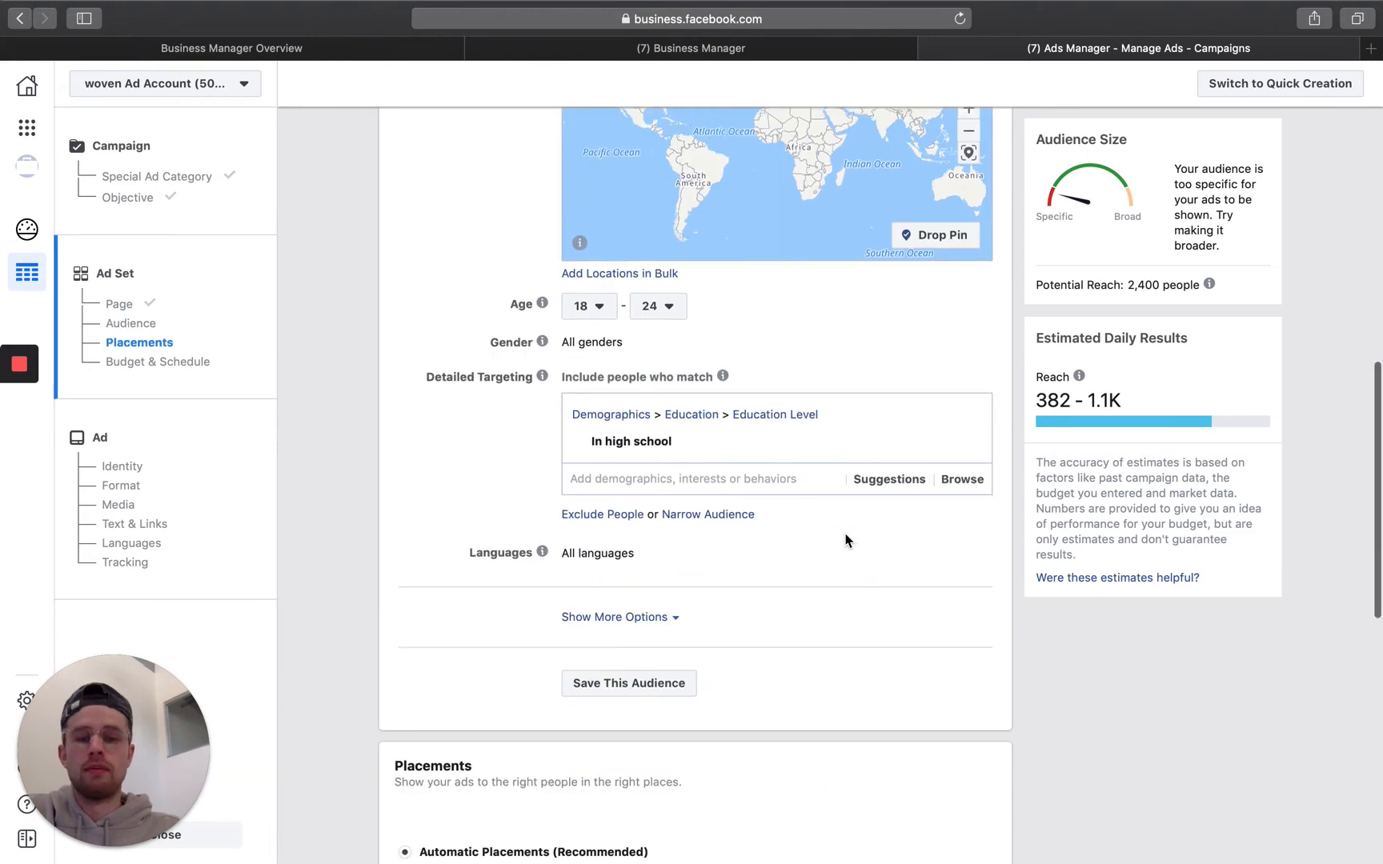
{"action": "left_click", "coordinate": [635, 688]}
{"action": "left_click", "coordinate": [672, 341]}
{"action": "key", "text": "super+a"}
{"action": "key", "text": "BackSpace"}
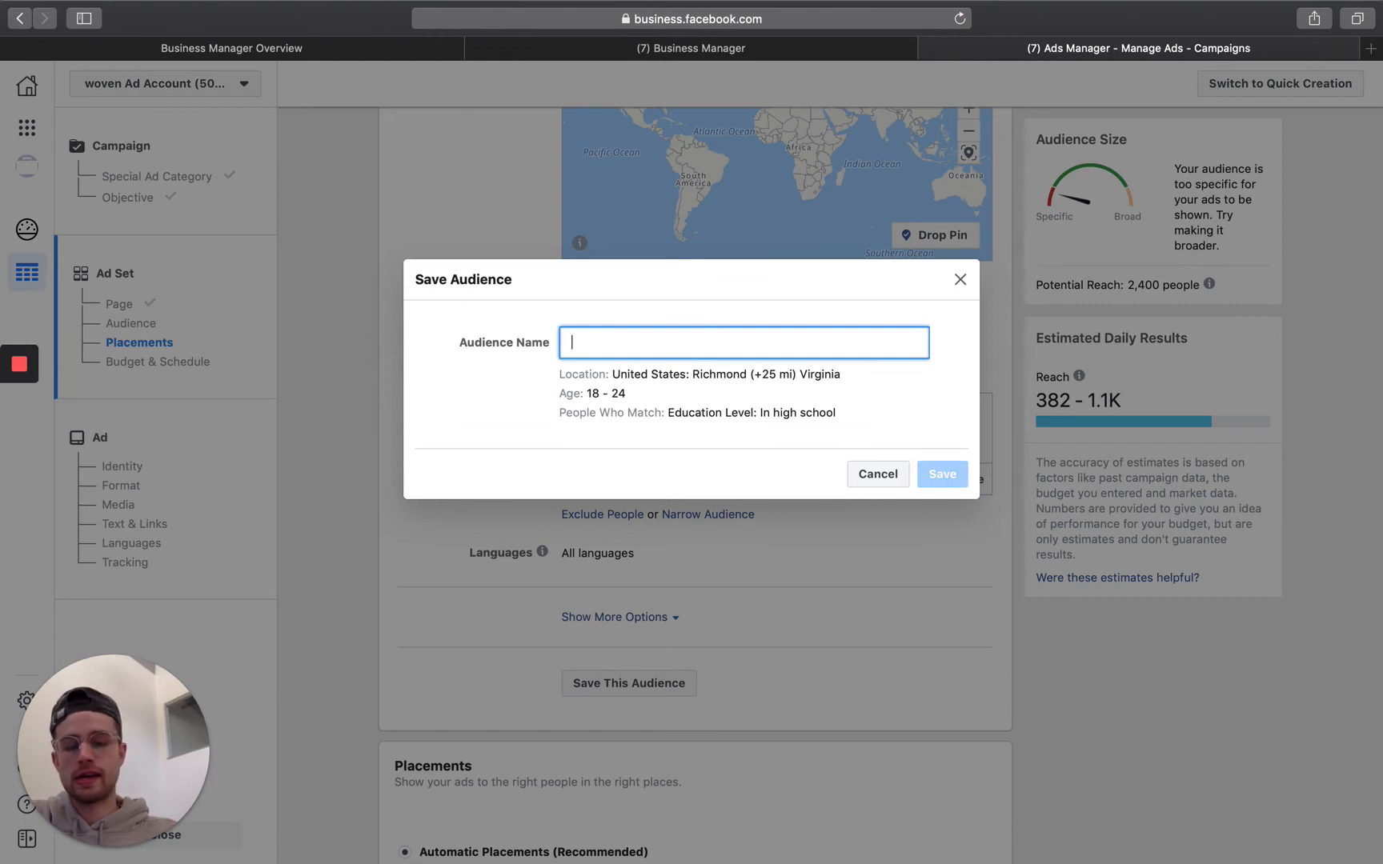
{"action": "type", "text": "18 to 24, "}
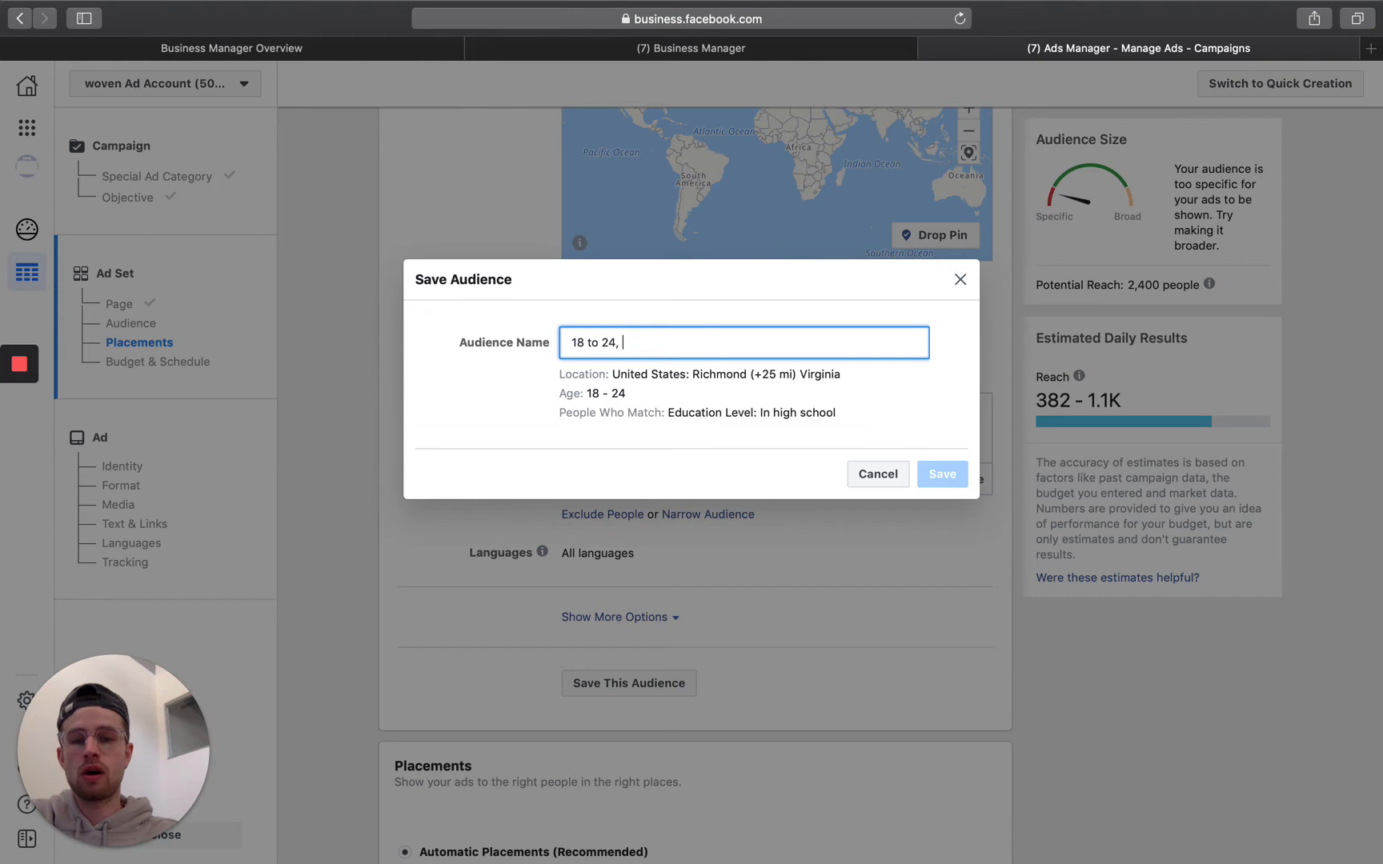
{"action": "type", "text": "People in "}
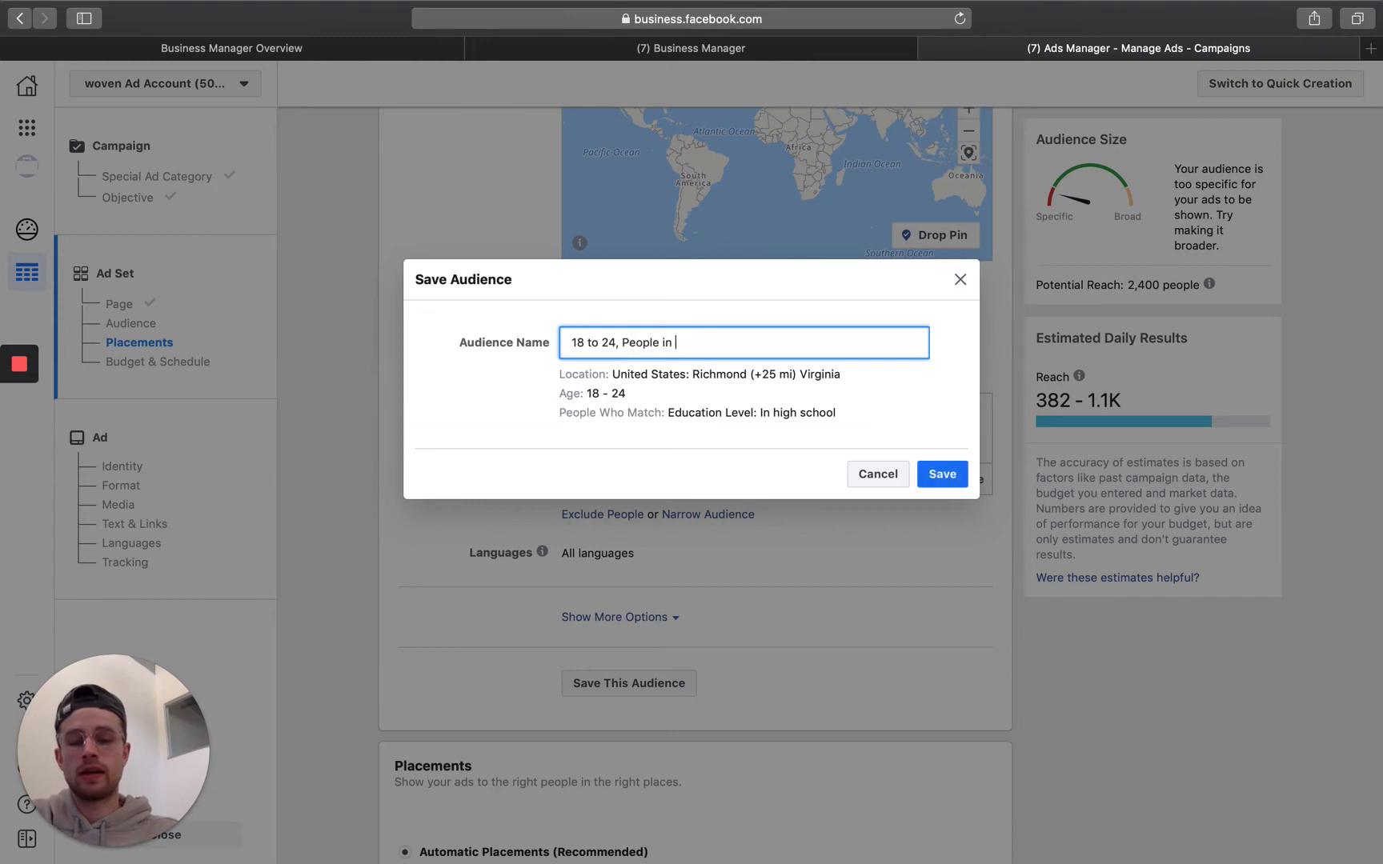
{"action": "type", "text": "High School"}
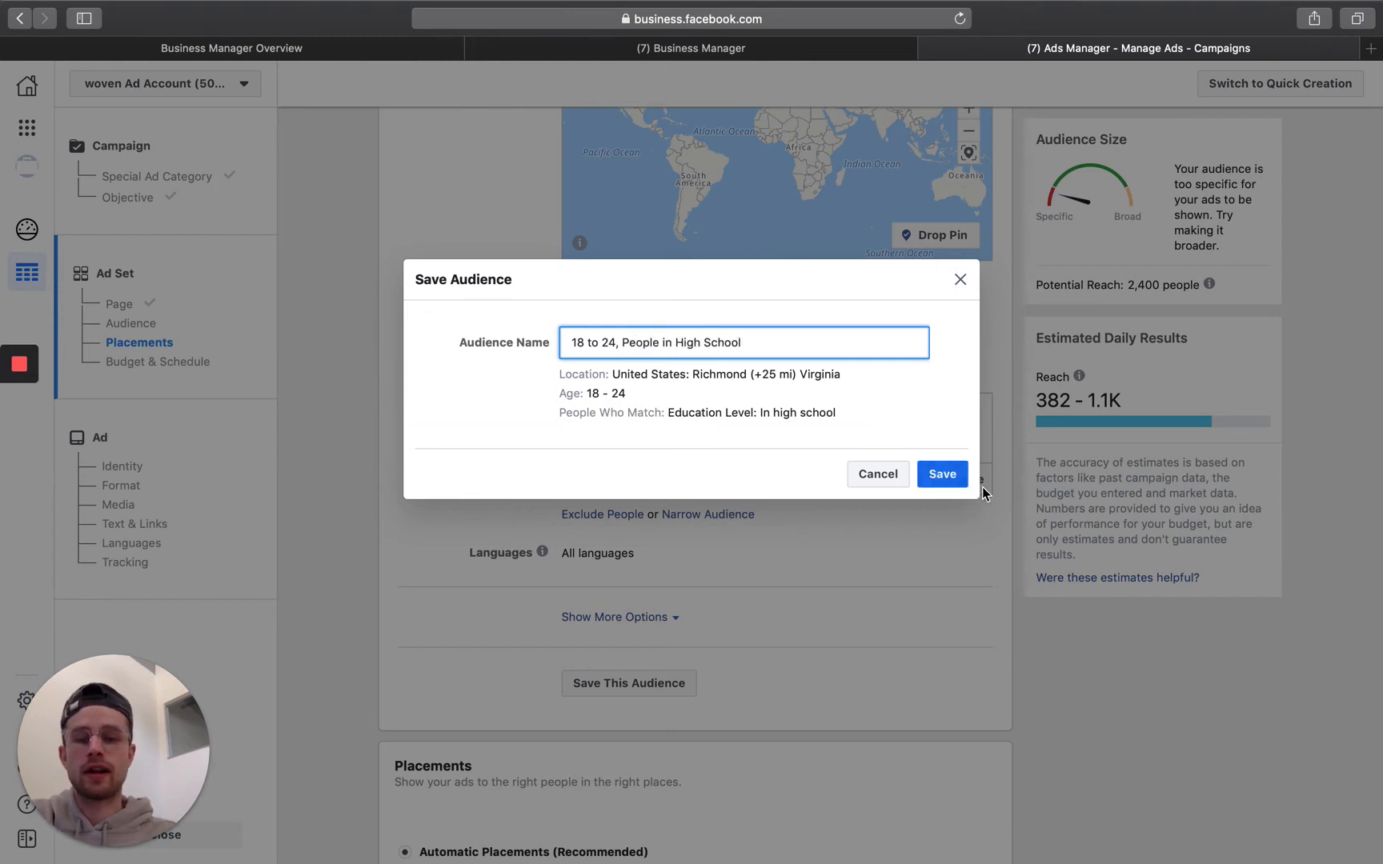
{"action": "left_click", "coordinate": [950, 482]}
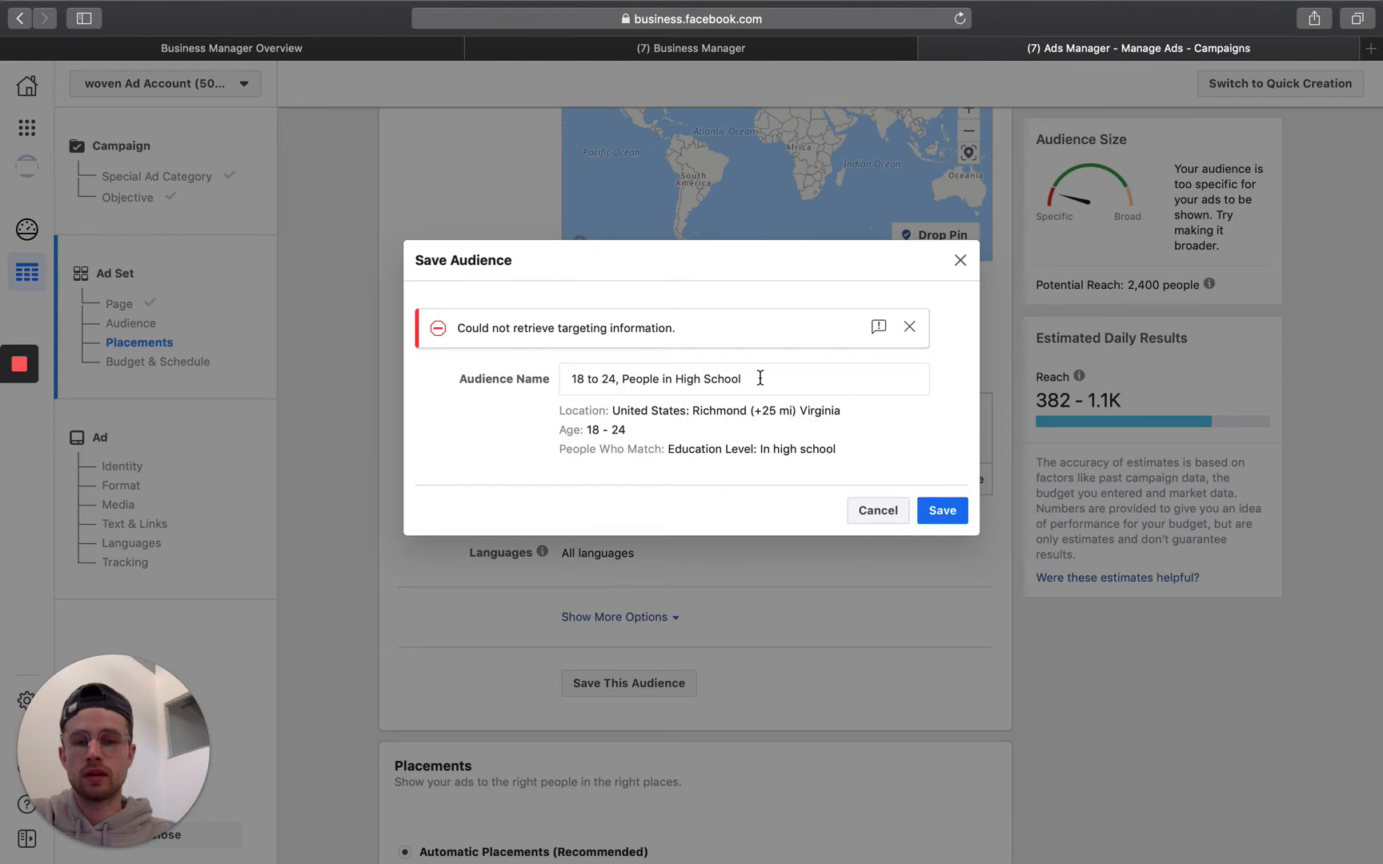
{"action": "left_click", "coordinate": [937, 520]}
{"action": "left_click", "coordinate": [909, 327]}
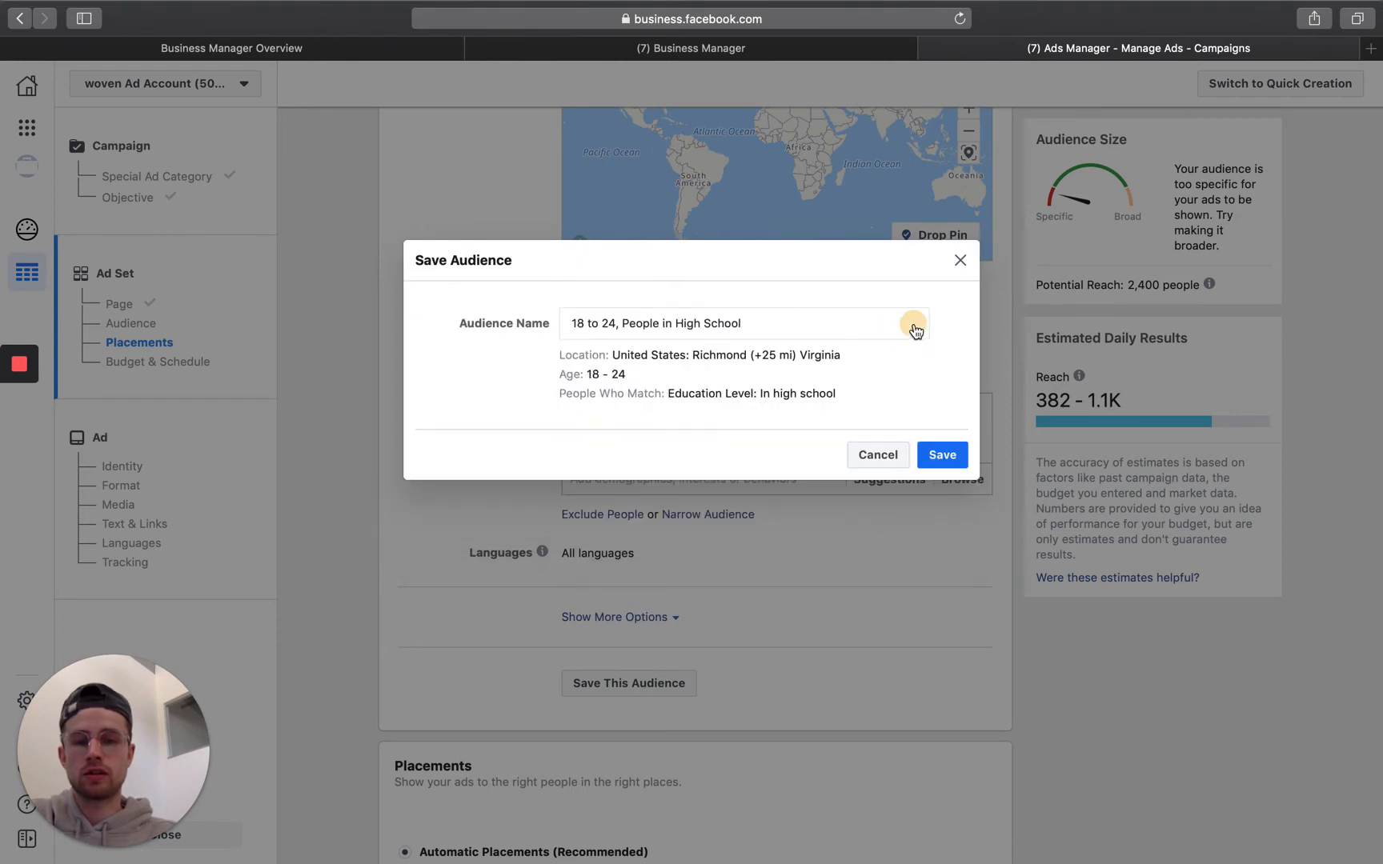
{"action": "left_click", "coordinate": [960, 262]}
Step: Switch the ad set to Manual Placements and look over the selectable platforms and placements
{"action": "scroll", "coordinate": [719, 544], "scroll_direction": "up", "scroll_amount": 5}
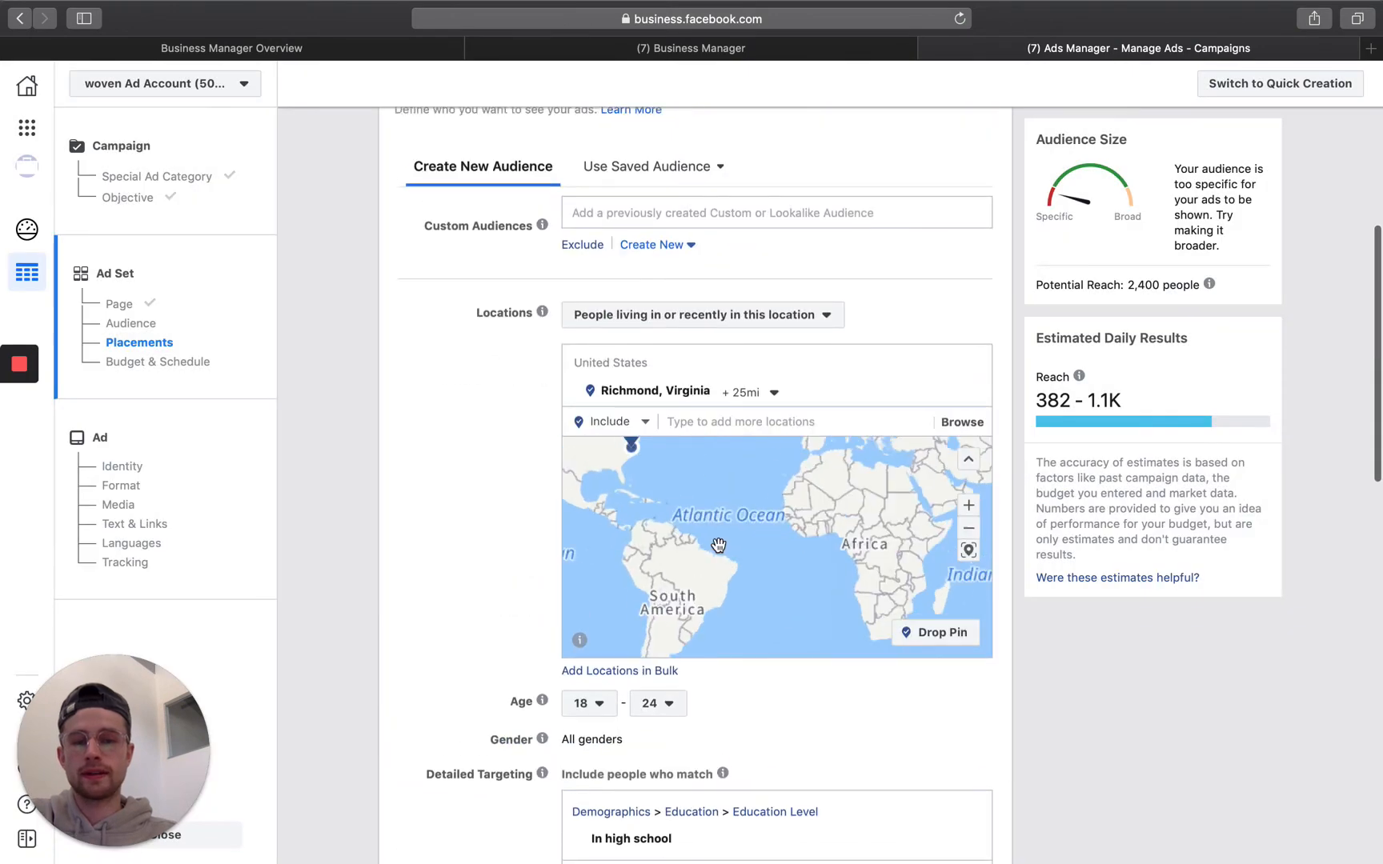
{"action": "scroll", "coordinate": [484, 559], "scroll_direction": "down", "scroll_amount": 8}
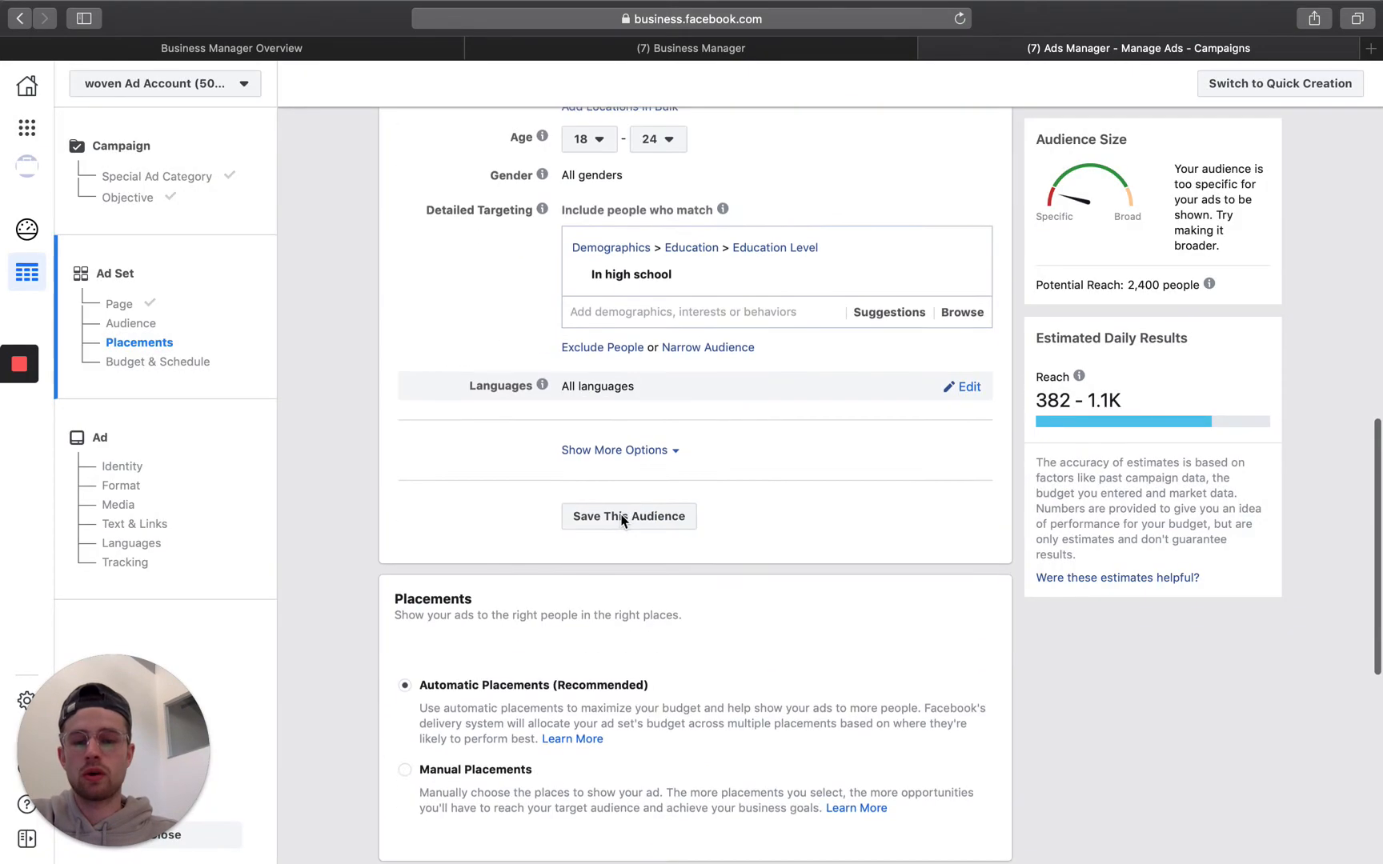
{"action": "scroll", "coordinate": [621, 521], "scroll_direction": "down", "scroll_amount": 3}
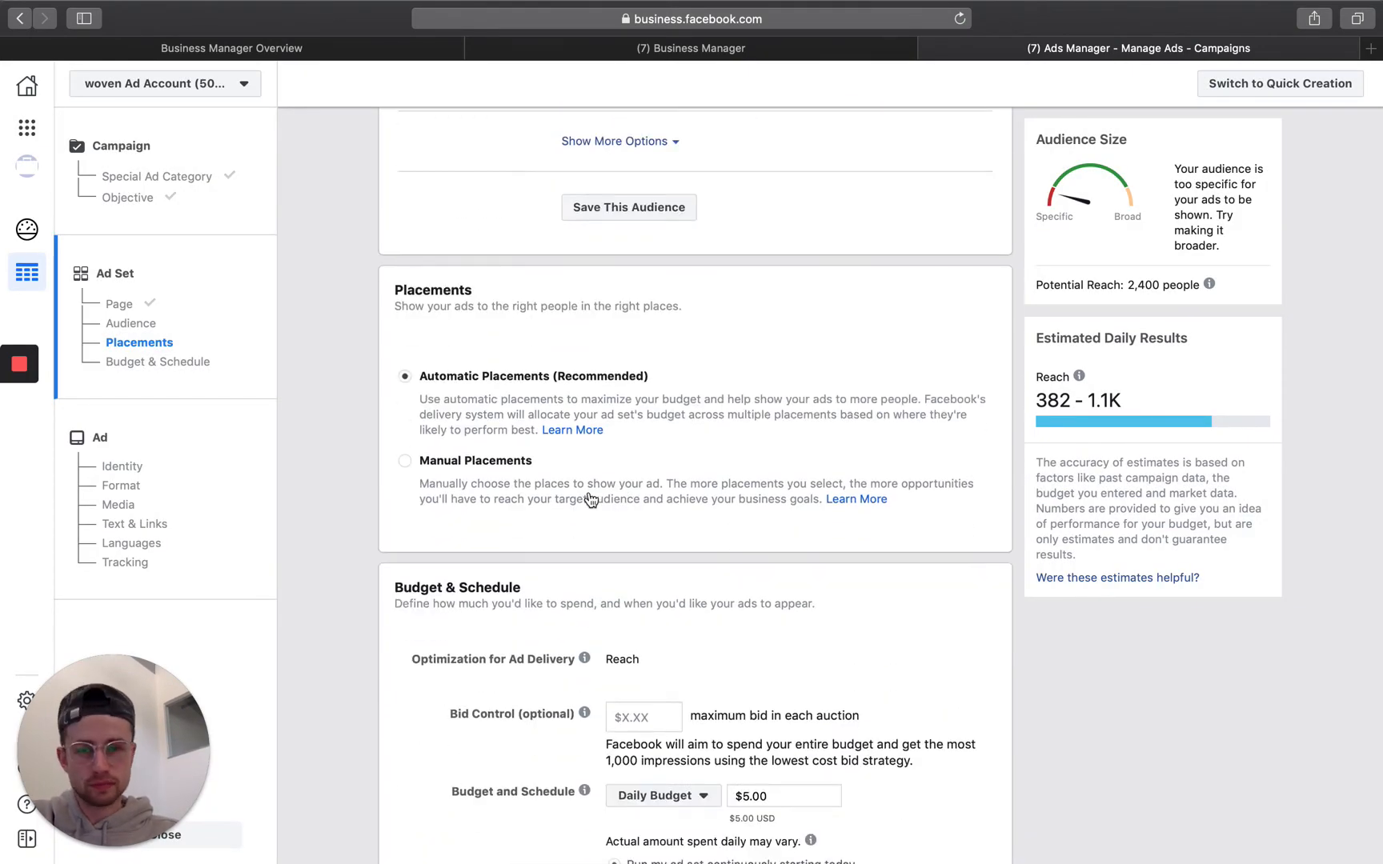
{"action": "scroll", "coordinate": [591, 499], "scroll_direction": "down", "scroll_amount": 1}
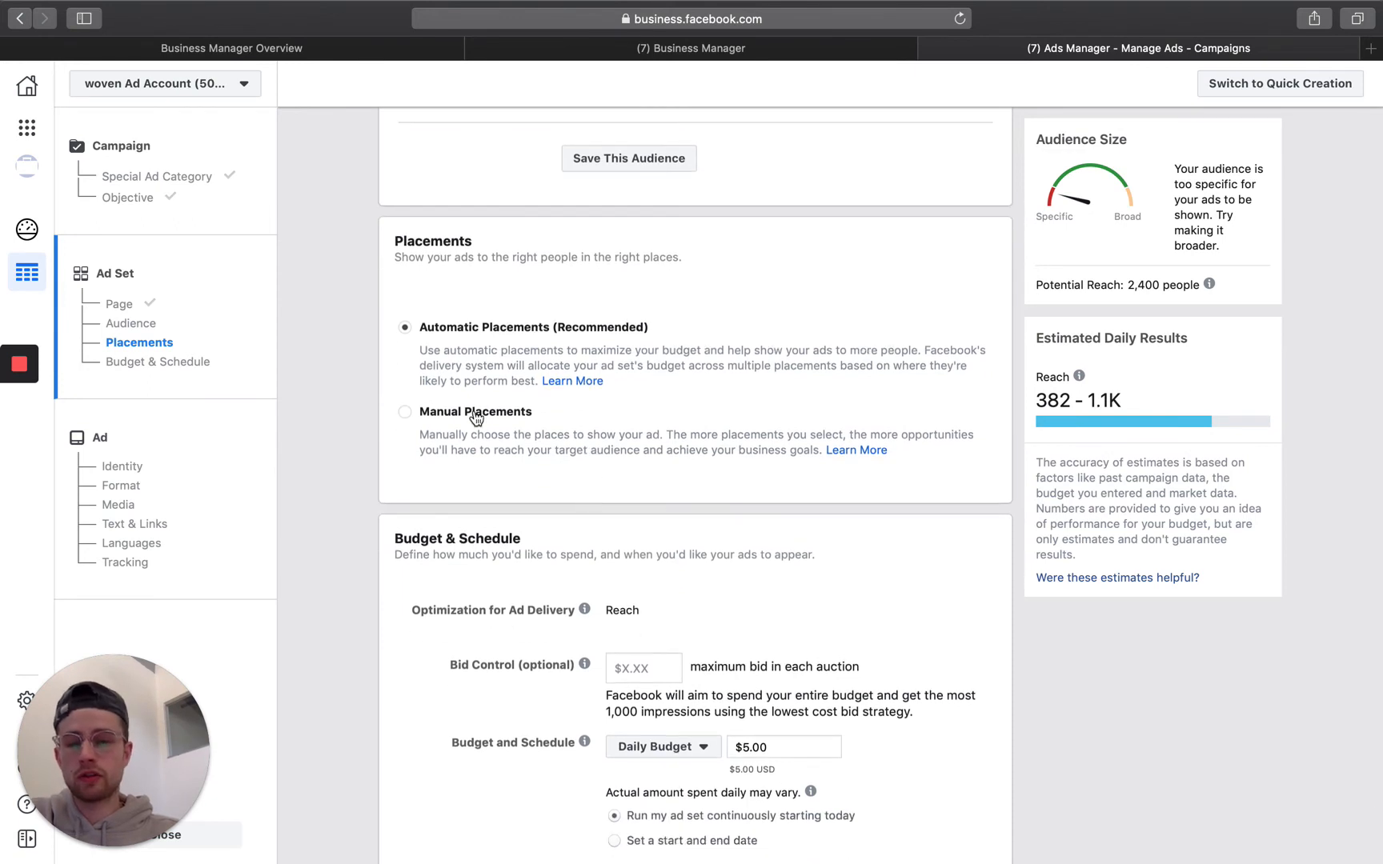
{"action": "scroll", "coordinate": [476, 416], "scroll_direction": "down", "scroll_amount": 2}
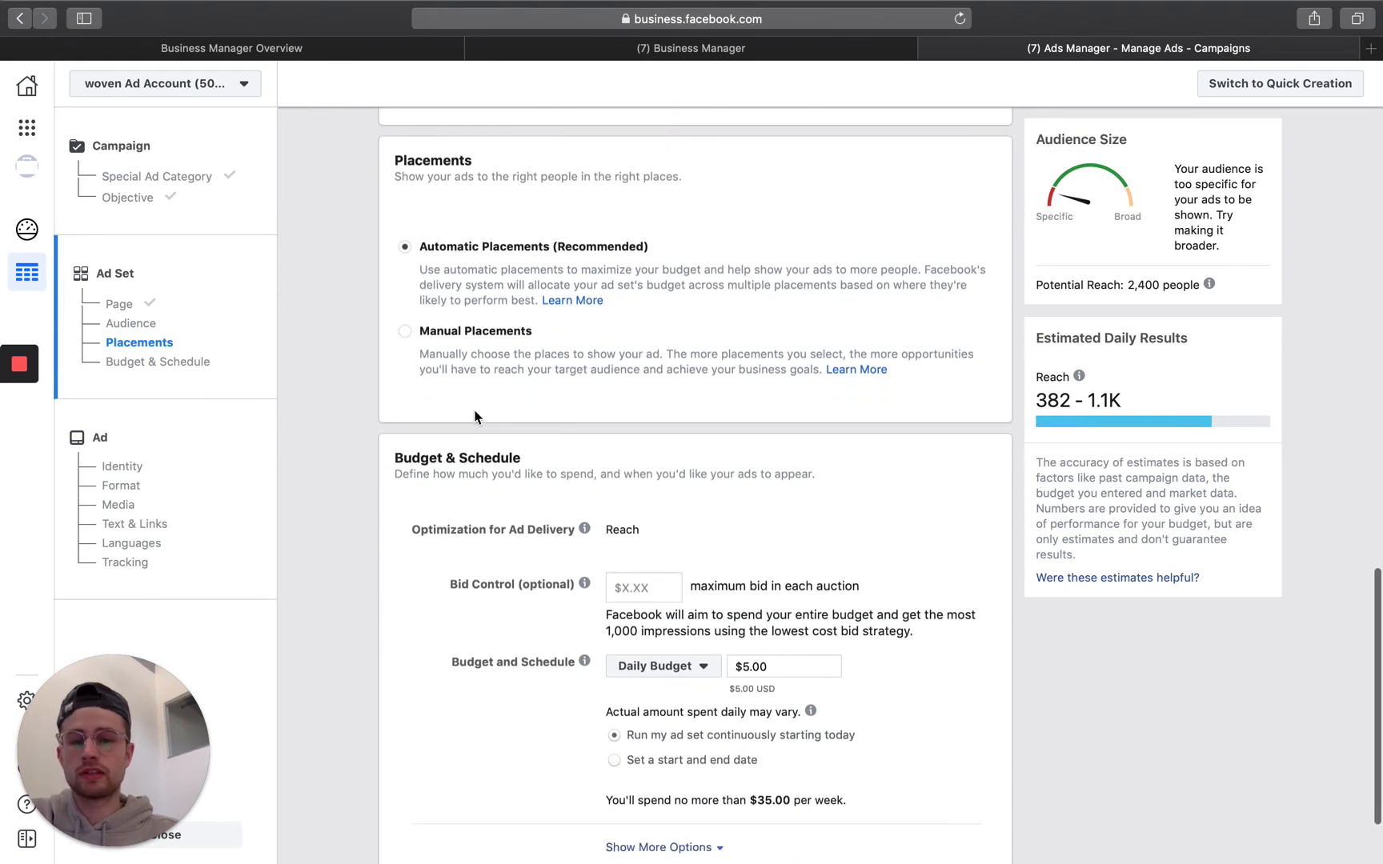
{"action": "left_click", "coordinate": [501, 334]}
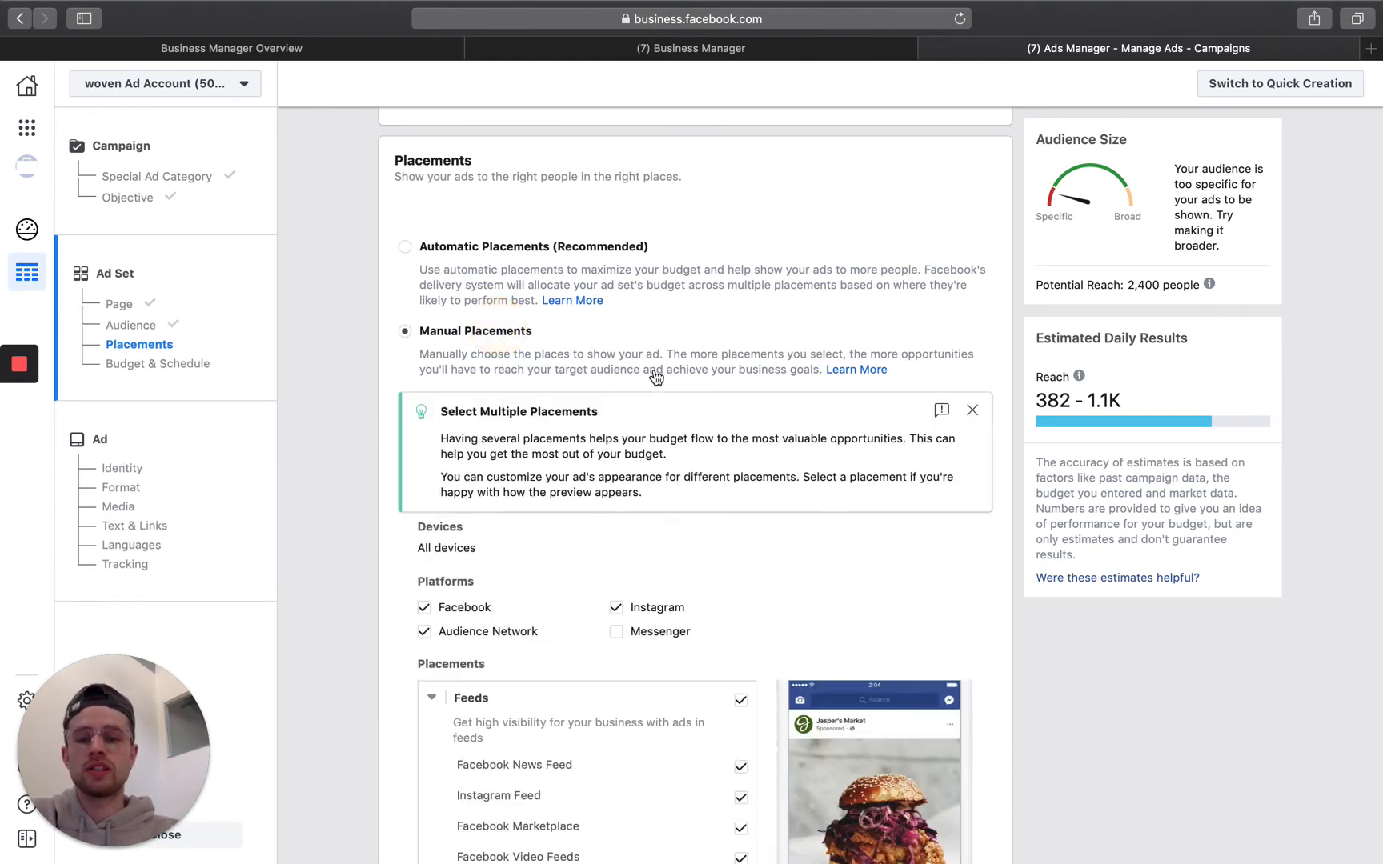
{"action": "scroll", "coordinate": [656, 376], "scroll_direction": "down", "scroll_amount": 5}
{"action": "scroll", "coordinate": [656, 376], "scroll_direction": "down", "scroll_amount": 1}
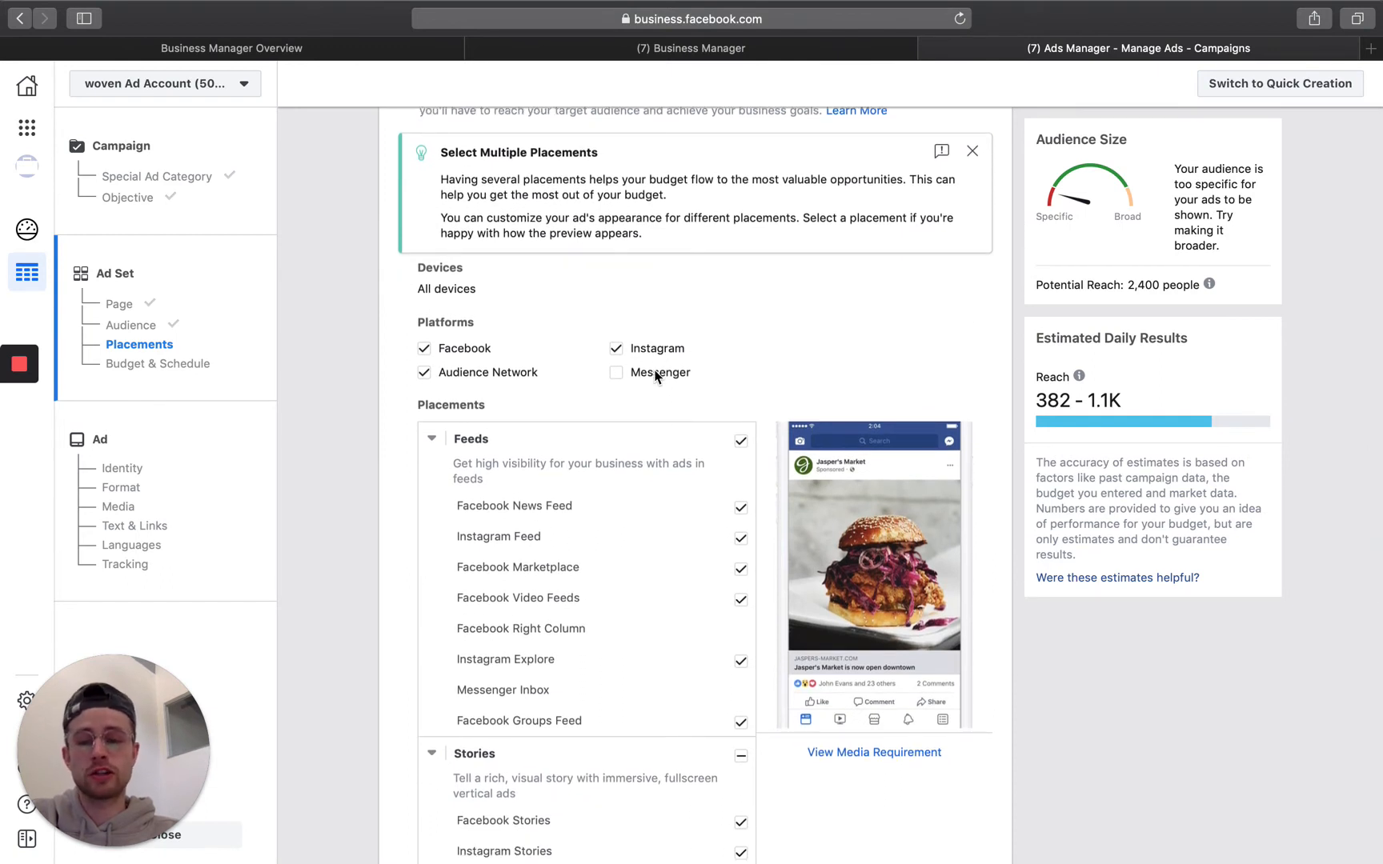
Step: Limit the ad set's platforms to Instagram by deselecting Facebook and Audience Network, and check the selected placements
{"action": "left_click", "coordinate": [425, 350]}
{"action": "left_click", "coordinate": [424, 372]}
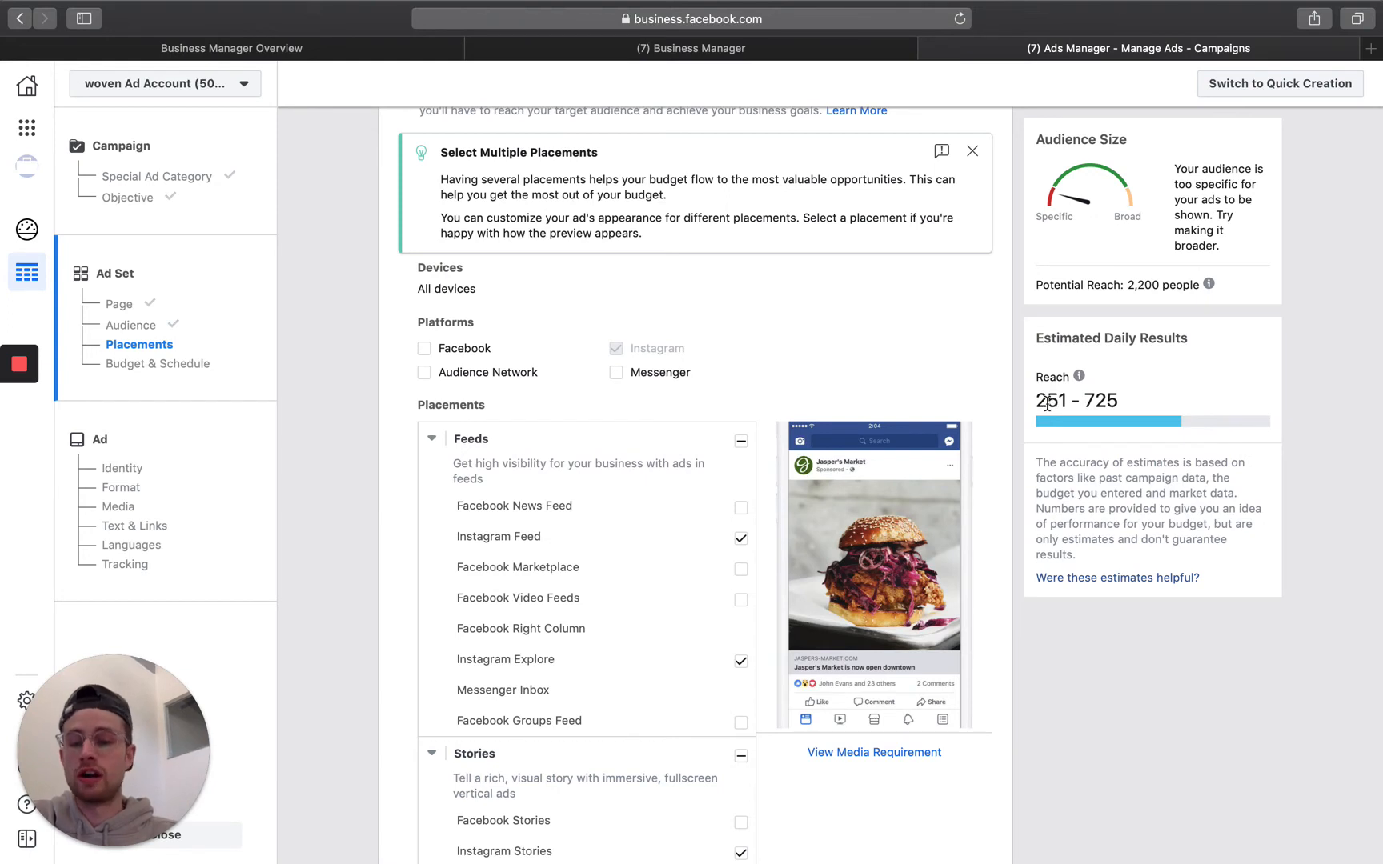
{"action": "scroll", "coordinate": [720, 561], "scroll_direction": "down", "scroll_amount": 5}
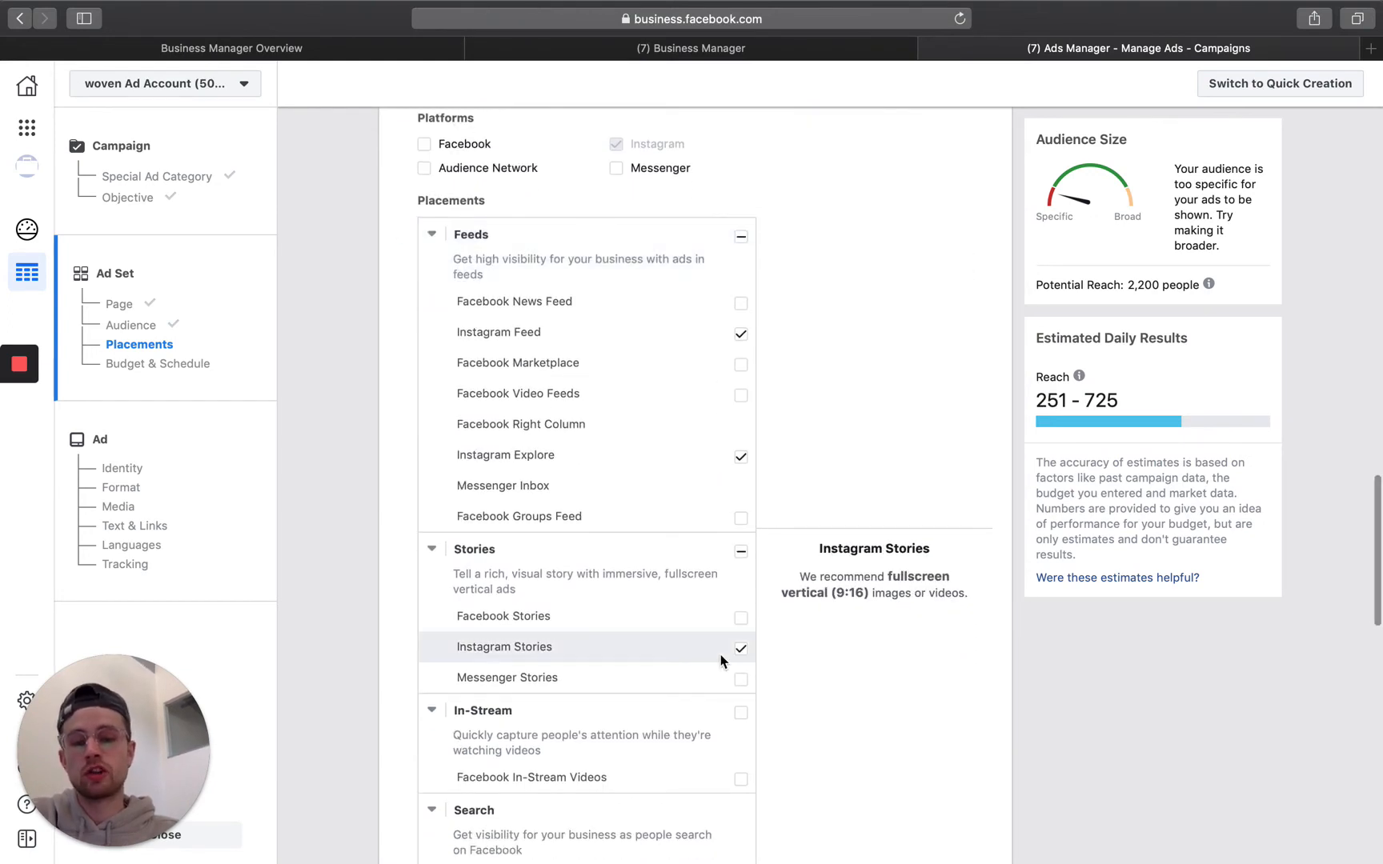
Step: Reselect Facebook and Audience Network as platforms, and switch the ad set back to Automatic Placements
{"action": "scroll", "coordinate": [721, 661], "scroll_direction": "up", "scroll_amount": 7}
{"action": "left_click", "coordinate": [425, 445]}
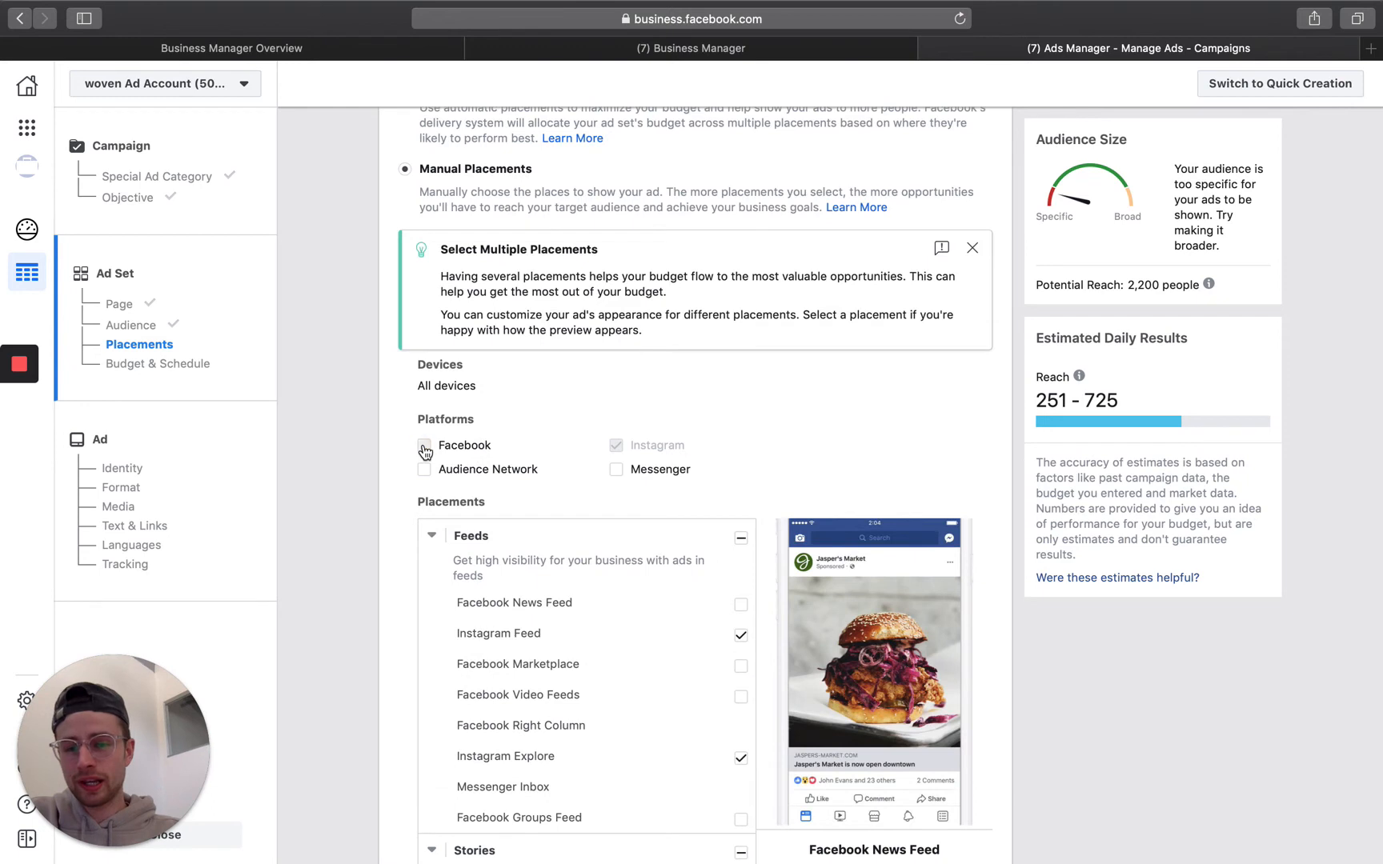
{"action": "left_click", "coordinate": [423, 470]}
{"action": "scroll", "coordinate": [412, 280], "scroll_direction": "up", "scroll_amount": 1}
{"action": "left_click", "coordinate": [405, 147]}
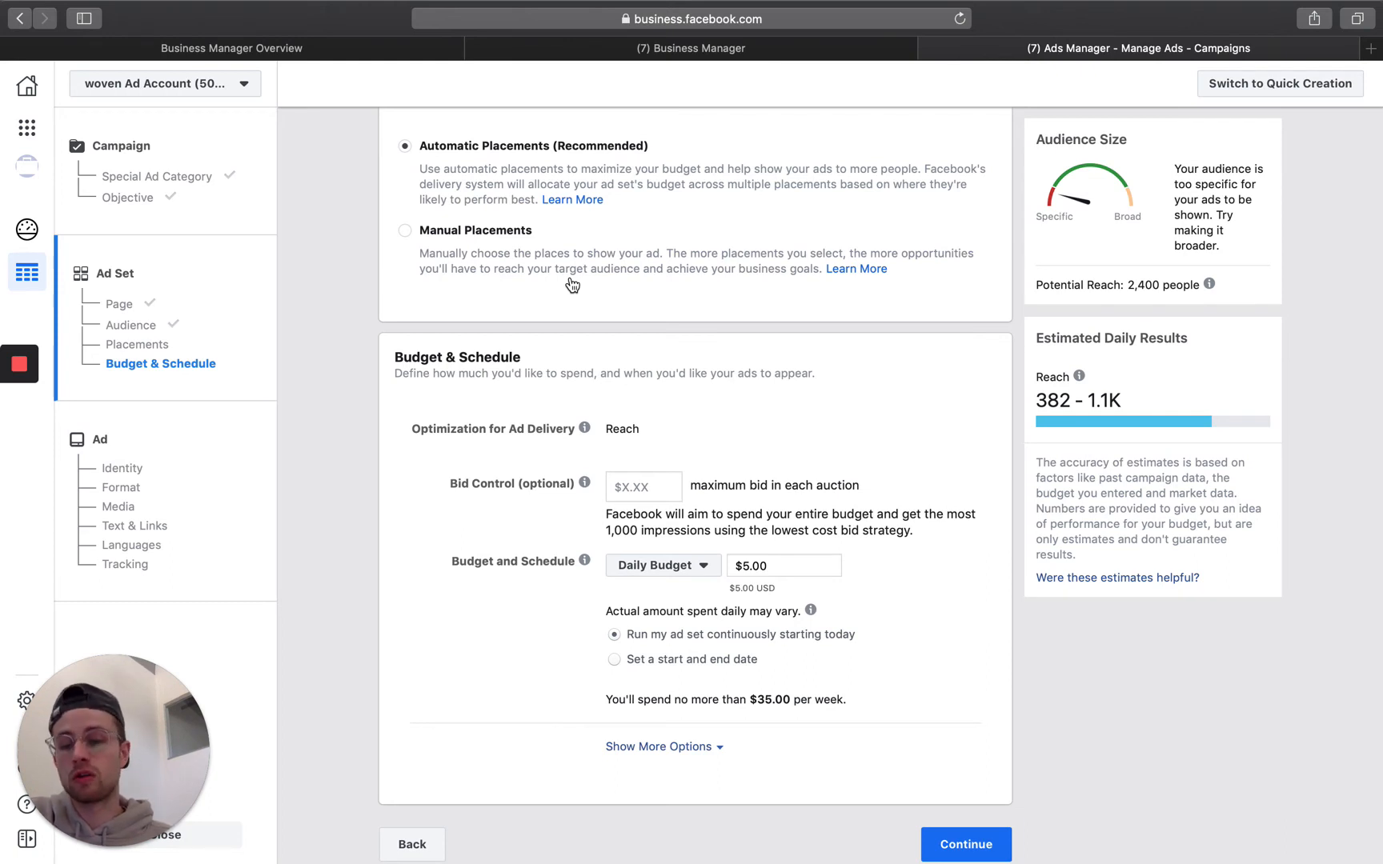
Step: Leave the bid control empty, keep the $5.00 daily budget running continuously, and continue to the ad setup
{"action": "scroll", "coordinate": [644, 475], "scroll_direction": "down", "scroll_amount": 1}
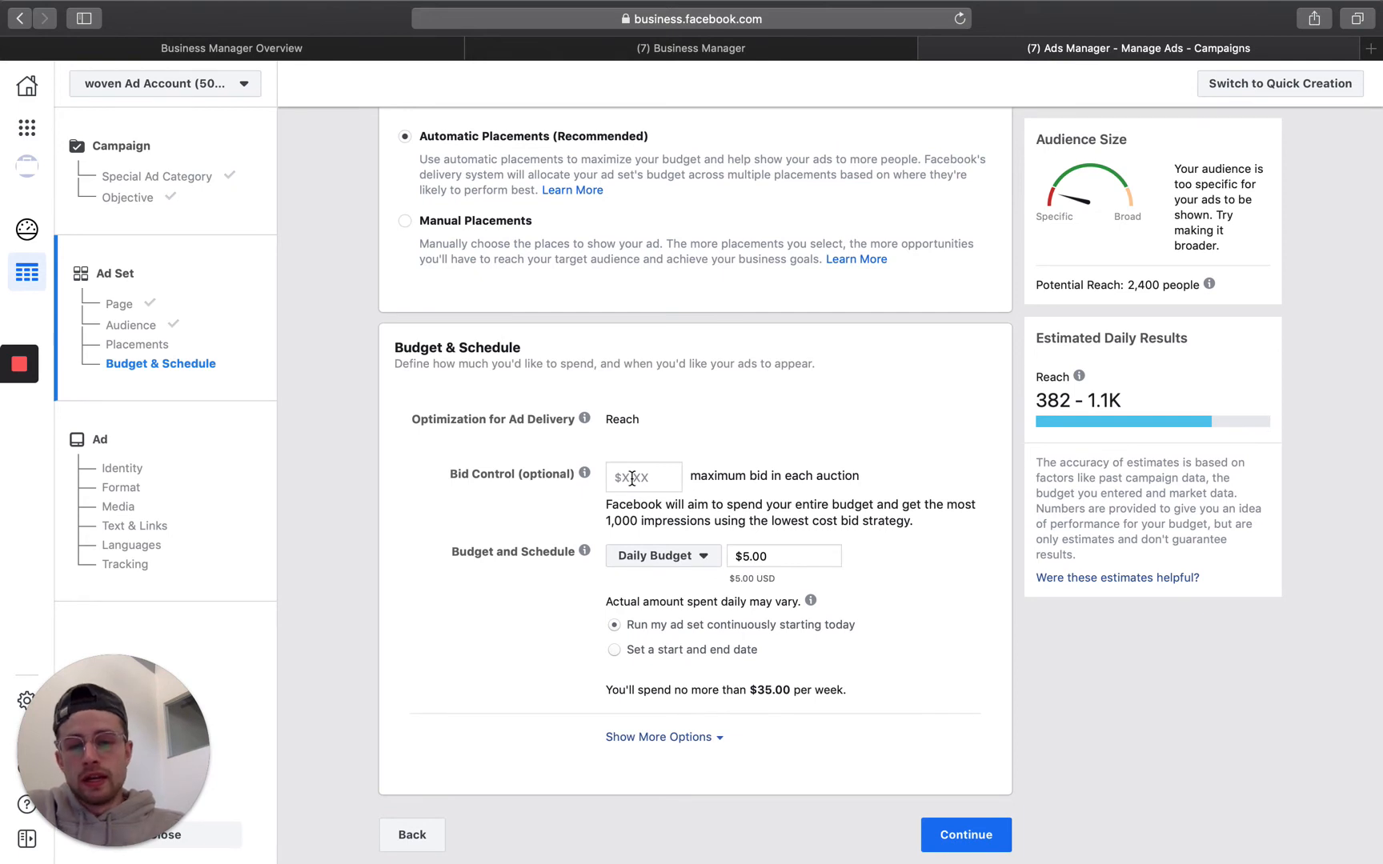
{"action": "left_click", "coordinate": [630, 478]}
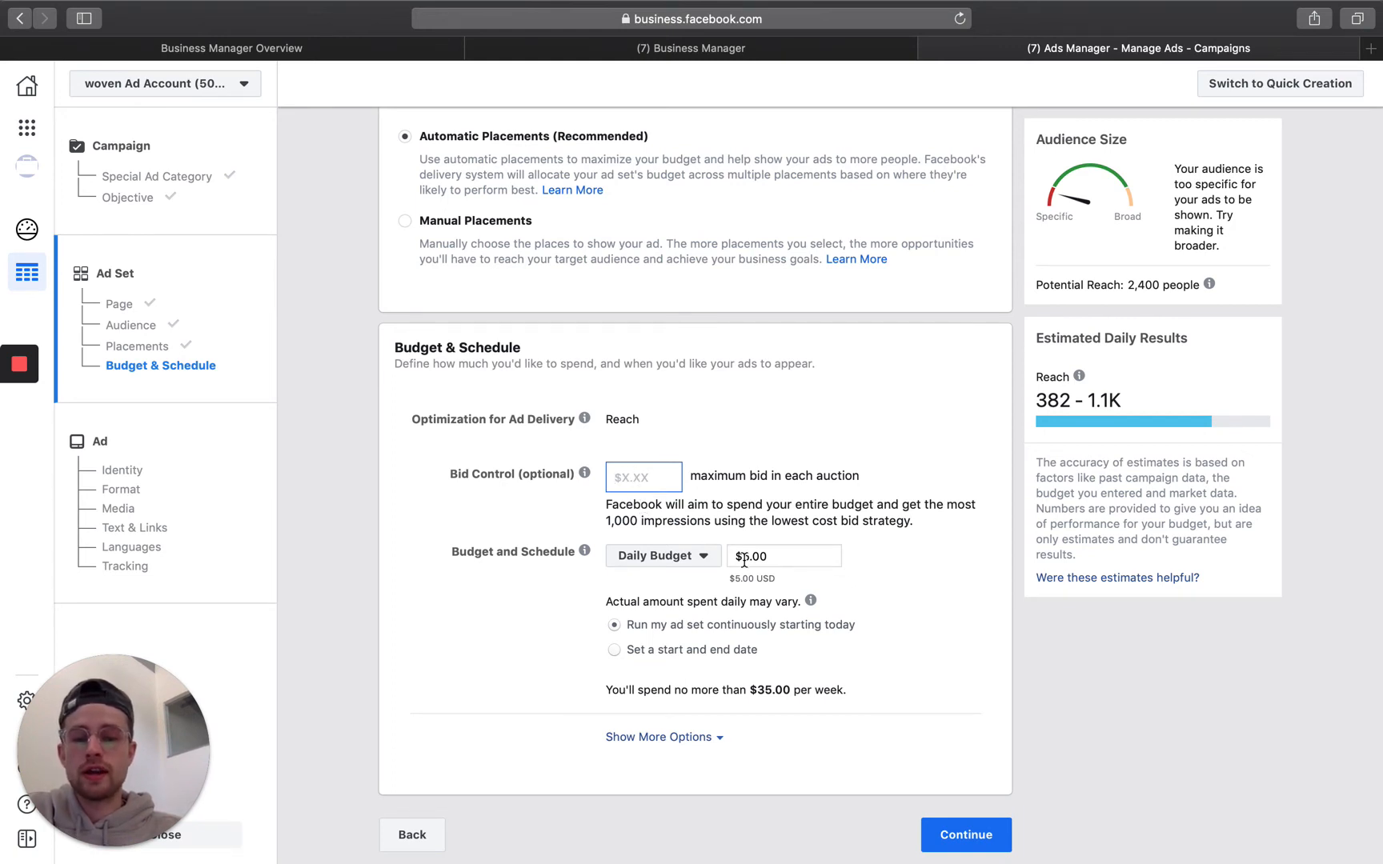
{"action": "left_click", "coordinate": [714, 512]}
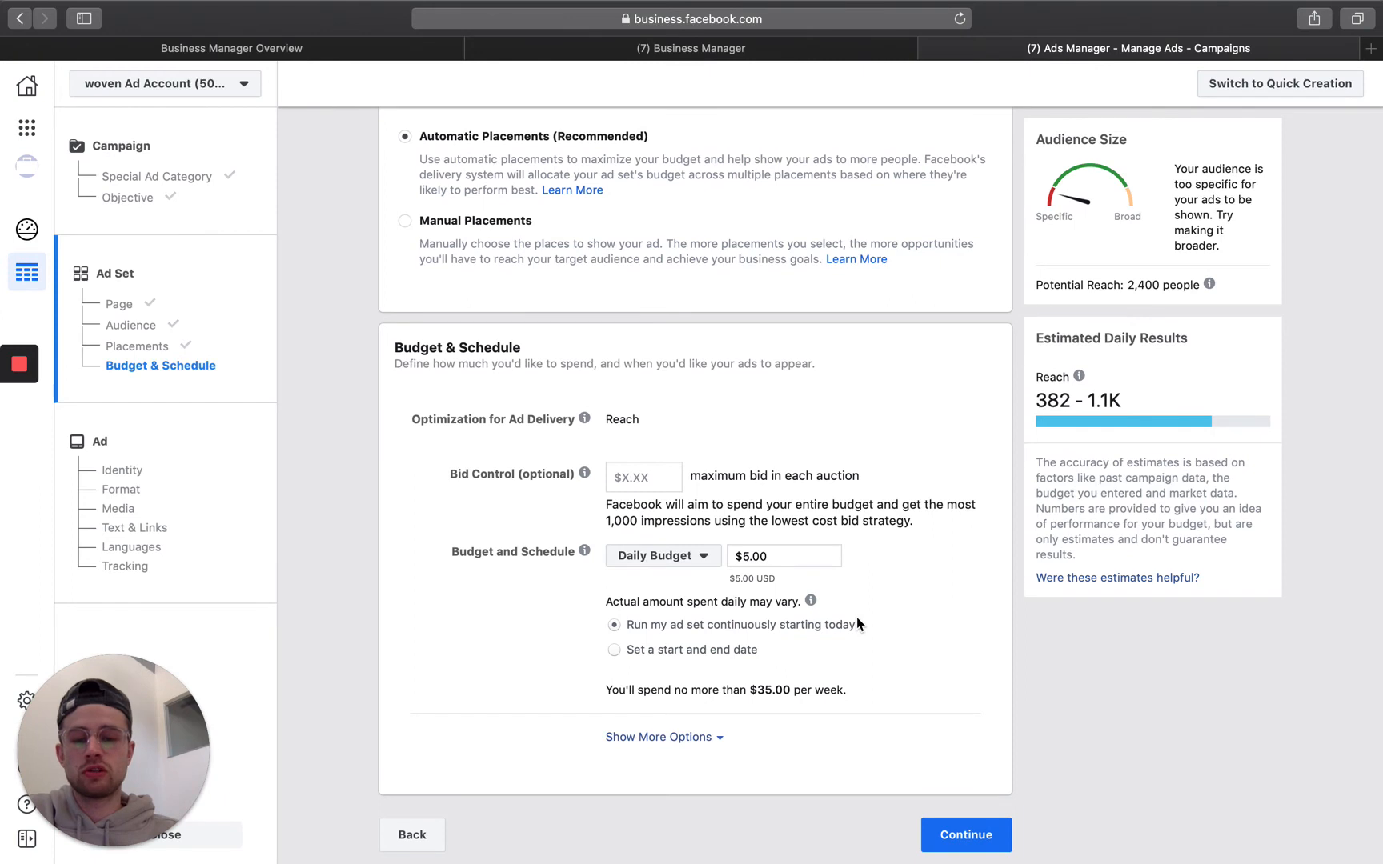
{"action": "scroll", "coordinate": [857, 624], "scroll_direction": "down", "scroll_amount": 1}
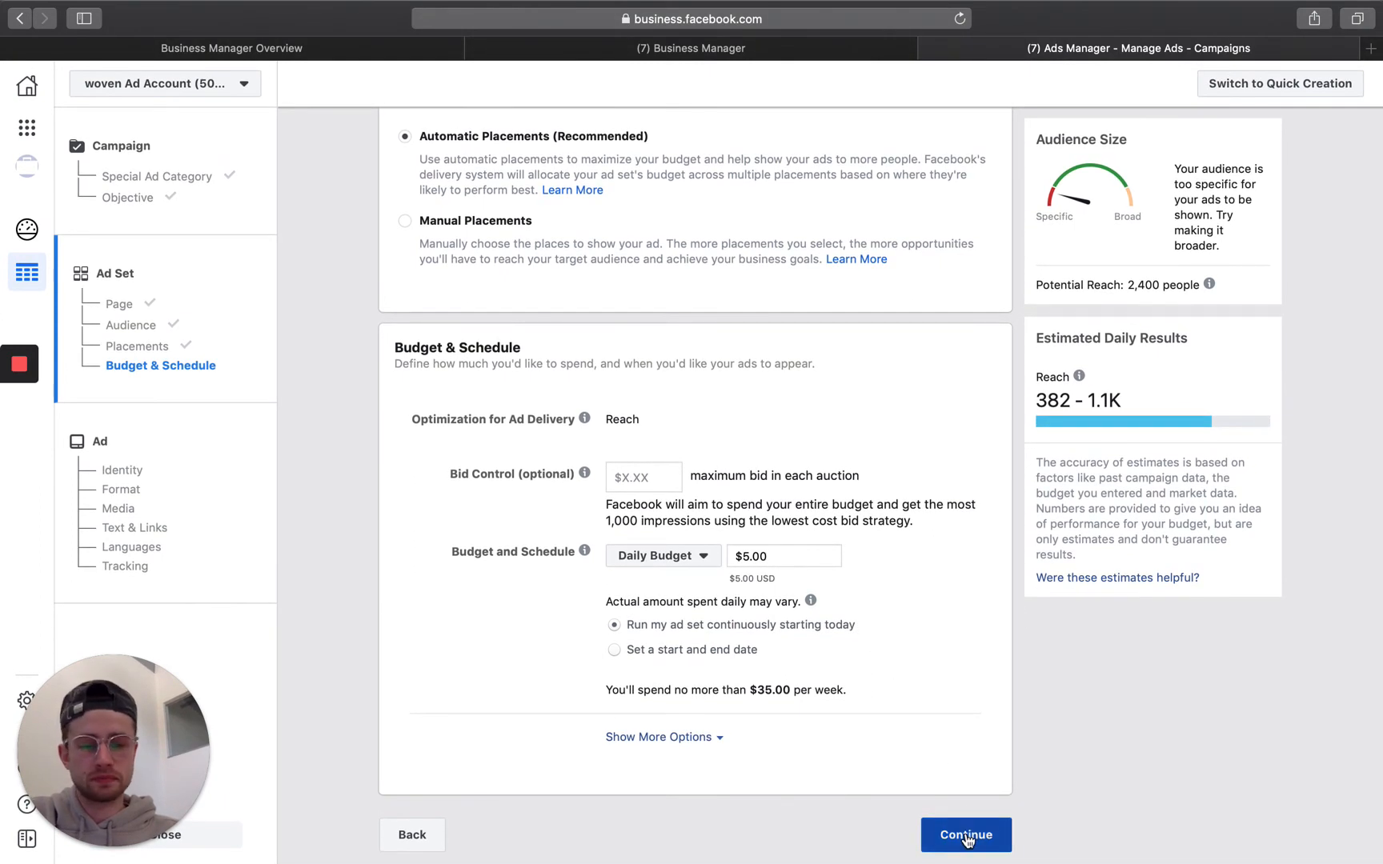
{"action": "left_click", "coordinate": [967, 837]}
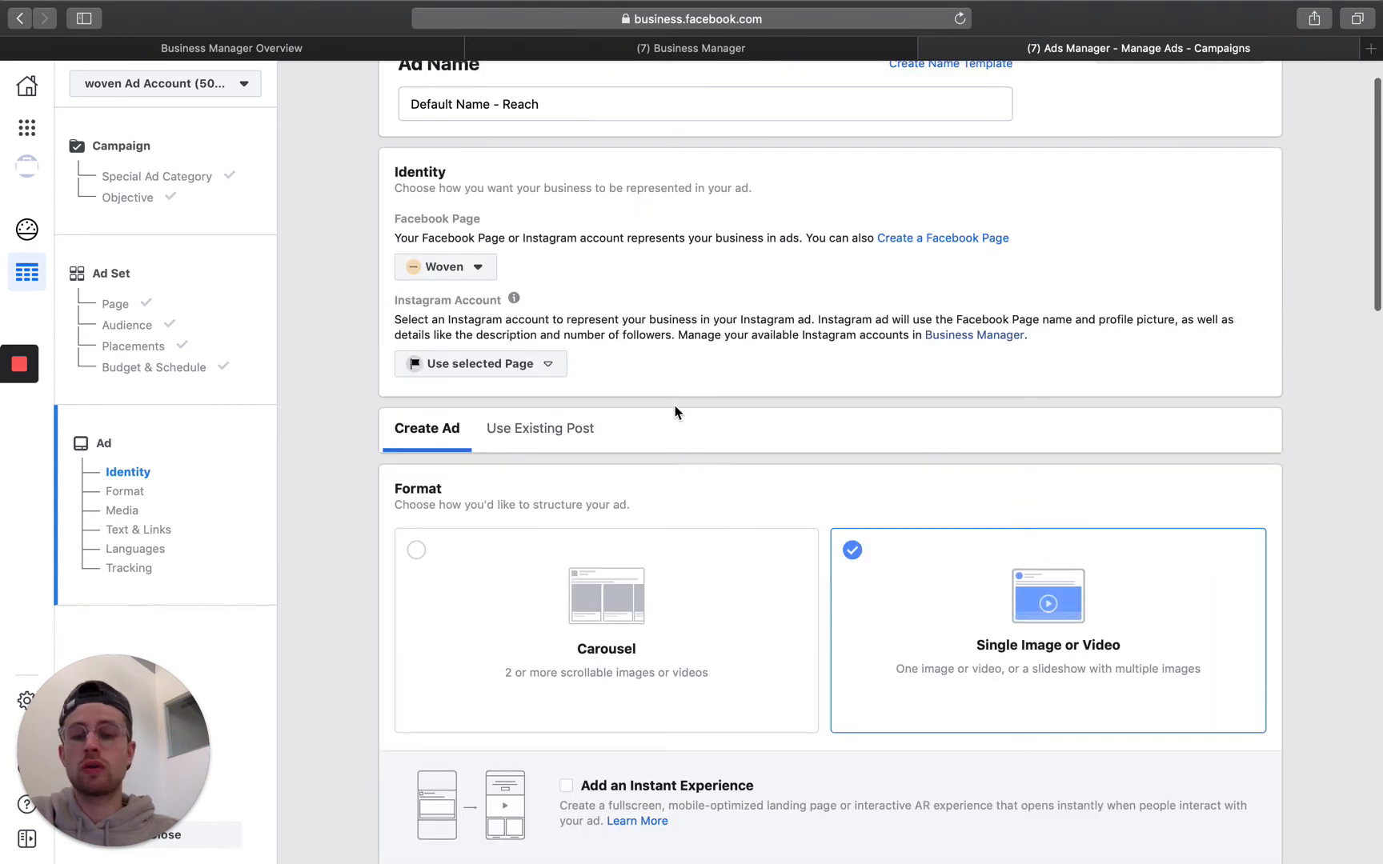
Step: Look over the ad's identity and format settings, and dismiss the "Highlight New Offers That Keep People Safe" suggestion under Media
{"action": "scroll", "coordinate": [674, 413], "scroll_direction": "up", "scroll_amount": 2}
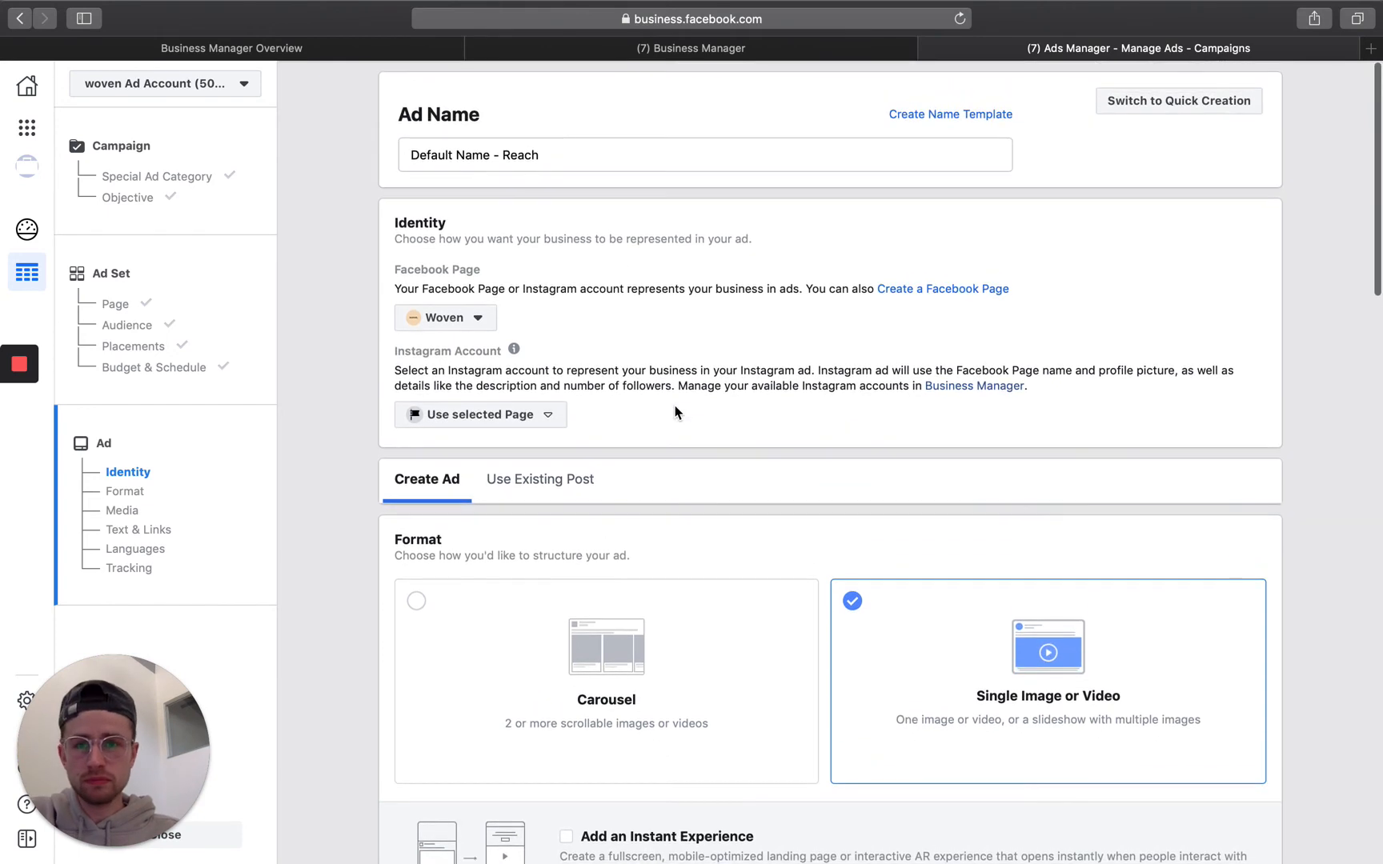
{"action": "scroll", "coordinate": [675, 412], "scroll_direction": "down", "scroll_amount": 2}
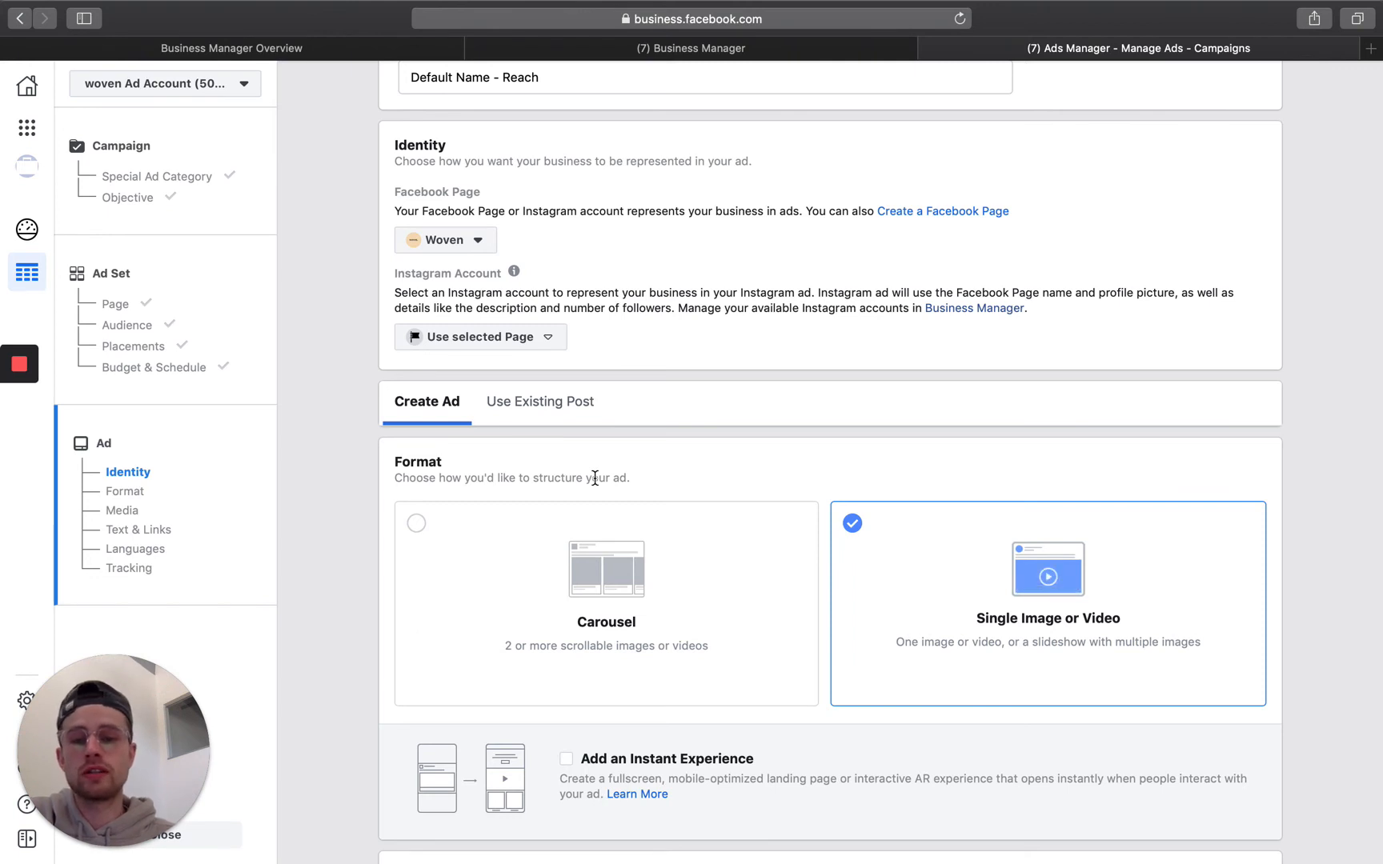
{"action": "scroll", "coordinate": [648, 280], "scroll_direction": "up", "scroll_amount": 2}
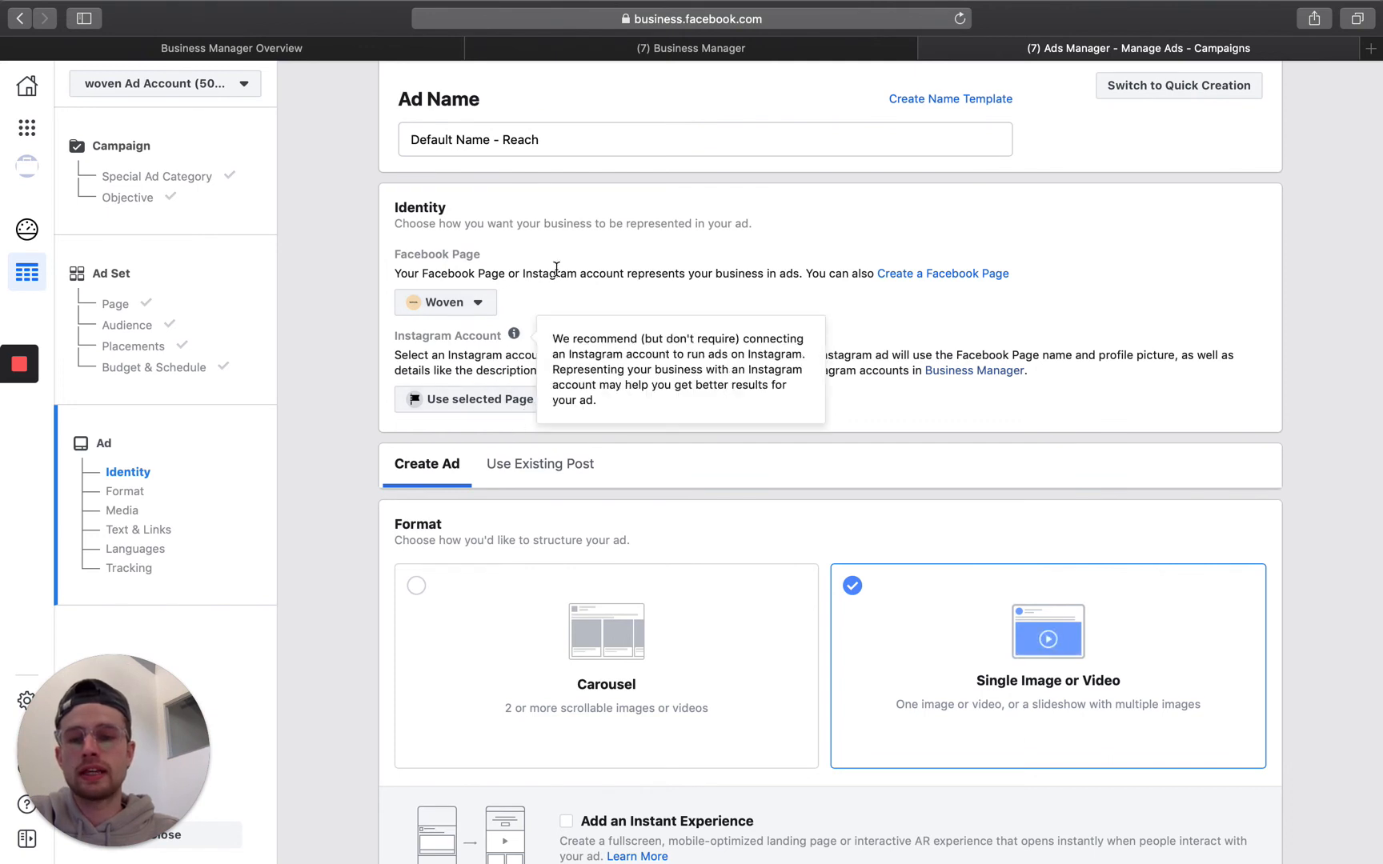
{"action": "scroll", "coordinate": [724, 398], "scroll_direction": "down", "scroll_amount": 2}
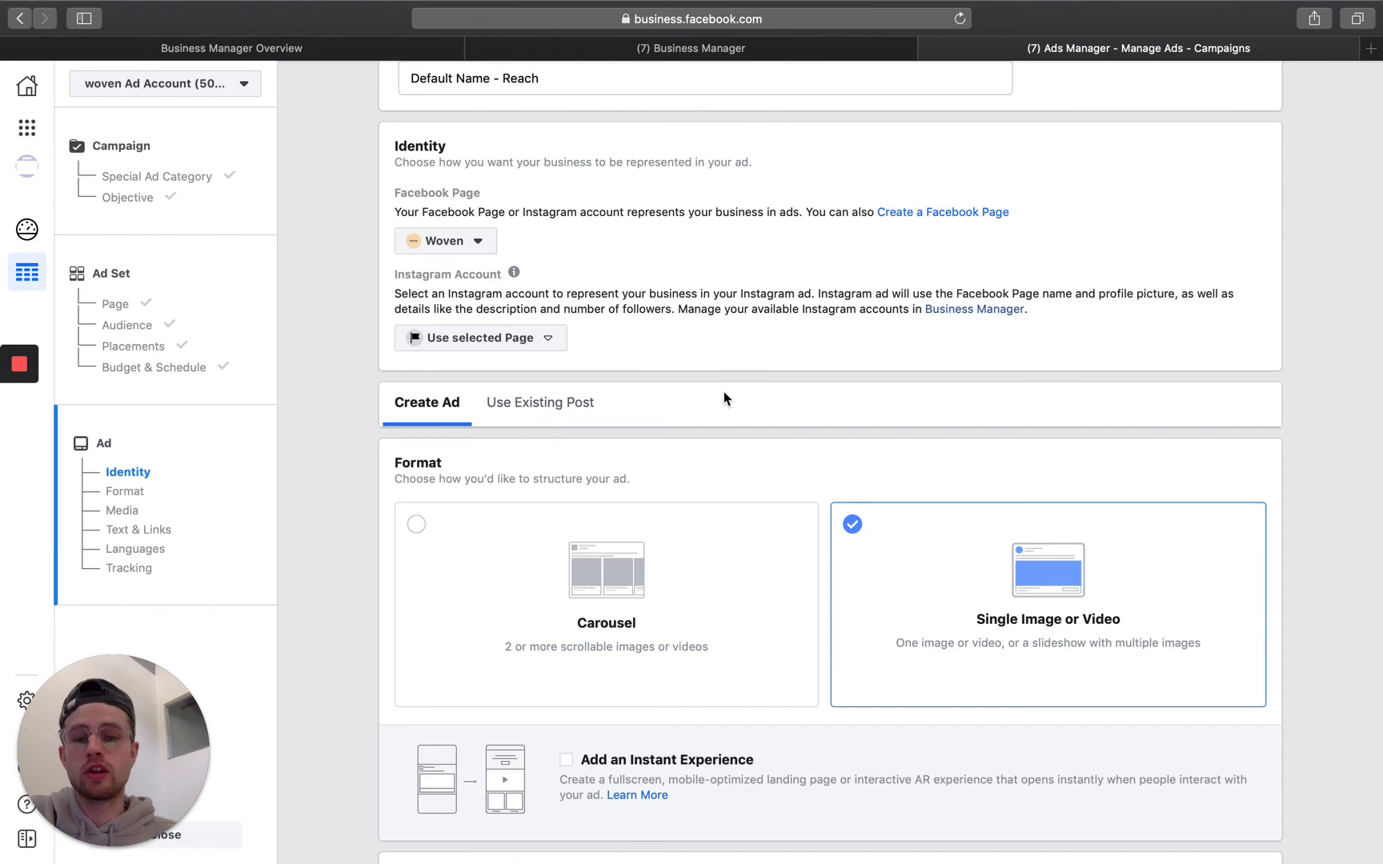
{"action": "scroll", "coordinate": [724, 398], "scroll_direction": "down", "scroll_amount": 5}
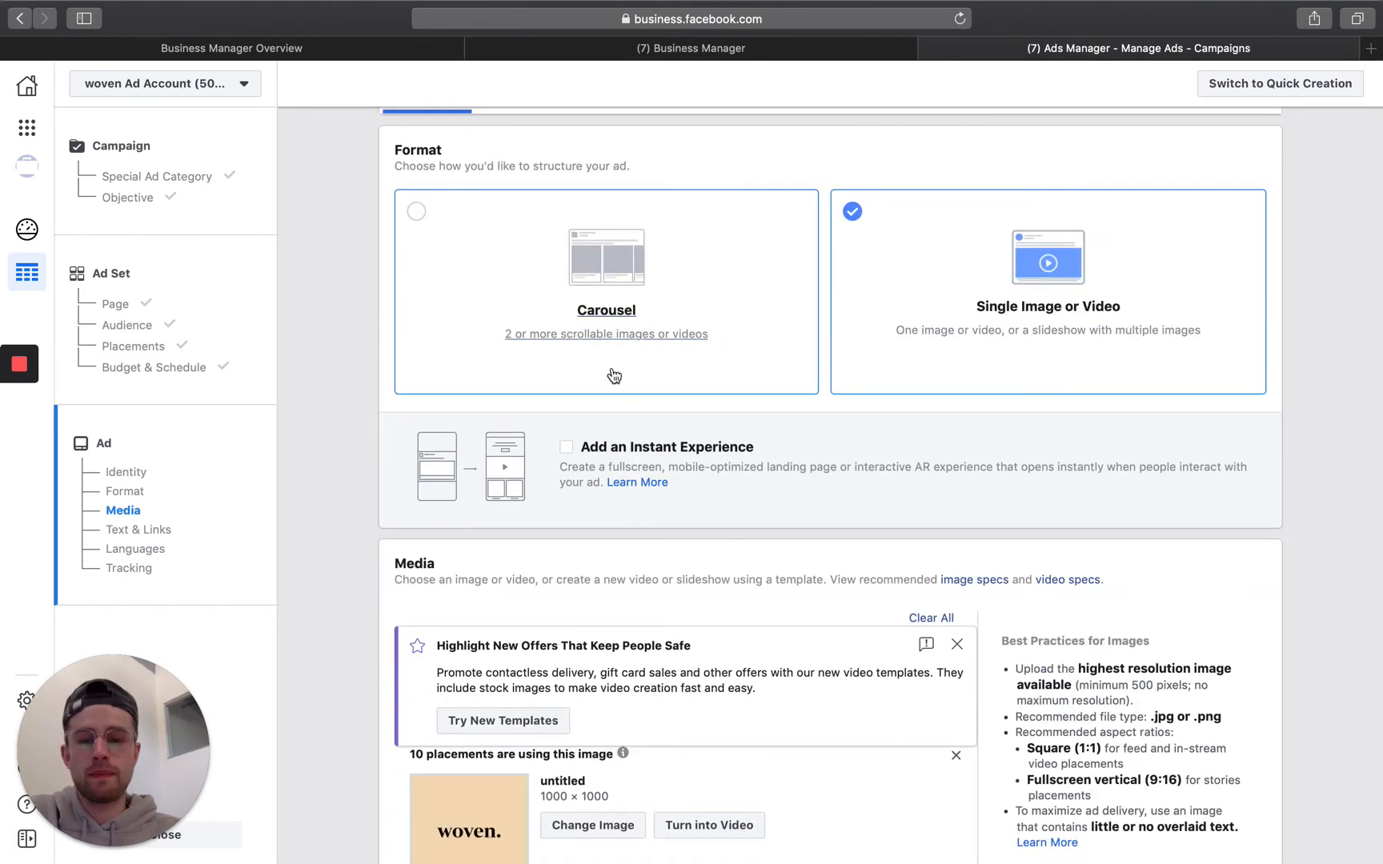
{"action": "scroll", "coordinate": [614, 376], "scroll_direction": "down", "scroll_amount": 5}
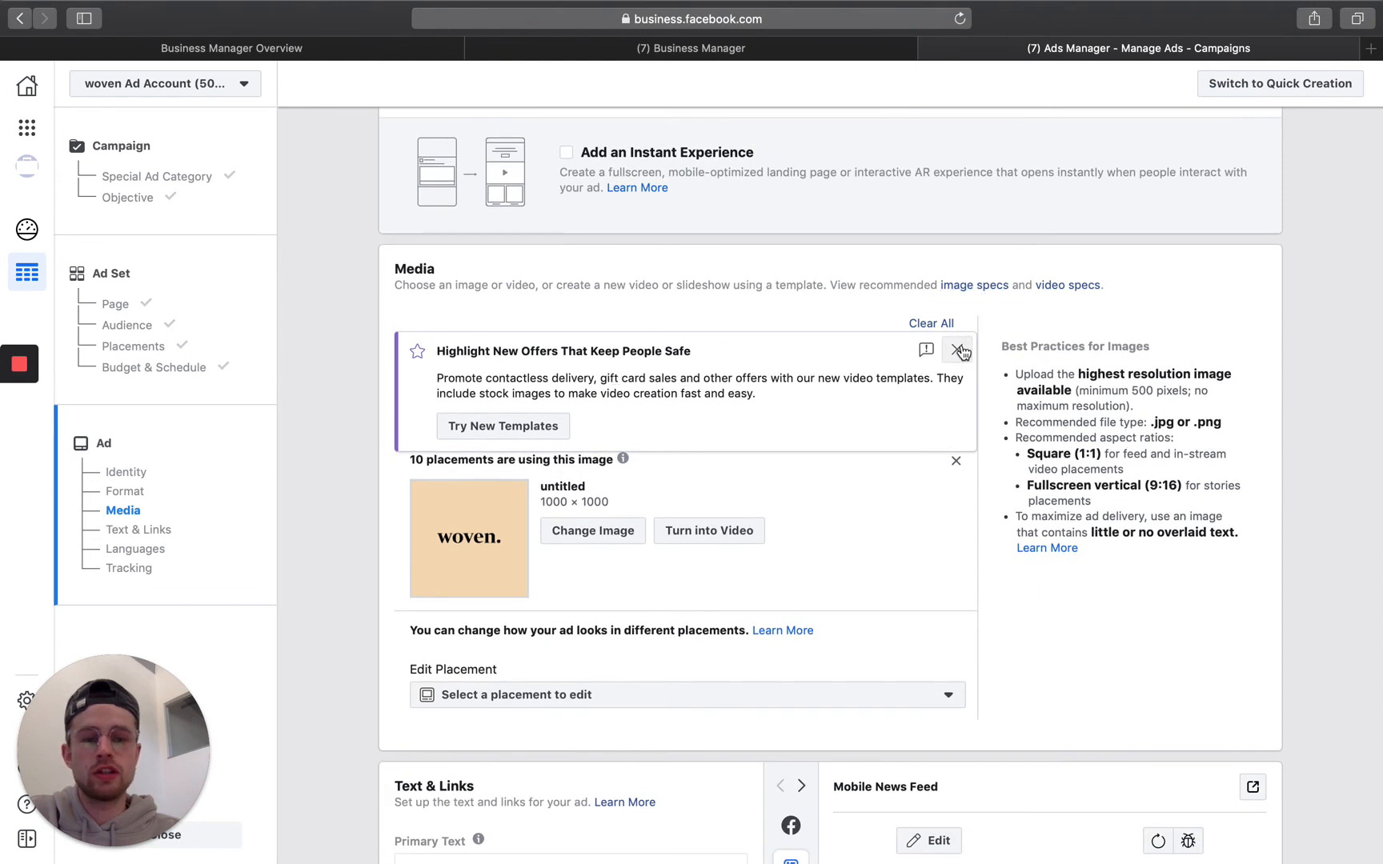
{"action": "left_click", "coordinate": [959, 351]}
Step: Examine the ad's image, its placement usage, the image best practices, the primary text and the Mobile News Feed preview
{"action": "scroll", "coordinate": [861, 395], "scroll_direction": "down", "scroll_amount": 1}
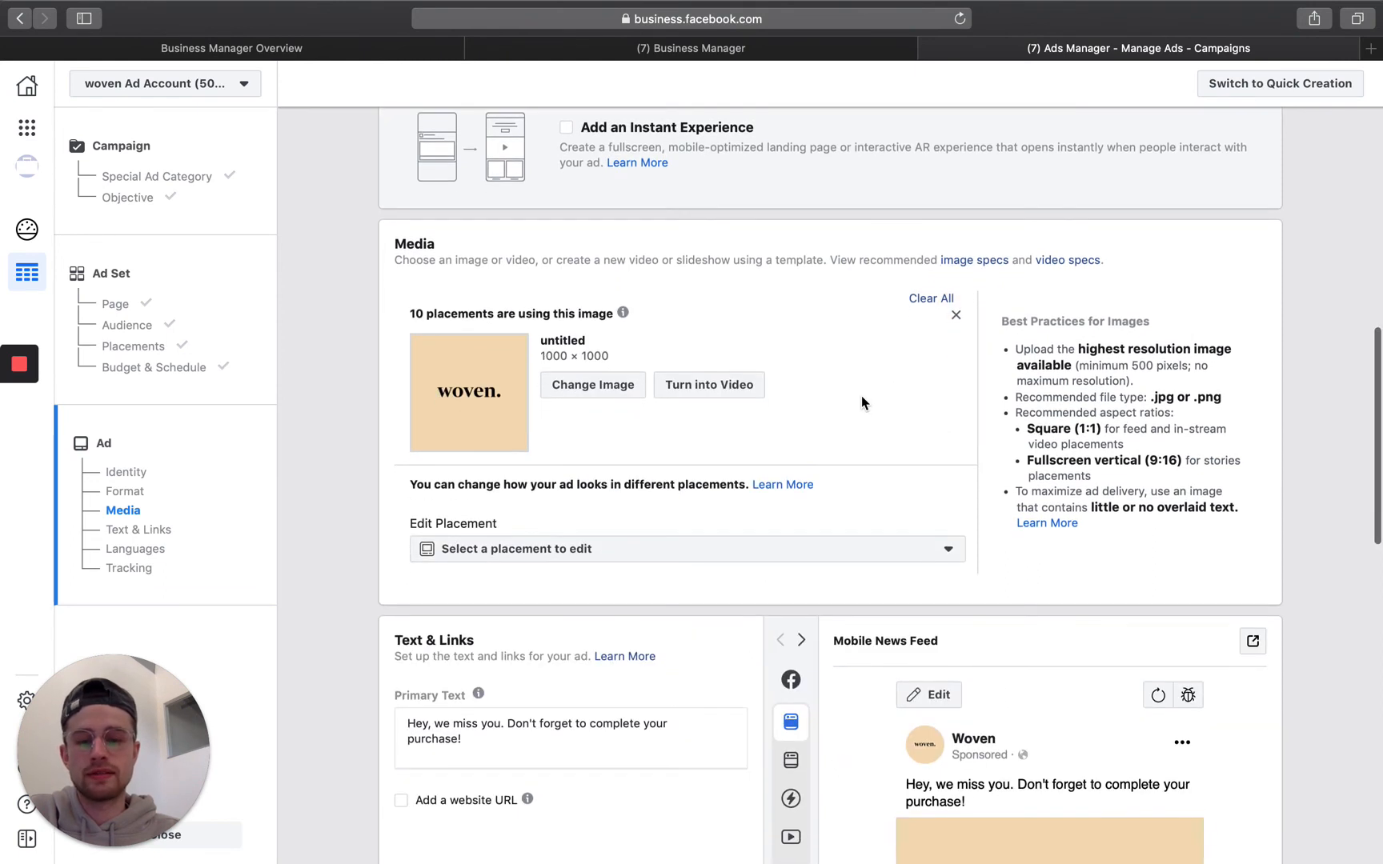
{"action": "scroll", "coordinate": [861, 396], "scroll_direction": "down", "scroll_amount": 2}
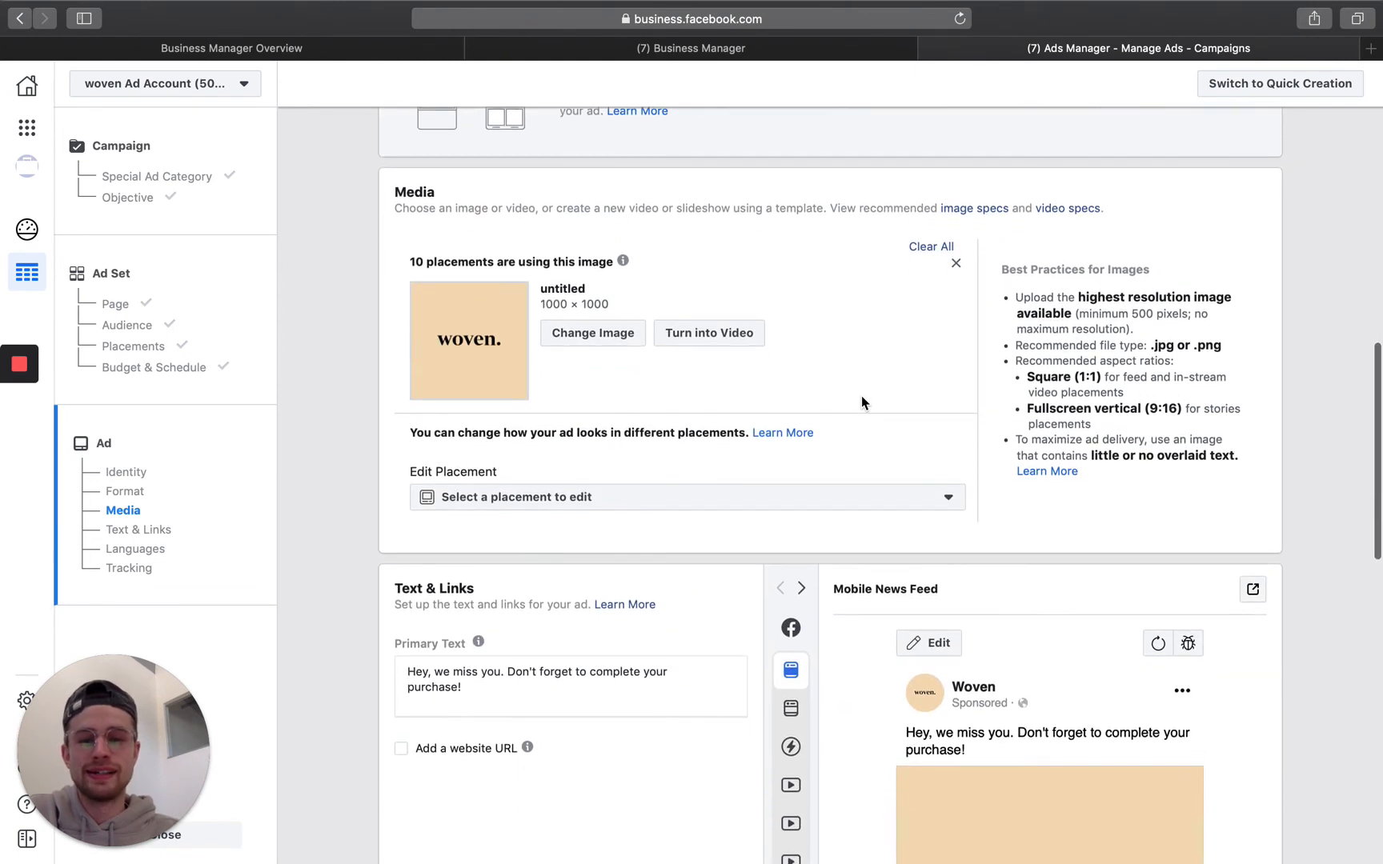
{"action": "scroll", "coordinate": [861, 395], "scroll_direction": "down", "scroll_amount": 3}
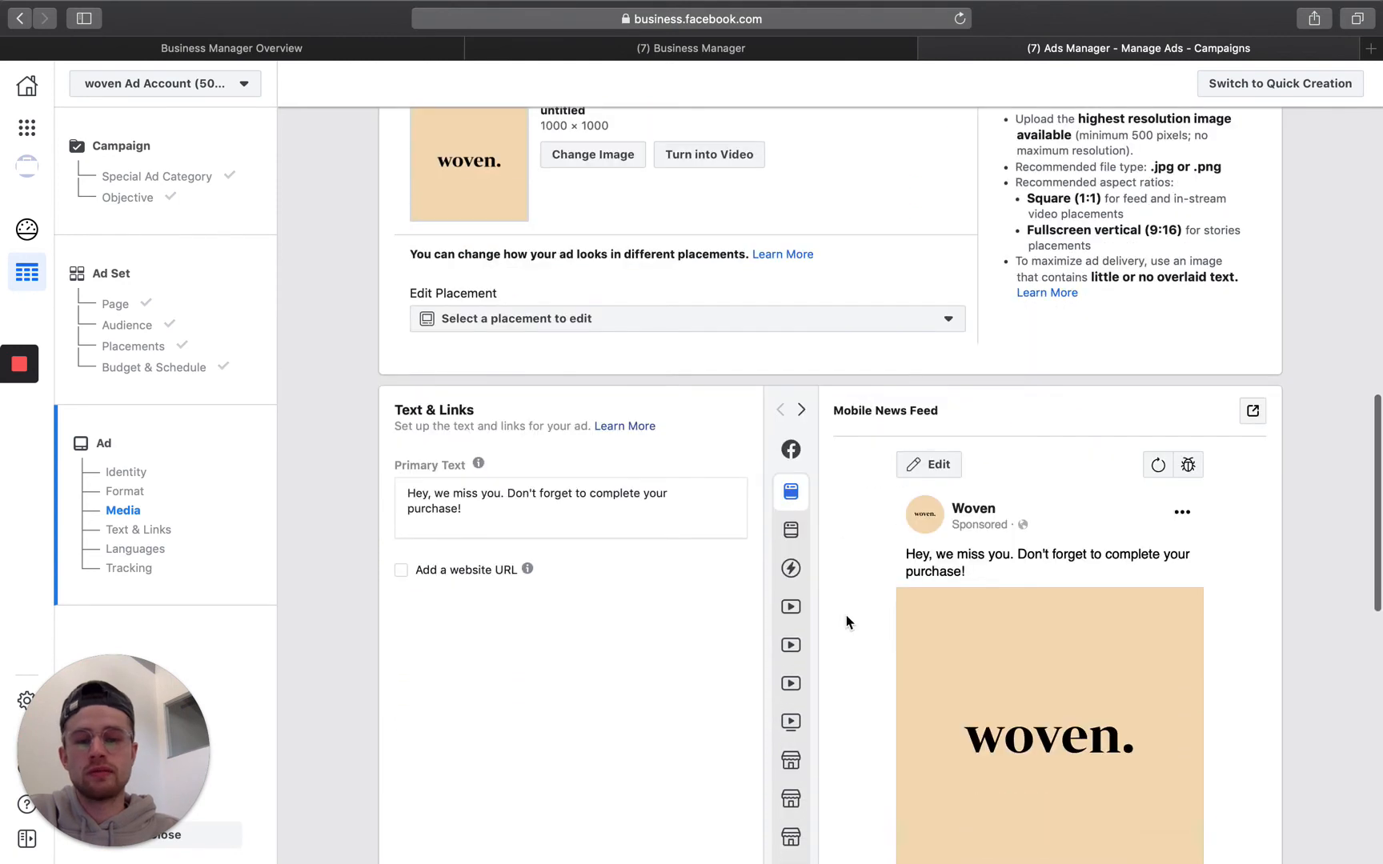
{"action": "scroll", "coordinate": [846, 616], "scroll_direction": "down", "scroll_amount": 3}
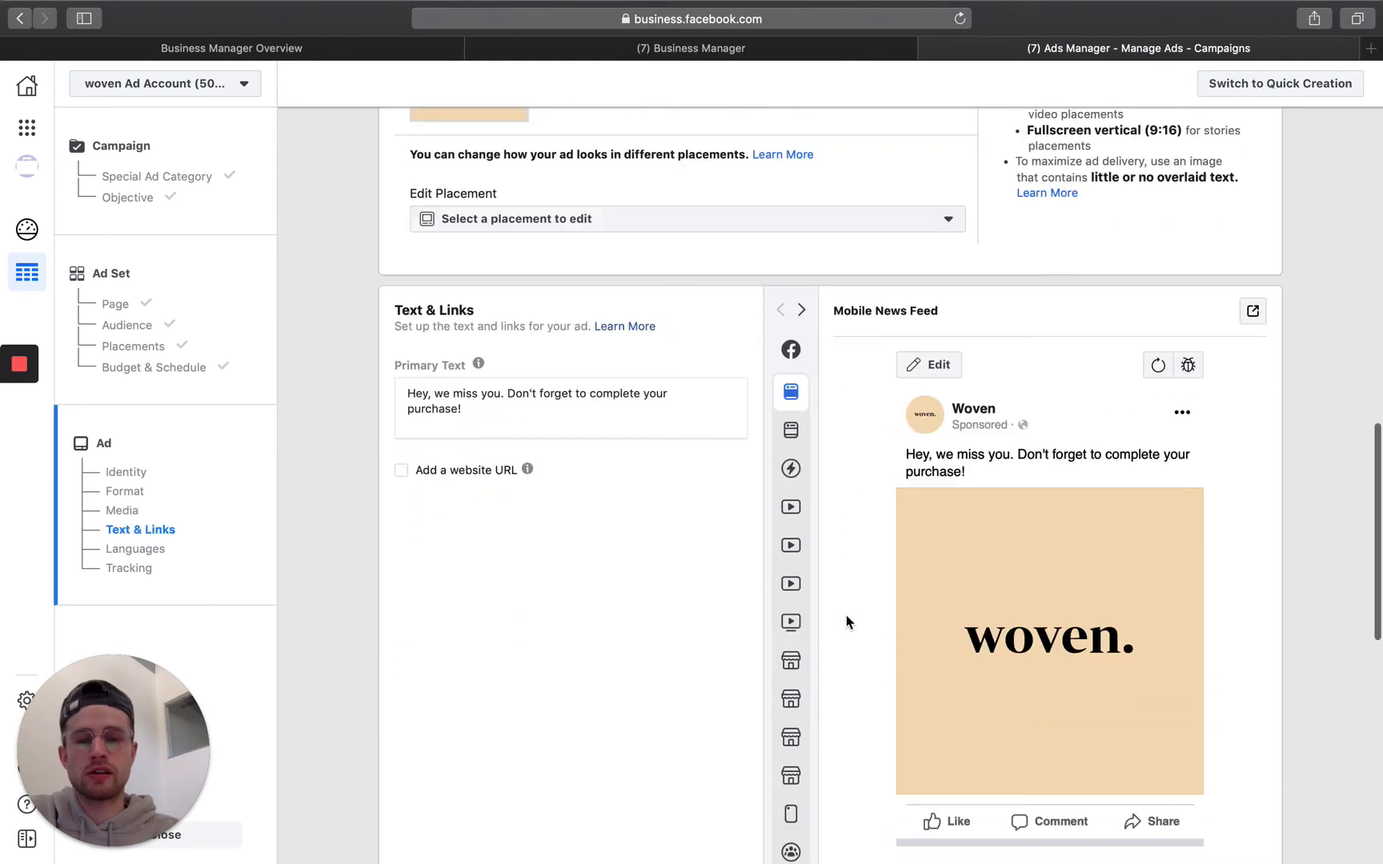
{"action": "scroll", "coordinate": [847, 622], "scroll_direction": "up", "scroll_amount": 3}
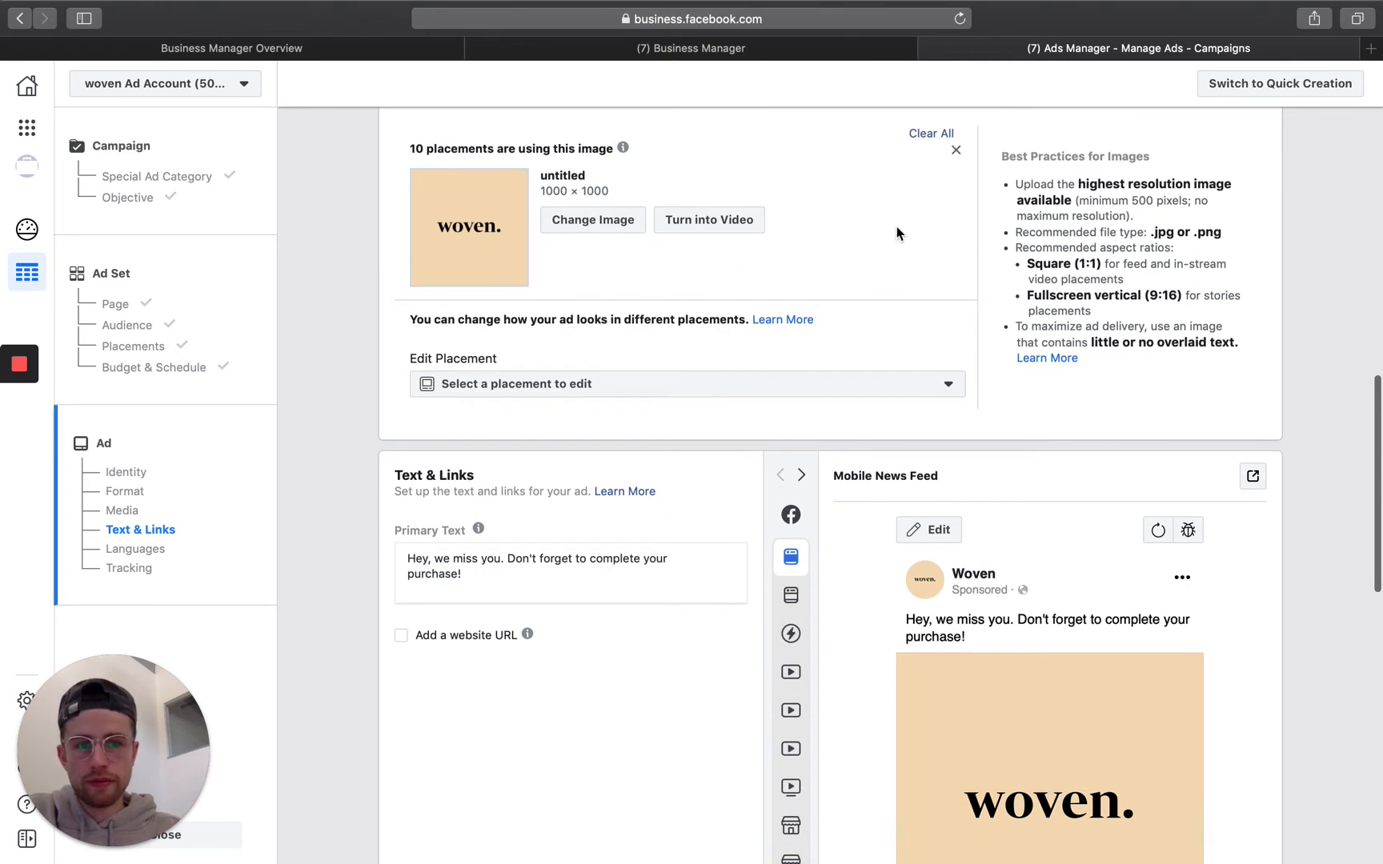
{"action": "scroll", "coordinate": [1122, 316], "scroll_direction": "up", "scroll_amount": 2}
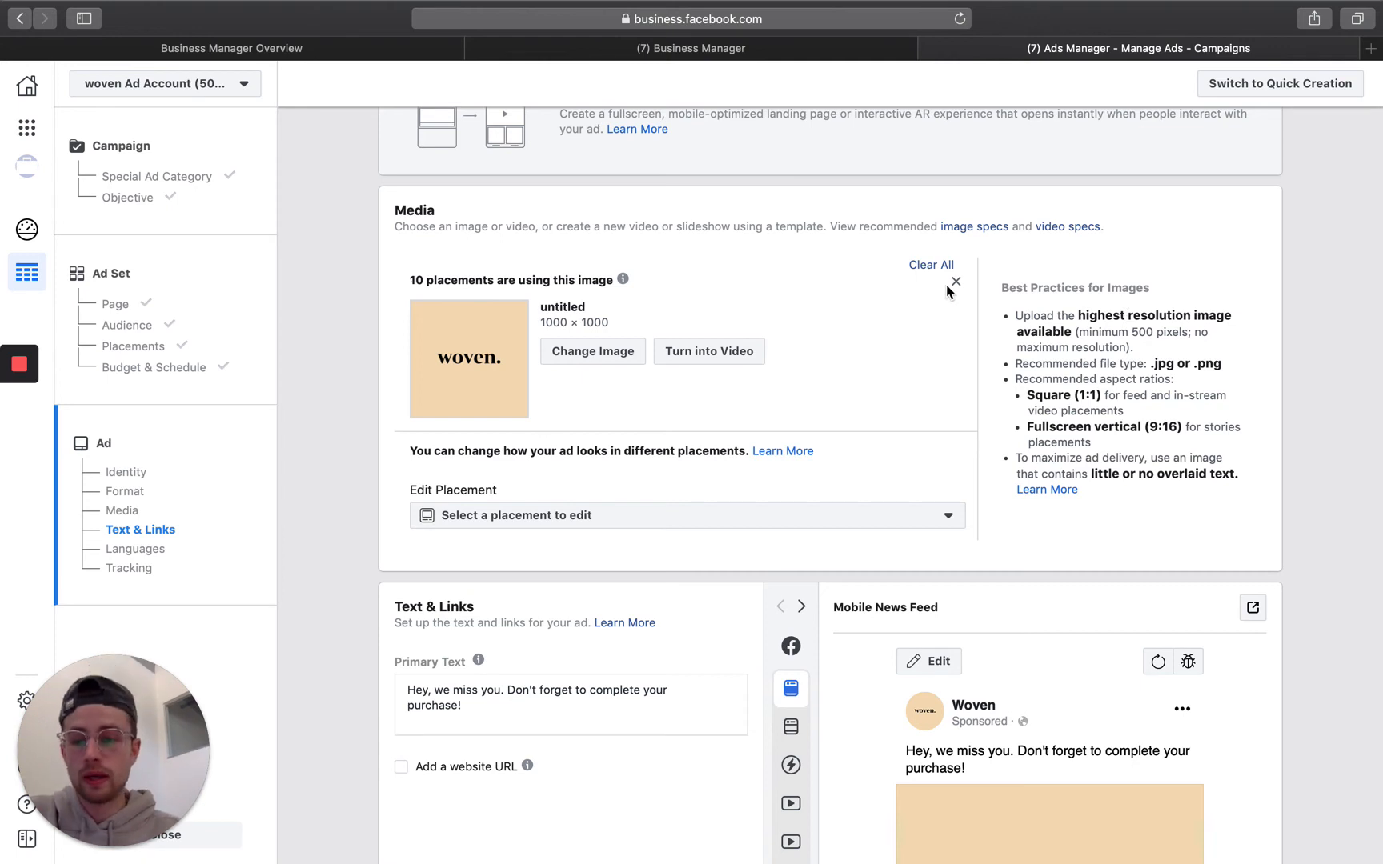
{"action": "scroll", "coordinate": [709, 468], "scroll_direction": "down", "scroll_amount": 1}
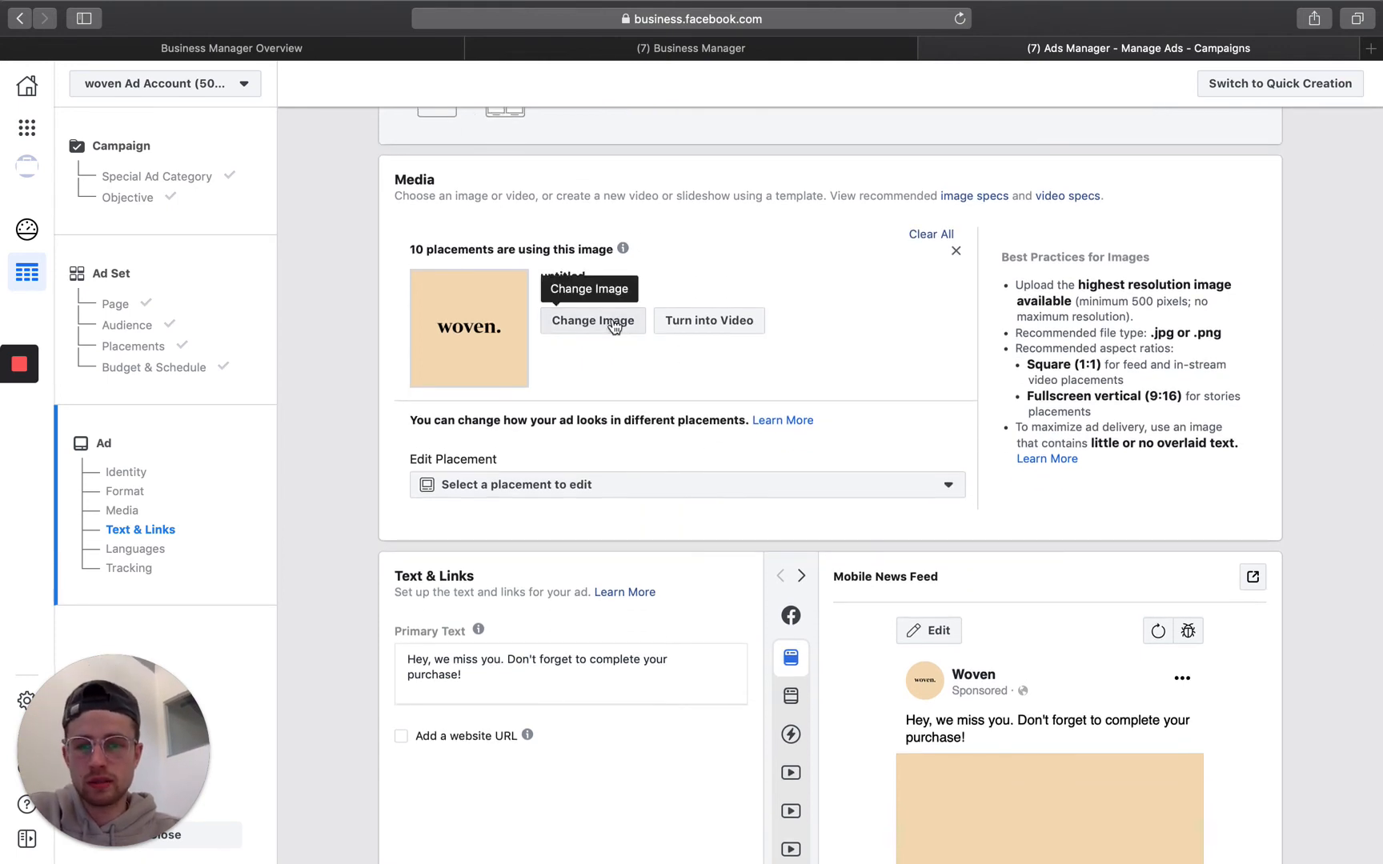
{"action": "scroll", "coordinate": [613, 326], "scroll_direction": "down", "scroll_amount": 1}
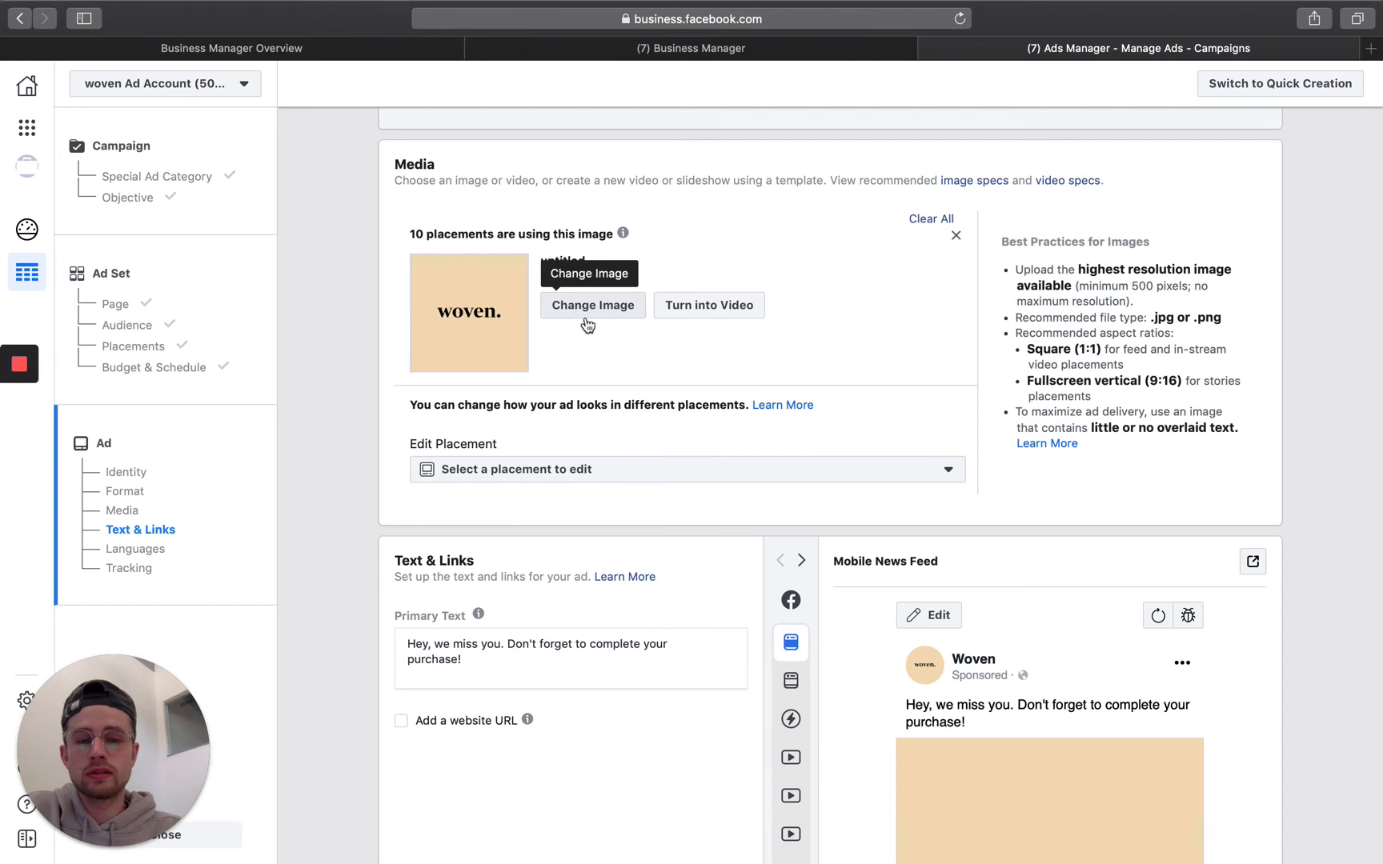
{"action": "mouse_move", "coordinate": [622, 233]}
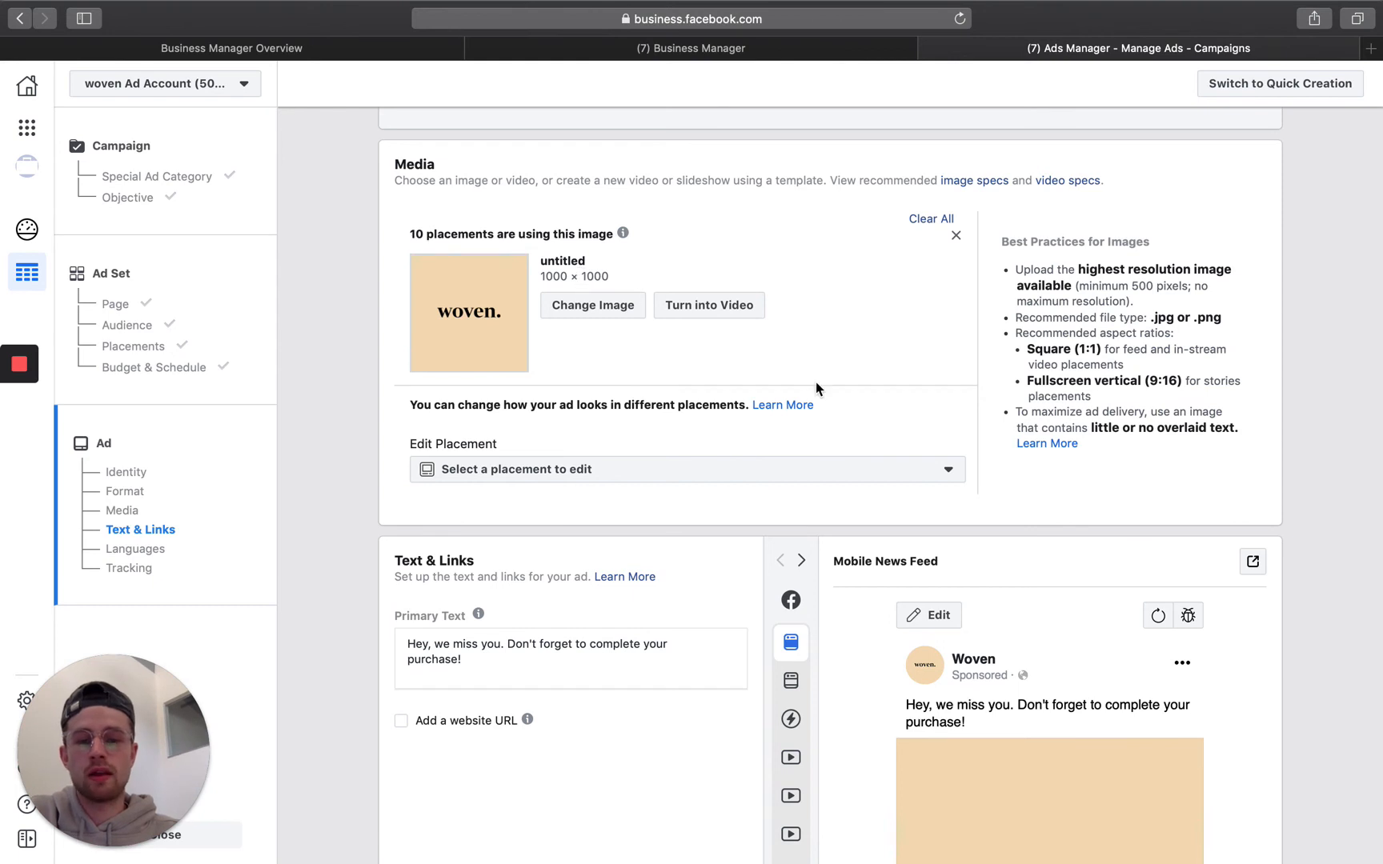
{"action": "scroll", "coordinate": [816, 382], "scroll_direction": "down", "scroll_amount": 3}
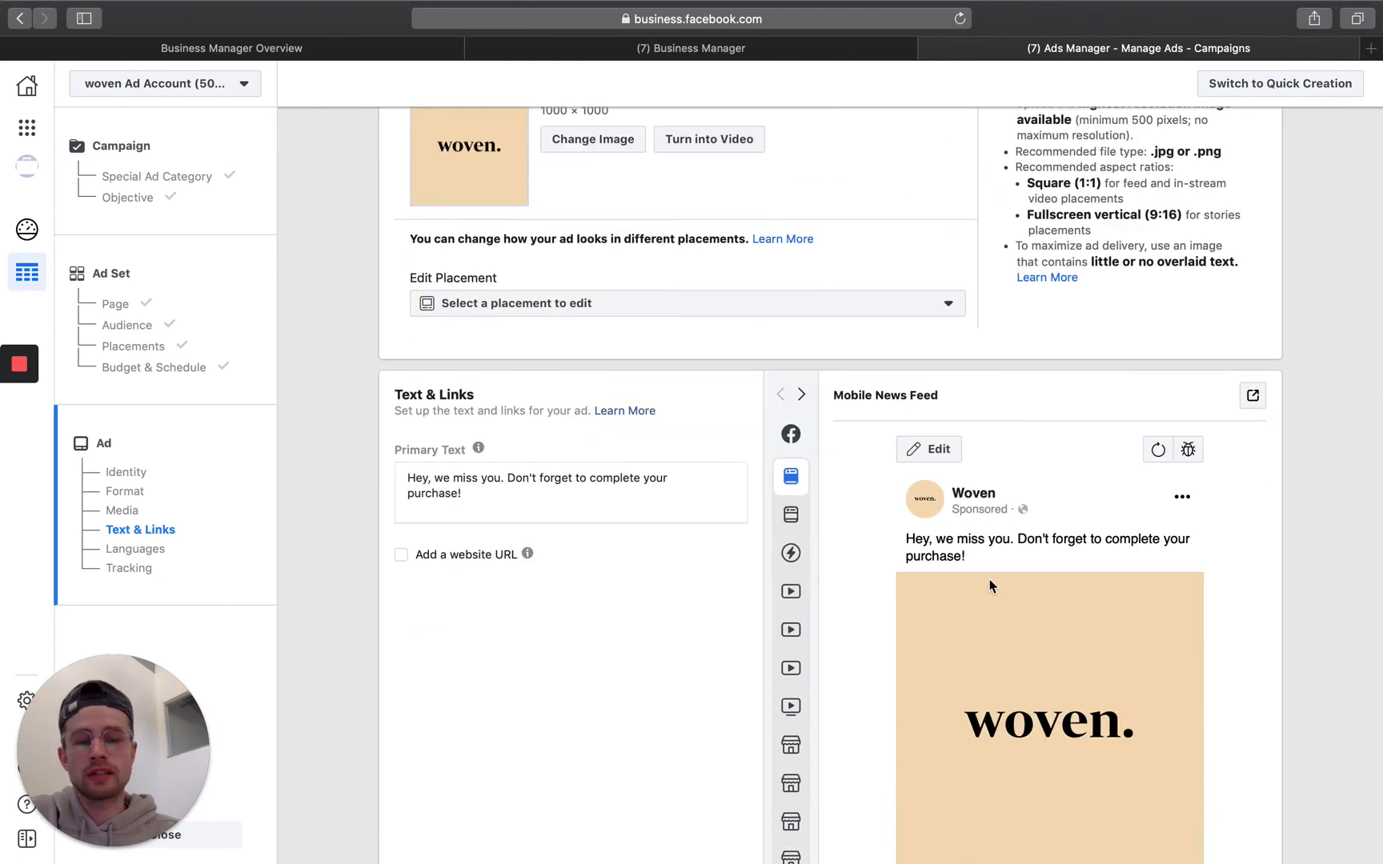
Step: View the placement groups and single placements available for customizing the ad's media, and close the list without choosing one
{"action": "scroll", "coordinate": [990, 586], "scroll_direction": "up", "scroll_amount": 3}
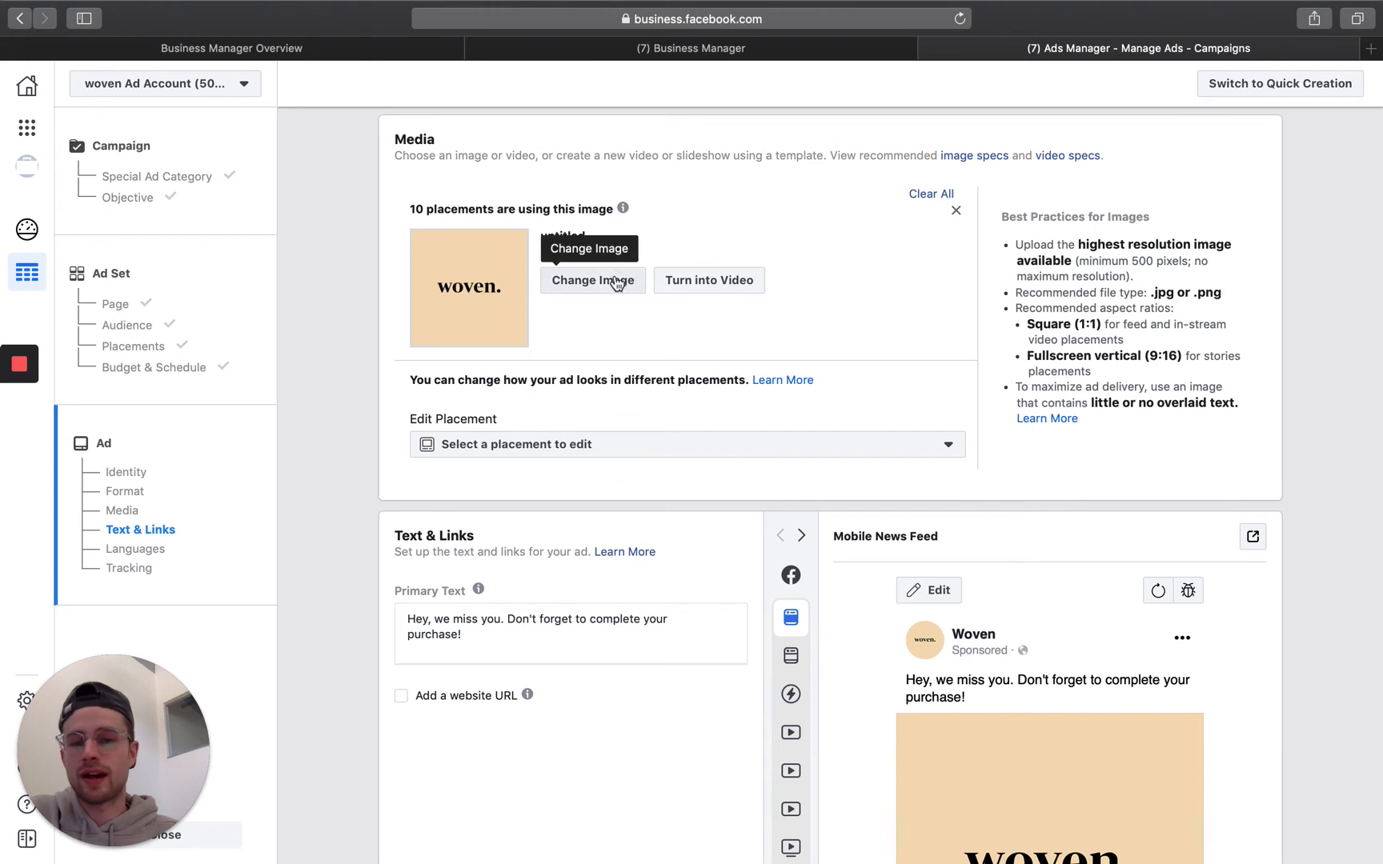
{"action": "left_click", "coordinate": [534, 446]}
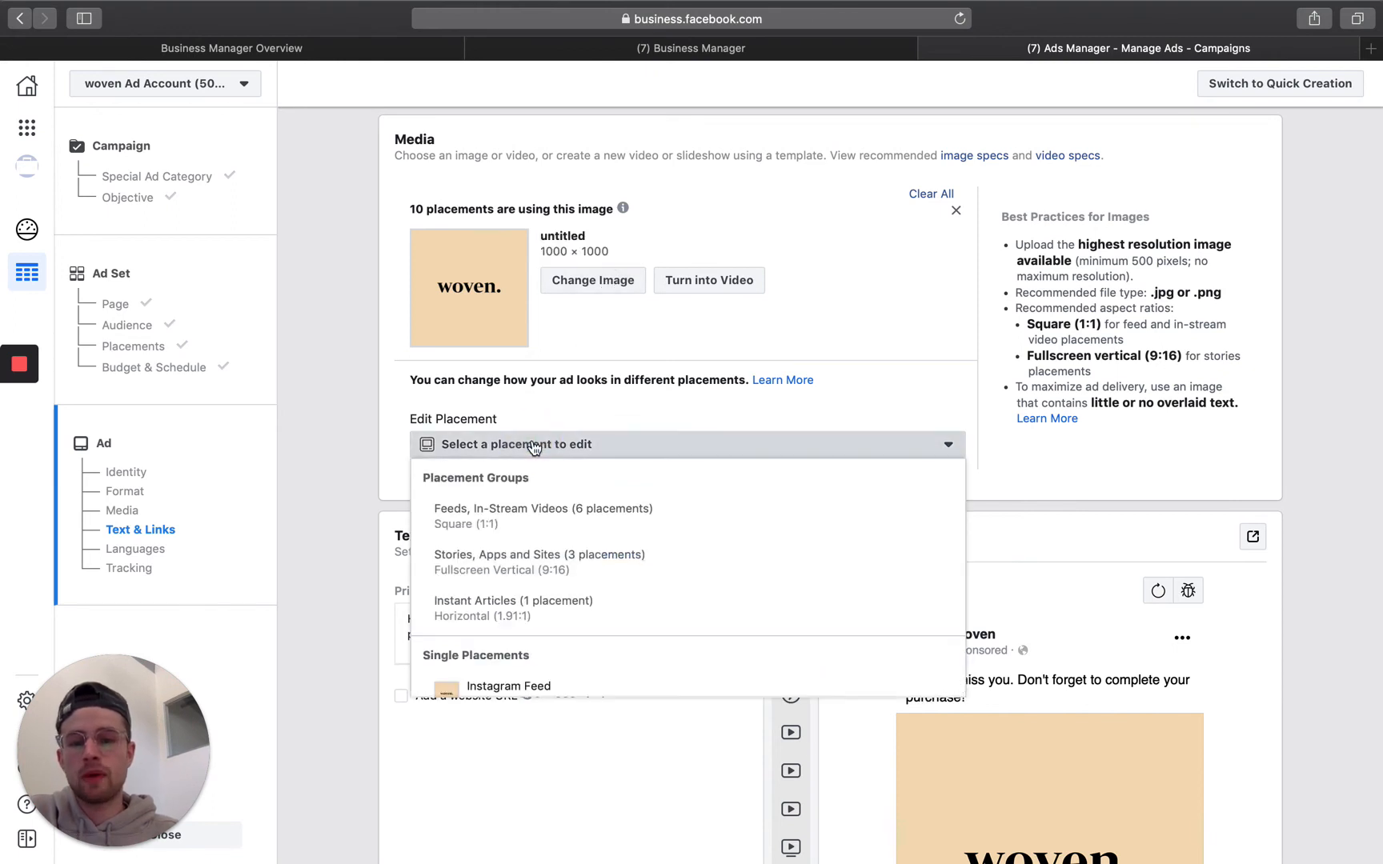
{"action": "scroll", "coordinate": [545, 536], "scroll_direction": "down", "scroll_amount": 2}
{"action": "scroll", "coordinate": [616, 528], "scroll_direction": "up", "scroll_amount": 3}
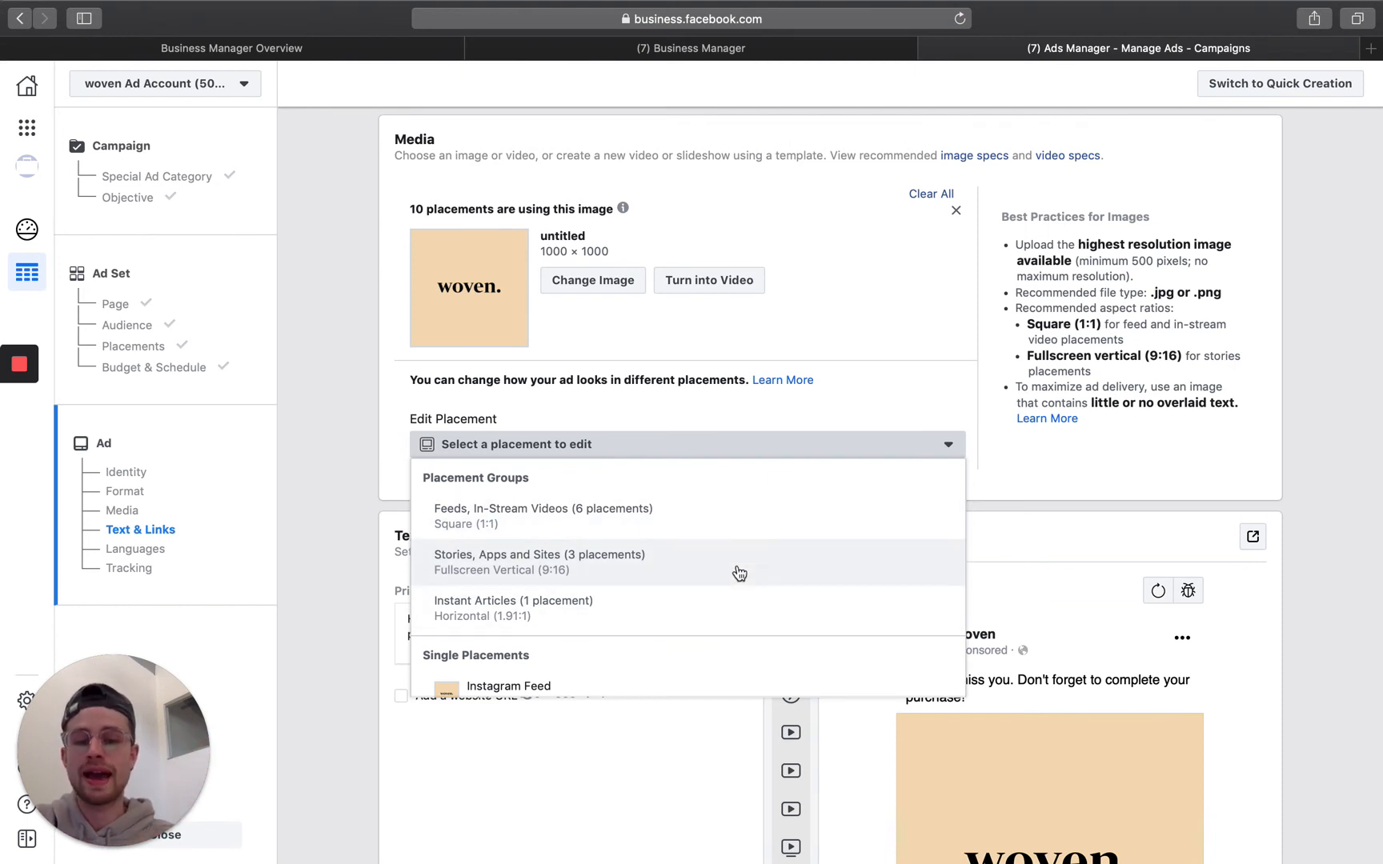
{"action": "left_click", "coordinate": [726, 410]}
Step: Review the Text & Links settings against the Mobile News Feed preview, and check the Media section's image options again
{"action": "scroll", "coordinate": [797, 432], "scroll_direction": "down", "scroll_amount": 2}
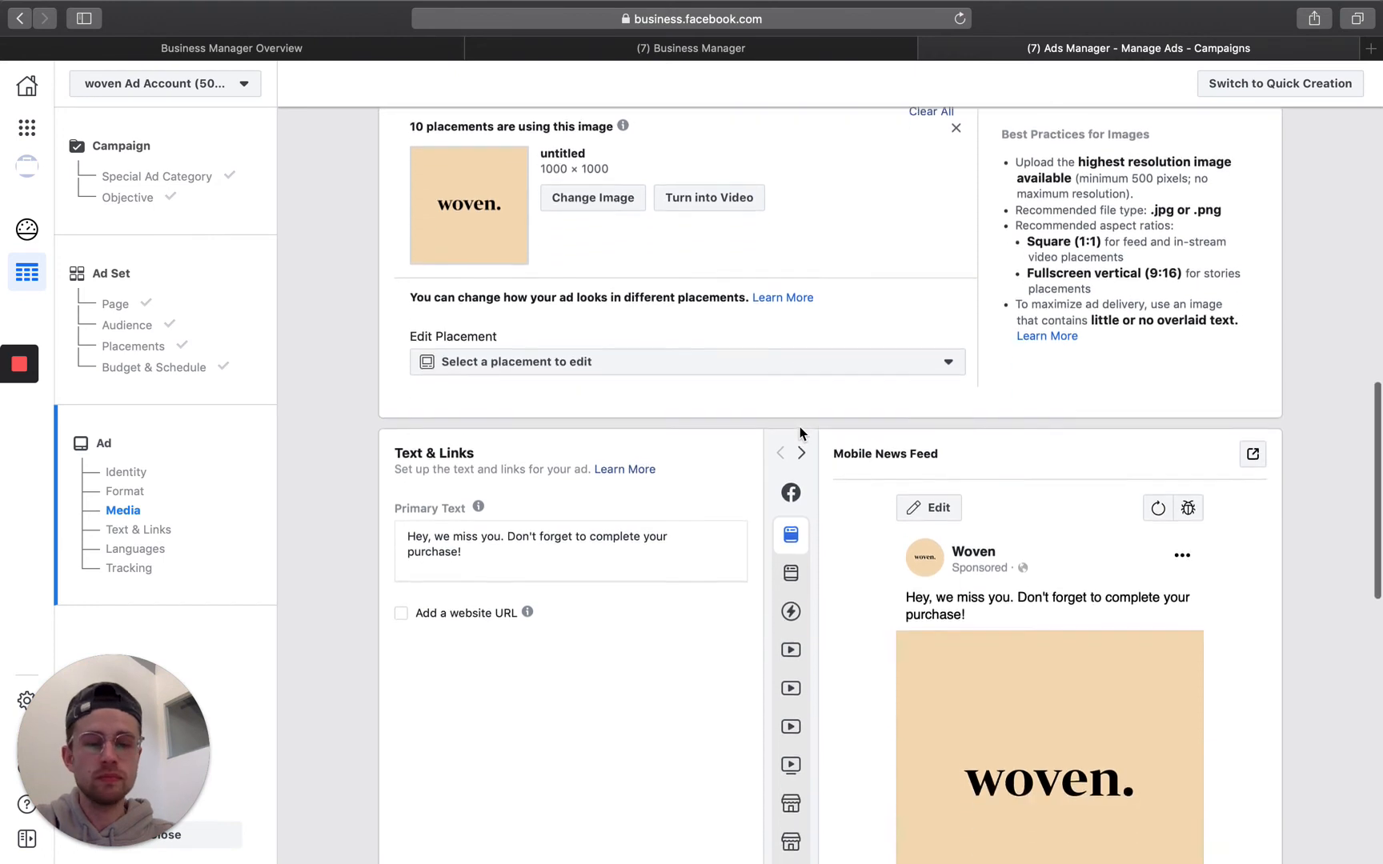
{"action": "scroll", "coordinate": [800, 433], "scroll_direction": "down", "scroll_amount": 1}
{"action": "scroll", "coordinate": [1152, 657], "scroll_direction": "down", "scroll_amount": 2}
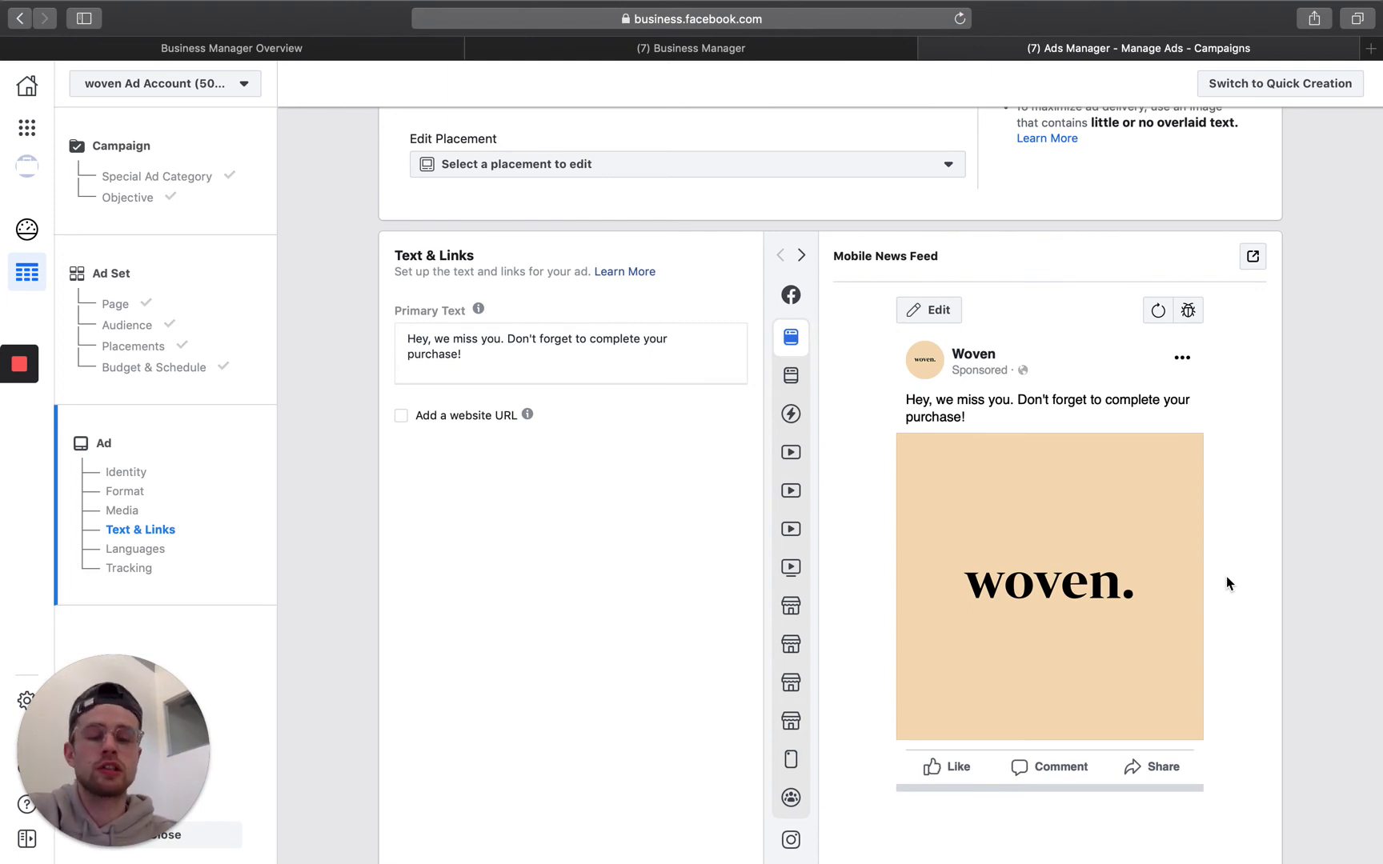
{"action": "scroll", "coordinate": [1226, 584], "scroll_direction": "up", "scroll_amount": 2}
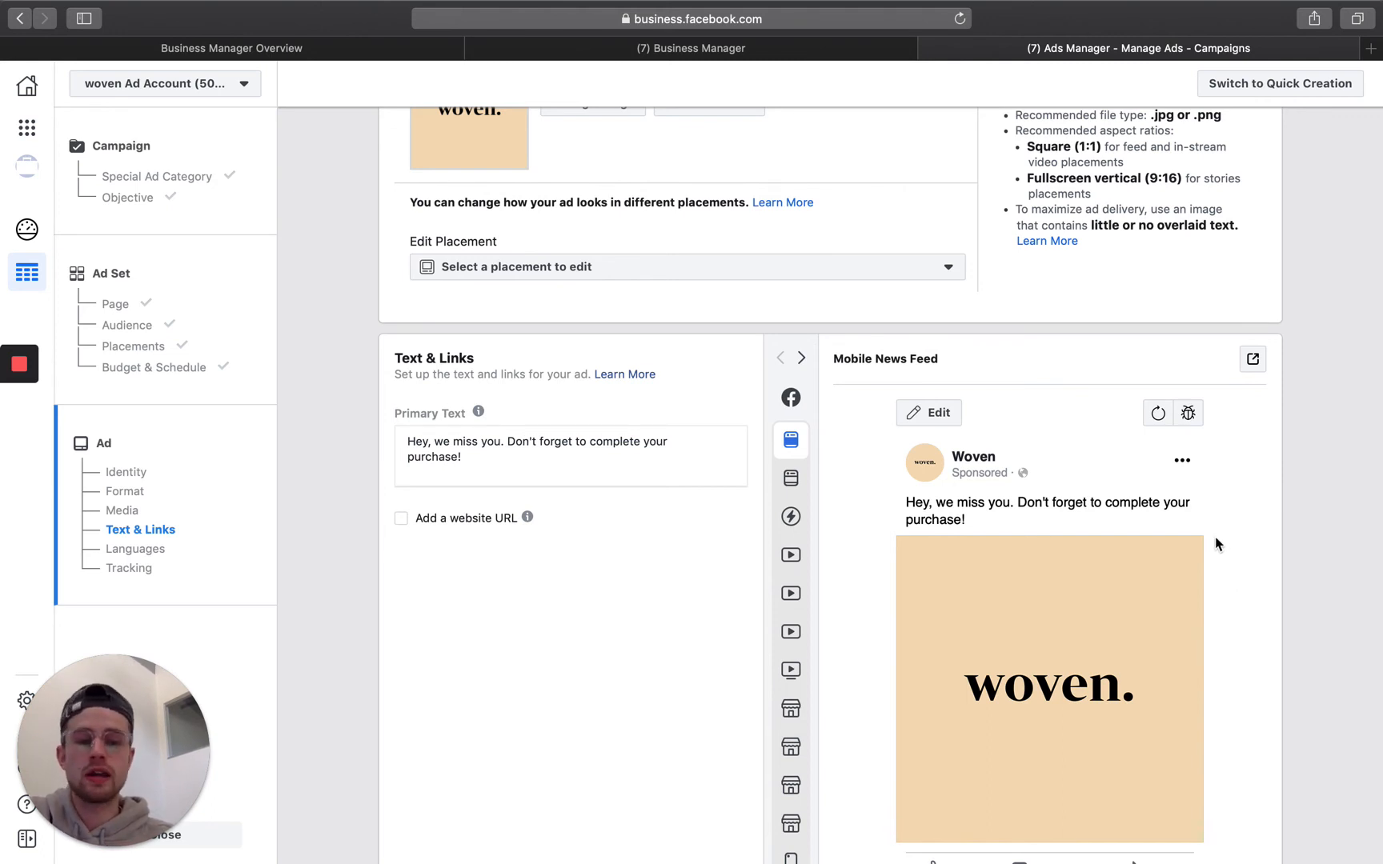
{"action": "scroll", "coordinate": [1217, 544], "scroll_direction": "up", "scroll_amount": 1}
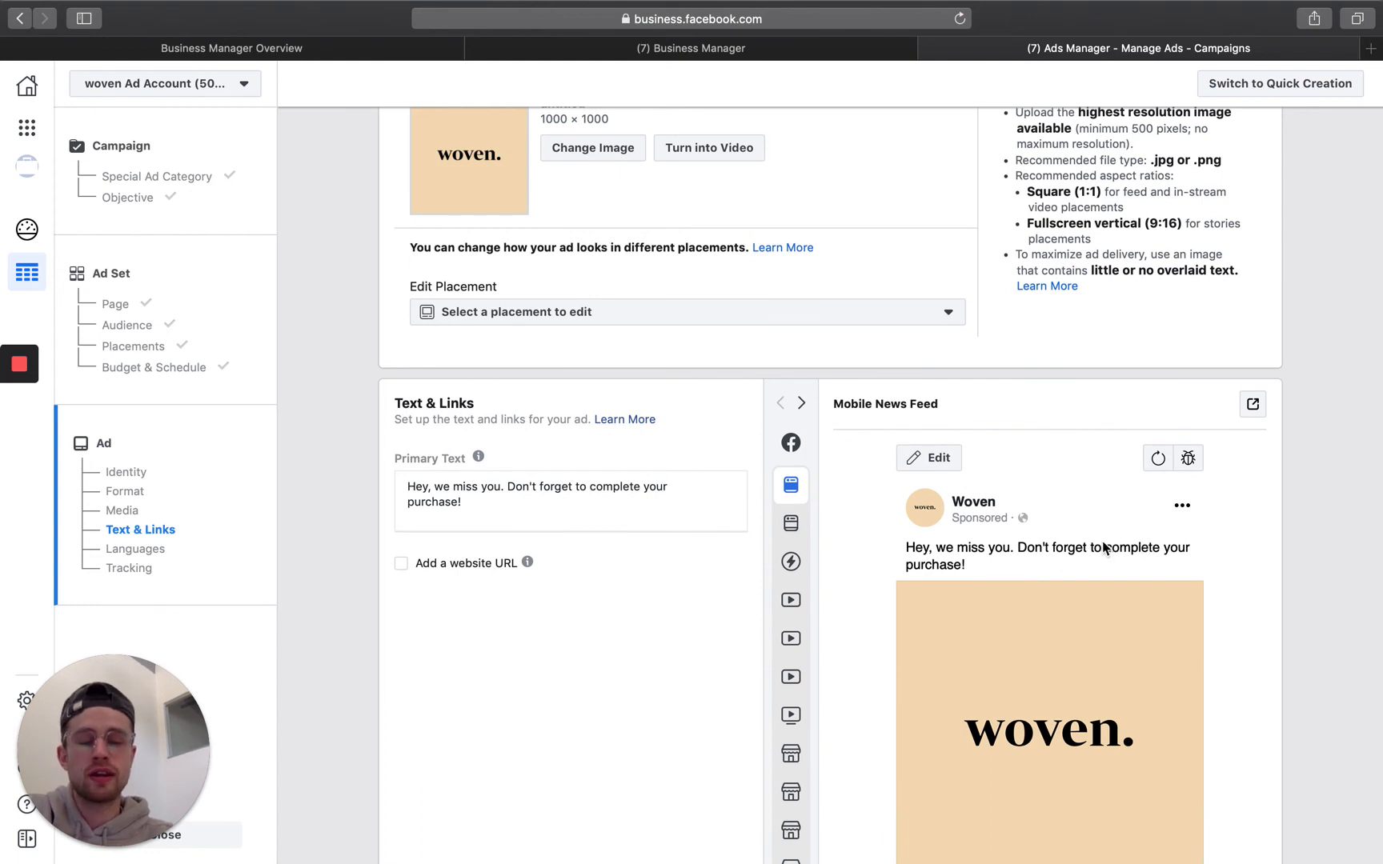
{"action": "scroll", "coordinate": [1105, 549], "scroll_direction": "up", "scroll_amount": 3}
{"action": "scroll", "coordinate": [1103, 548], "scroll_direction": "up", "scroll_amount": 2}
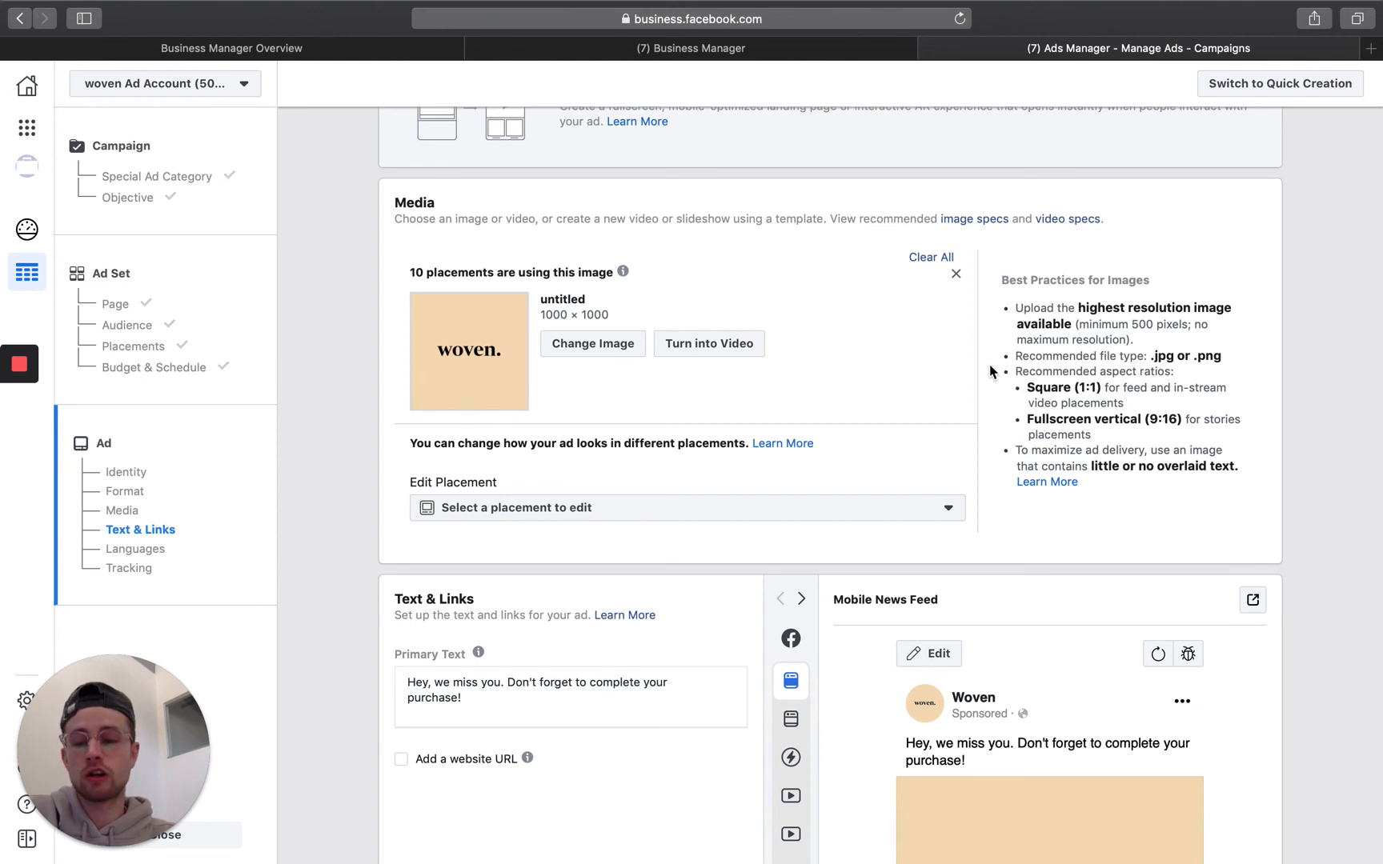
{"action": "scroll", "coordinate": [992, 372], "scroll_direction": "down", "scroll_amount": 1}
{"action": "scroll", "coordinate": [992, 372], "scroll_direction": "up", "scroll_amount": 1}
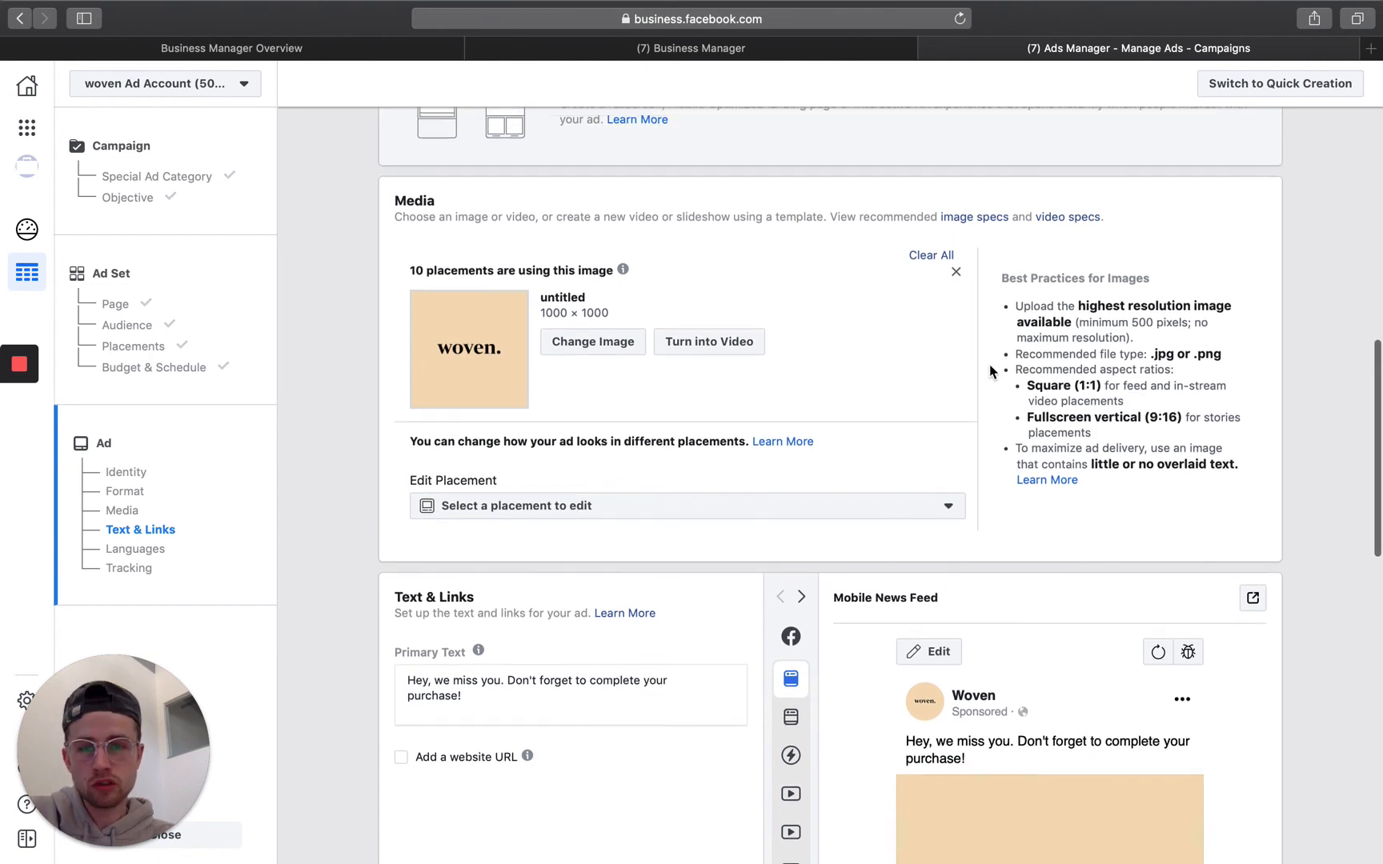
{"action": "scroll", "coordinate": [662, 234], "scroll_direction": "down", "scroll_amount": 1}
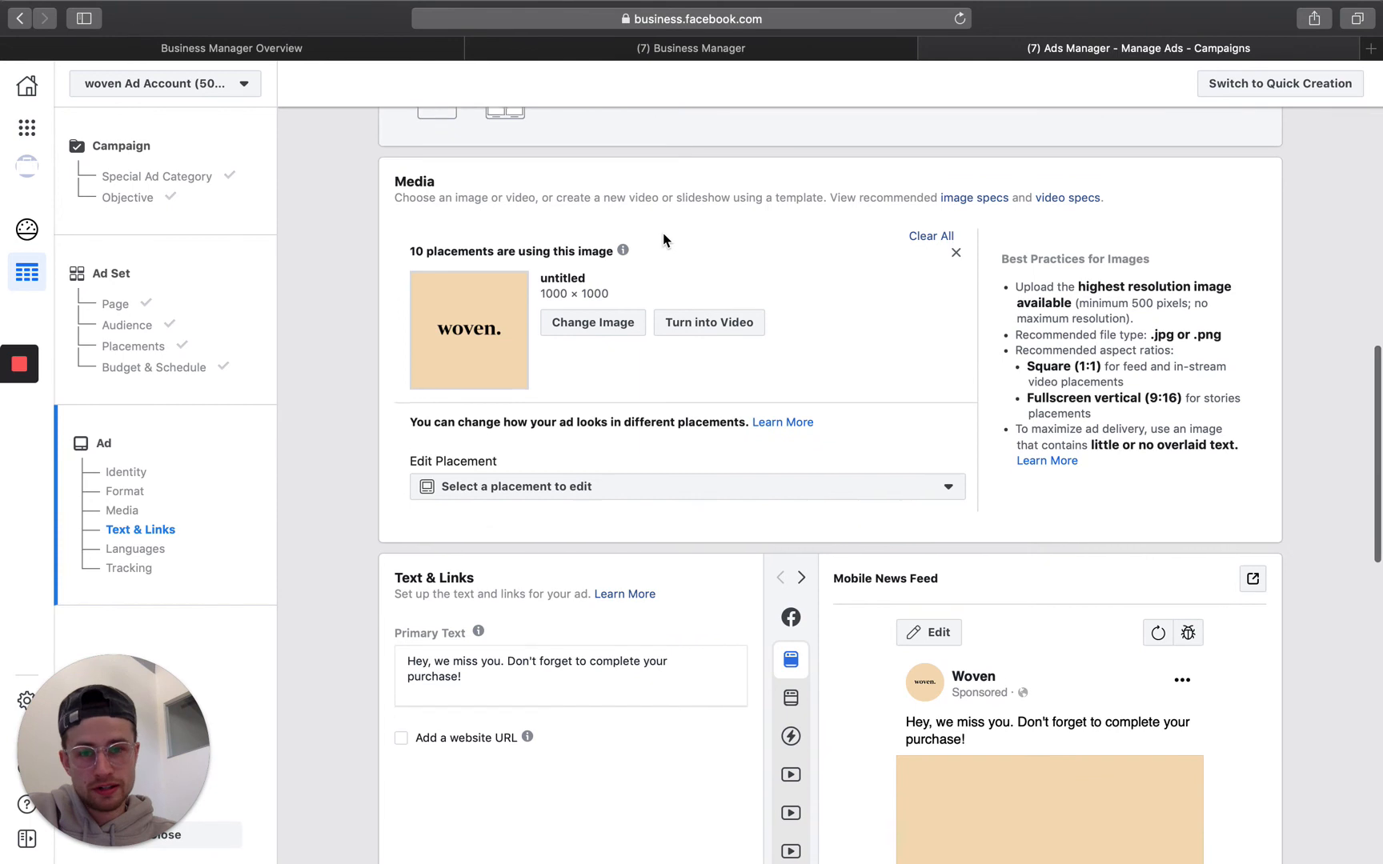
Step: Examine the ad's Media and Text & Links sections, including the current primary text and the guidance on its recommended length
{"action": "scroll", "coordinate": [663, 234], "scroll_direction": "down", "scroll_amount": 2}
{"action": "scroll", "coordinate": [663, 237], "scroll_direction": "down", "scroll_amount": 1}
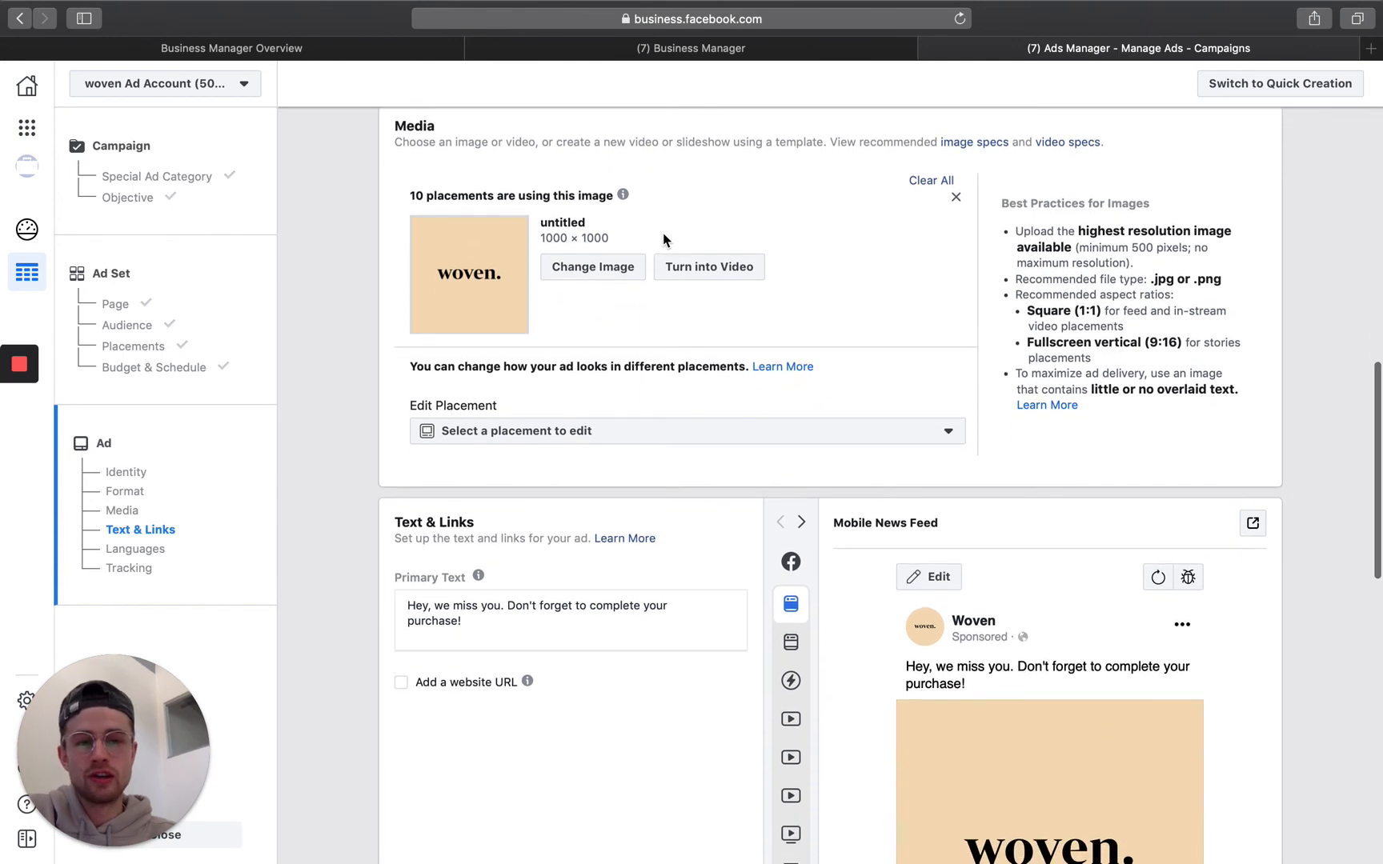
{"action": "scroll", "coordinate": [818, 360], "scroll_direction": "down", "scroll_amount": 2}
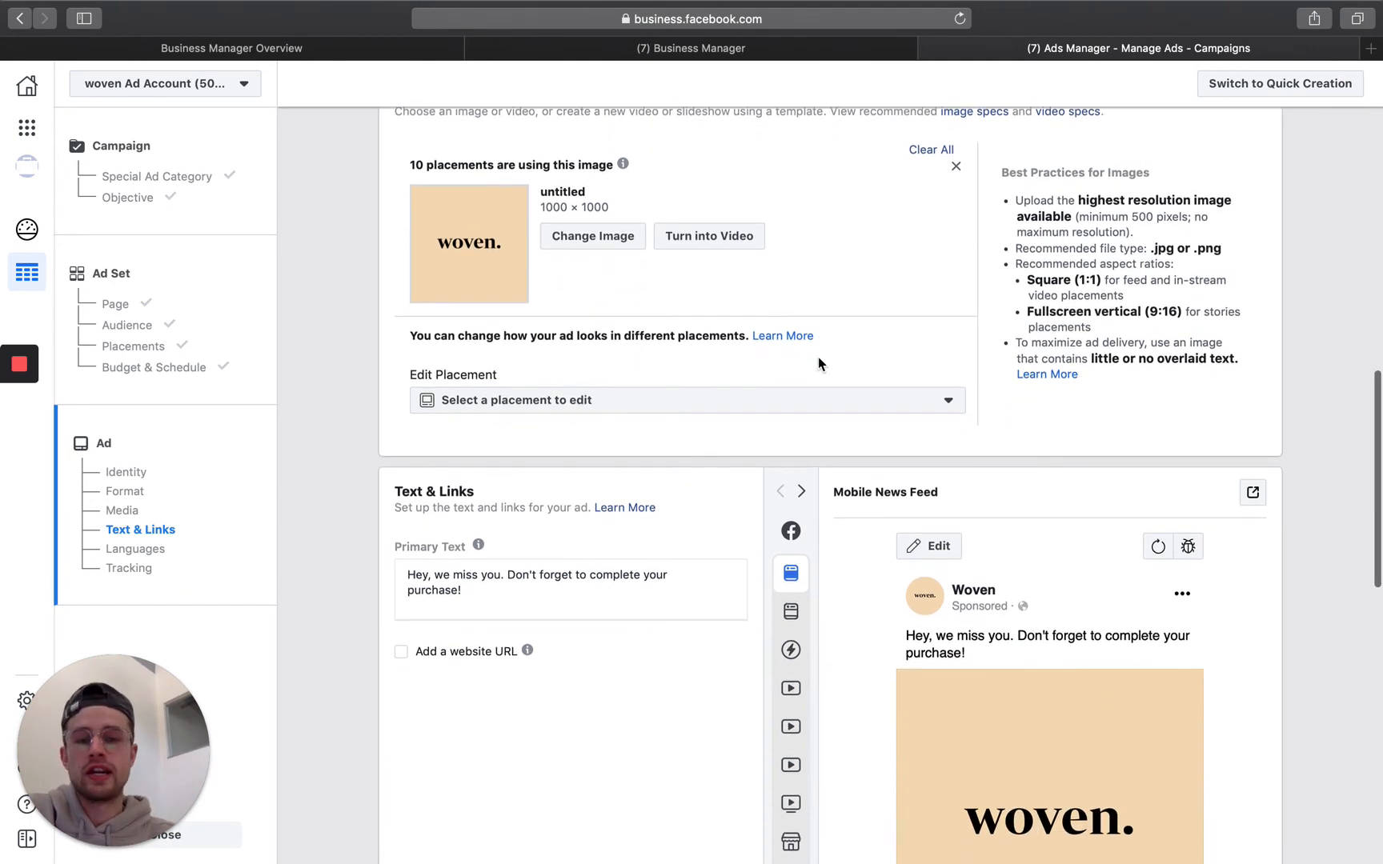
{"action": "scroll", "coordinate": [818, 360], "scroll_direction": "down", "scroll_amount": 1}
{"action": "scroll", "coordinate": [604, 460], "scroll_direction": "down", "scroll_amount": 4}
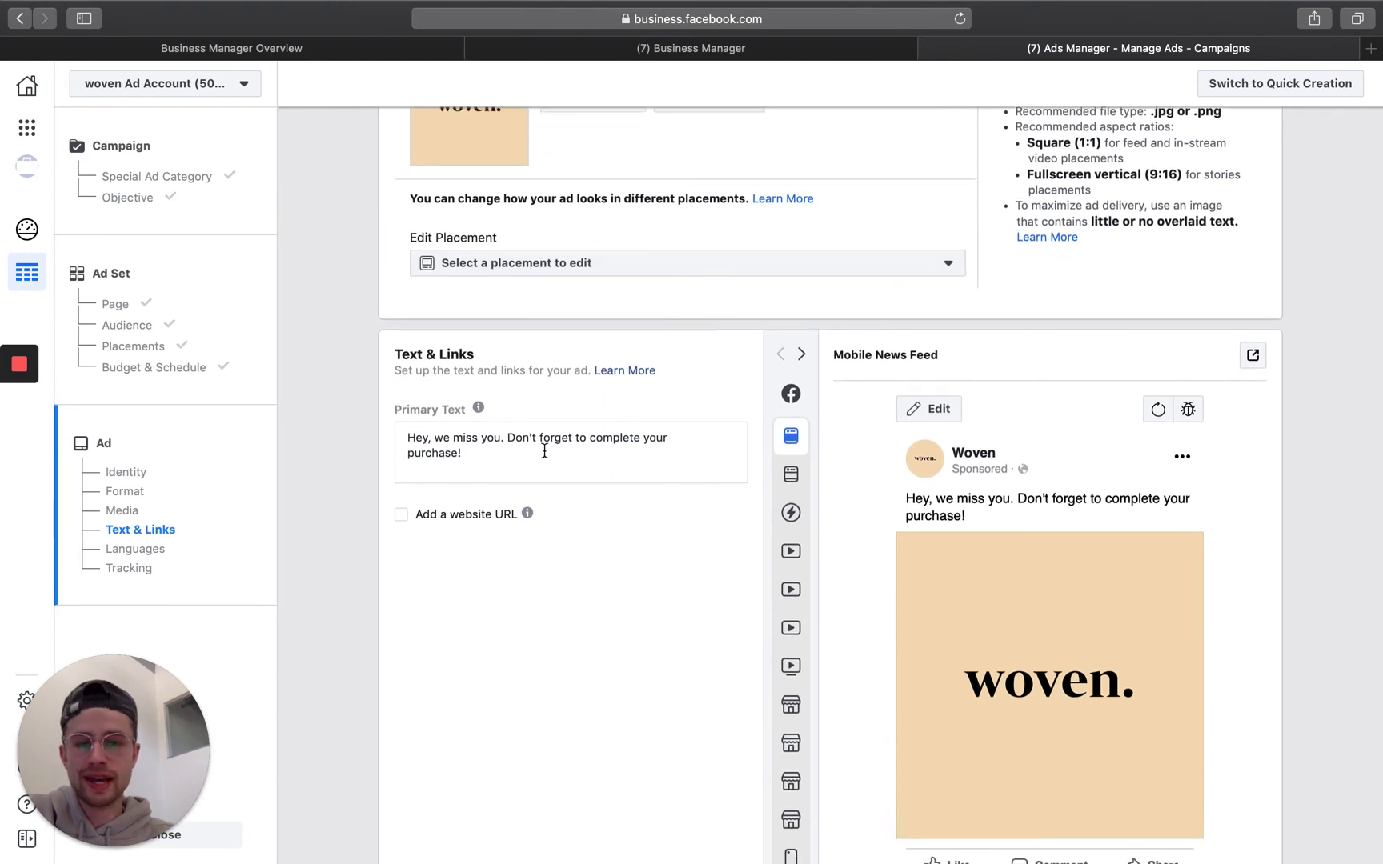
{"action": "scroll", "coordinate": [544, 451], "scroll_direction": "down", "scroll_amount": 2}
{"action": "left_click", "coordinate": [462, 417]}
{"action": "left_click_drag", "start_coordinate": [462, 417], "coordinate": [400, 398]}
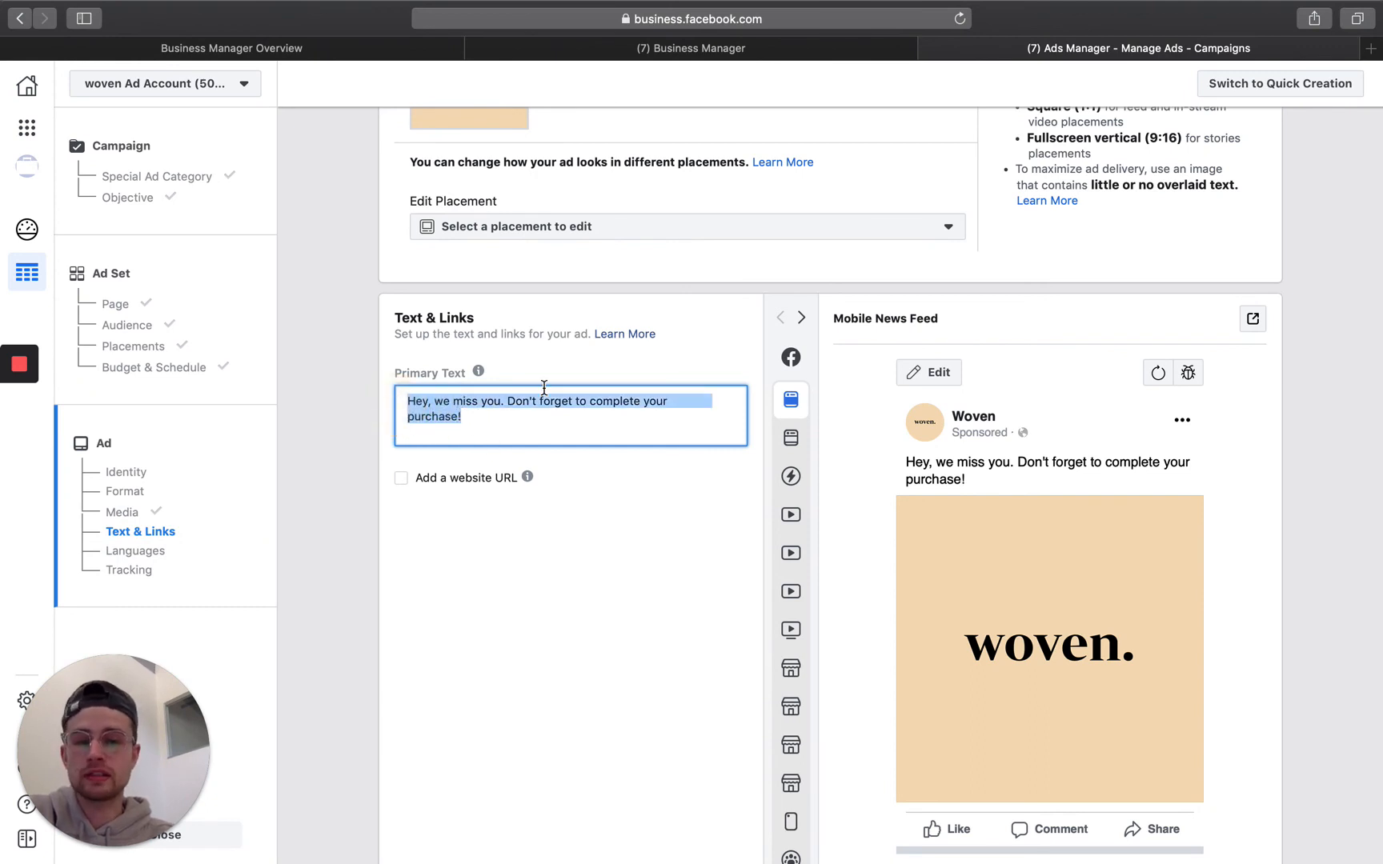
{"action": "mouse_move", "coordinate": [485, 377]}
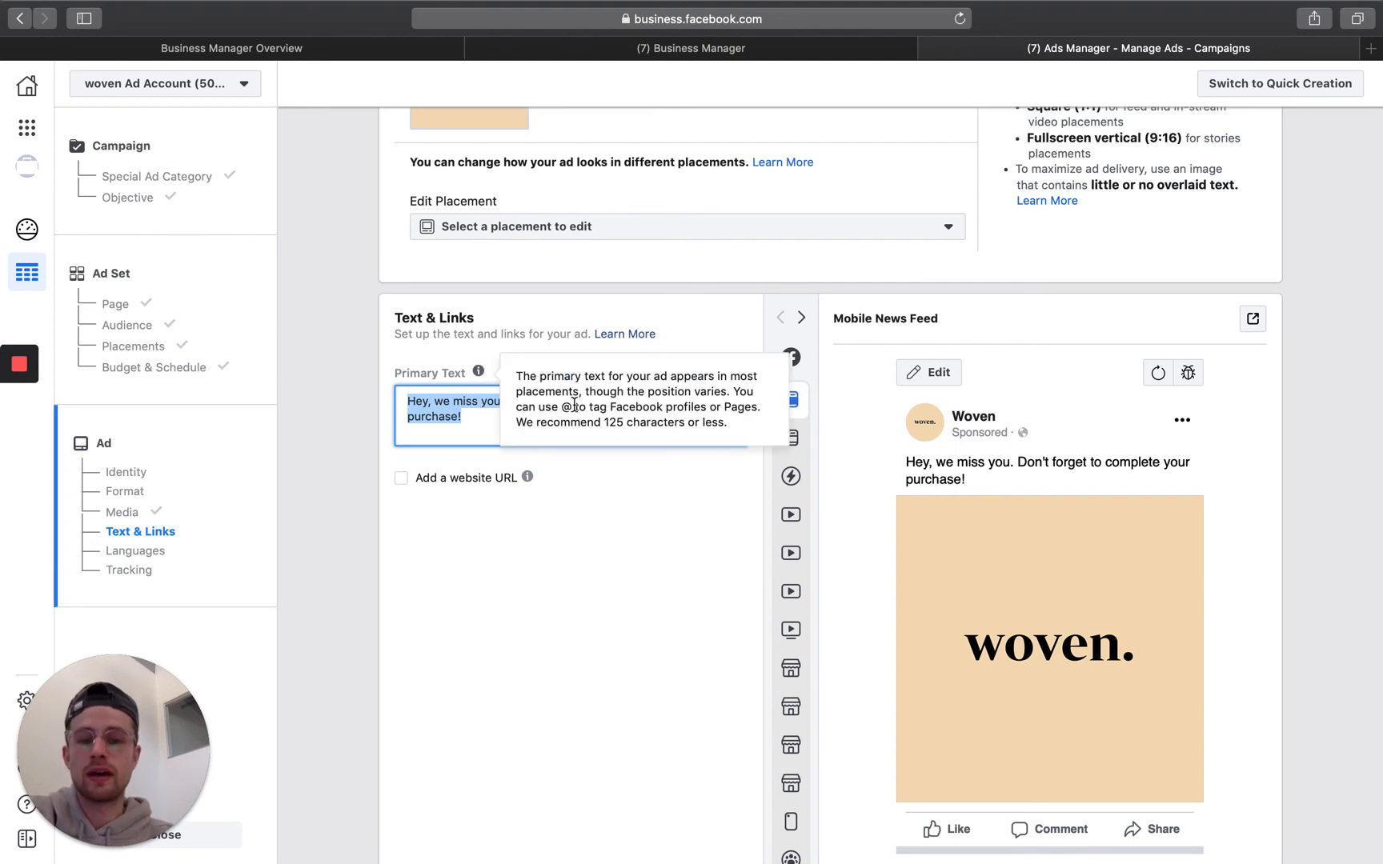
{"action": "left_click", "coordinate": [491, 418]}
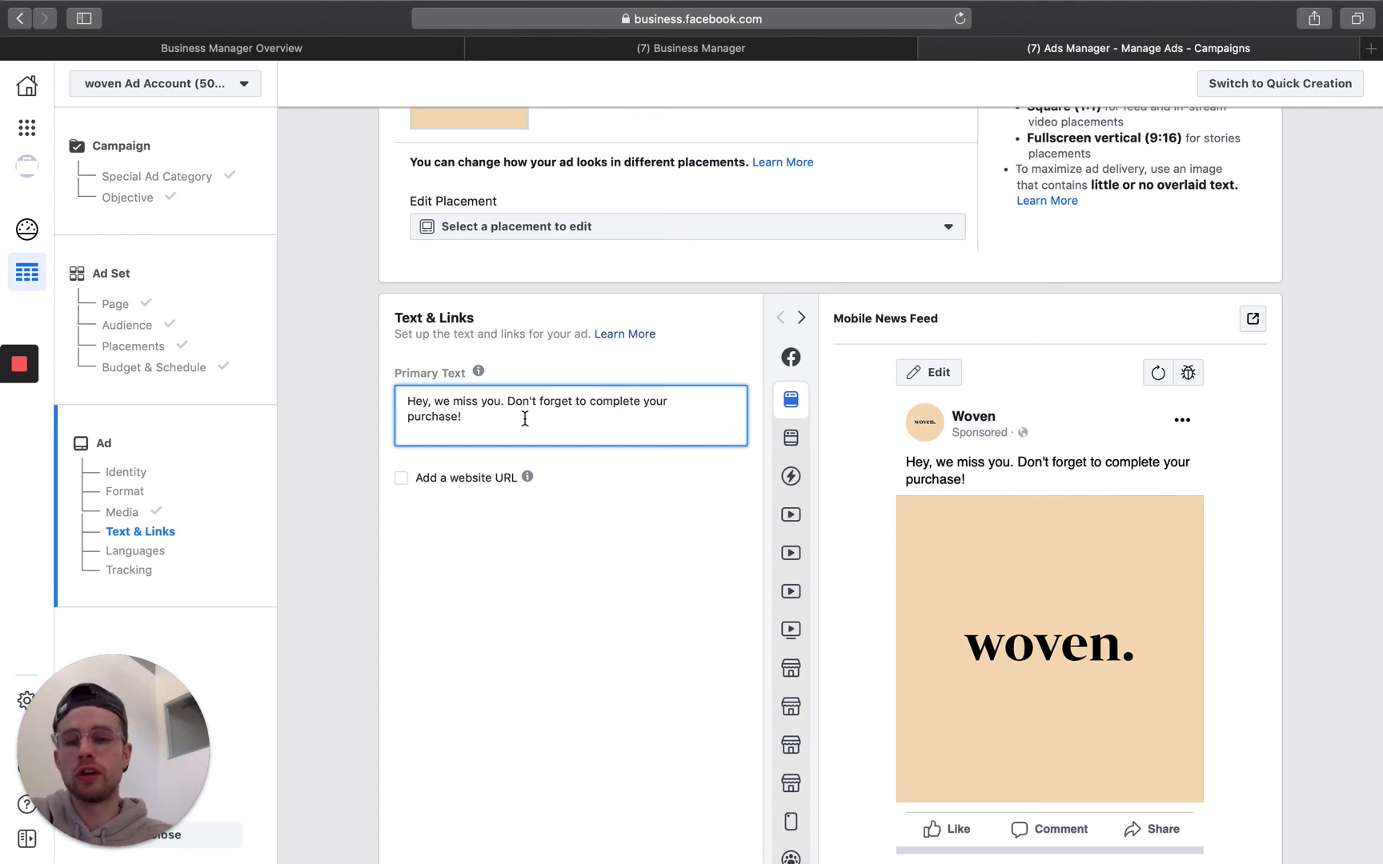
Step: Replace the ad's primary text with "SAT prep coming to Richmond."
{"action": "scroll", "coordinate": [524, 419], "scroll_direction": "down", "scroll_amount": 1}
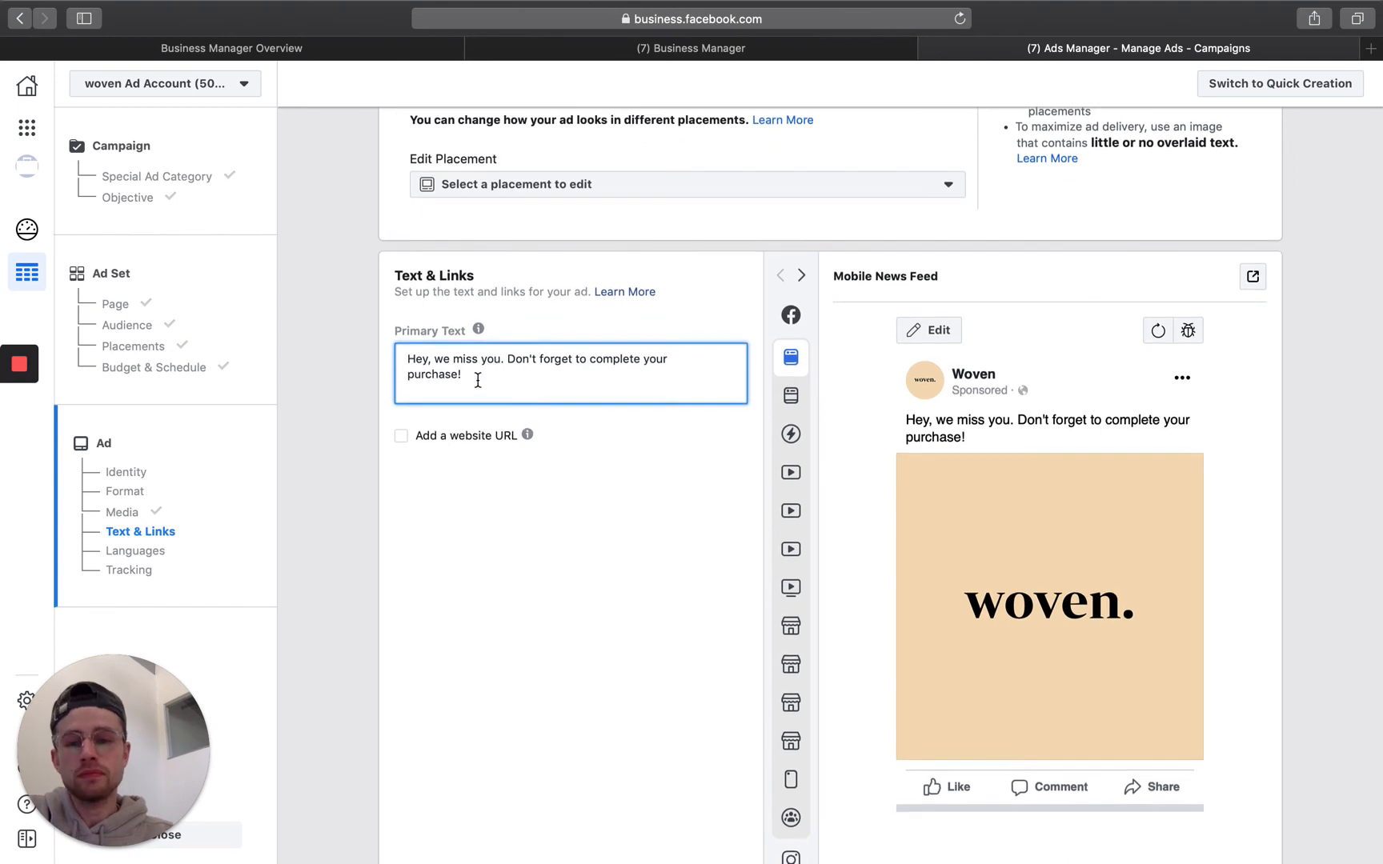
{"action": "left_click_drag", "start_coordinate": [477, 381], "coordinate": [410, 355]}
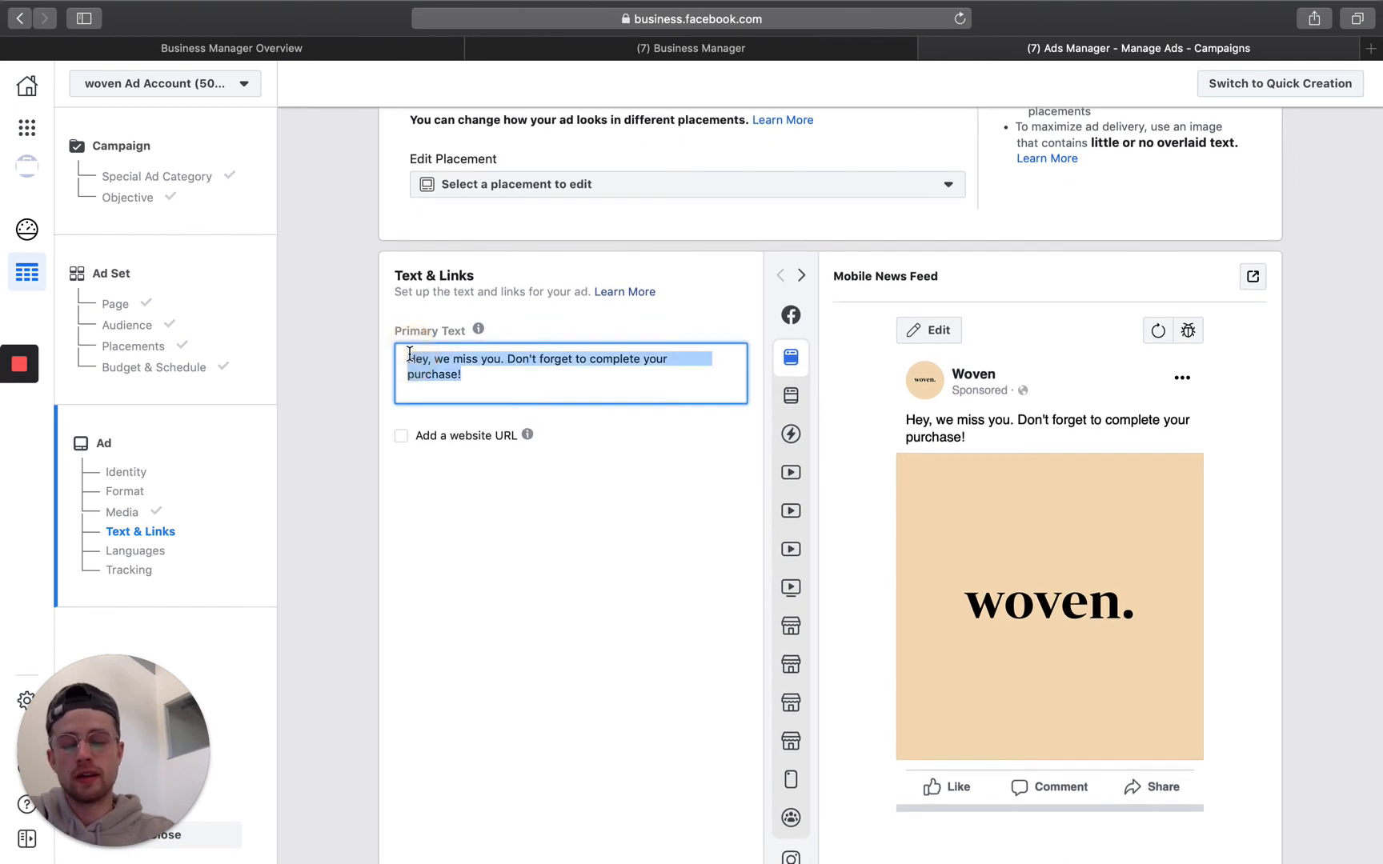
{"action": "type", "text": "SAT P"}
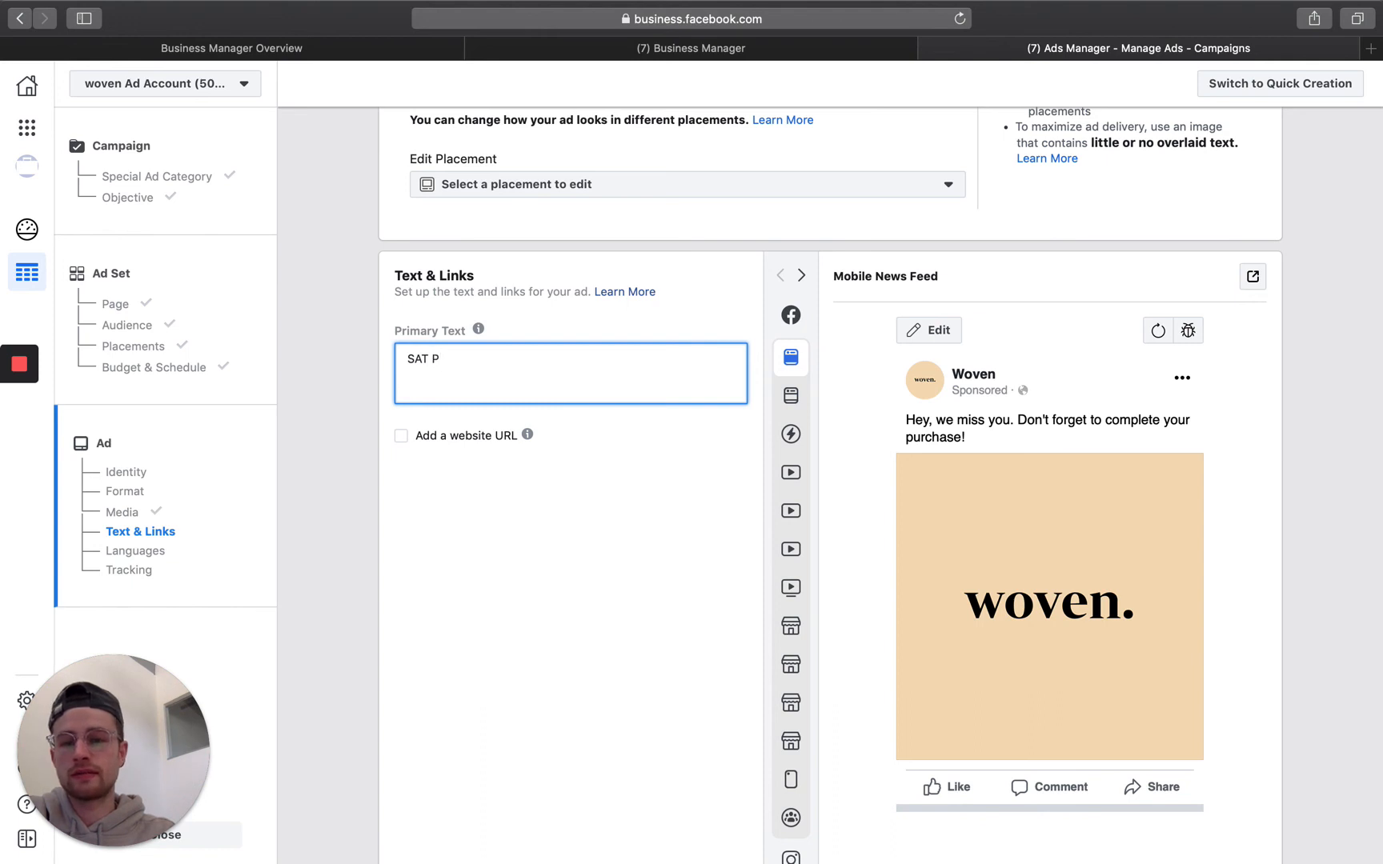
{"action": "key", "text": "BackSpace"}
{"action": "type", "text": "pre"}
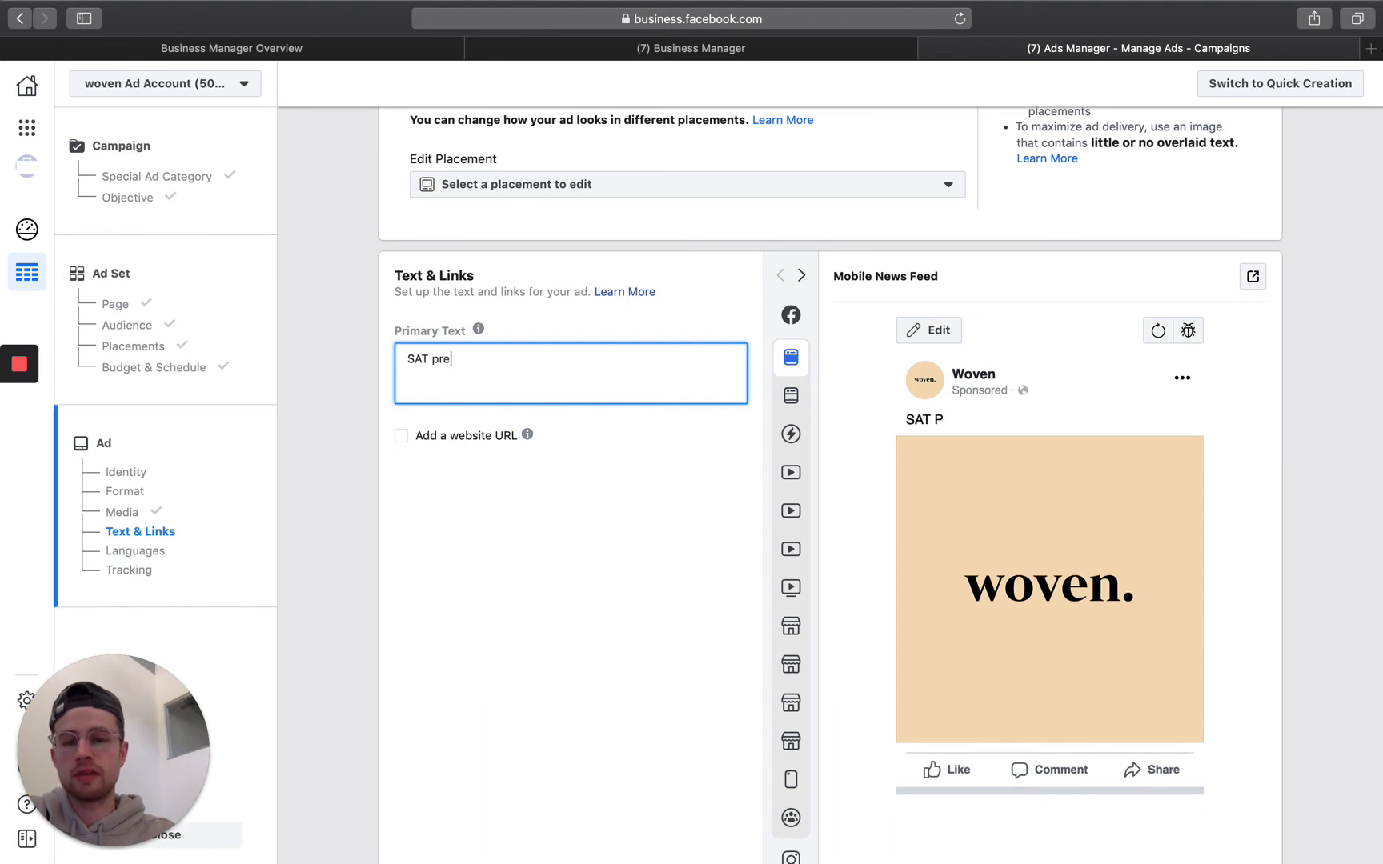
{"action": "type", "text": "p coming to Richmond."}
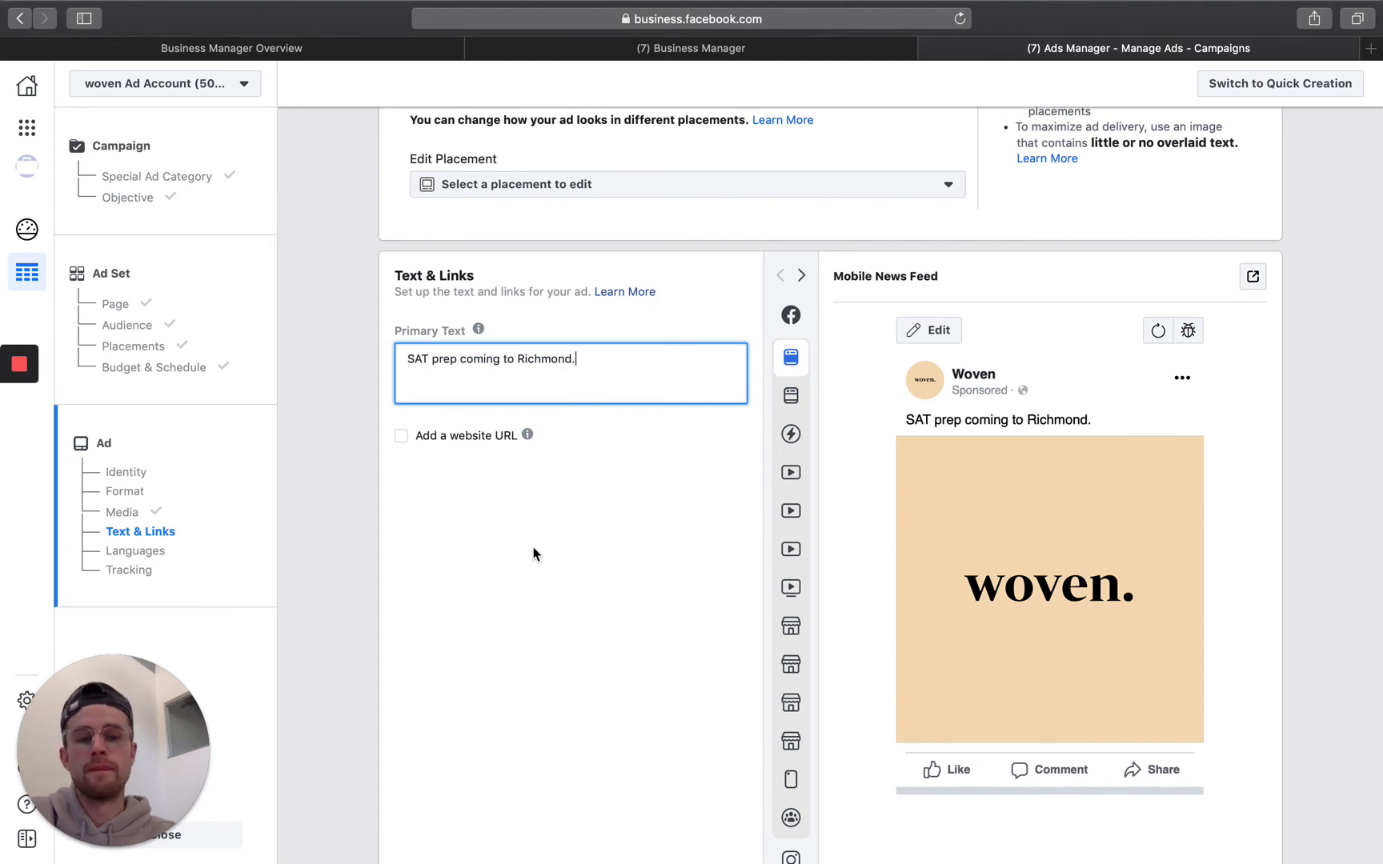
Step: Enable a website URL for the ad and set its headline to "Get Your Free Guide"
{"action": "left_click", "coordinate": [403, 437]}
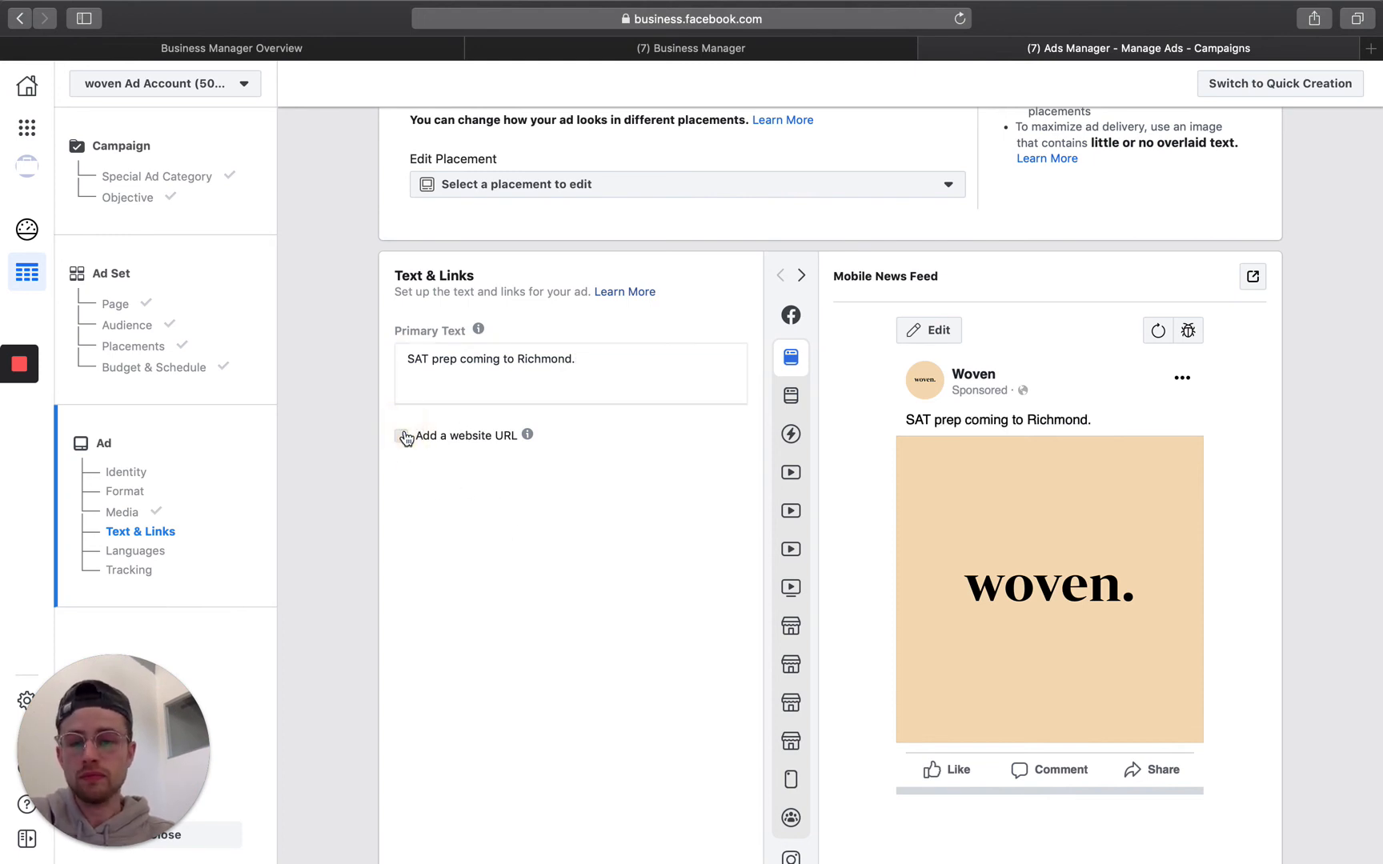
{"action": "scroll", "coordinate": [512, 501], "scroll_direction": "down", "scroll_amount": 1}
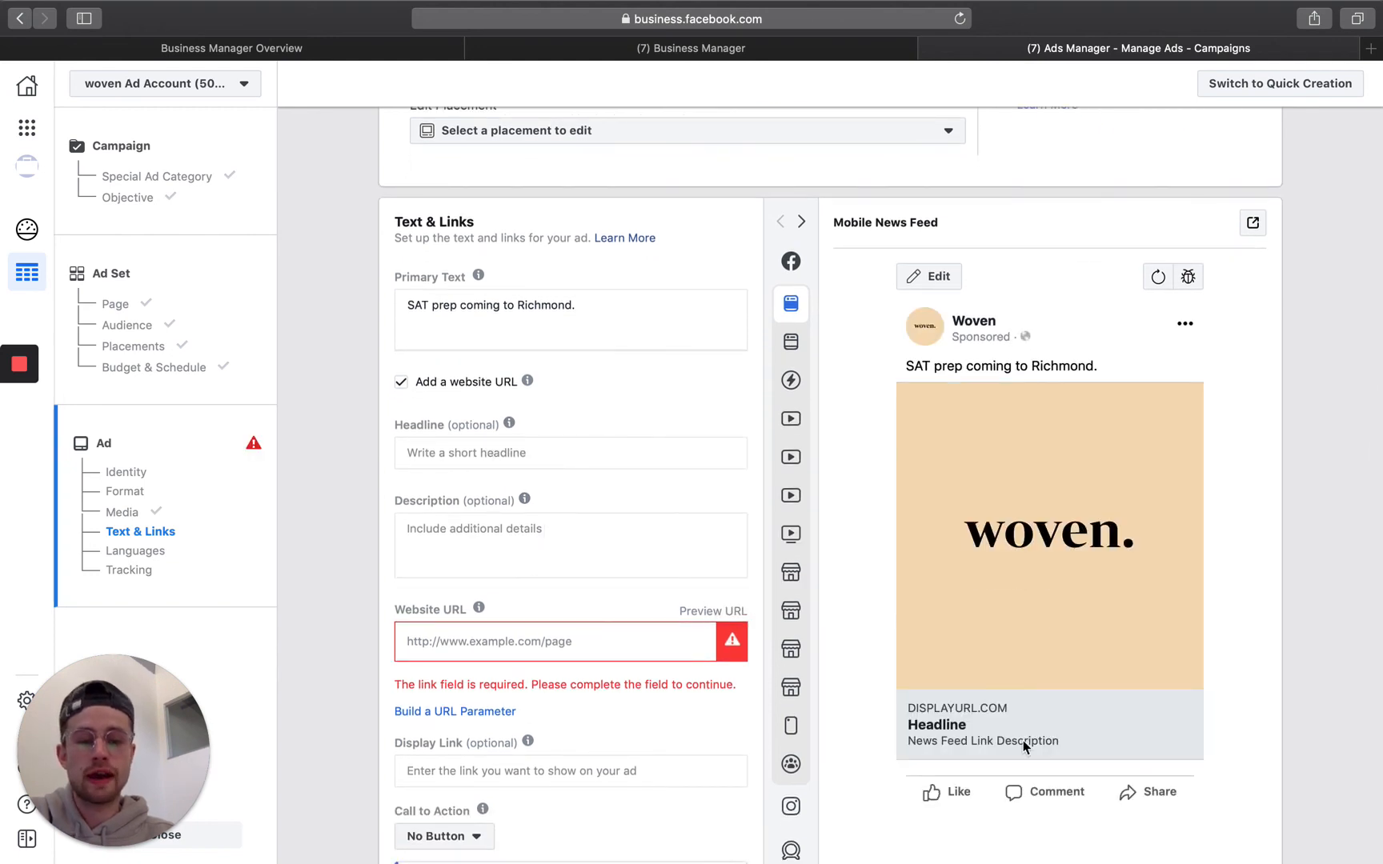
{"action": "left_click", "coordinate": [579, 453]}
{"action": "type", "text": "Get Your Fre"}
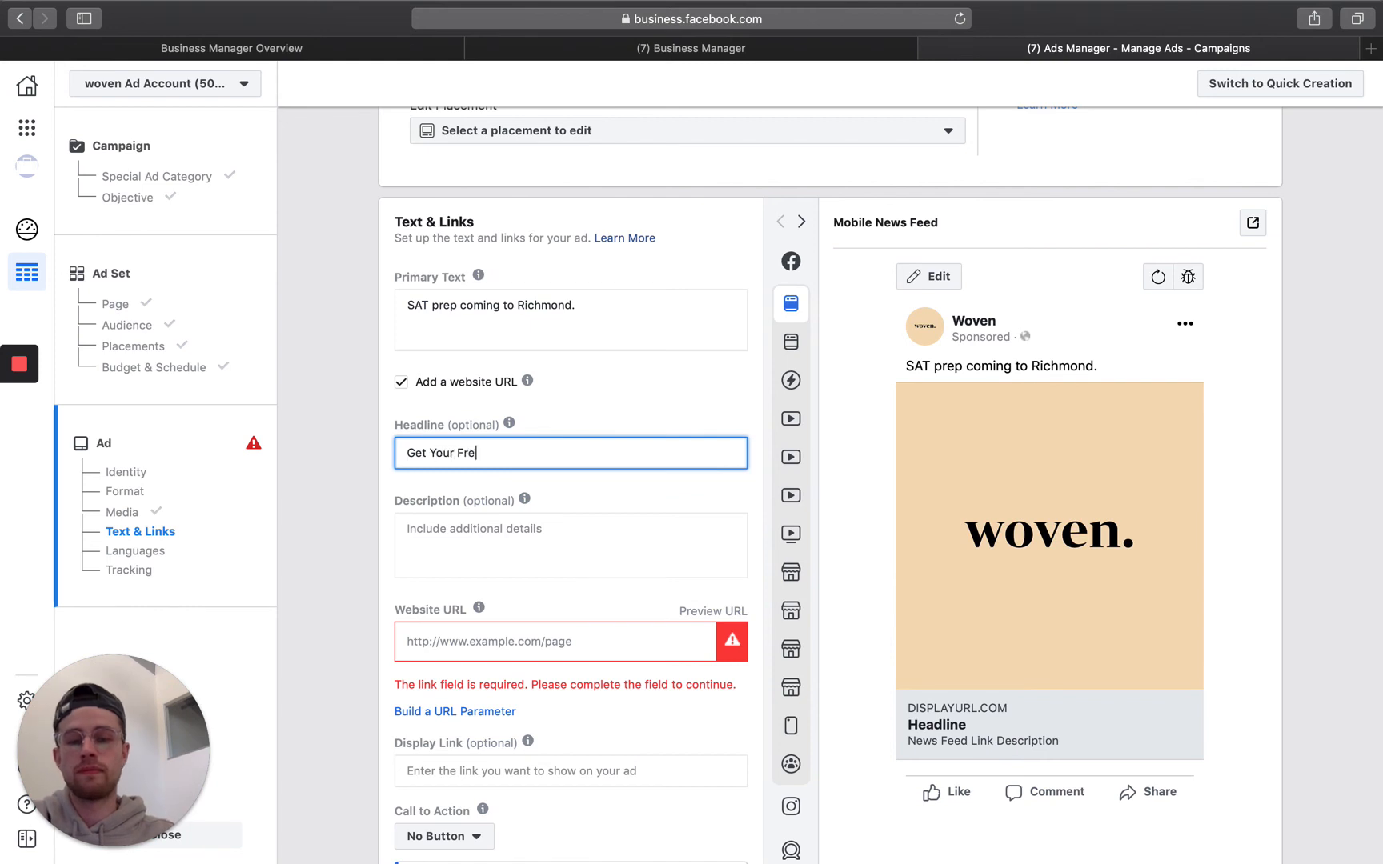
{"action": "type", "text": "e Guide"}
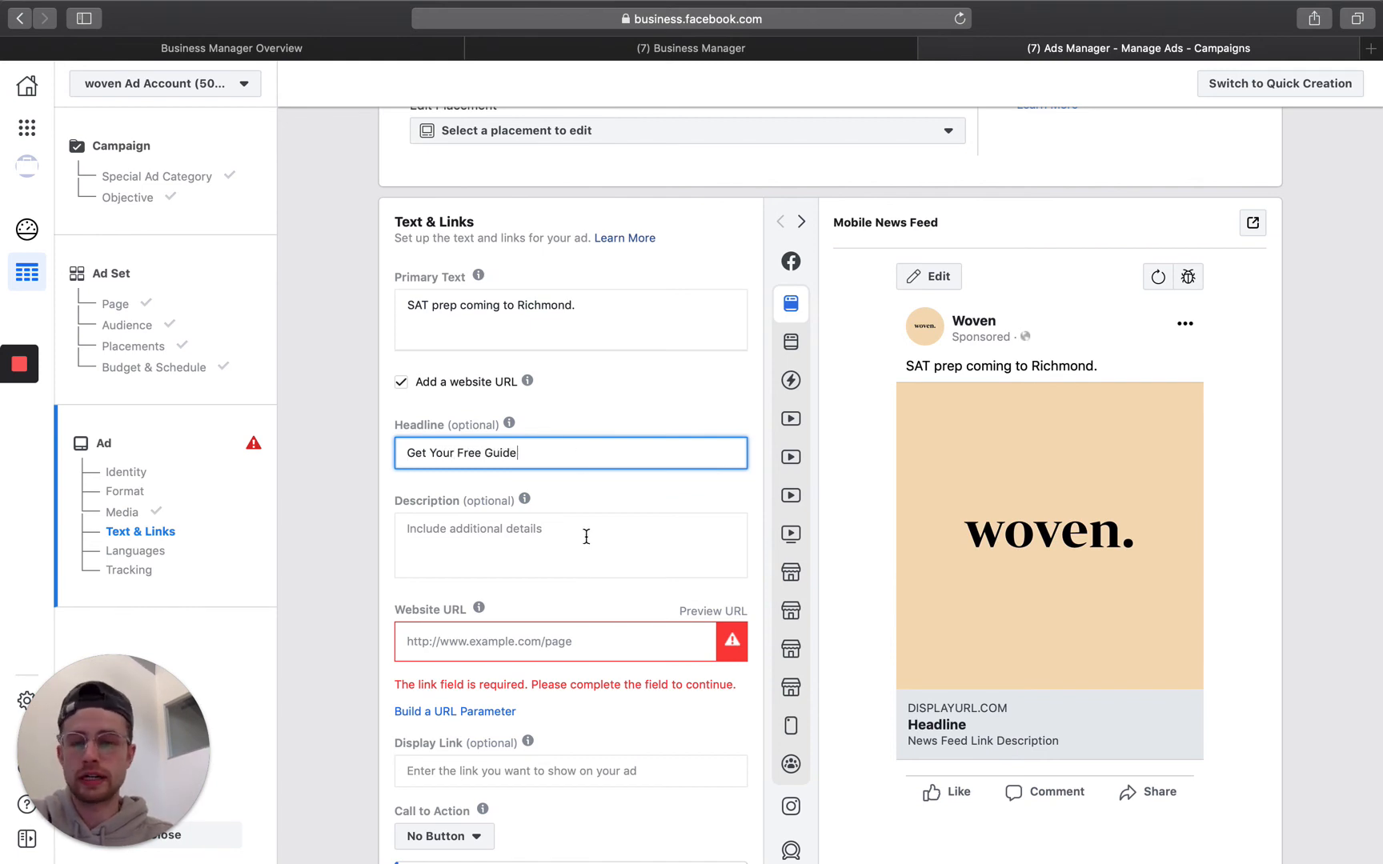
{"action": "left_click", "coordinate": [555, 636]}
{"action": "type", "text": "www."}
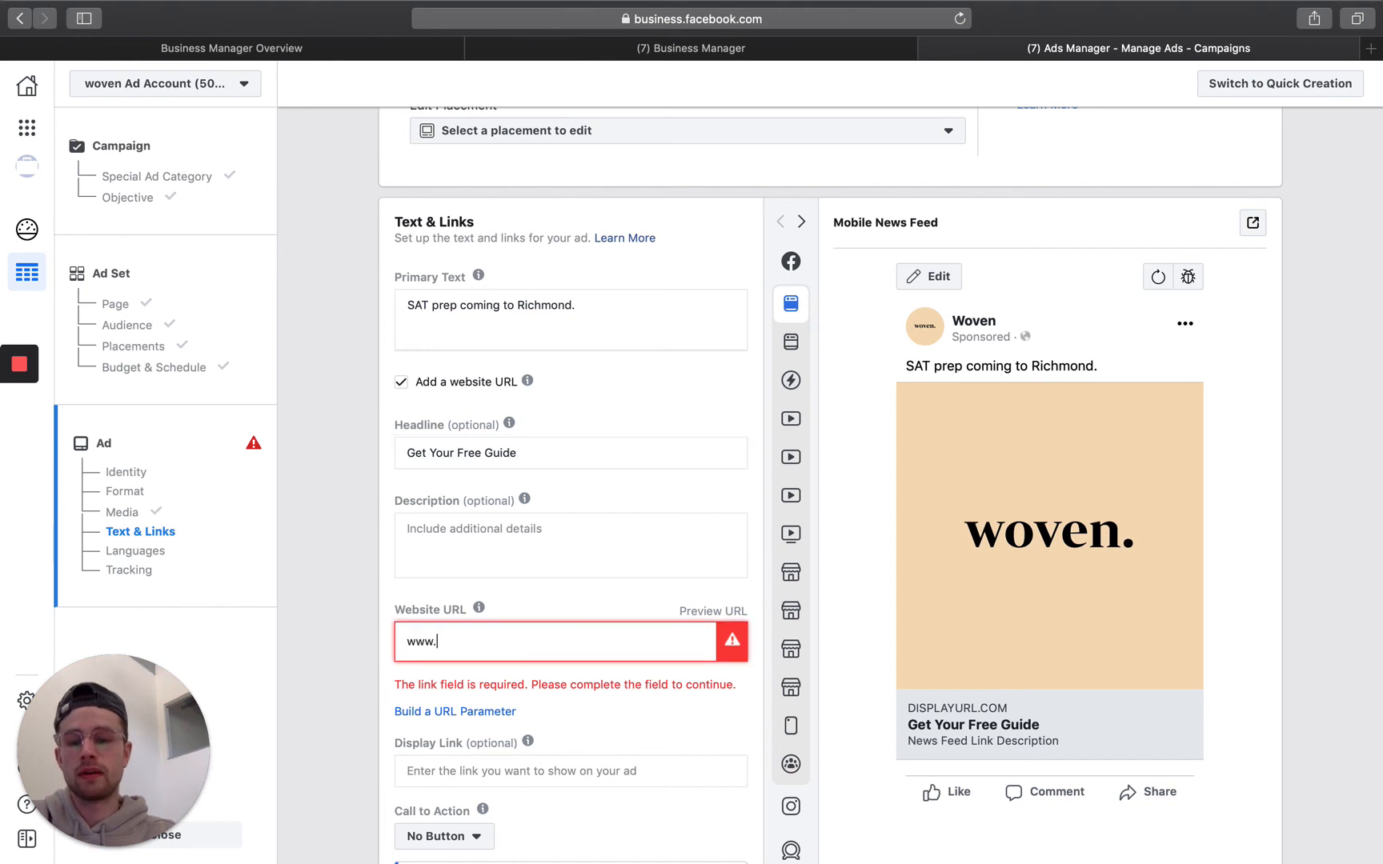
{"action": "type", "text": "satpreponline.com"}
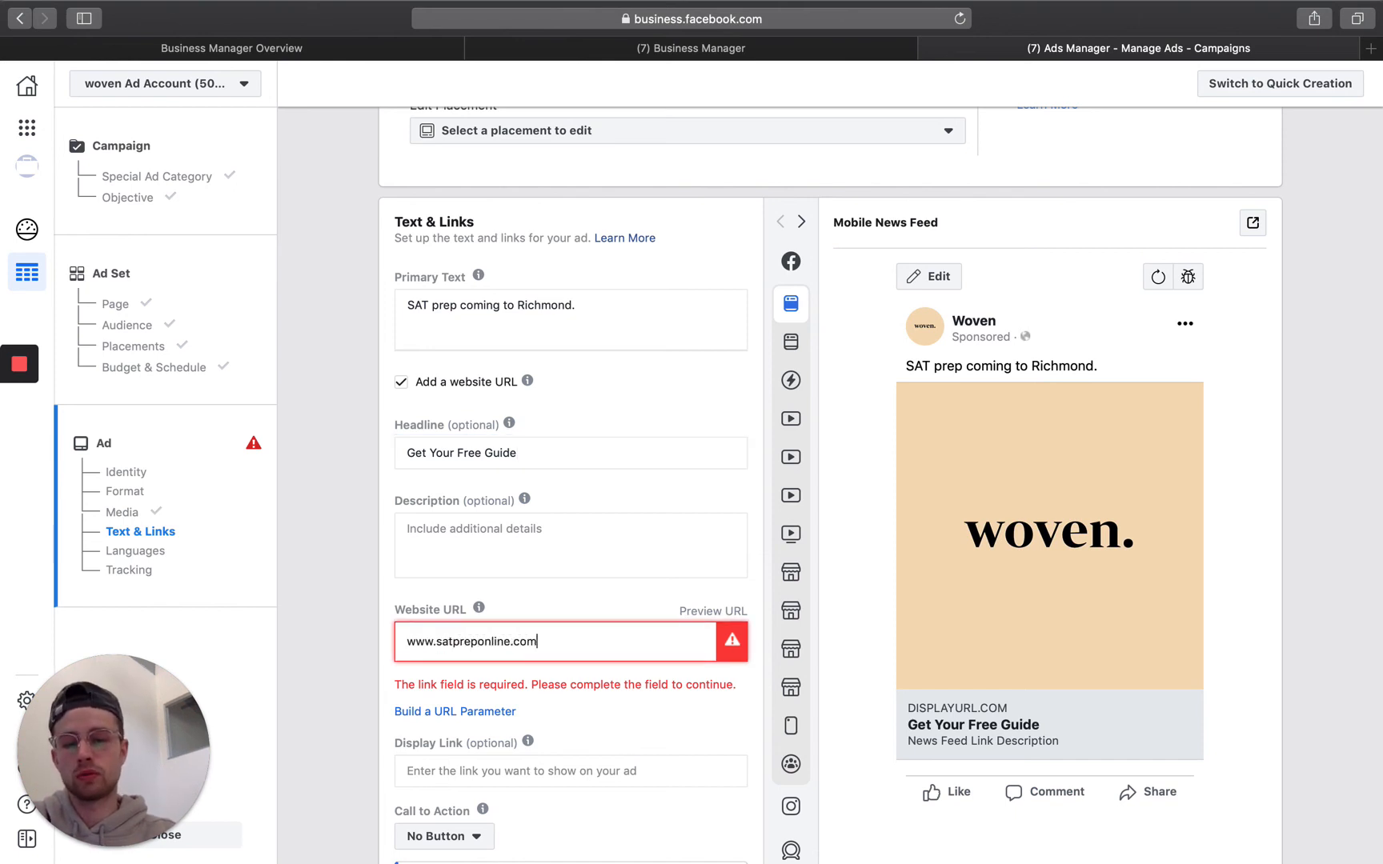
Step: Enter "Download a SAT prep exam online today." as the ad's description
{"action": "left_click", "coordinate": [534, 534]}
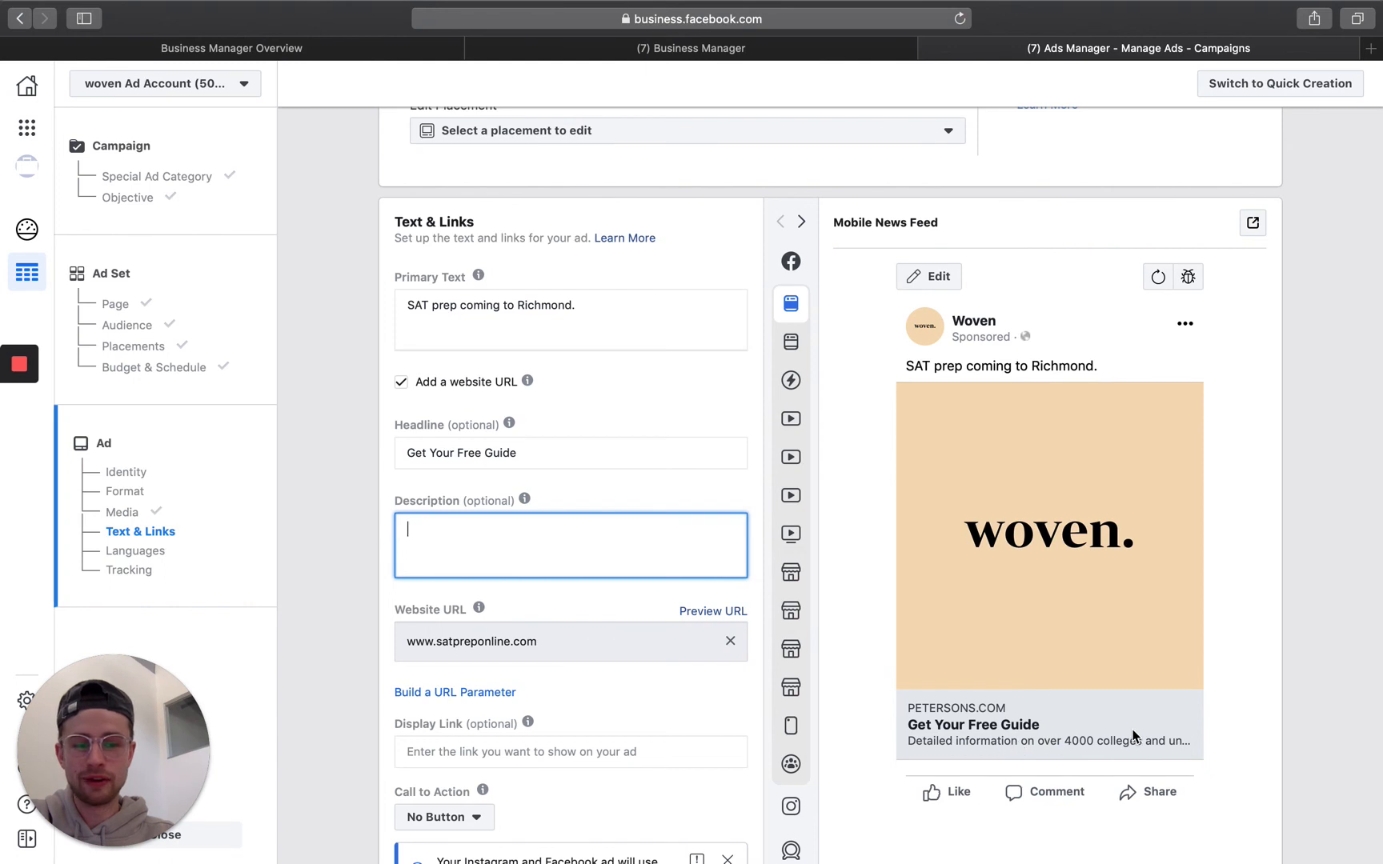
{"action": "scroll", "coordinate": [554, 509], "scroll_direction": "down", "scroll_amount": 1}
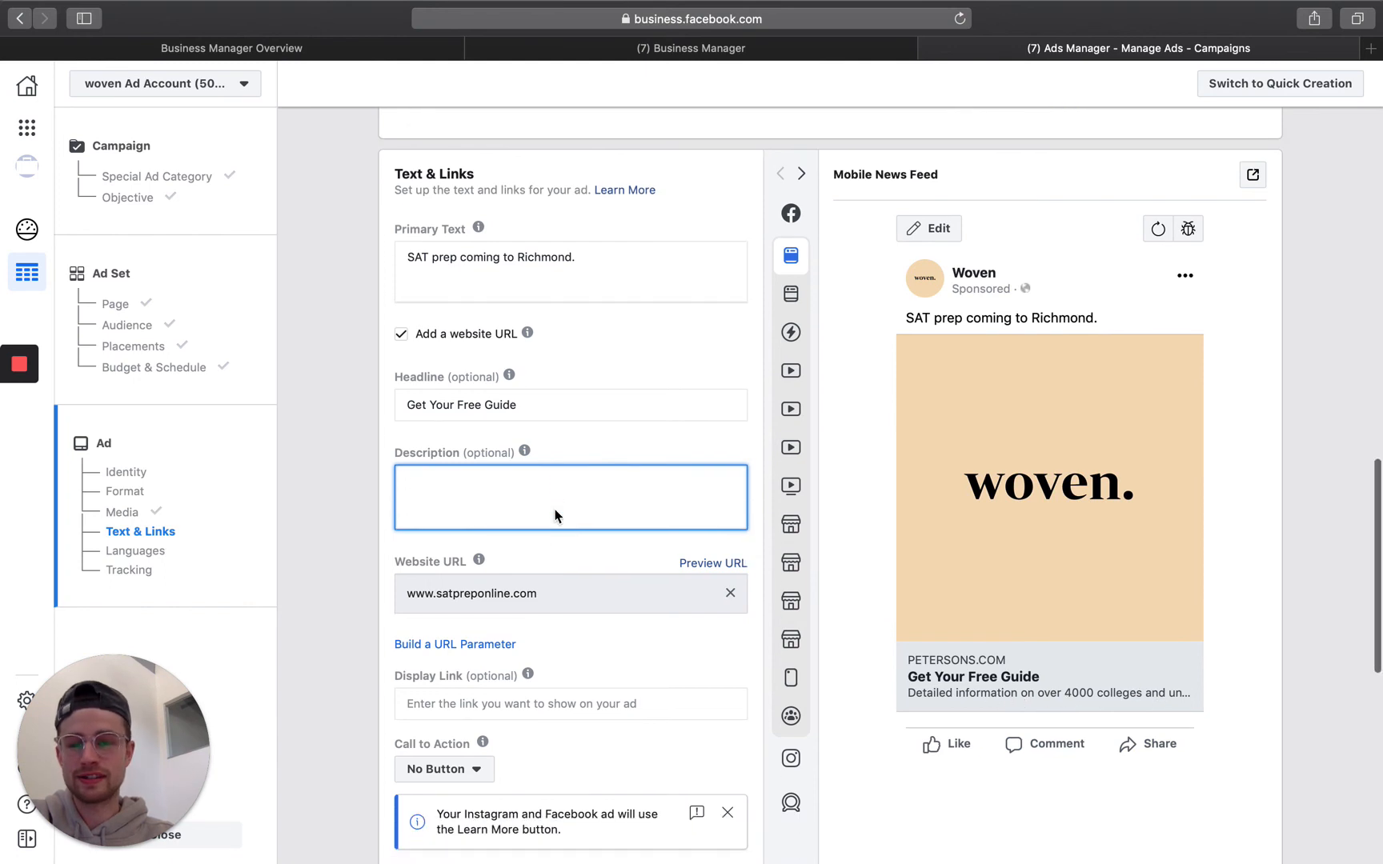
{"action": "type", "text": "Down"}
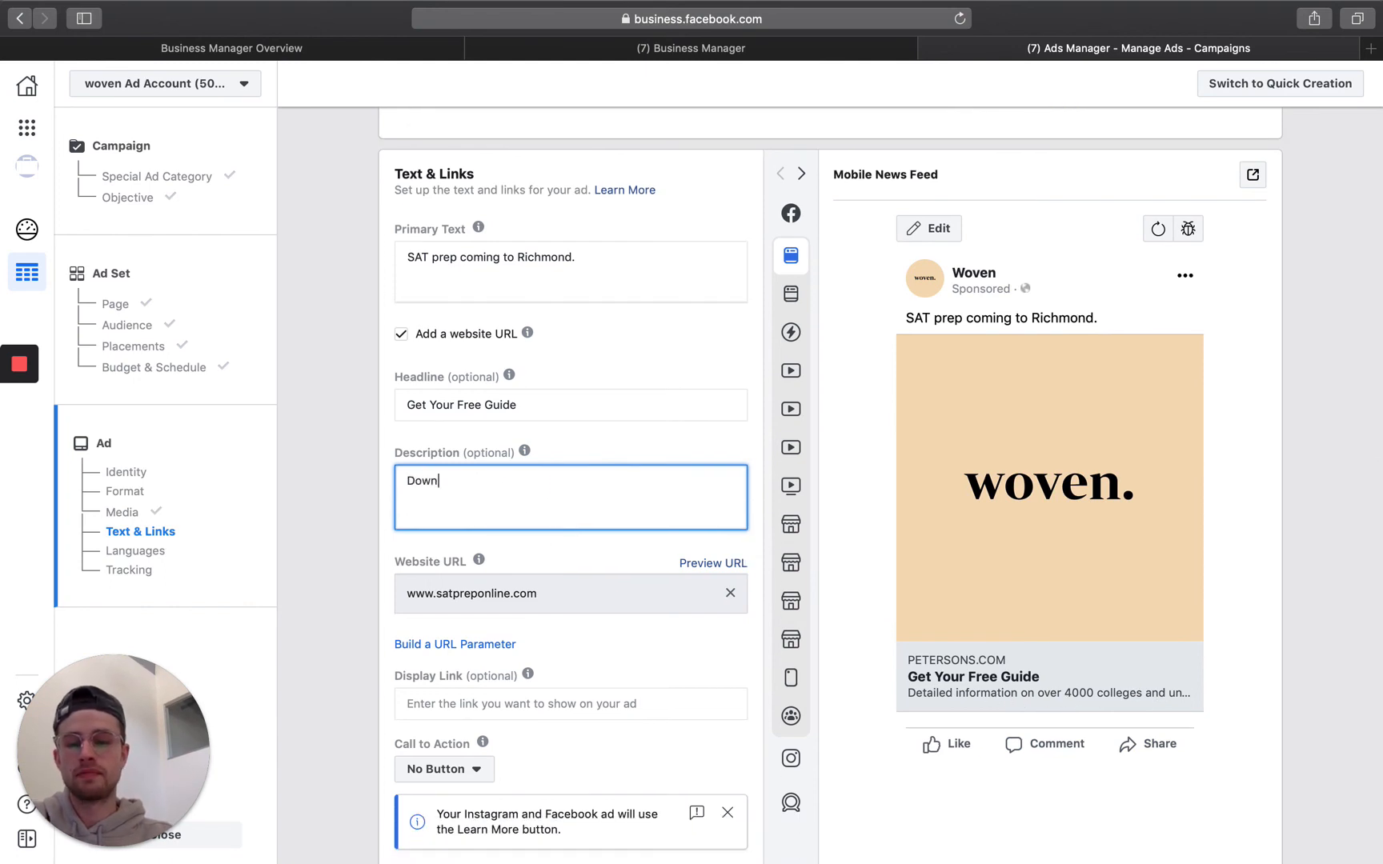
{"action": "type", "text": "load a"}
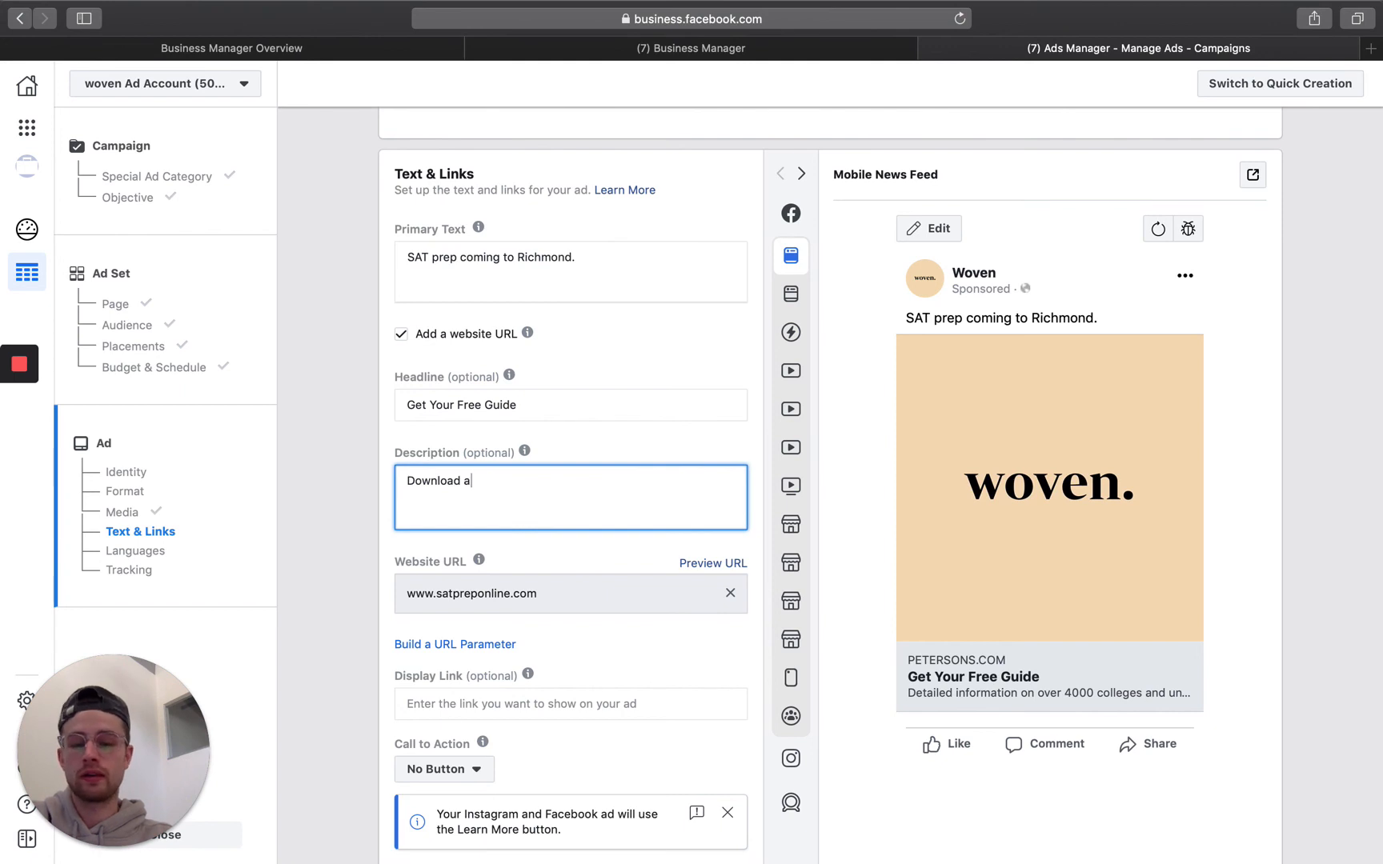
{"action": "type", "text": " SAT prep exam online today."}
{"action": "scroll", "coordinate": [519, 430], "scroll_direction": "down", "scroll_amount": 1}
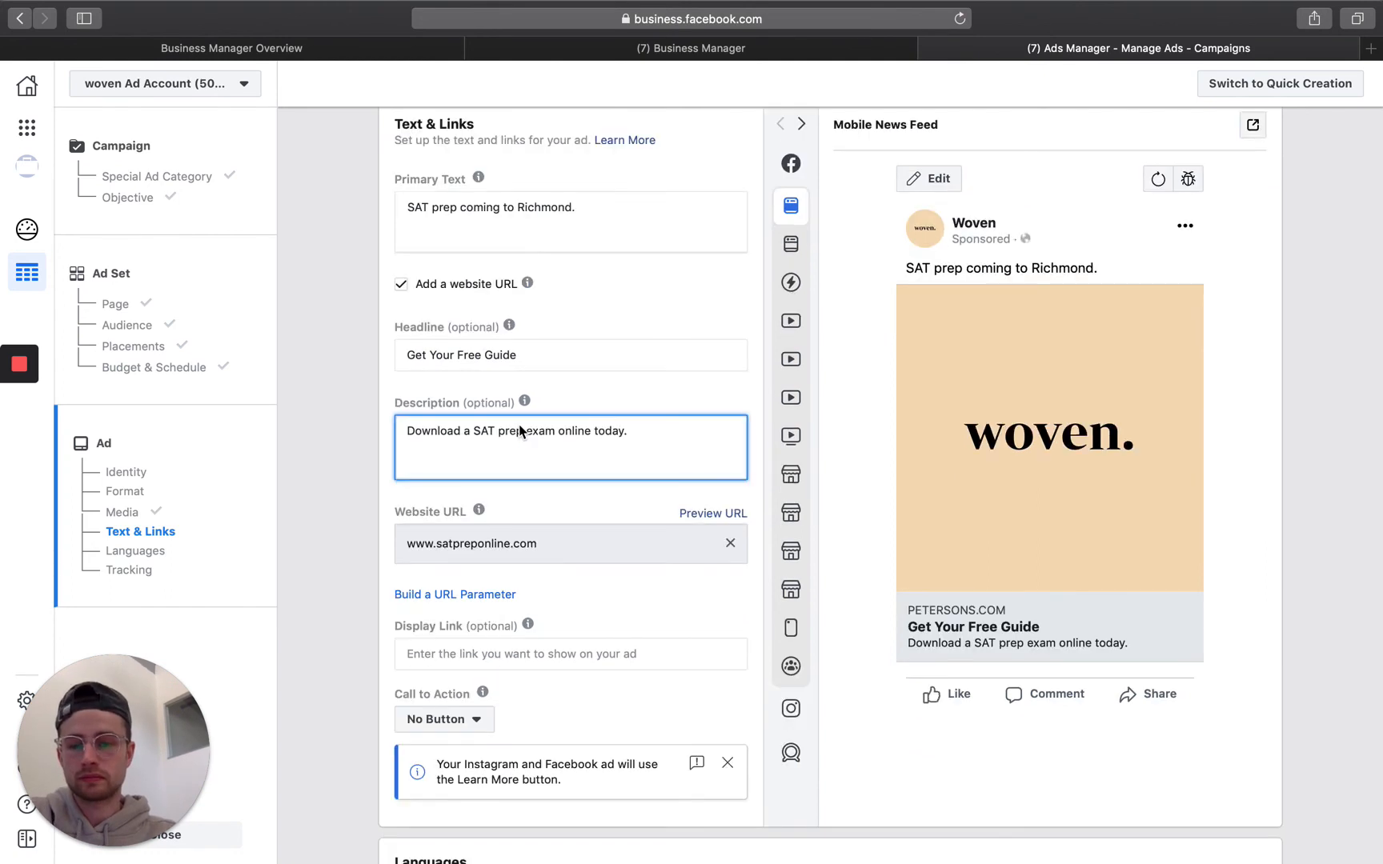
Step: Set the ad's call to action to Download
{"action": "left_click", "coordinate": [461, 724]}
{"action": "scroll", "coordinate": [489, 654], "scroll_direction": "down", "scroll_amount": 3}
{"action": "scroll", "coordinate": [491, 657], "scroll_direction": "down", "scroll_amount": 4}
{"action": "scroll", "coordinate": [489, 656], "scroll_direction": "up", "scroll_amount": 4}
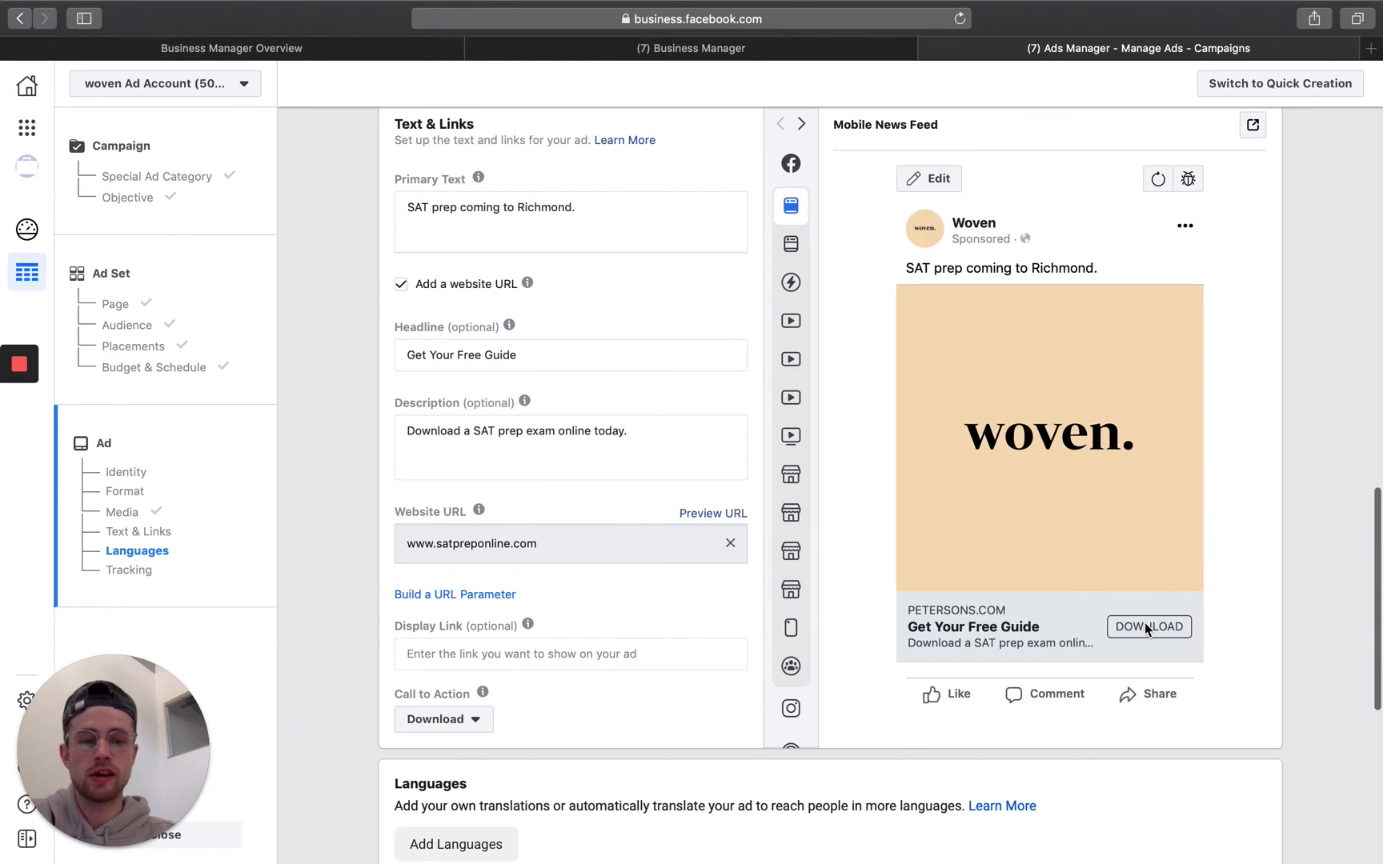
Step: Preview the ad in the wider Facebook feed placement after Mobile News Feed and in the Instagram Feed placement
{"action": "scroll", "coordinate": [606, 469], "scroll_direction": "down", "scroll_amount": 1}
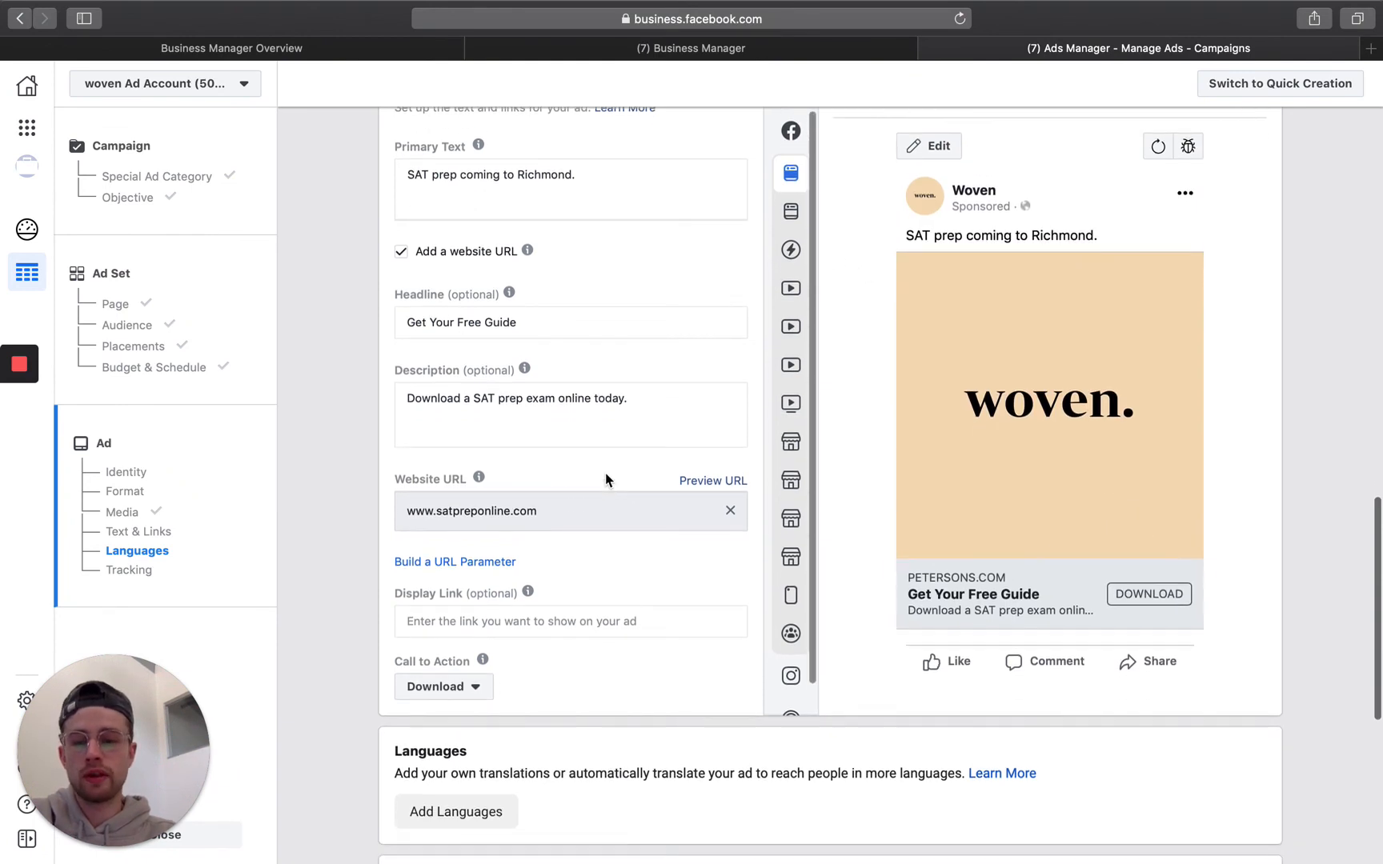
{"action": "mouse_move", "coordinate": [813, 185]}
{"action": "left_click", "coordinate": [820, 212]}
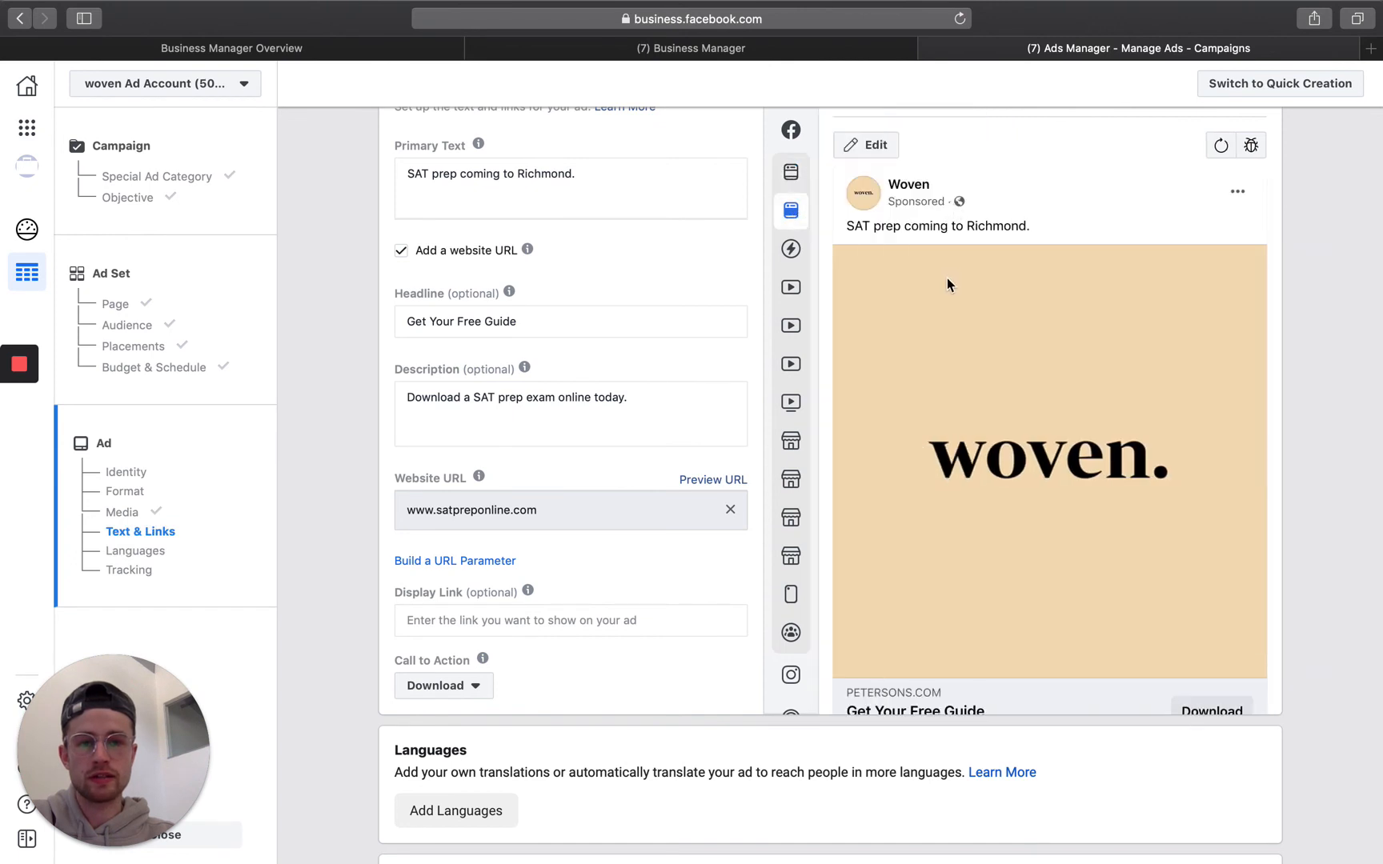
{"action": "mouse_move", "coordinate": [802, 218]}
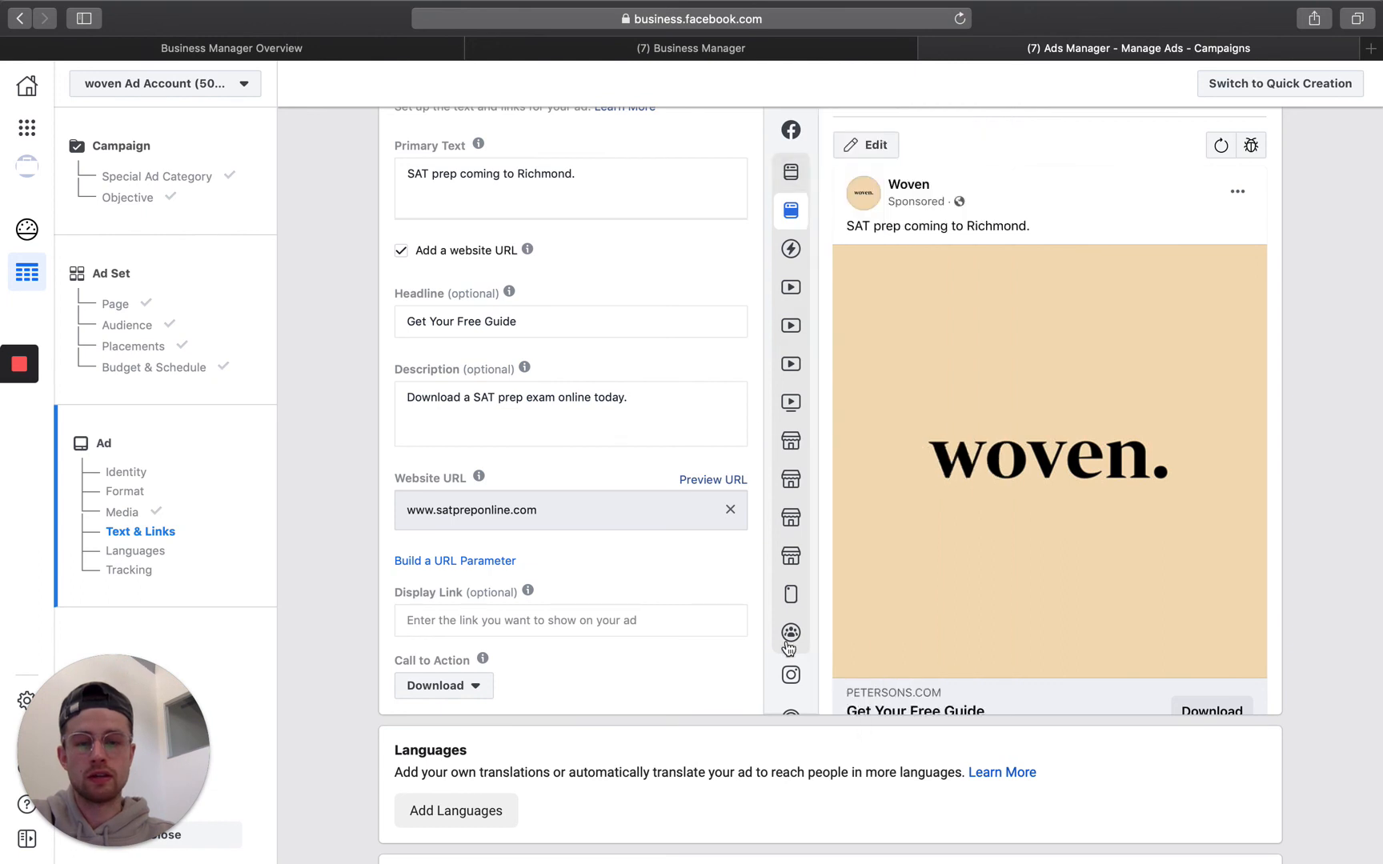
{"action": "mouse_move", "coordinate": [792, 645]}
{"action": "left_click", "coordinate": [856, 652]}
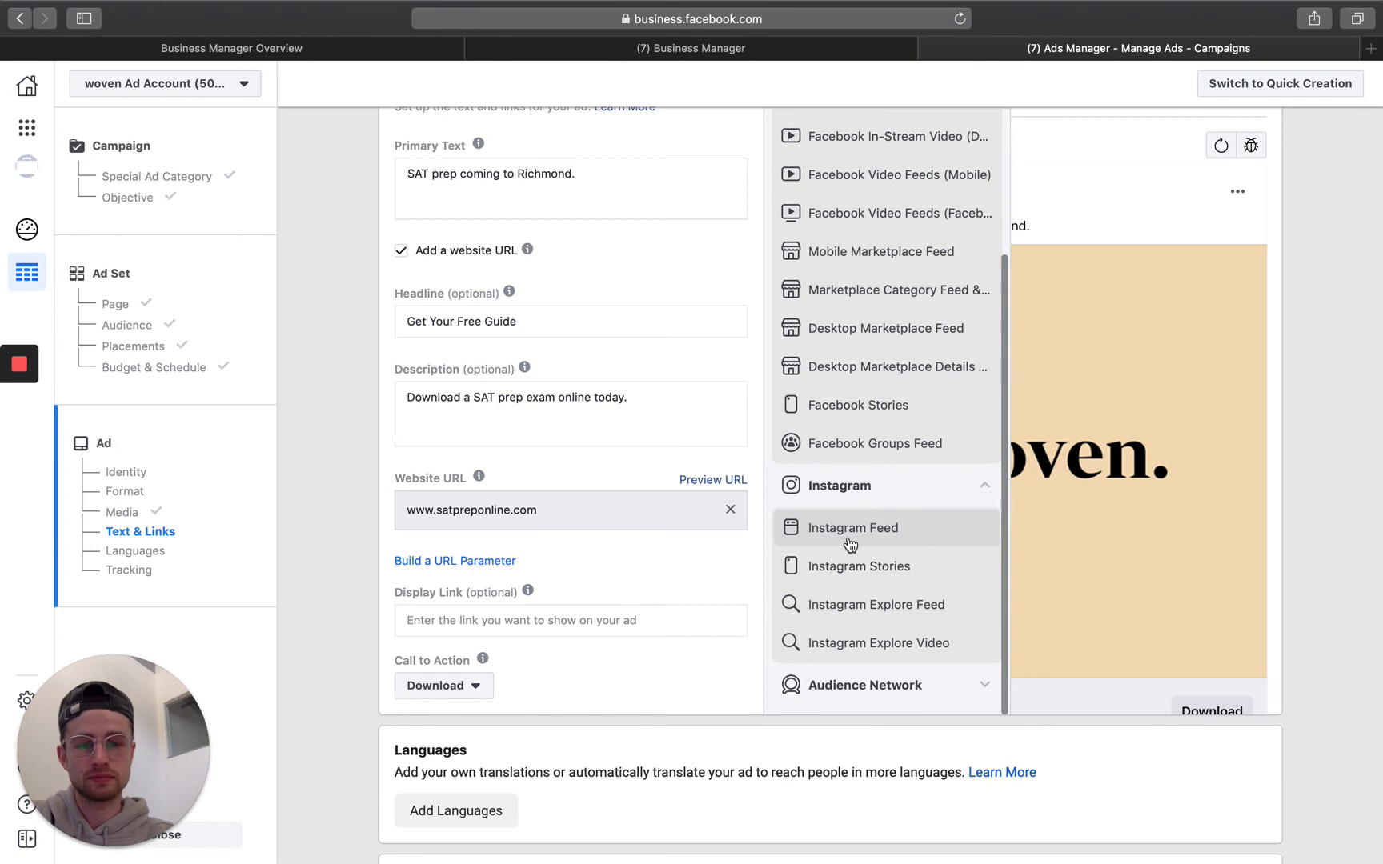
{"action": "left_click", "coordinate": [850, 543]}
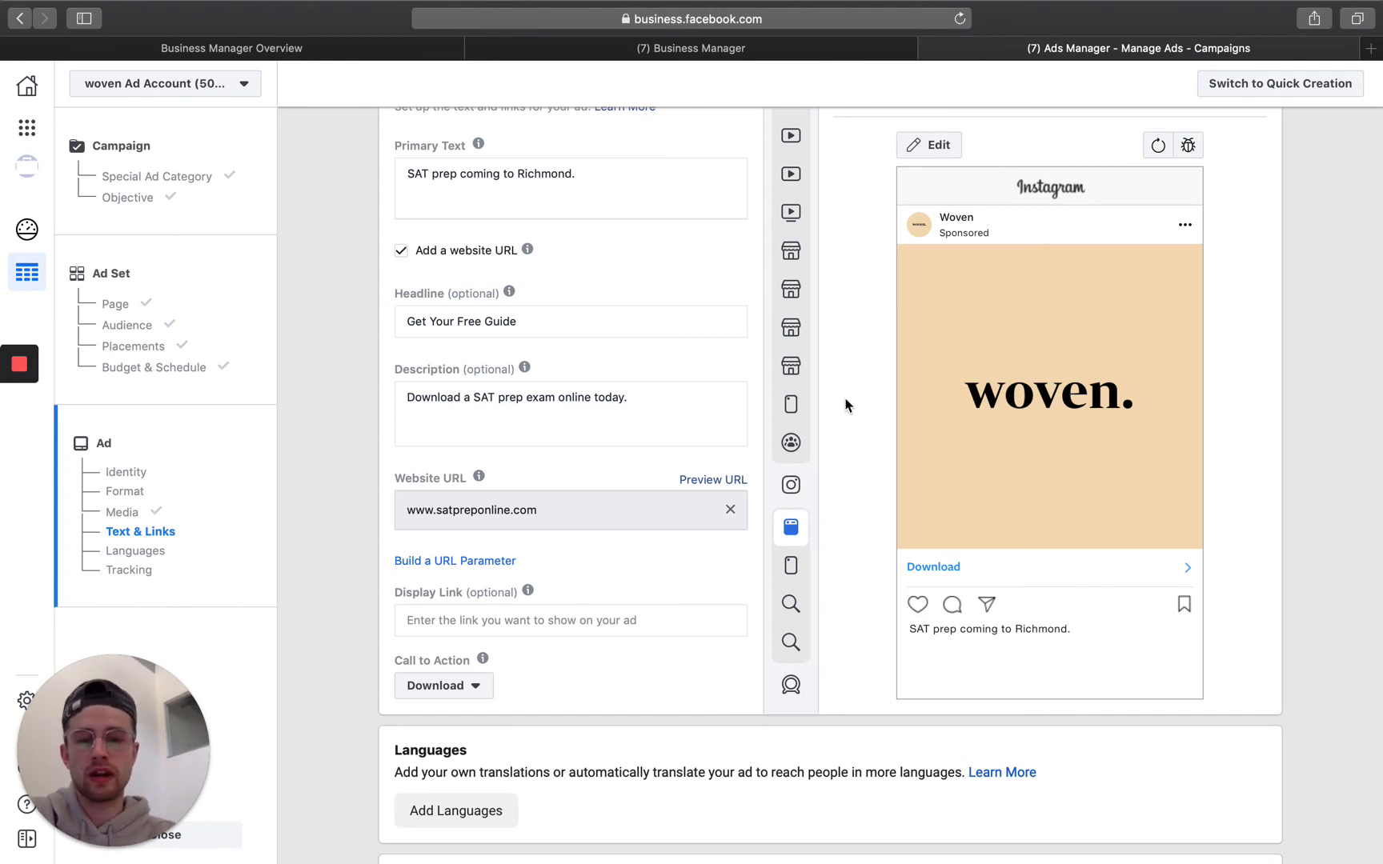
Step: Look over the Languages and Tracking sections, and recheck the ad's text, links and Instagram Feed preview
{"action": "scroll", "coordinate": [705, 577], "scroll_direction": "down", "scroll_amount": 10}
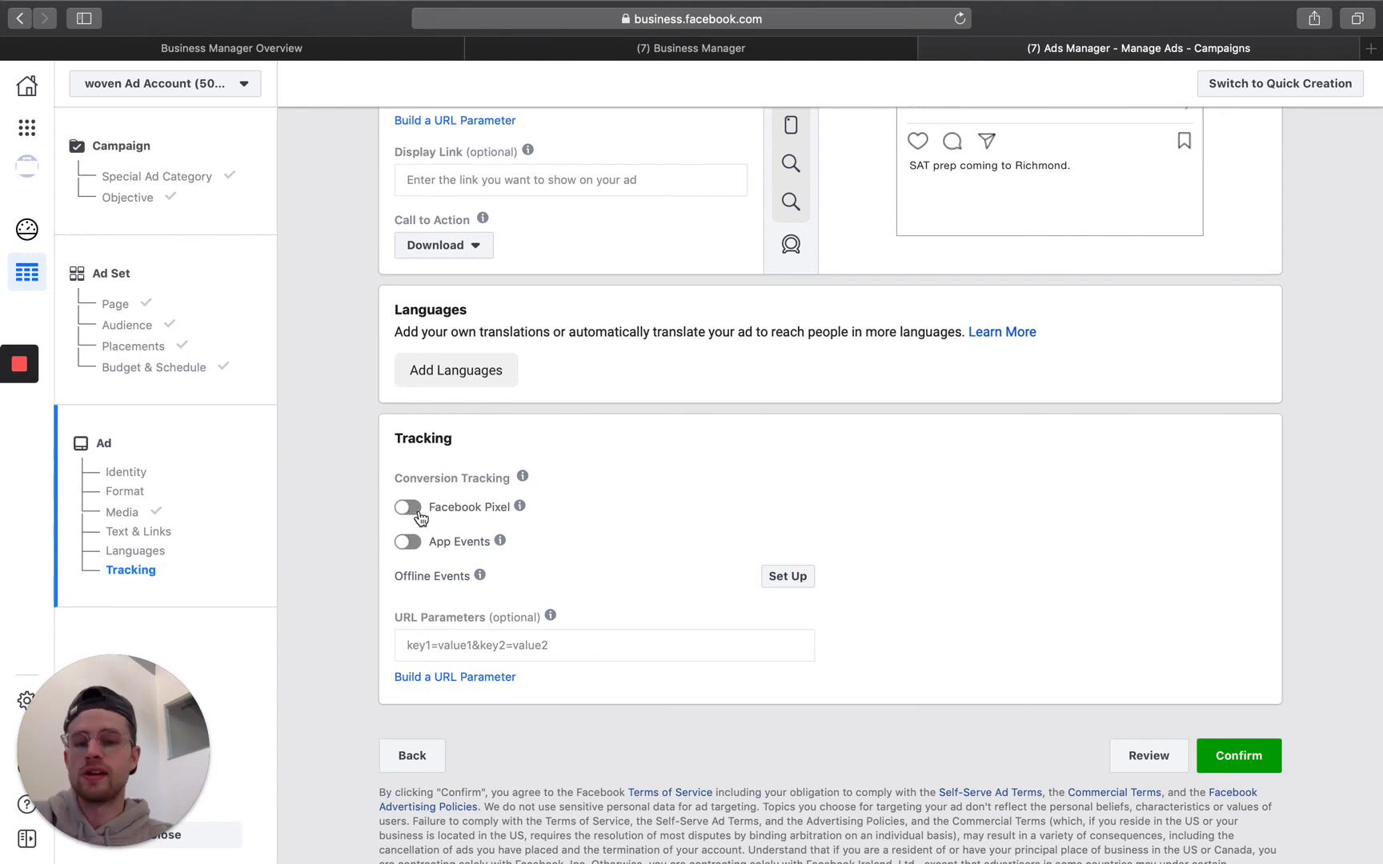
{"action": "scroll", "coordinate": [702, 533], "scroll_direction": "down", "scroll_amount": 1}
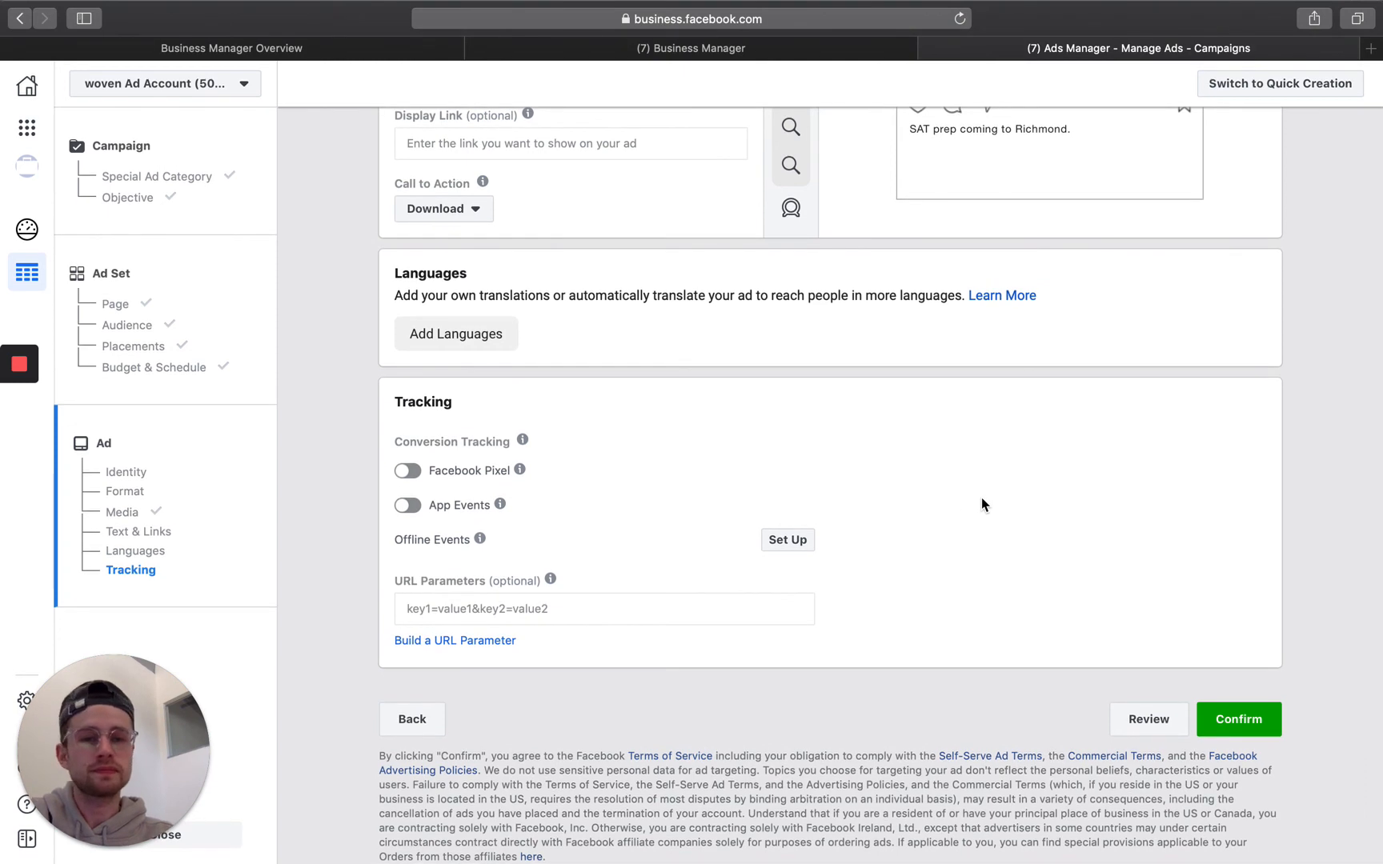
{"action": "scroll", "coordinate": [983, 504], "scroll_direction": "up", "scroll_amount": 10}
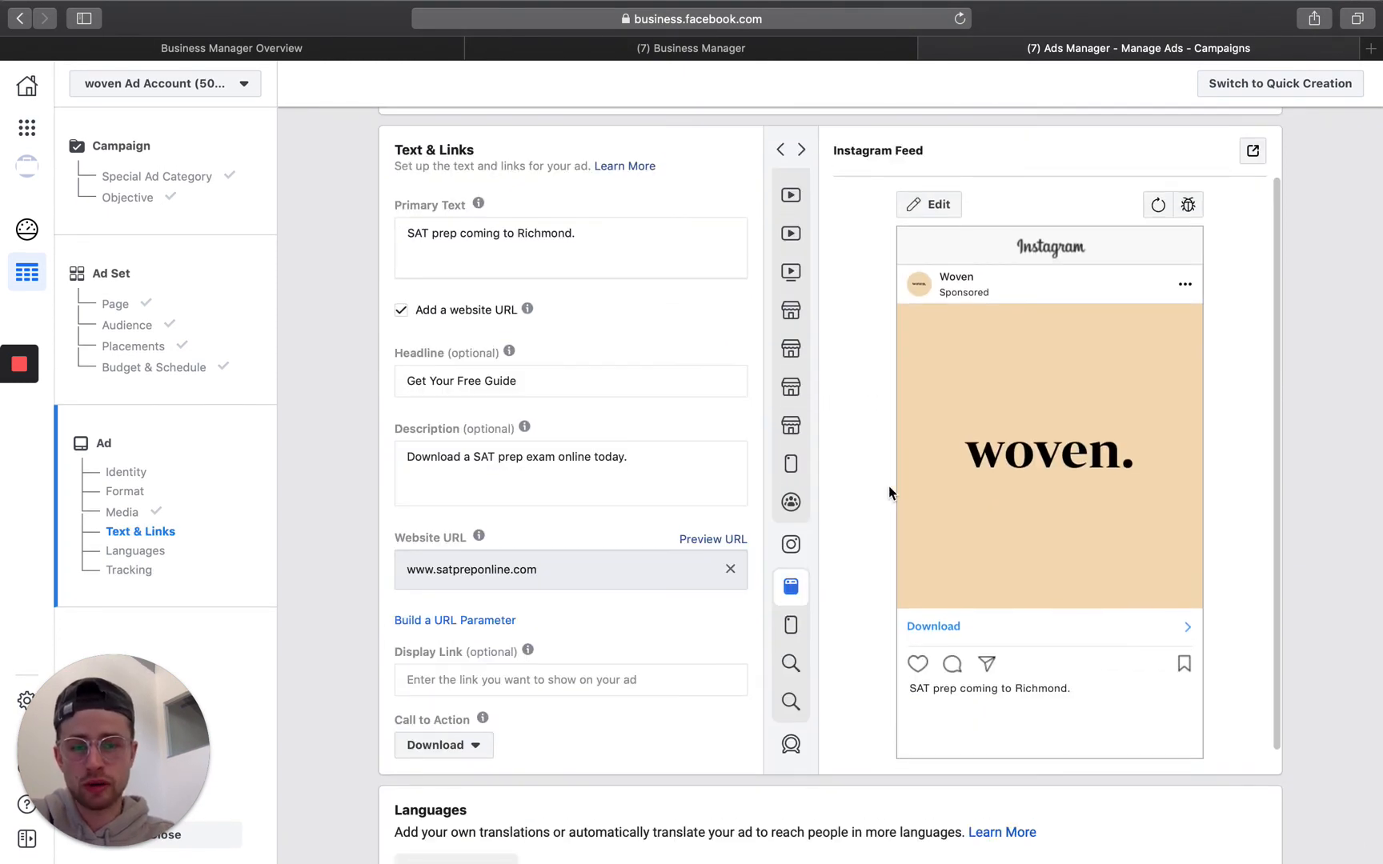
{"action": "scroll", "coordinate": [864, 497], "scroll_direction": "down", "scroll_amount": 5}
{"action": "scroll", "coordinate": [869, 520], "scroll_direction": "down", "scroll_amount": 10}
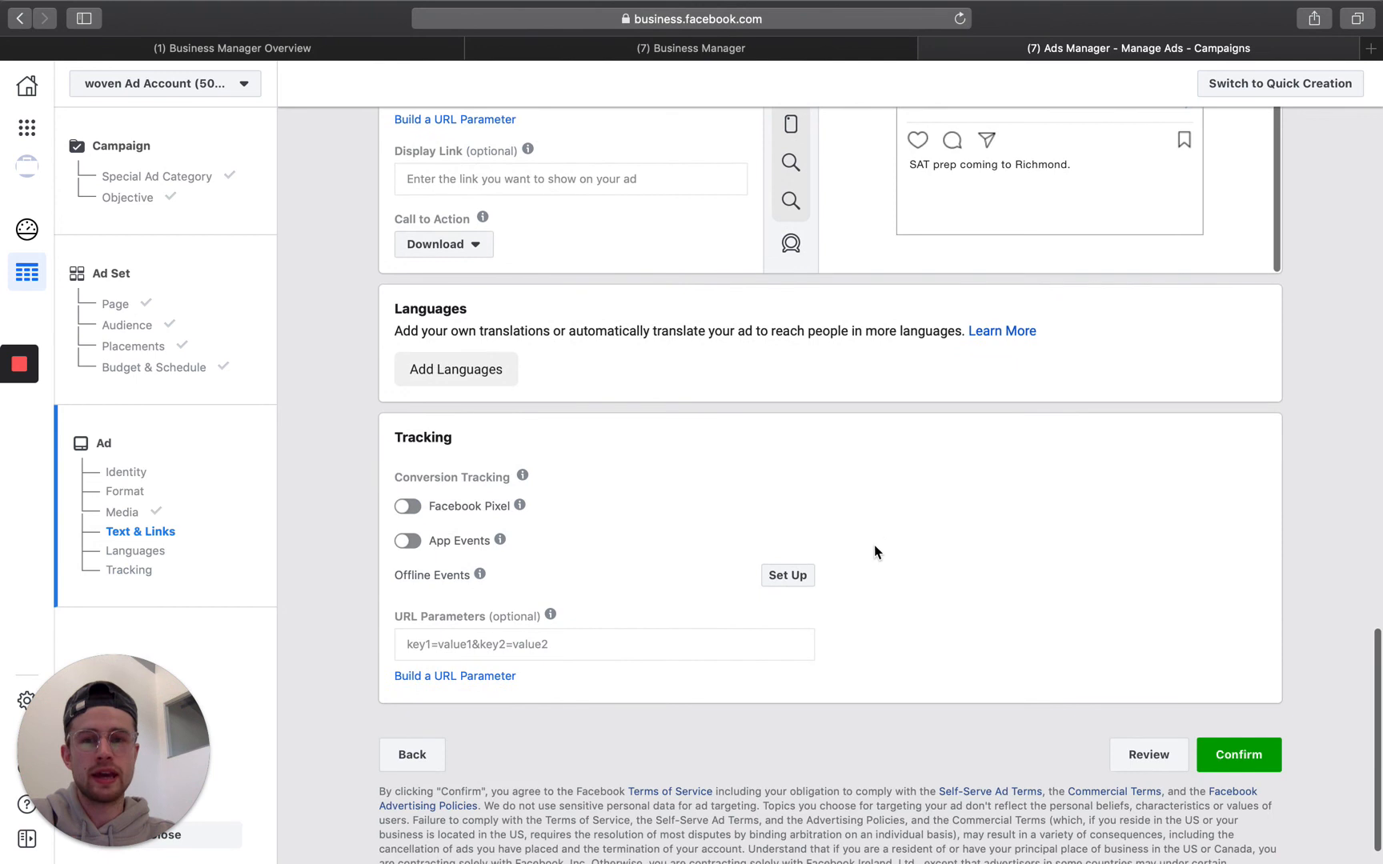
Step: Review the draft campaign "Reach Test for Video - 7/1/20" with its ad set and ad, and confirm it for publishing
{"action": "left_click", "coordinate": [1140, 721]}
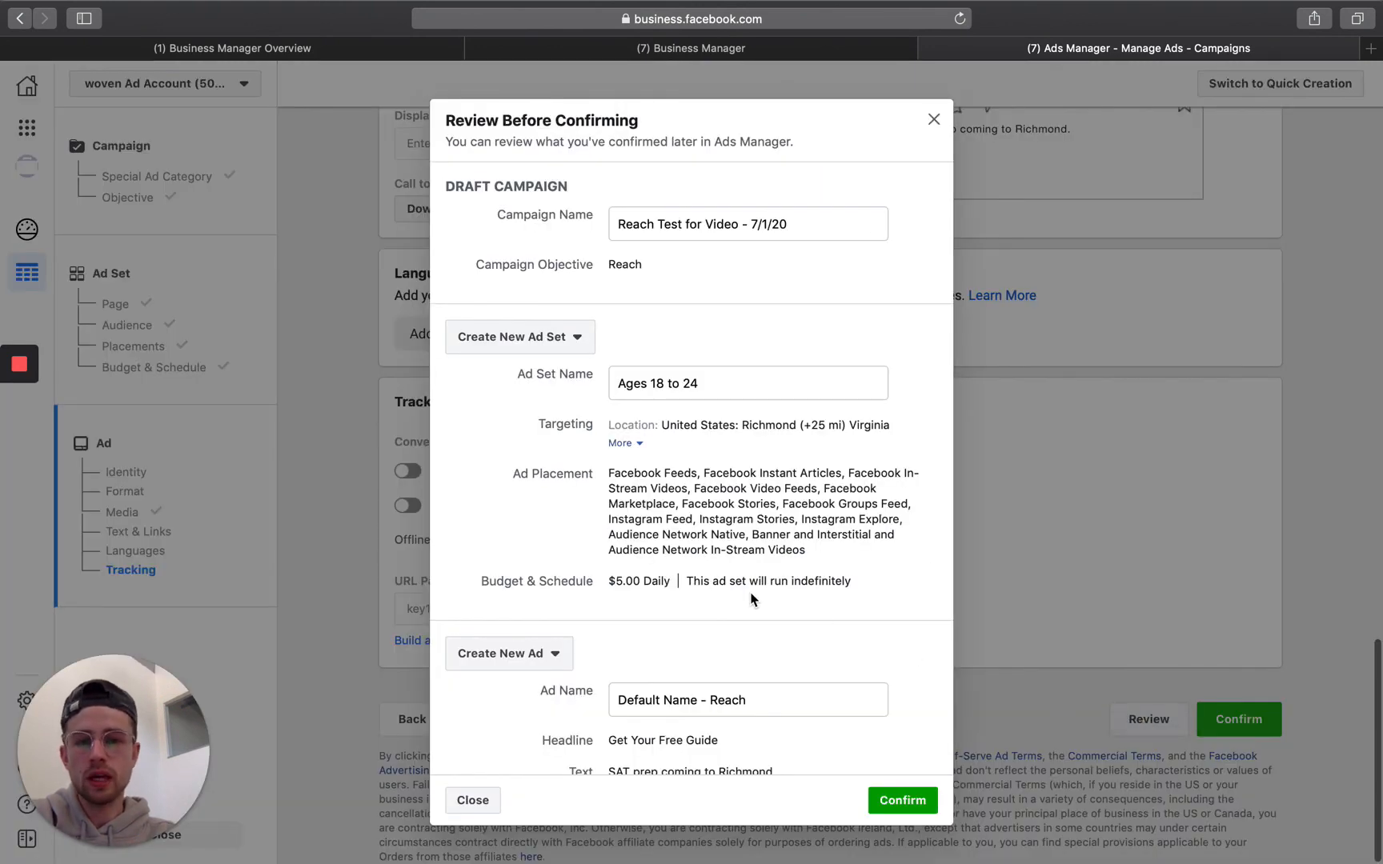
{"action": "scroll", "coordinate": [760, 602], "scroll_direction": "down", "scroll_amount": 3}
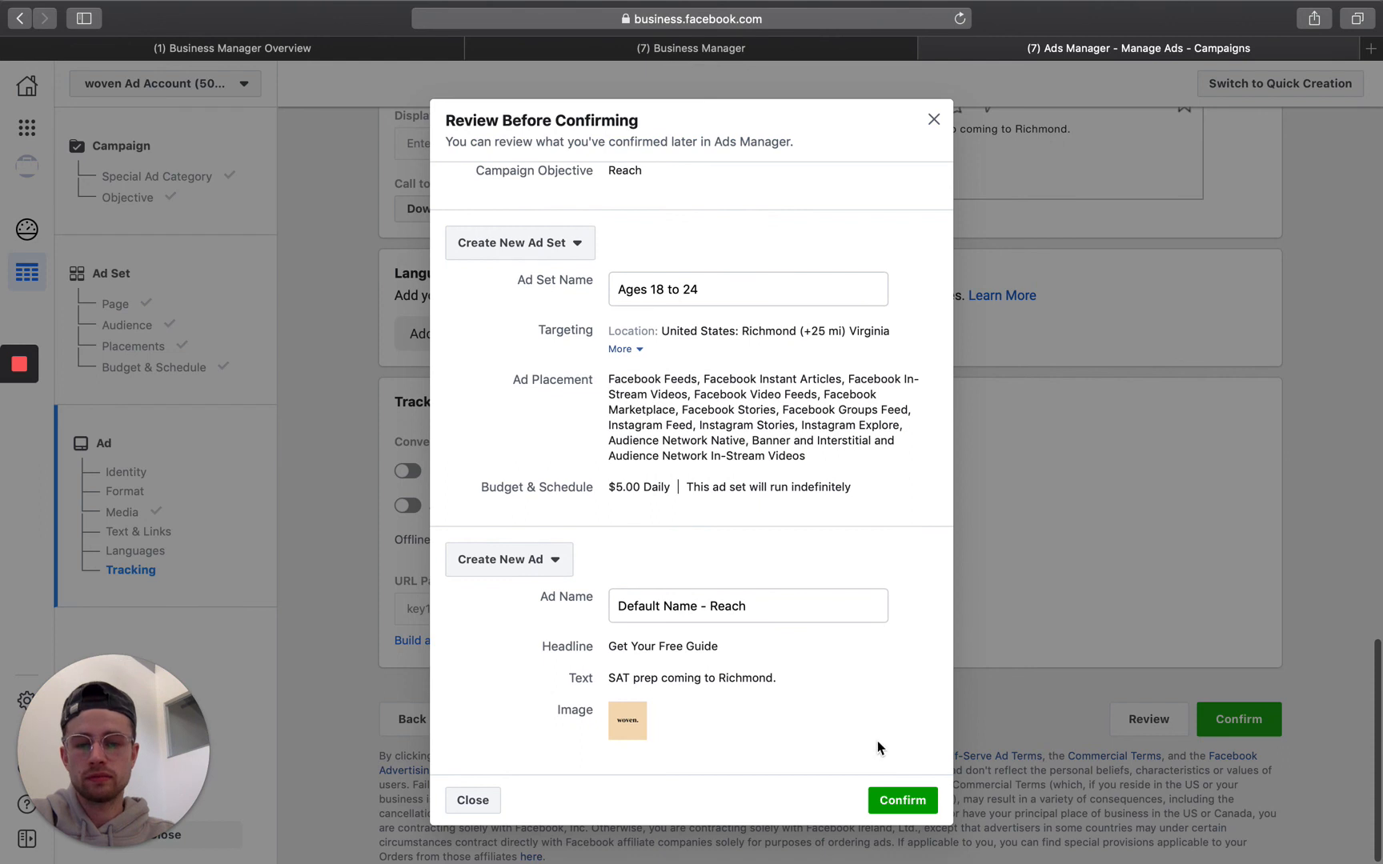
{"action": "left_click", "coordinate": [896, 801]}
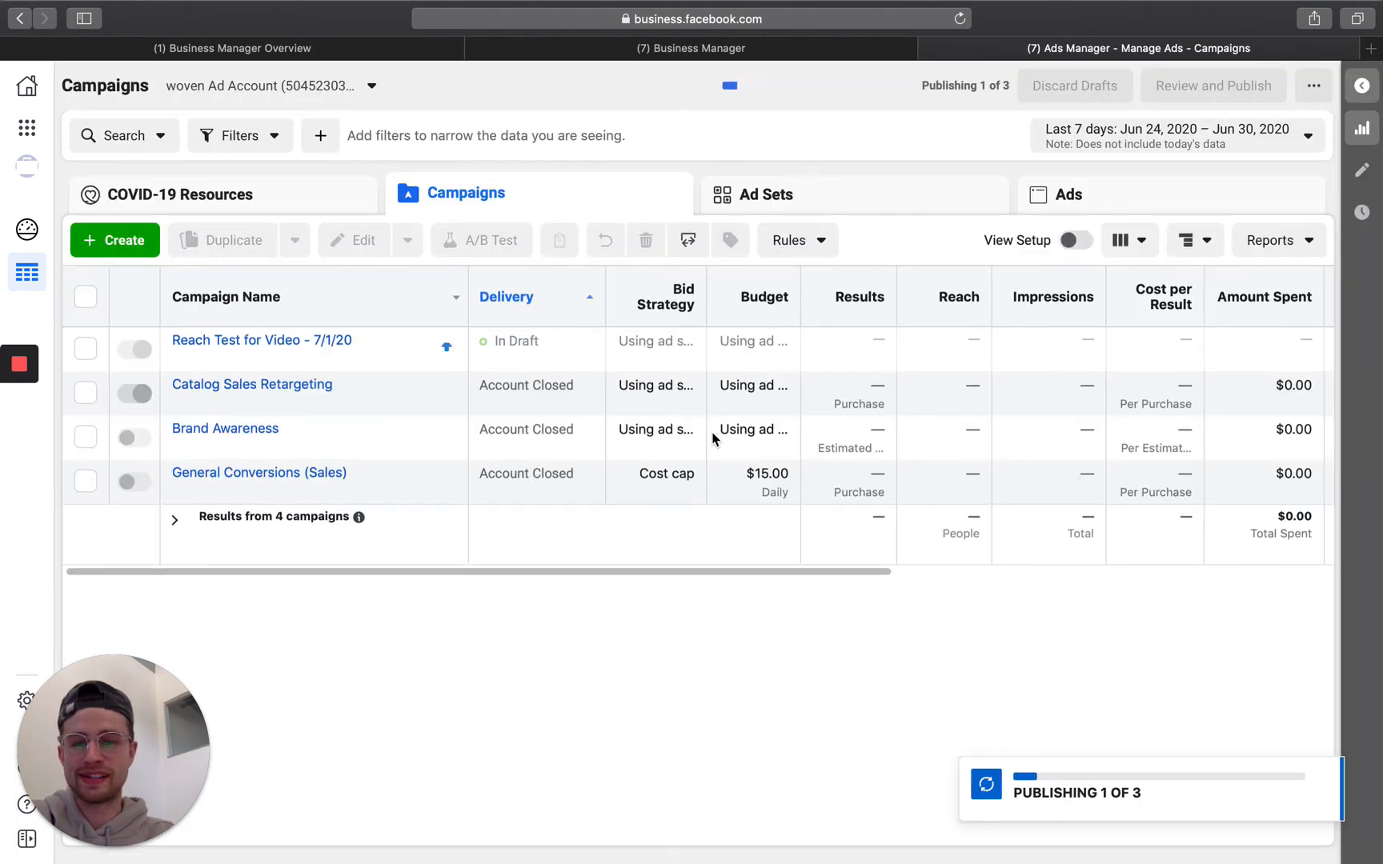
Step: Dismiss the publishing notice and open the campaign "Reach Test for Video - 7/1/20" for editing
{"action": "left_click", "coordinate": [135, 353]}
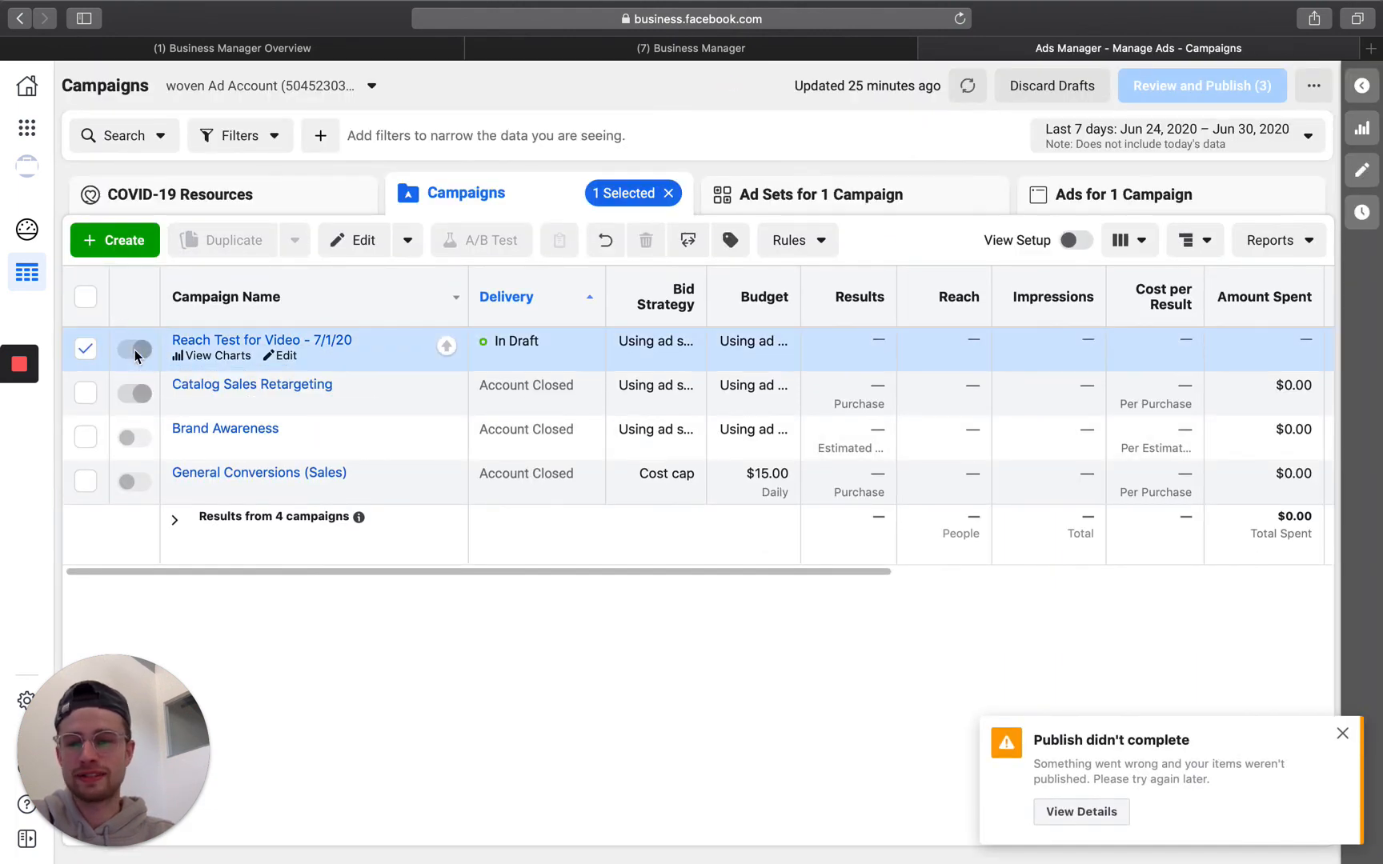
{"action": "left_click", "coordinate": [1342, 735]}
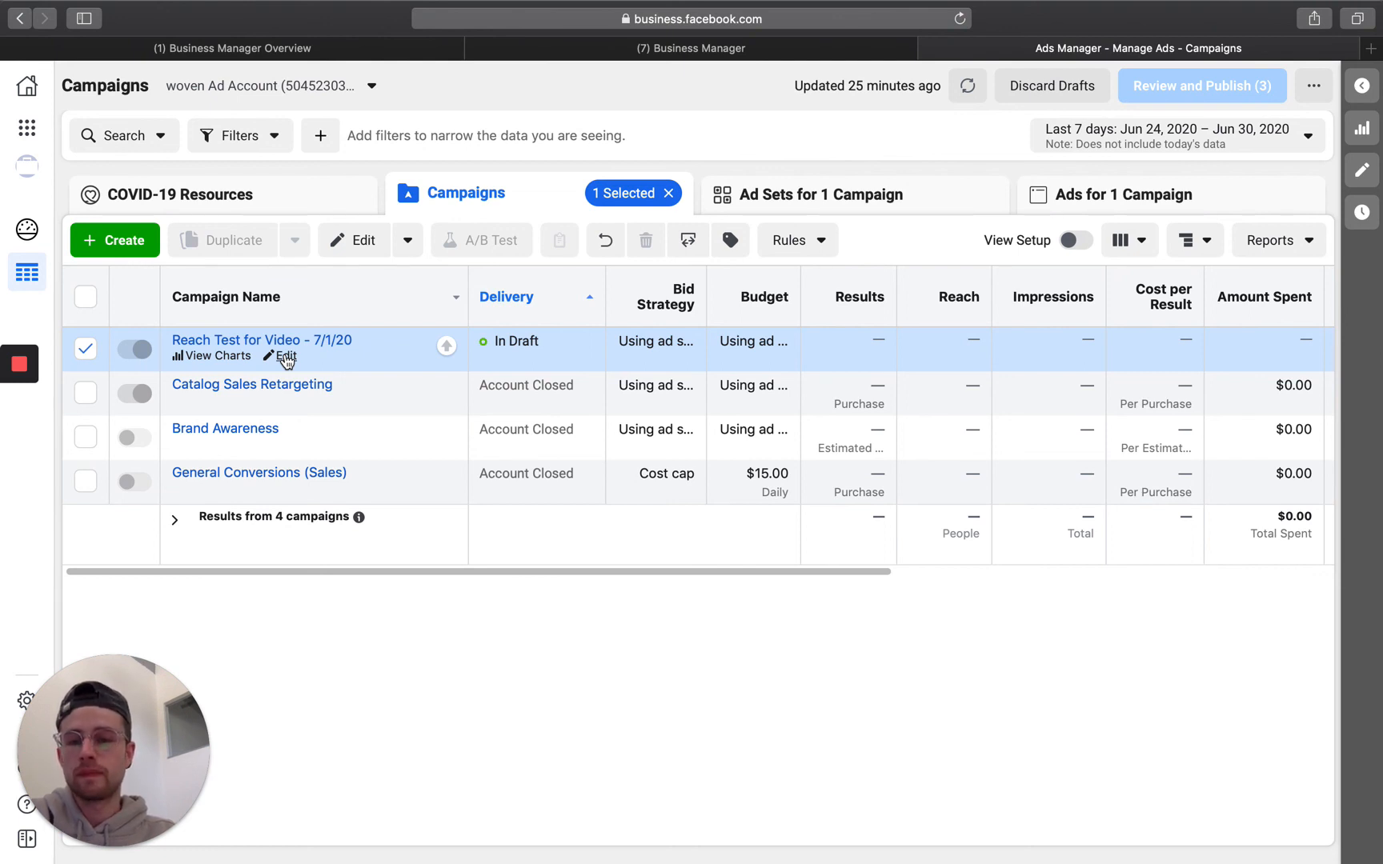
{"action": "left_click", "coordinate": [286, 359]}
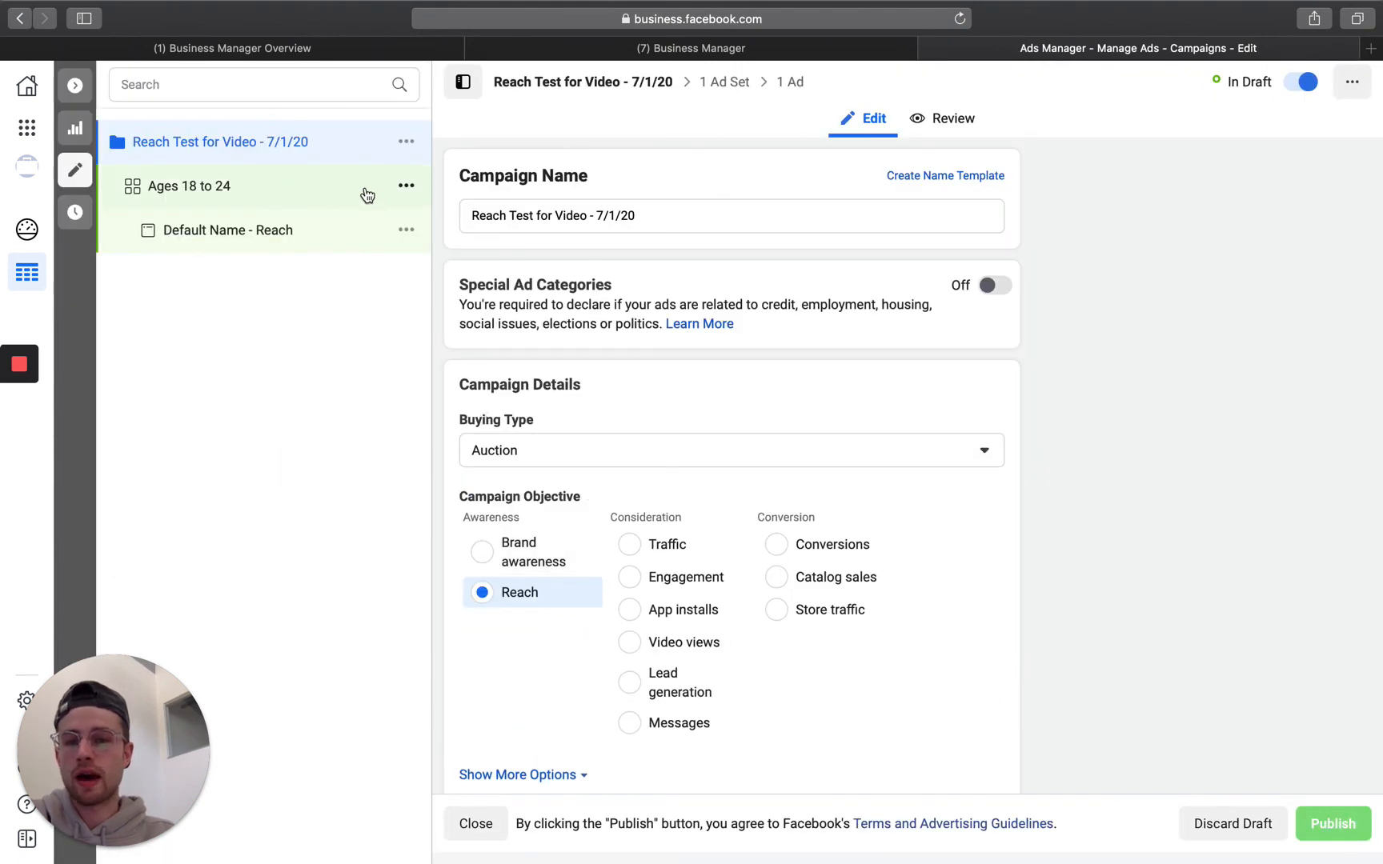
Step: Try to quickly duplicate the ad set "Ages 18 to 24" within the campaign
{"action": "left_click", "coordinate": [410, 187]}
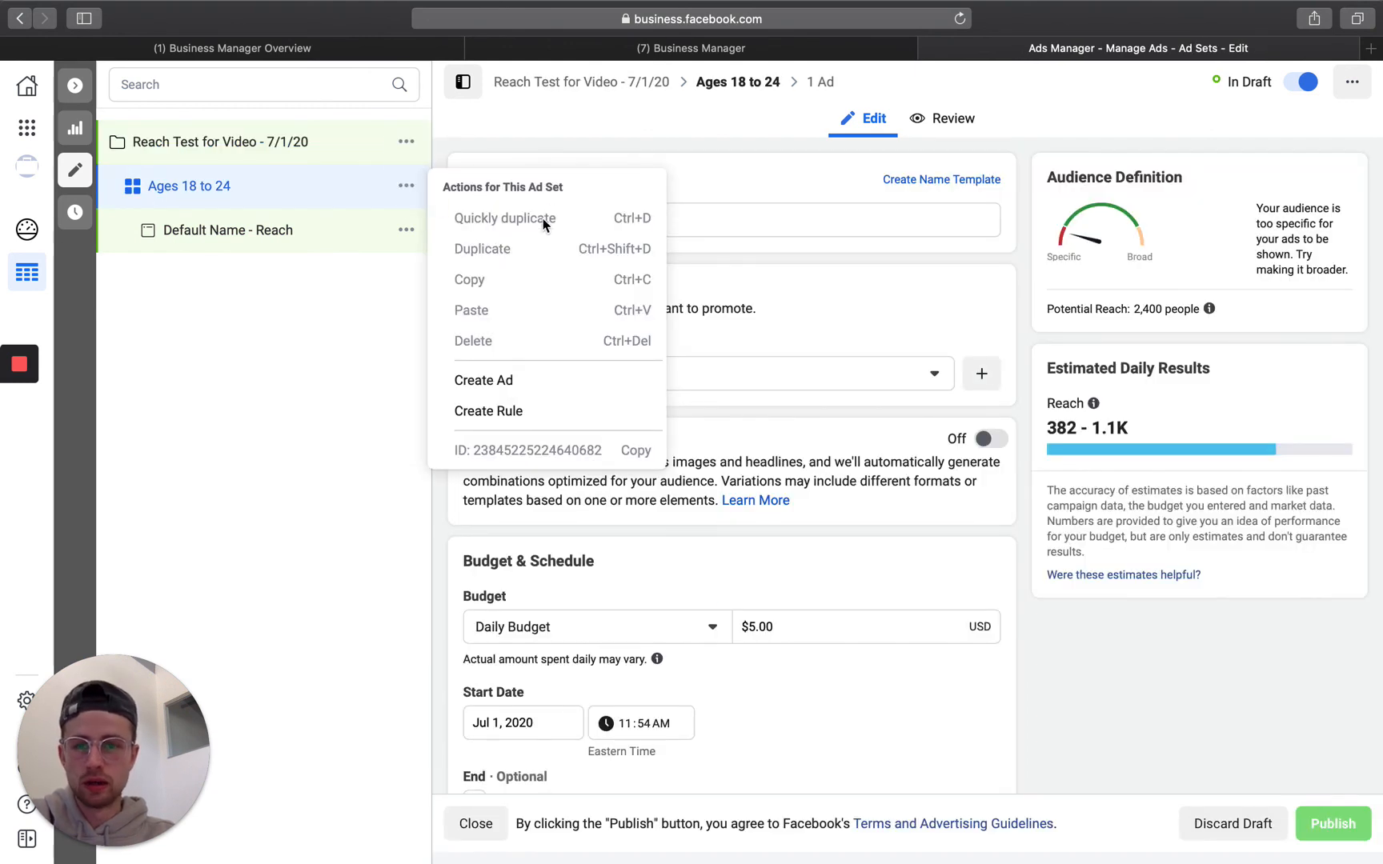
{"action": "left_click", "coordinate": [529, 219]}
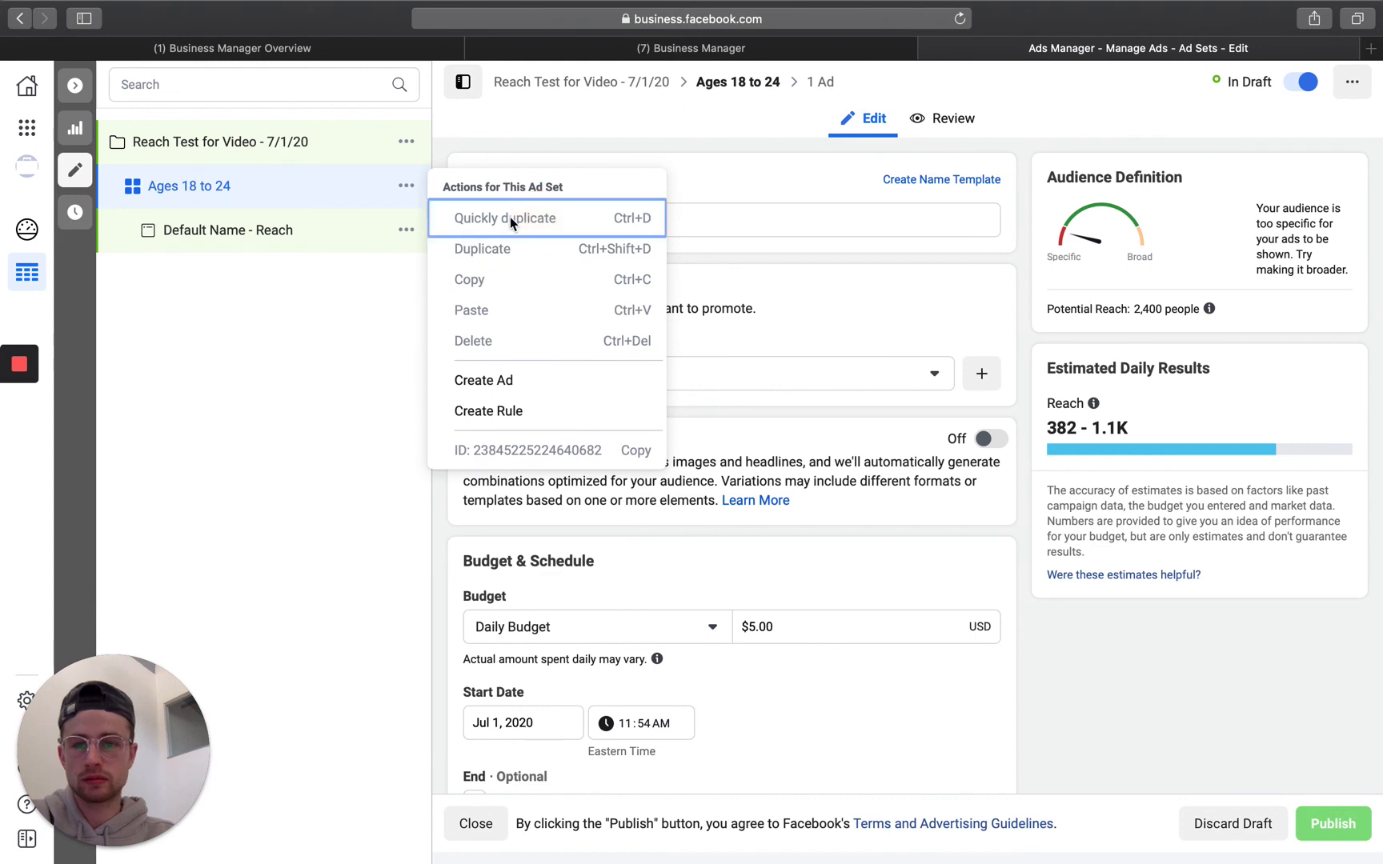
{"action": "left_click", "coordinate": [767, 310]}
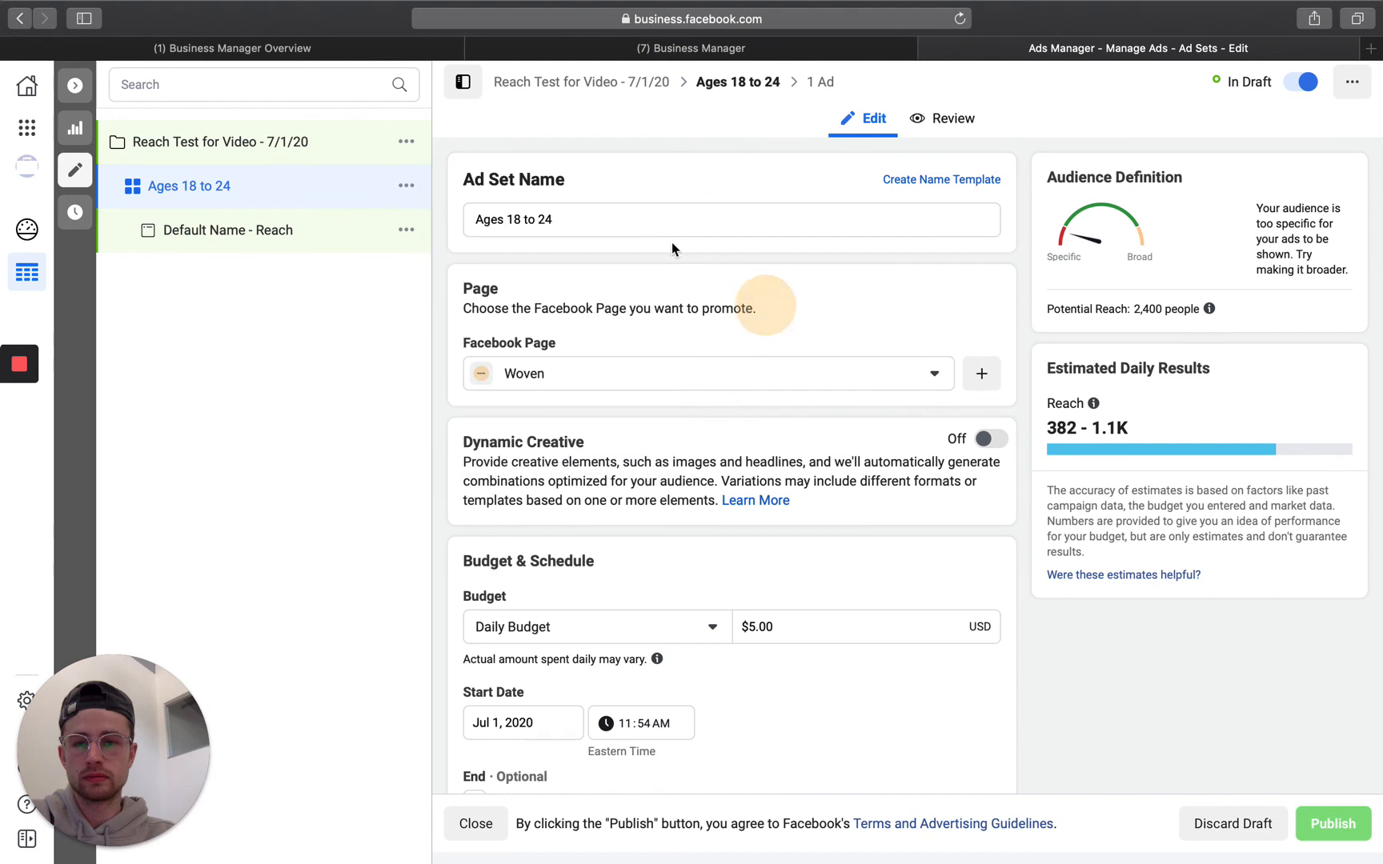
{"action": "left_click", "coordinate": [406, 185]}
{"action": "left_click", "coordinate": [518, 222]}
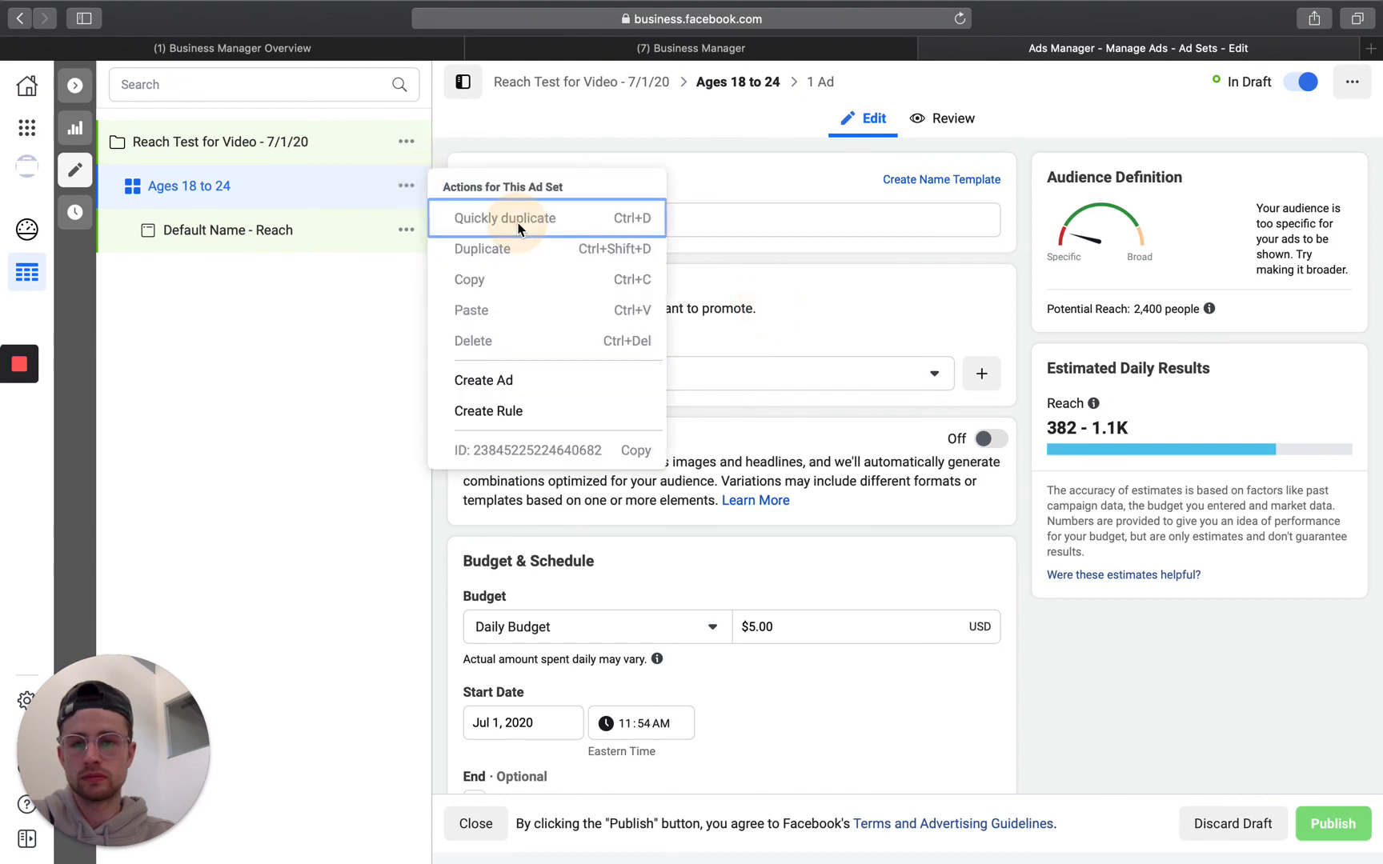
{"action": "double_click", "coordinate": [455, 210]}
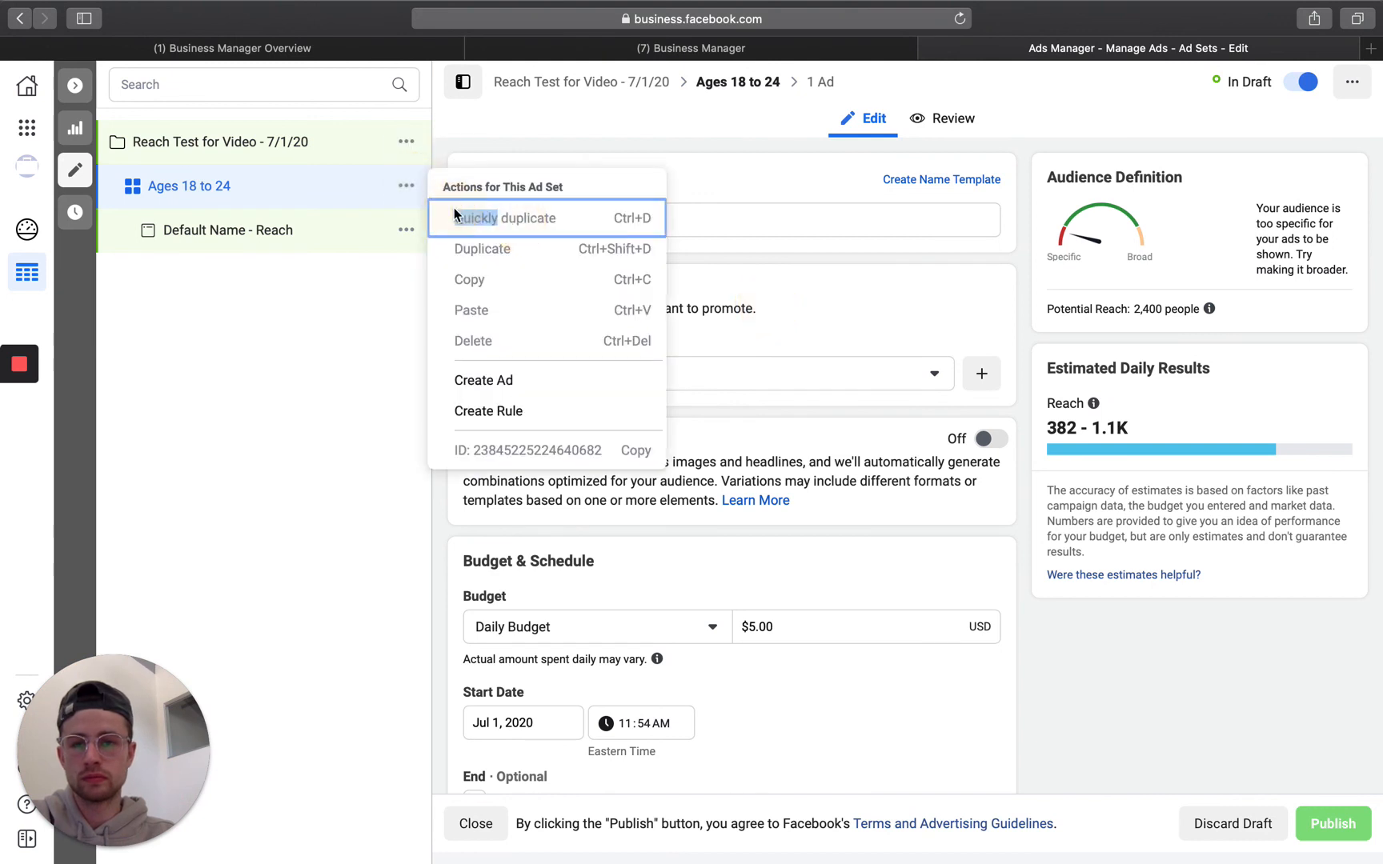
{"action": "left_click", "coordinate": [342, 186]}
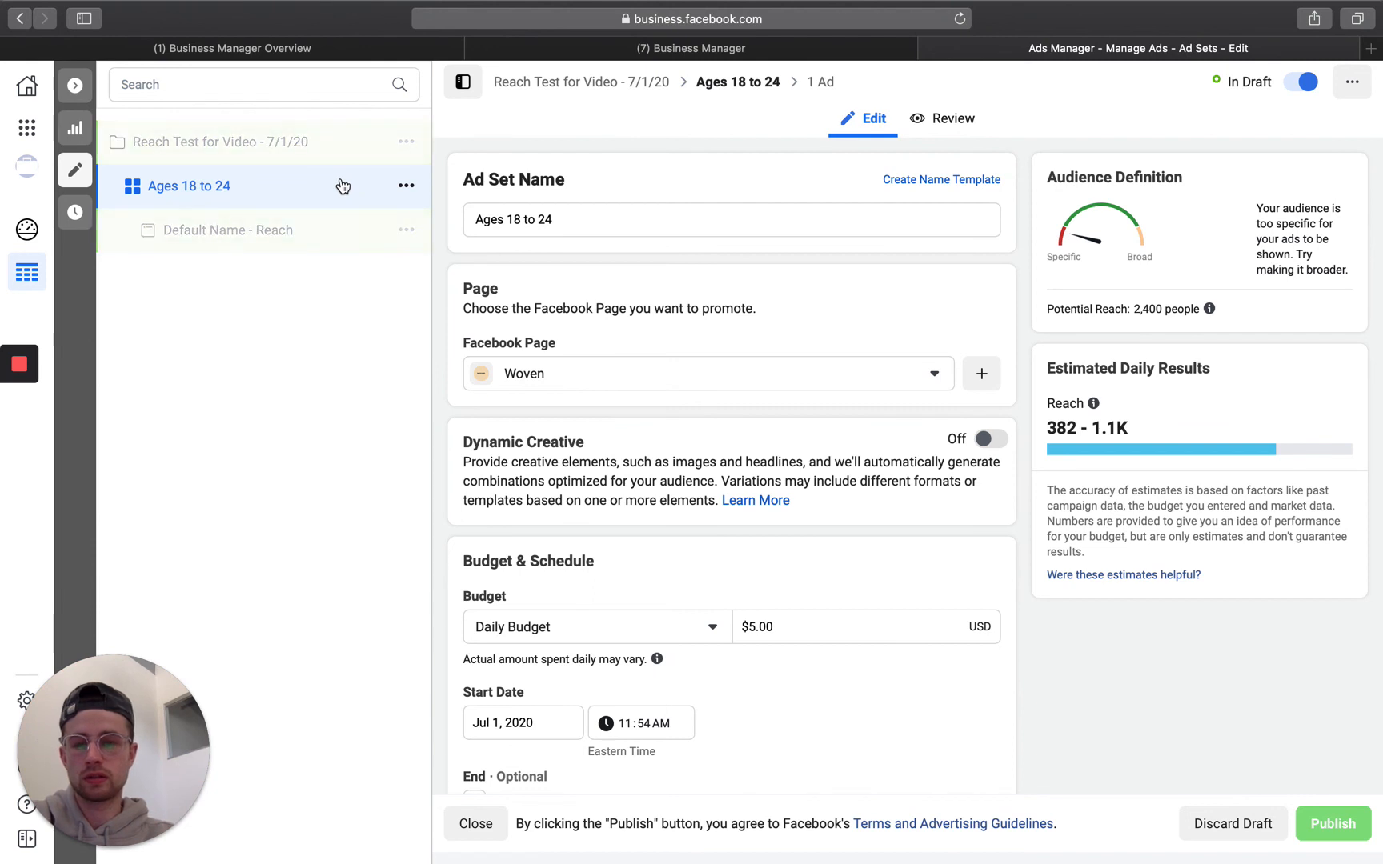
{"action": "key", "text": "super+d"}
{"action": "left_click", "coordinate": [756, 217]}
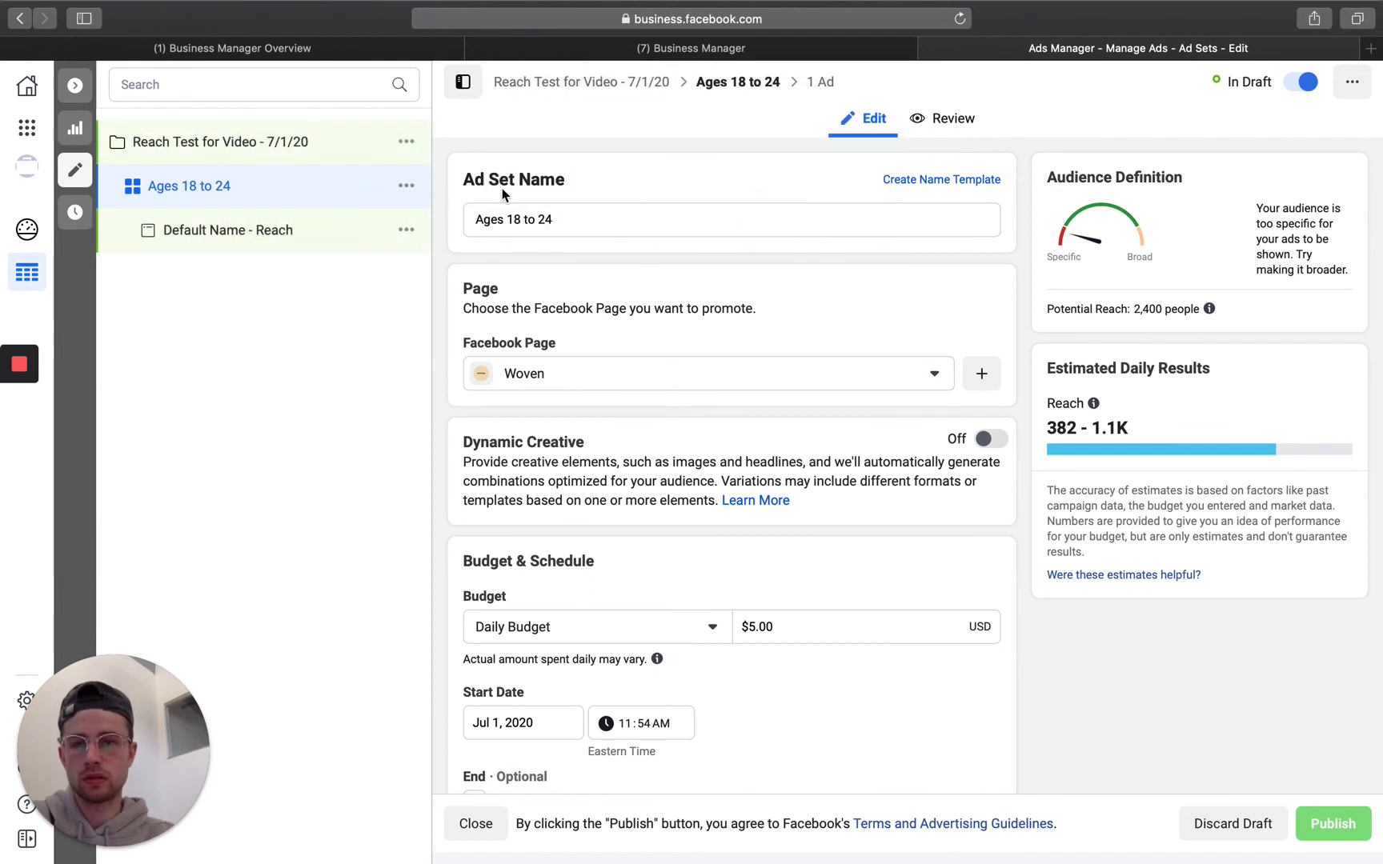
{"action": "left_click", "coordinate": [398, 188]}
{"action": "left_click", "coordinate": [399, 188]}
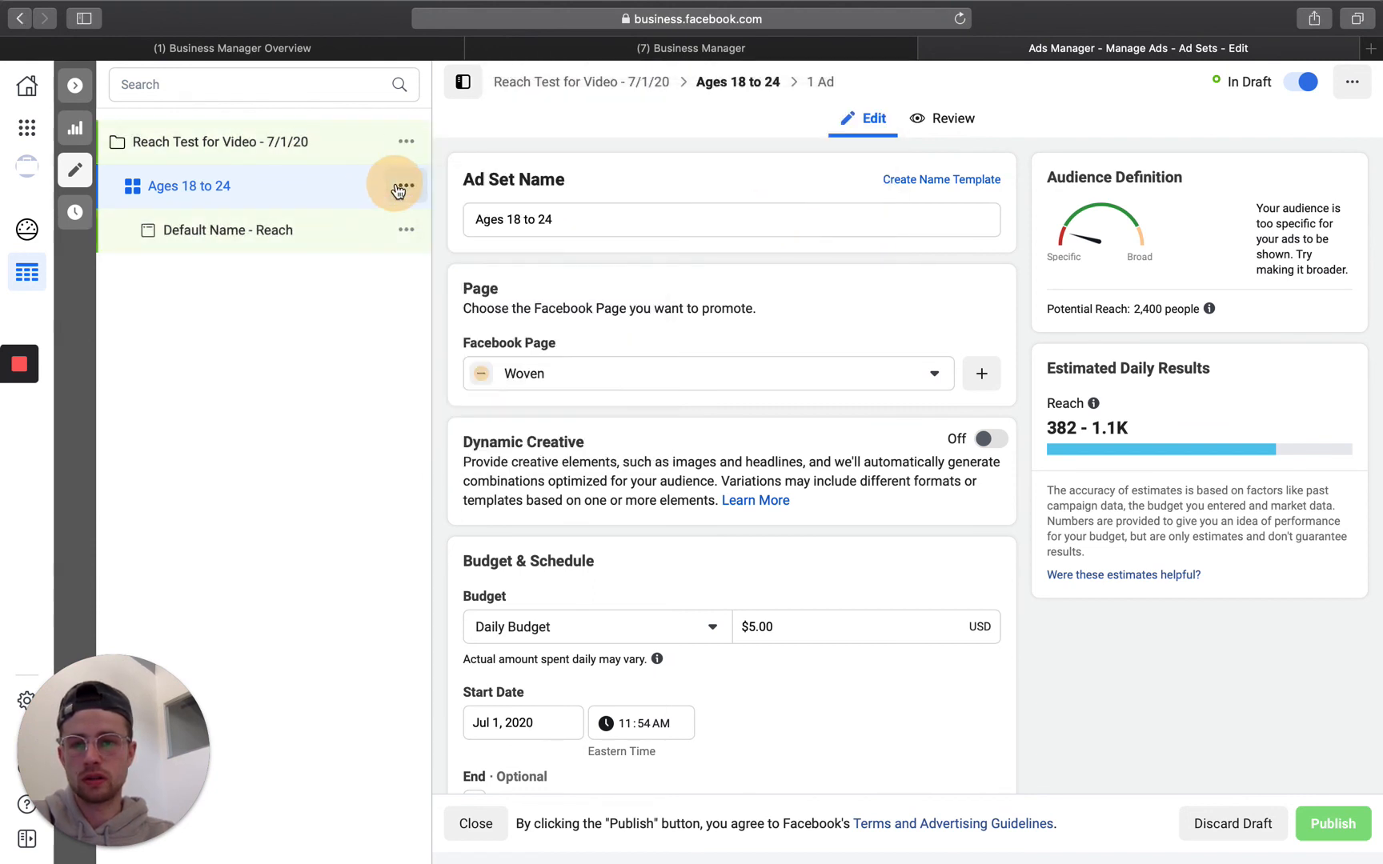
{"action": "left_click", "coordinate": [336, 316]}
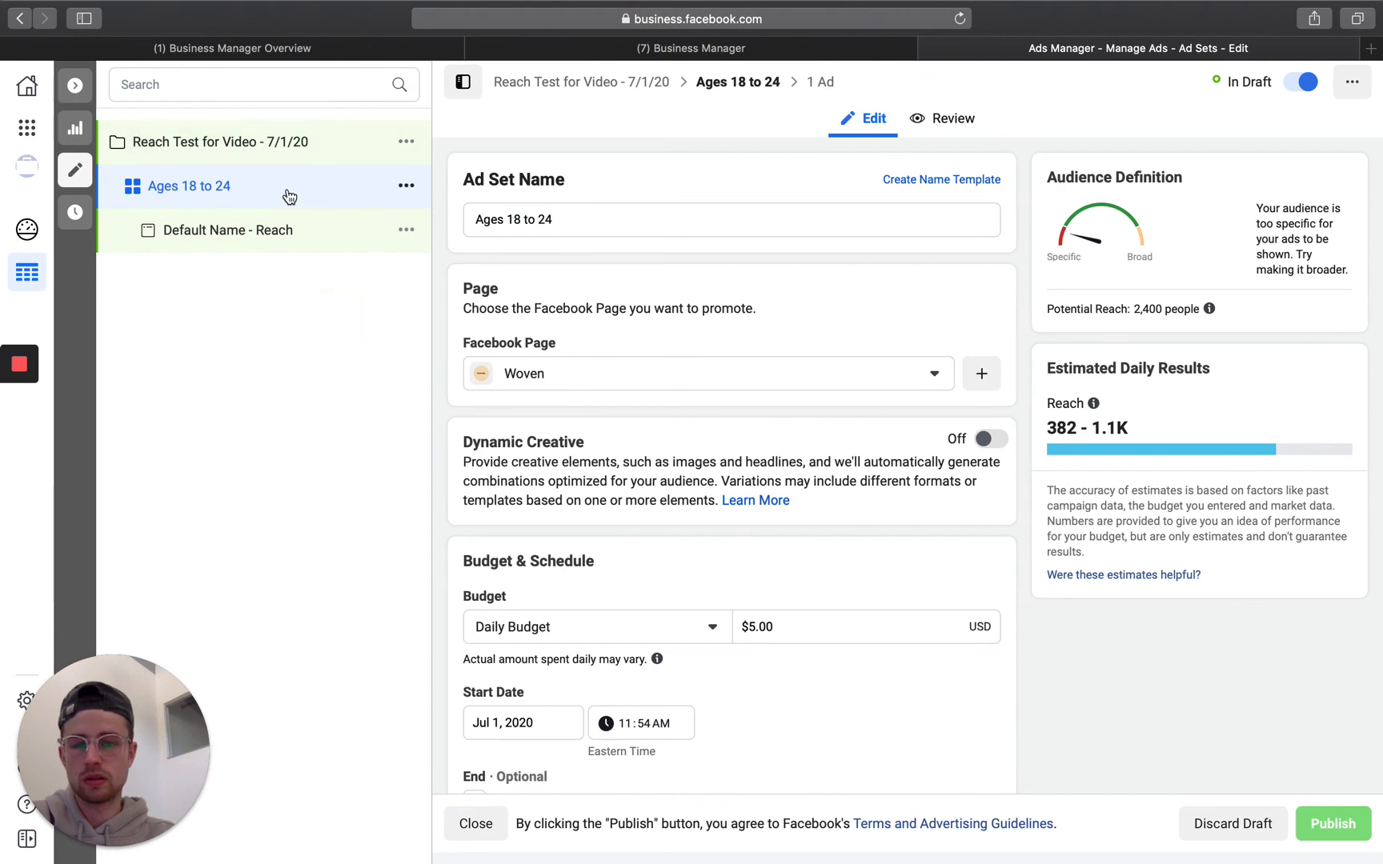
{"action": "left_click", "coordinate": [408, 186]}
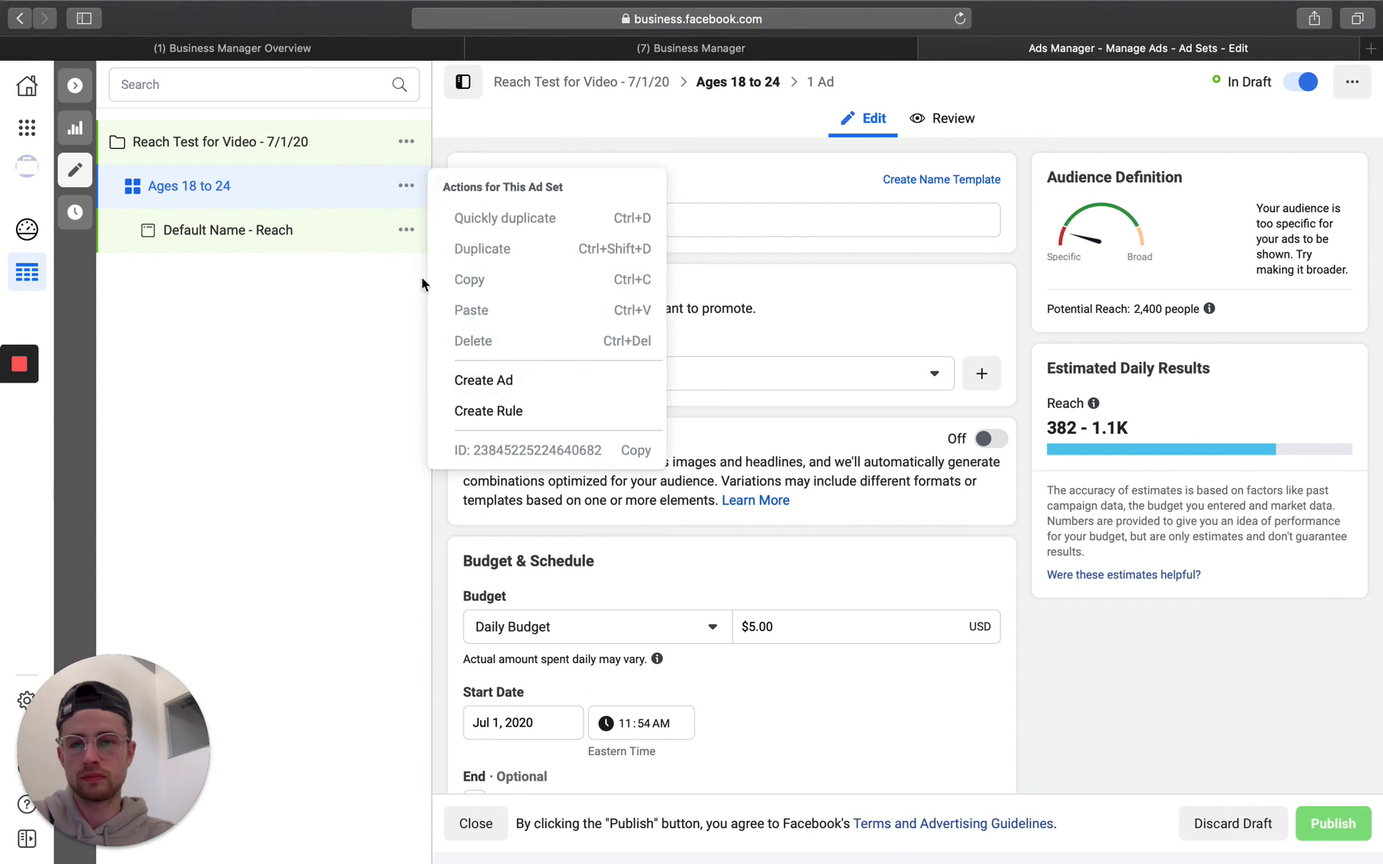
{"action": "left_click", "coordinate": [1242, 725]}
Step: Turn off the ad set "Ages 18 to 24" and recheck which actions it offers
{"action": "left_click", "coordinate": [1308, 83]}
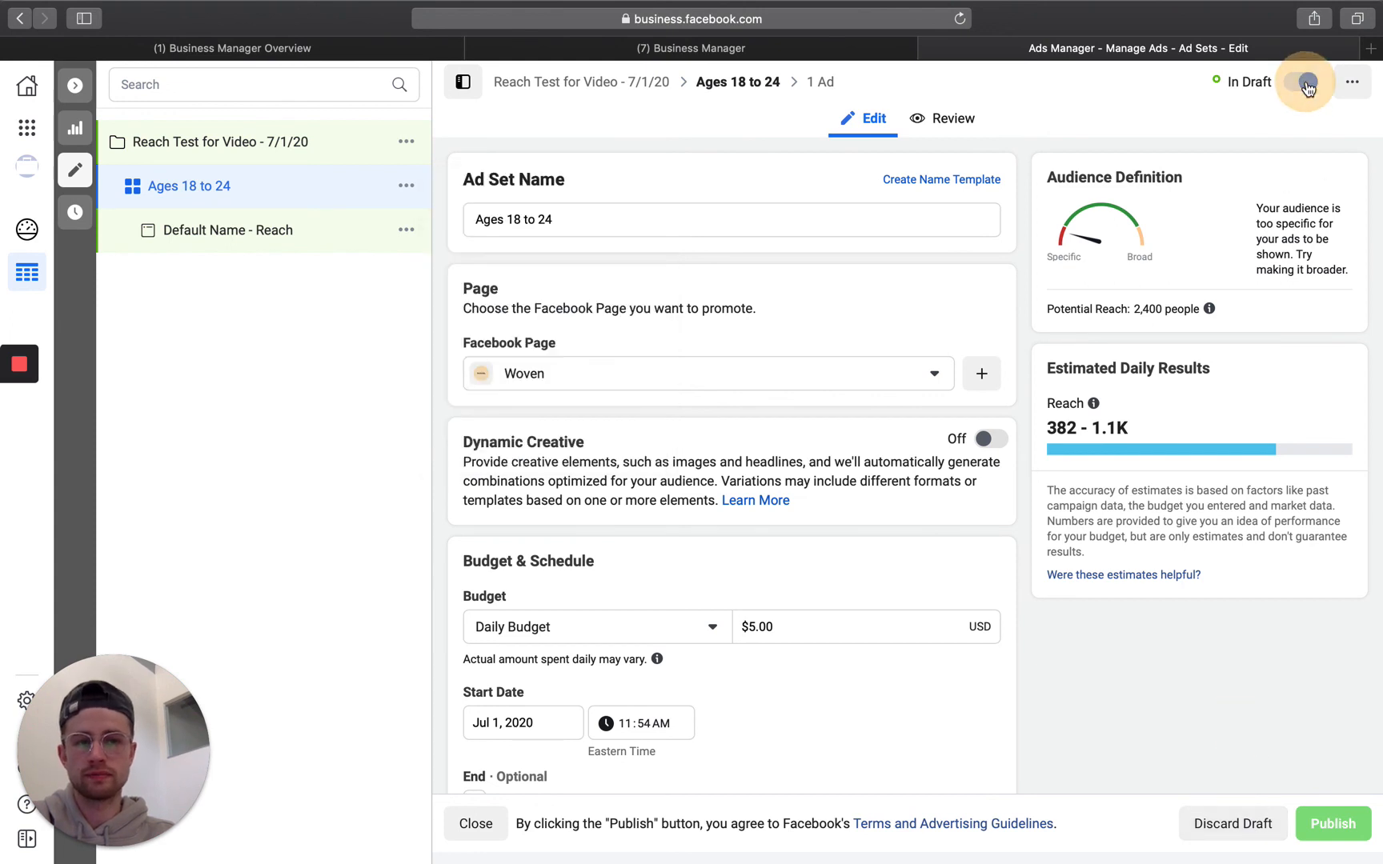
{"action": "left_click", "coordinate": [407, 185]}
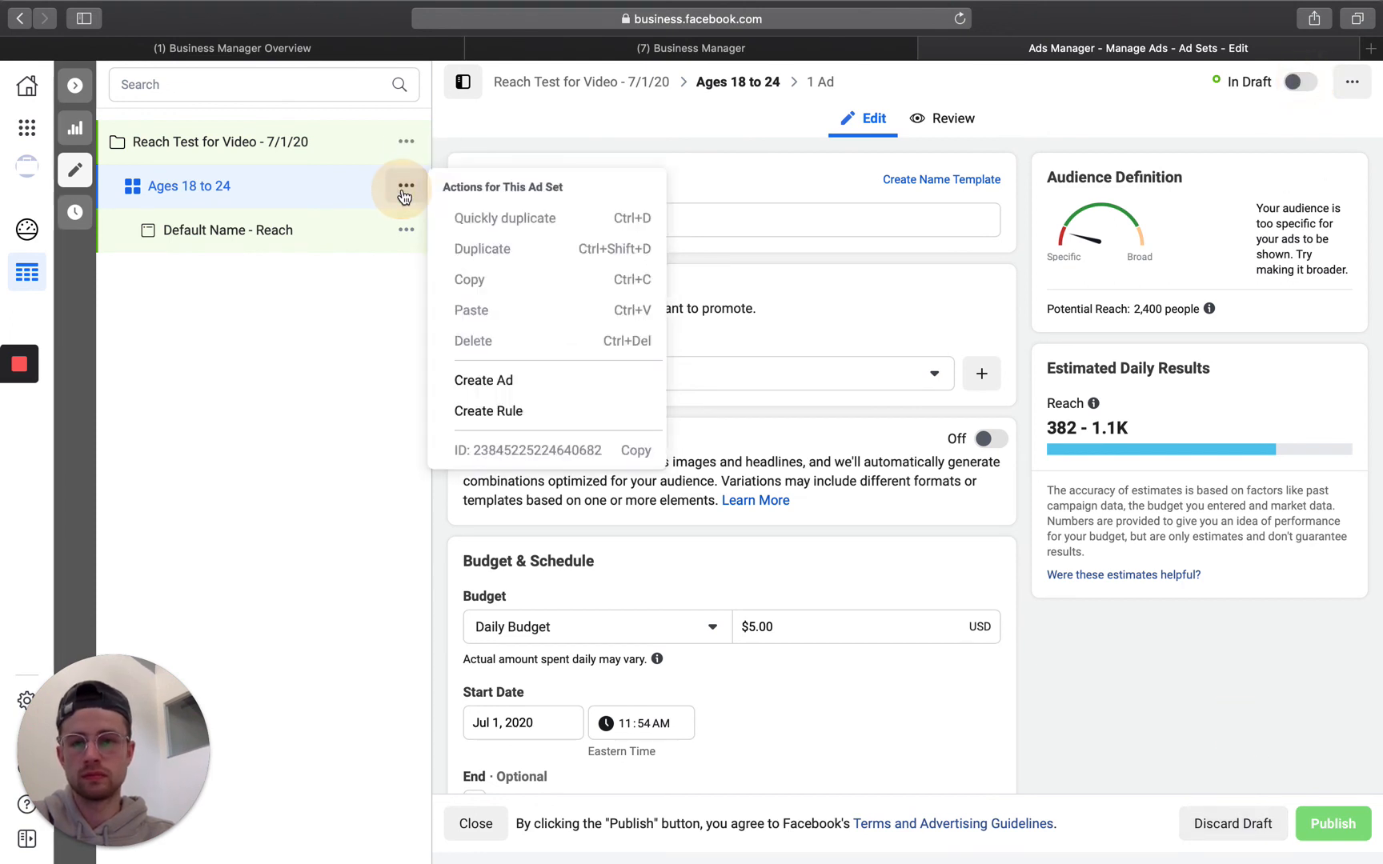
{"action": "left_click", "coordinate": [332, 366]}
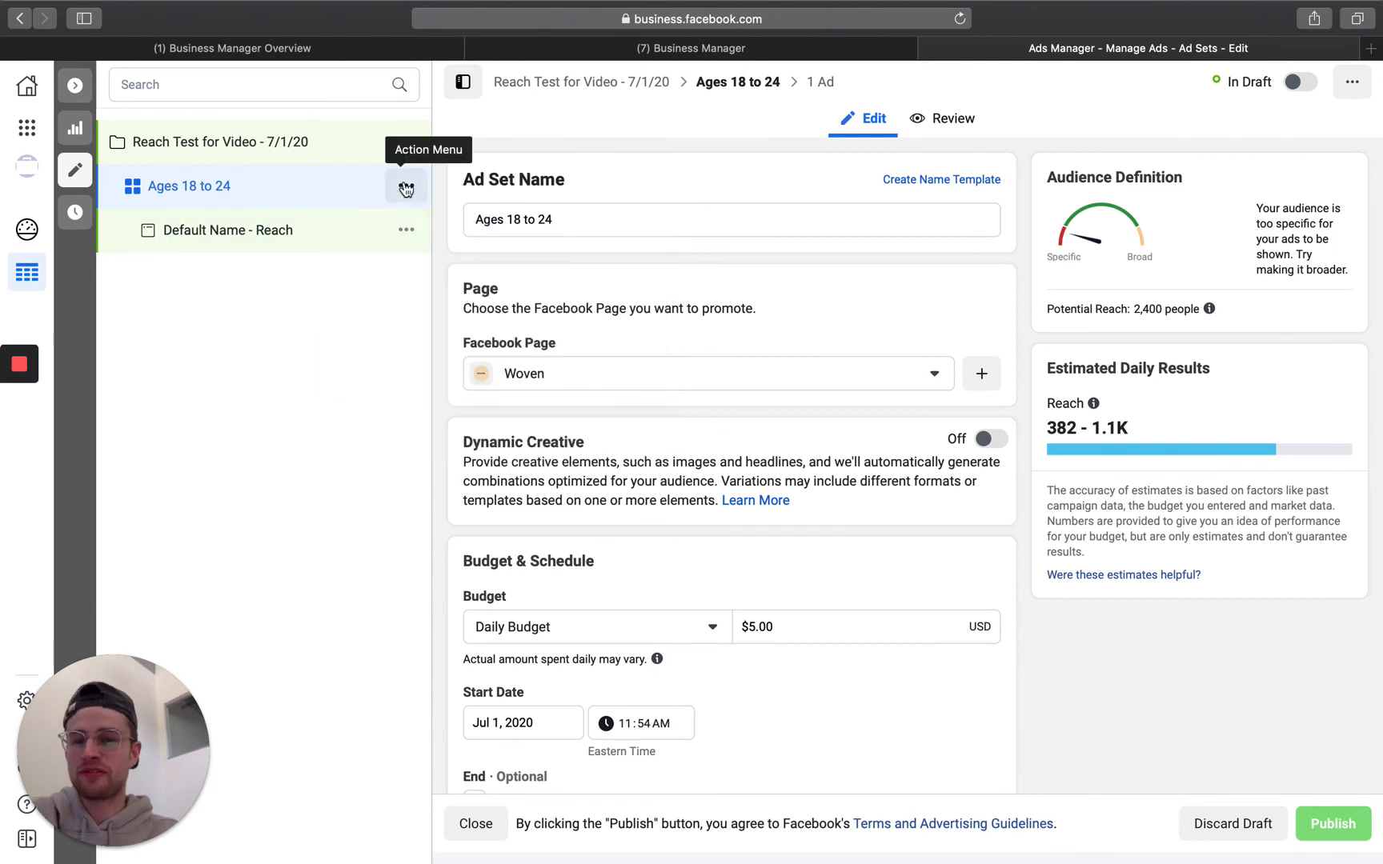
Step: Check the actions offered for the ad "Default Name - Reach" and create a new ad in the ad set "Ages 18 to 24"
{"action": "left_click", "coordinate": [407, 233]}
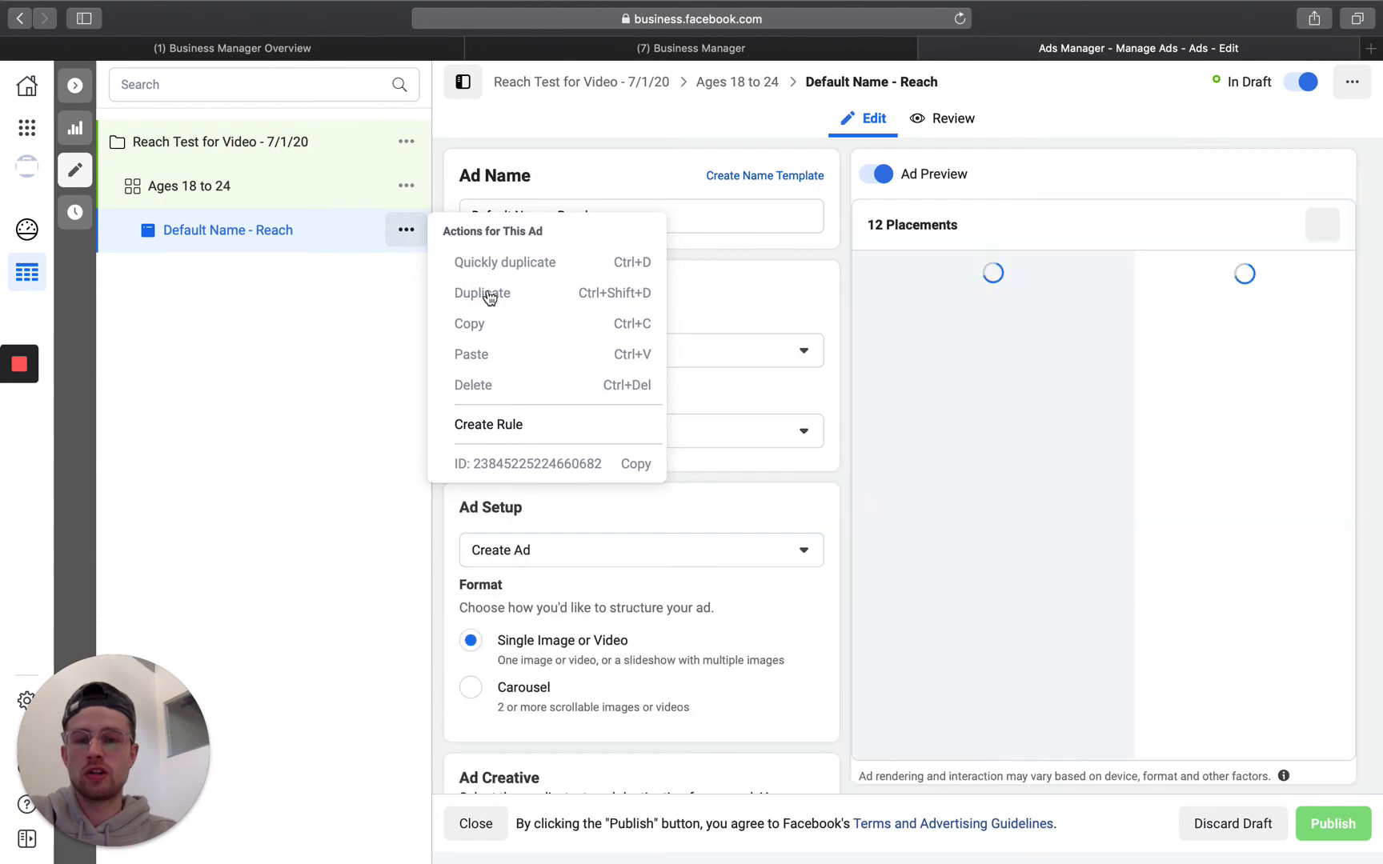
{"action": "left_click", "coordinate": [406, 187]}
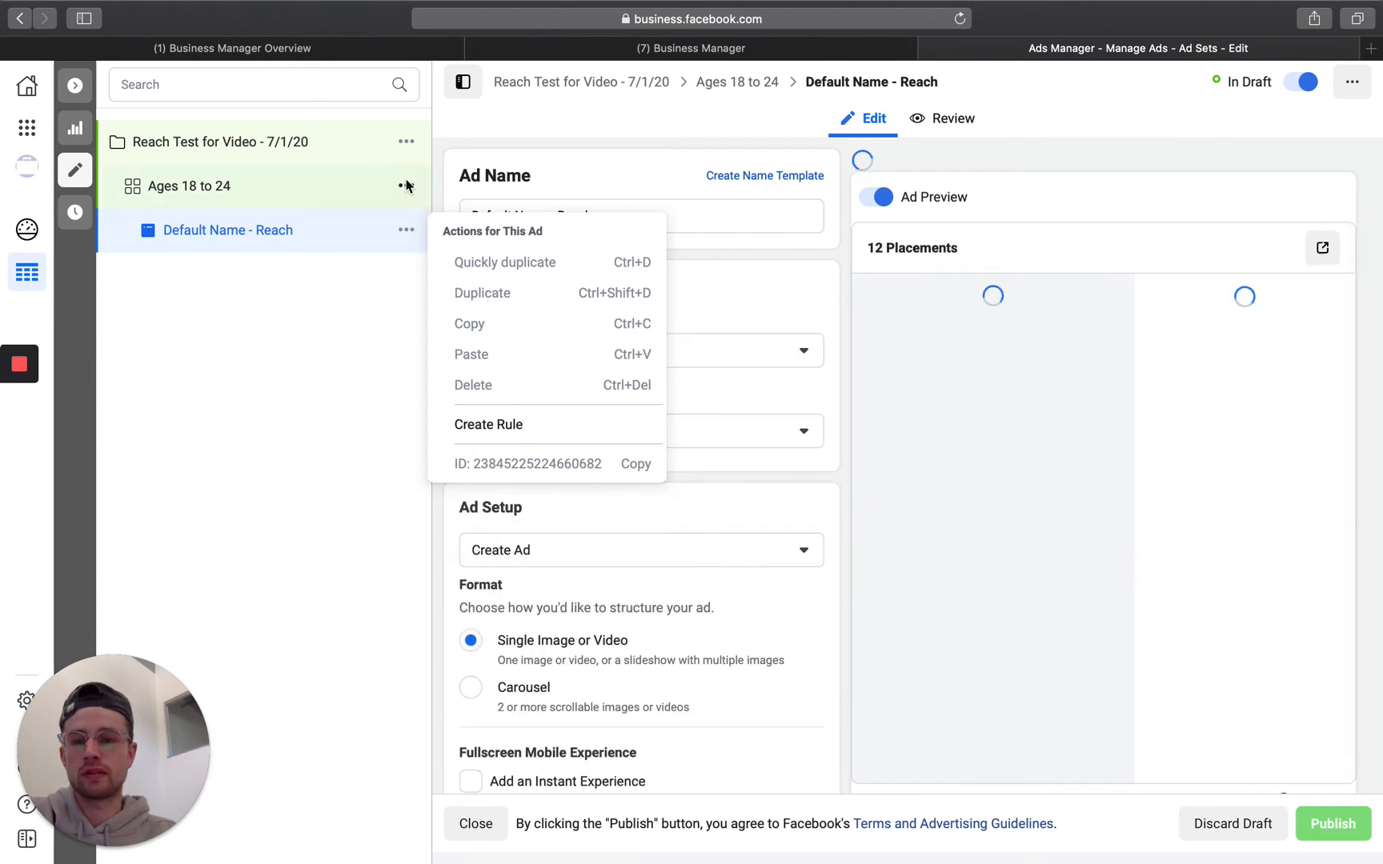
{"action": "left_click", "coordinate": [406, 186]}
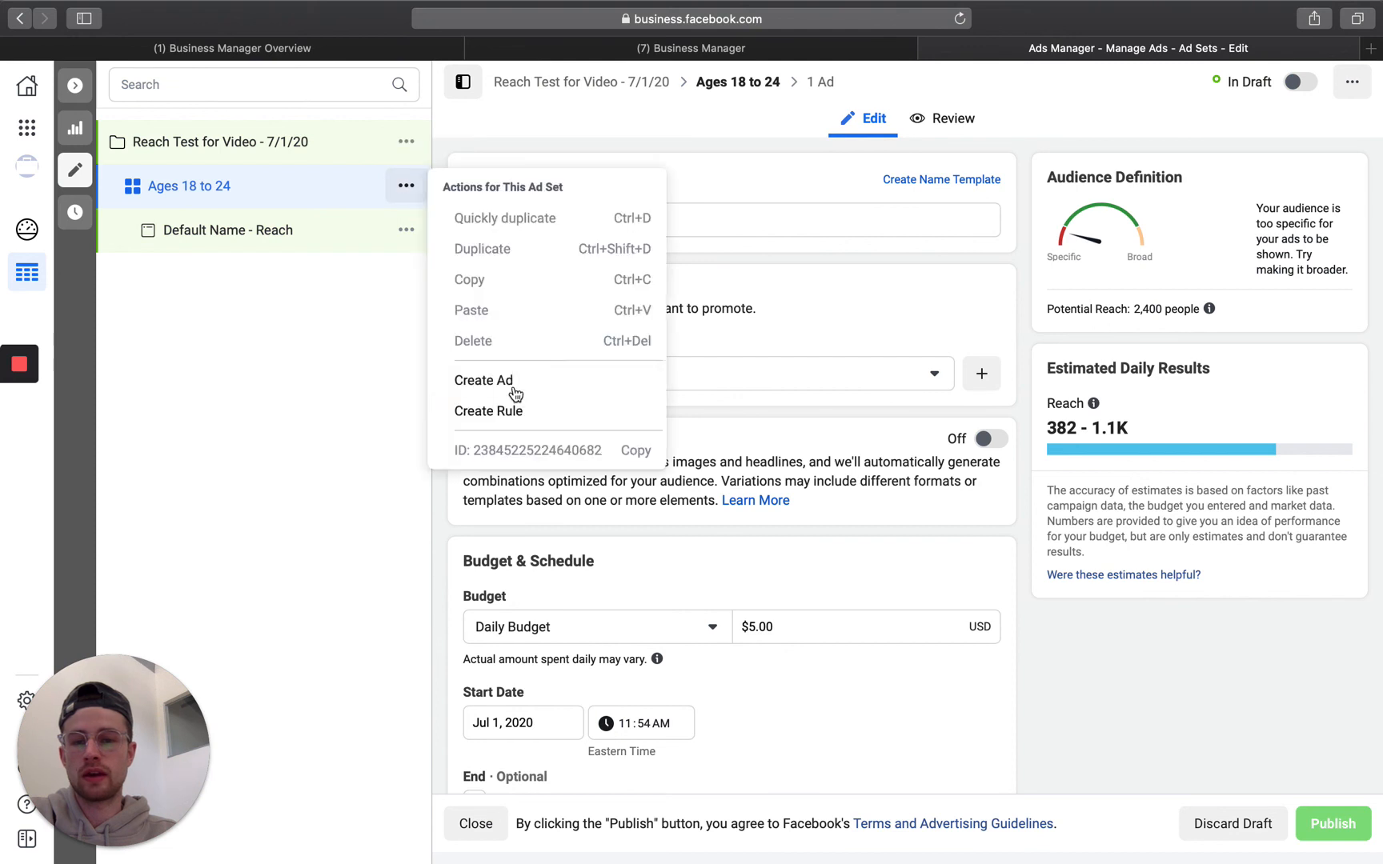
{"action": "left_click", "coordinate": [513, 381]}
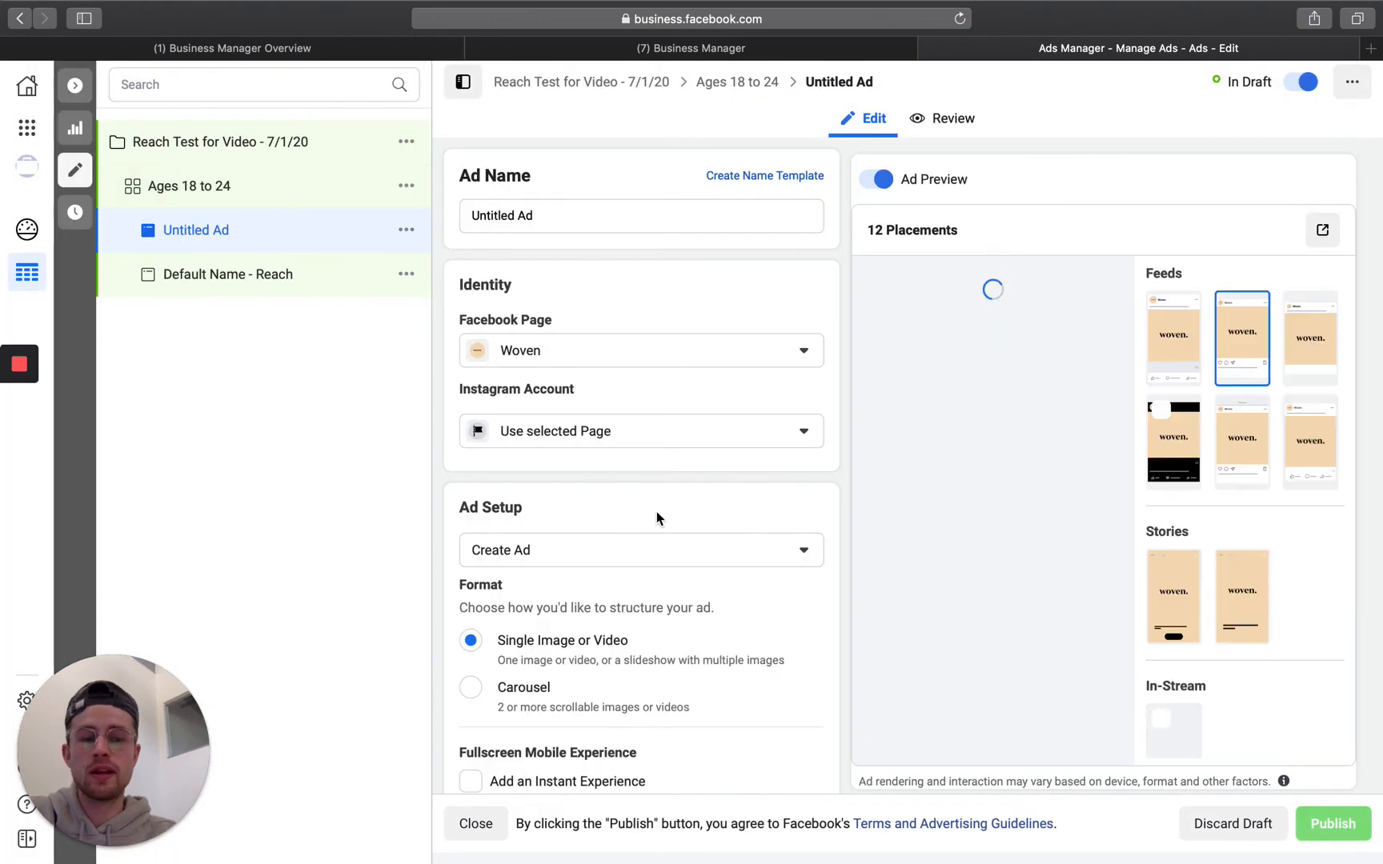
Step: Replace the new ad's primary text with "Get your free SAT guide."
{"action": "scroll", "coordinate": [656, 511], "scroll_direction": "down", "scroll_amount": 3}
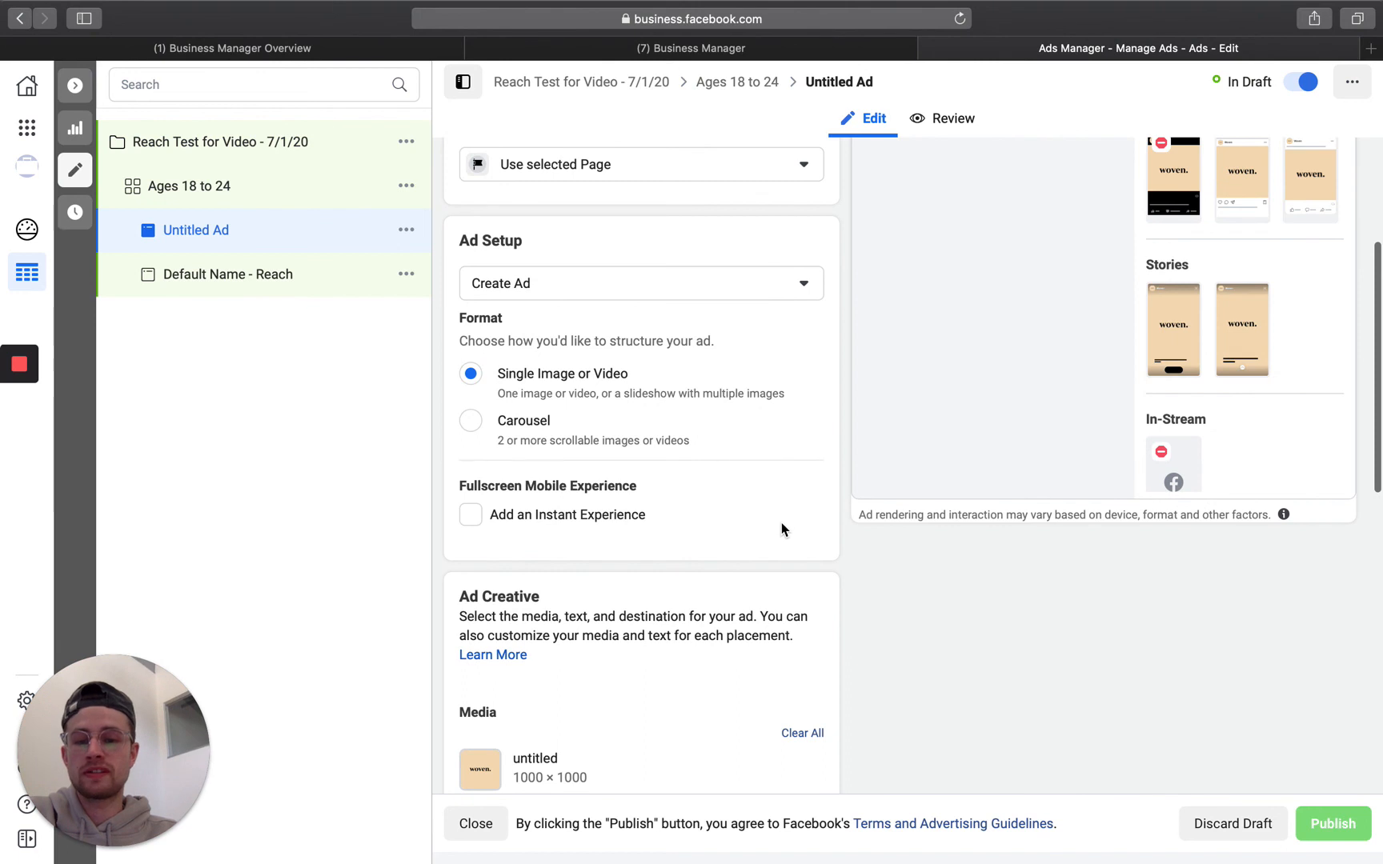
{"action": "scroll", "coordinate": [605, 640], "scroll_direction": "down", "scroll_amount": 2}
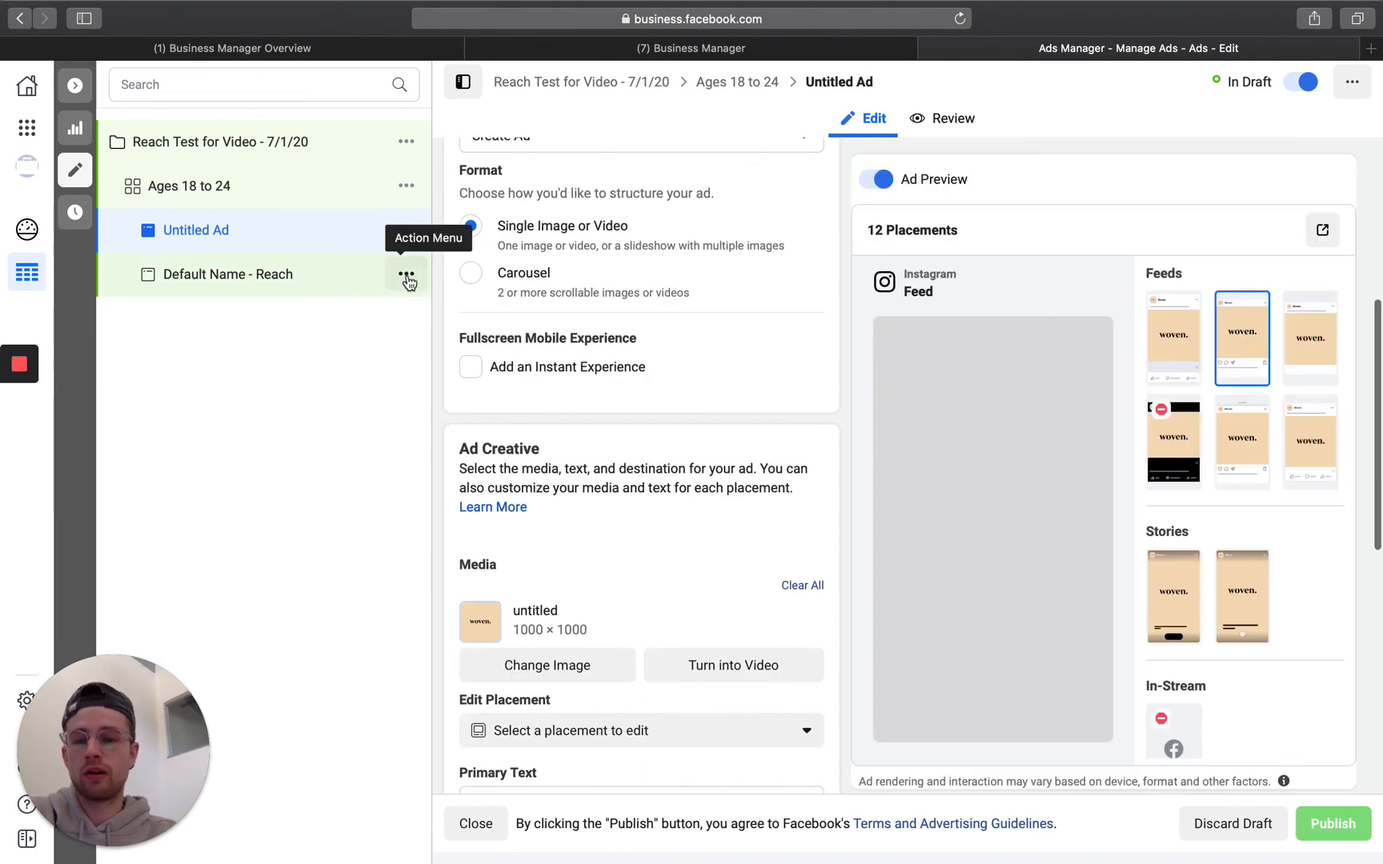
{"action": "scroll", "coordinate": [559, 504], "scroll_direction": "down", "scroll_amount": 5}
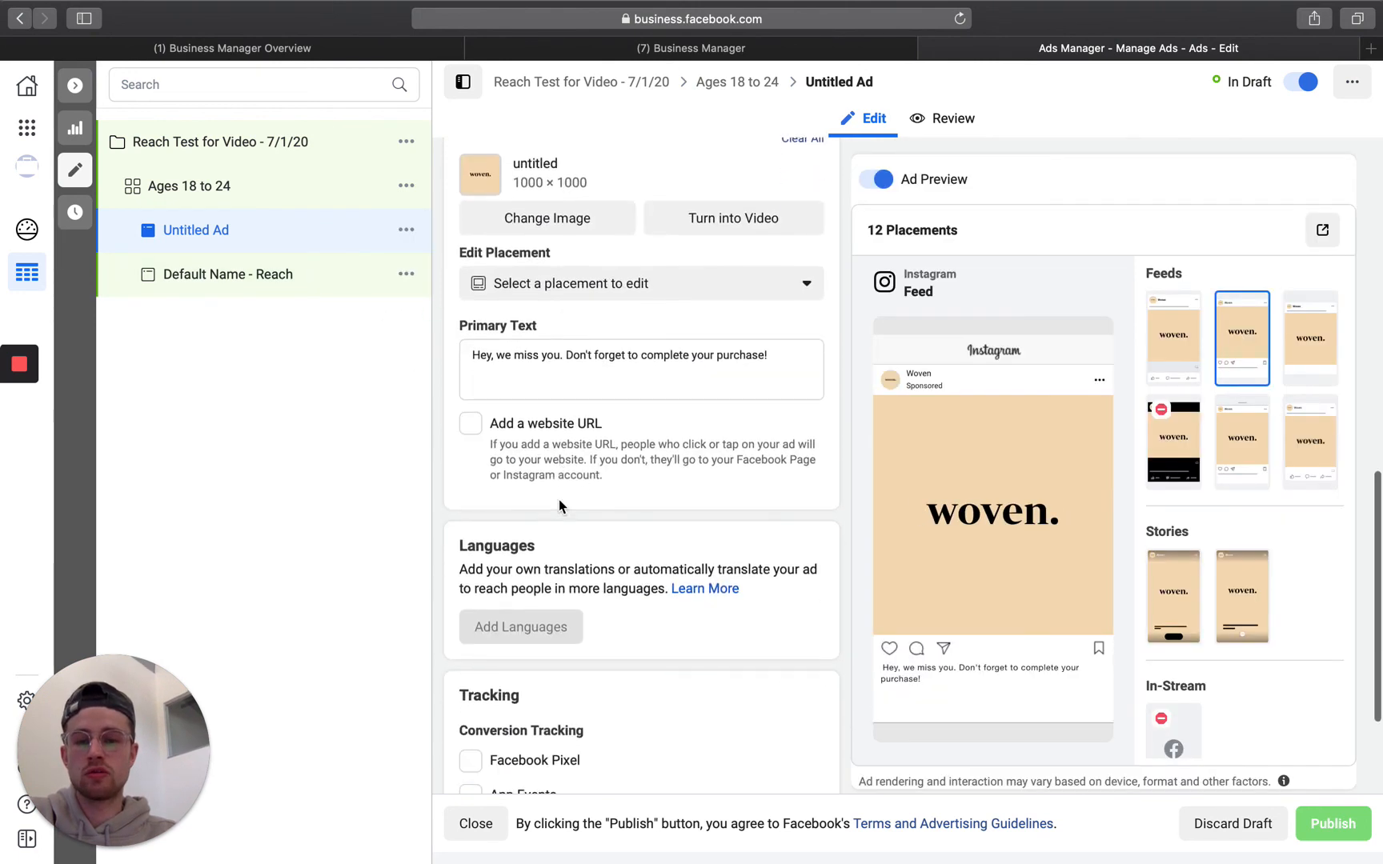
{"action": "triple_click", "coordinate": [592, 362]}
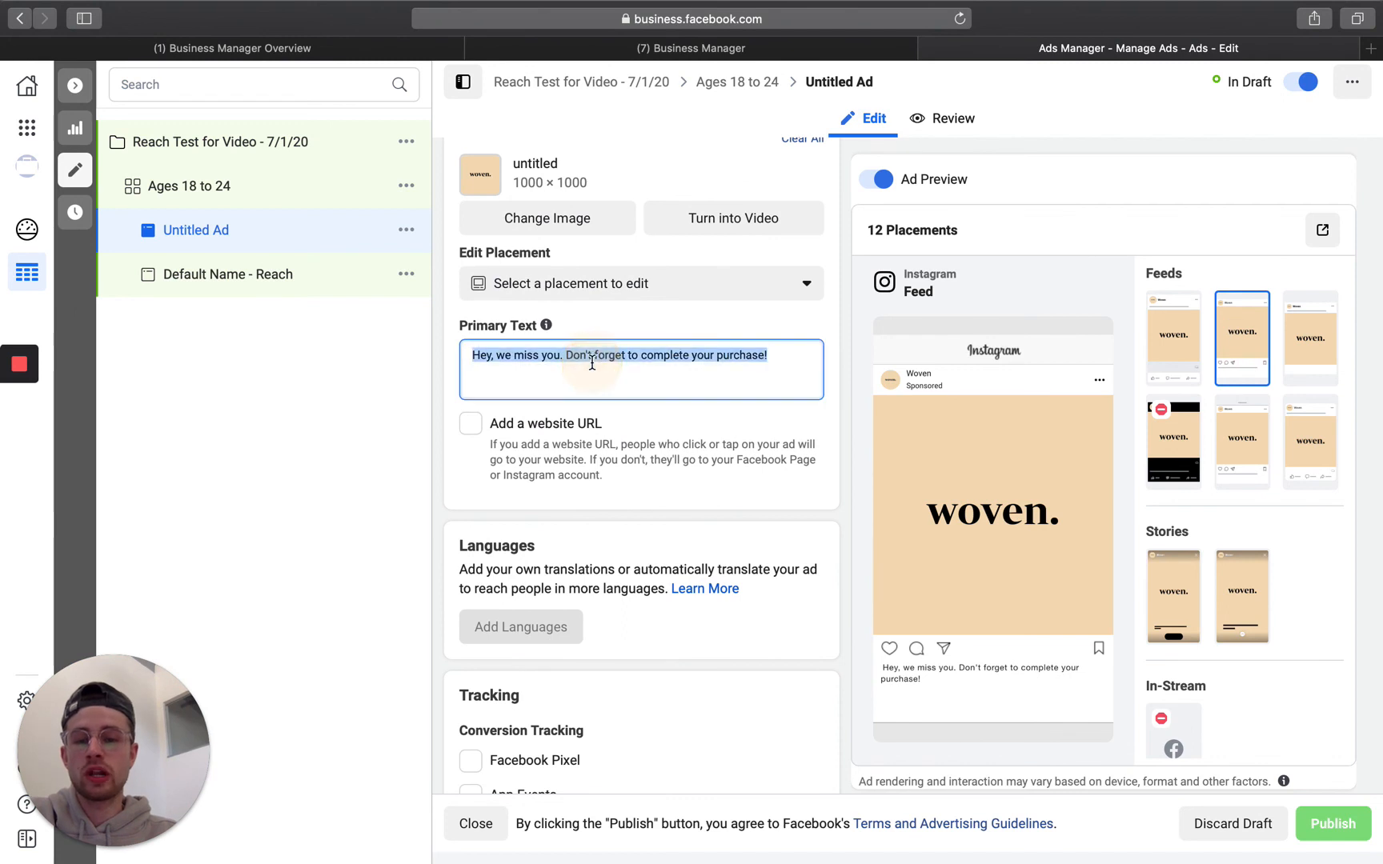
{"action": "type", "text": "SAT Prep c"}
{"action": "key", "text": "super+a"}
{"action": "type", "text": "Get your free SA"}
{"action": "key", "text": "BackSpace"}
{"action": "key", "text": "BackSpace"}
{"action": "type", "text": "SAT guide."}
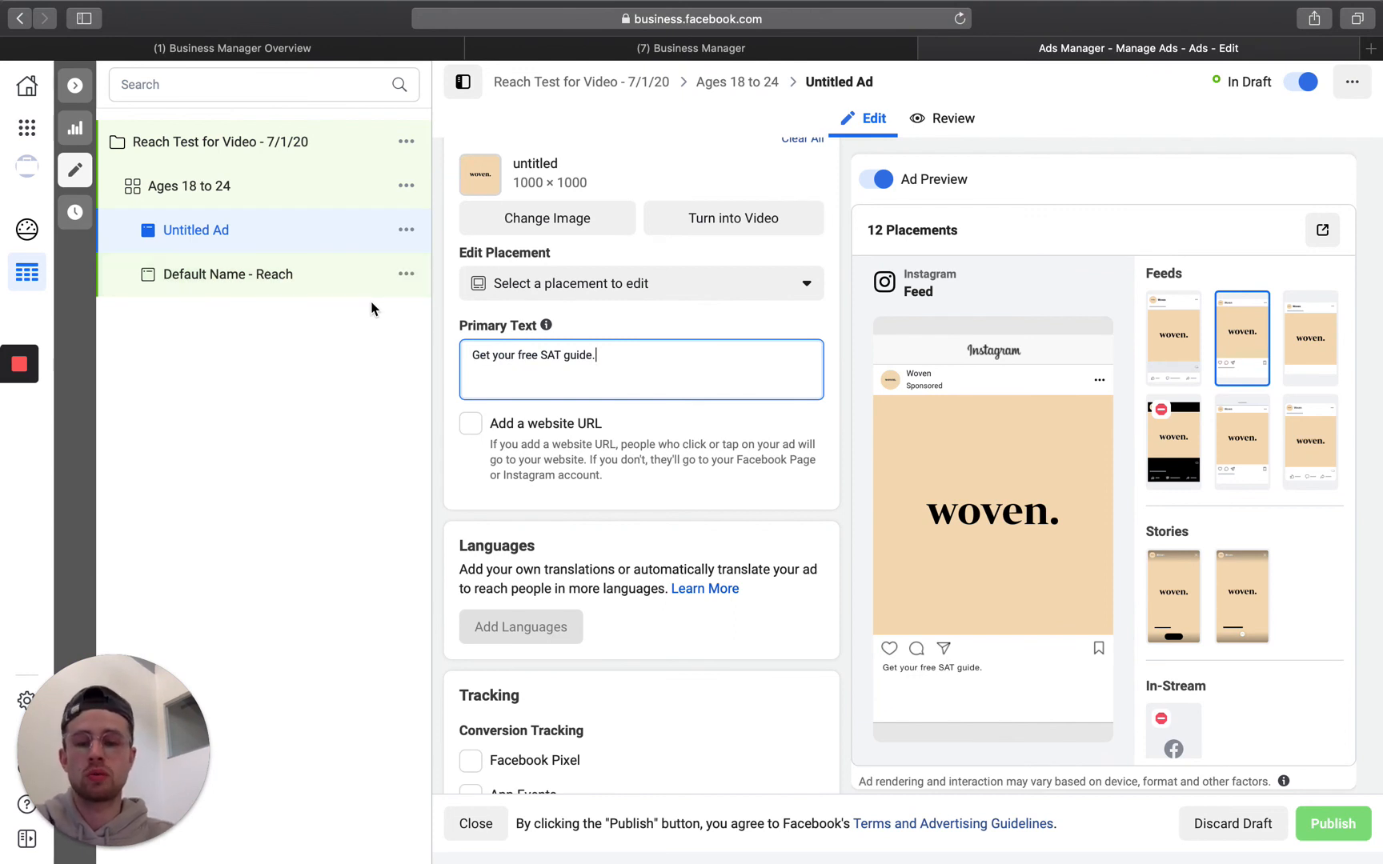
Step: Close the ad editor, deselect the new ad, and look over the ad set and campaign lists
{"action": "left_click", "coordinate": [474, 822]}
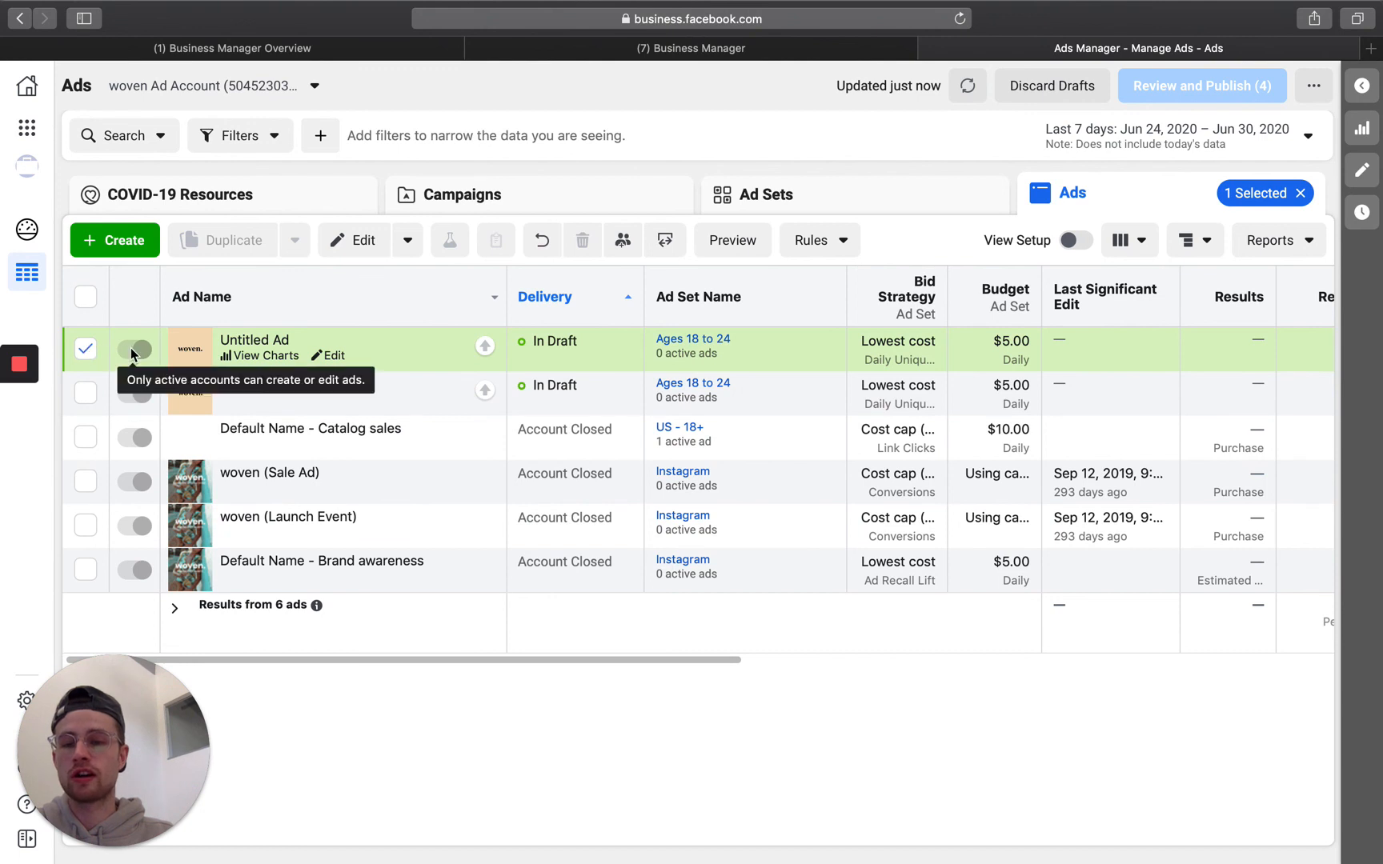
{"action": "left_click", "coordinate": [85, 348]}
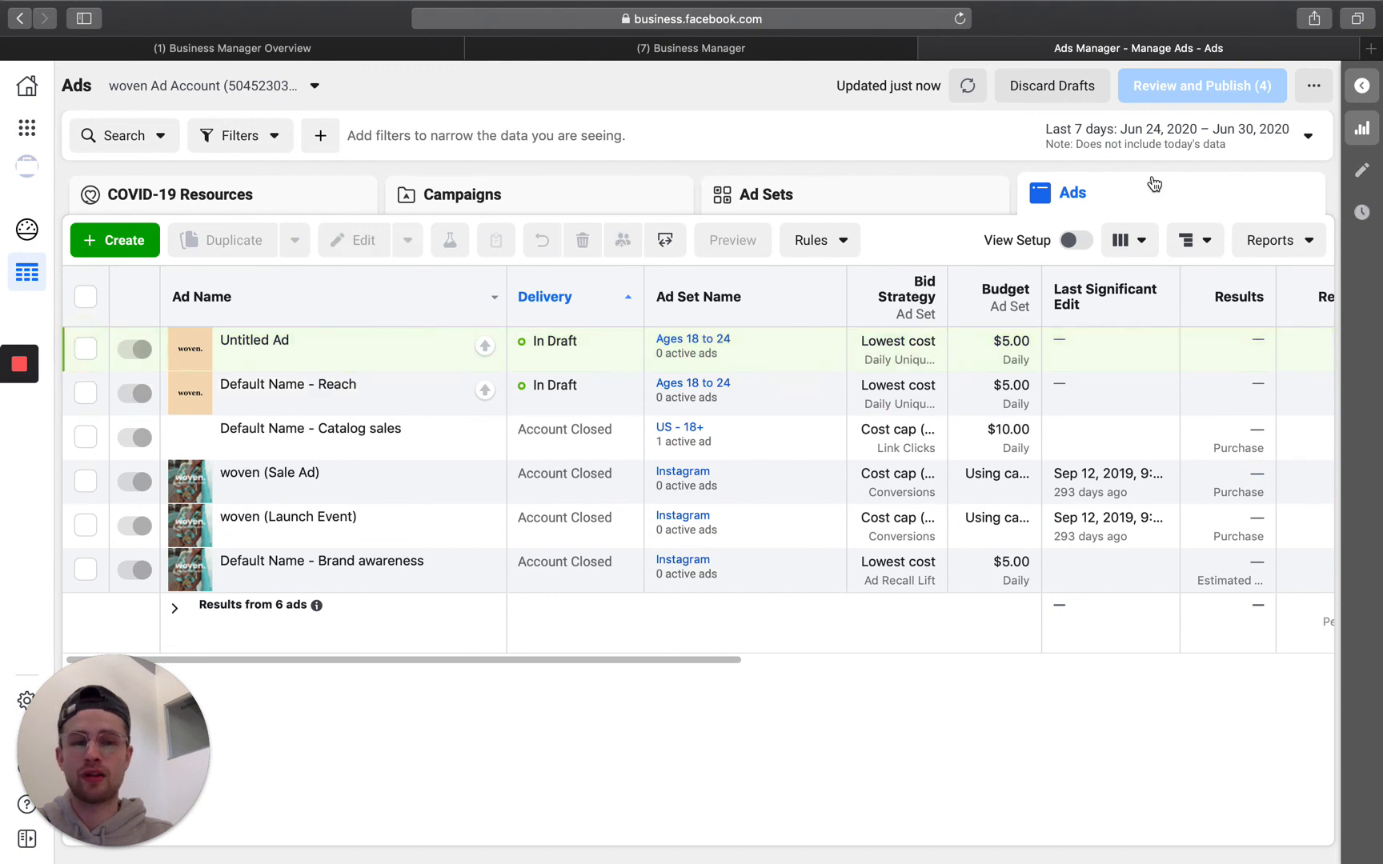
{"action": "left_click", "coordinate": [965, 187]}
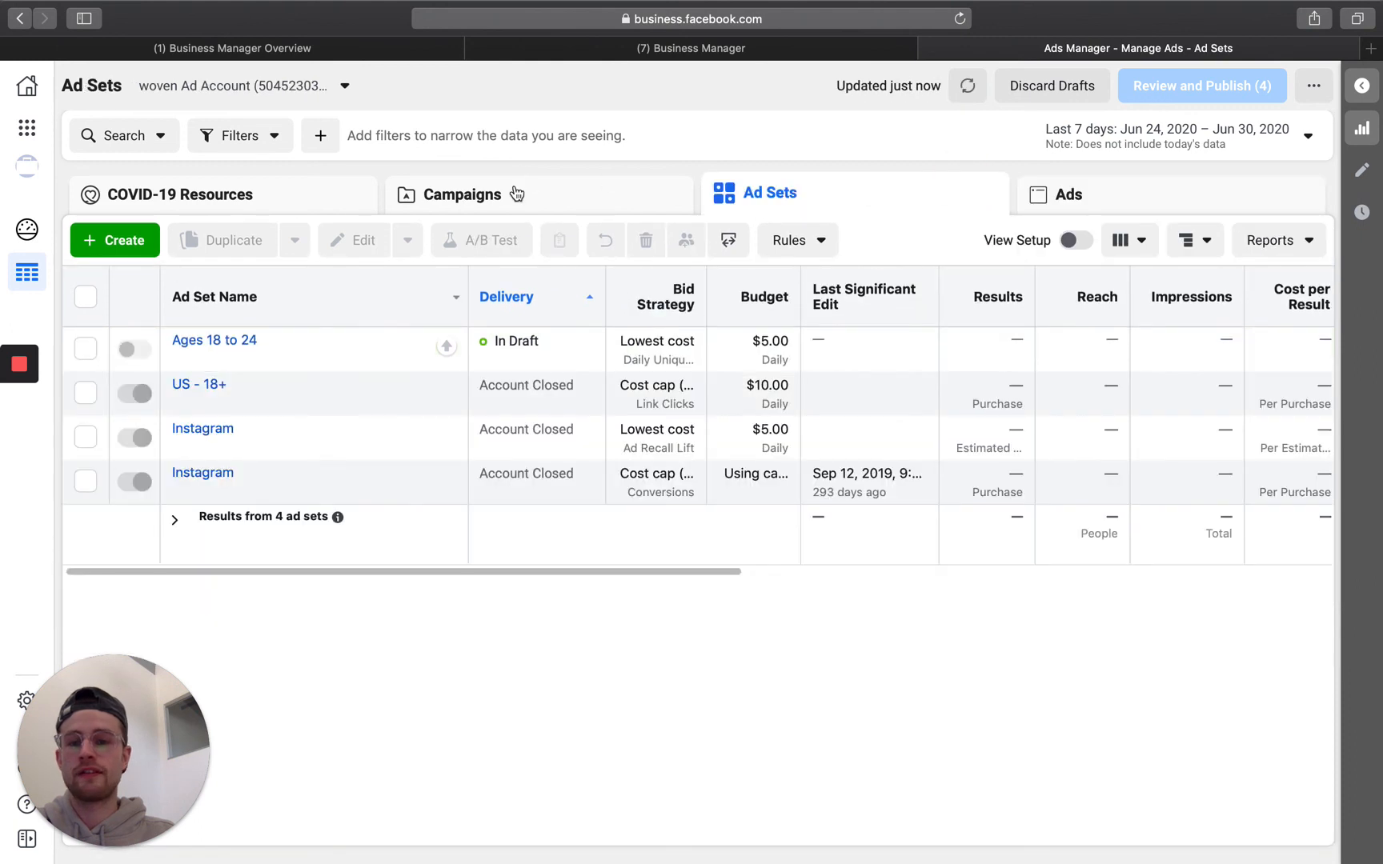
{"action": "mouse_move", "coordinate": [278, 356]}
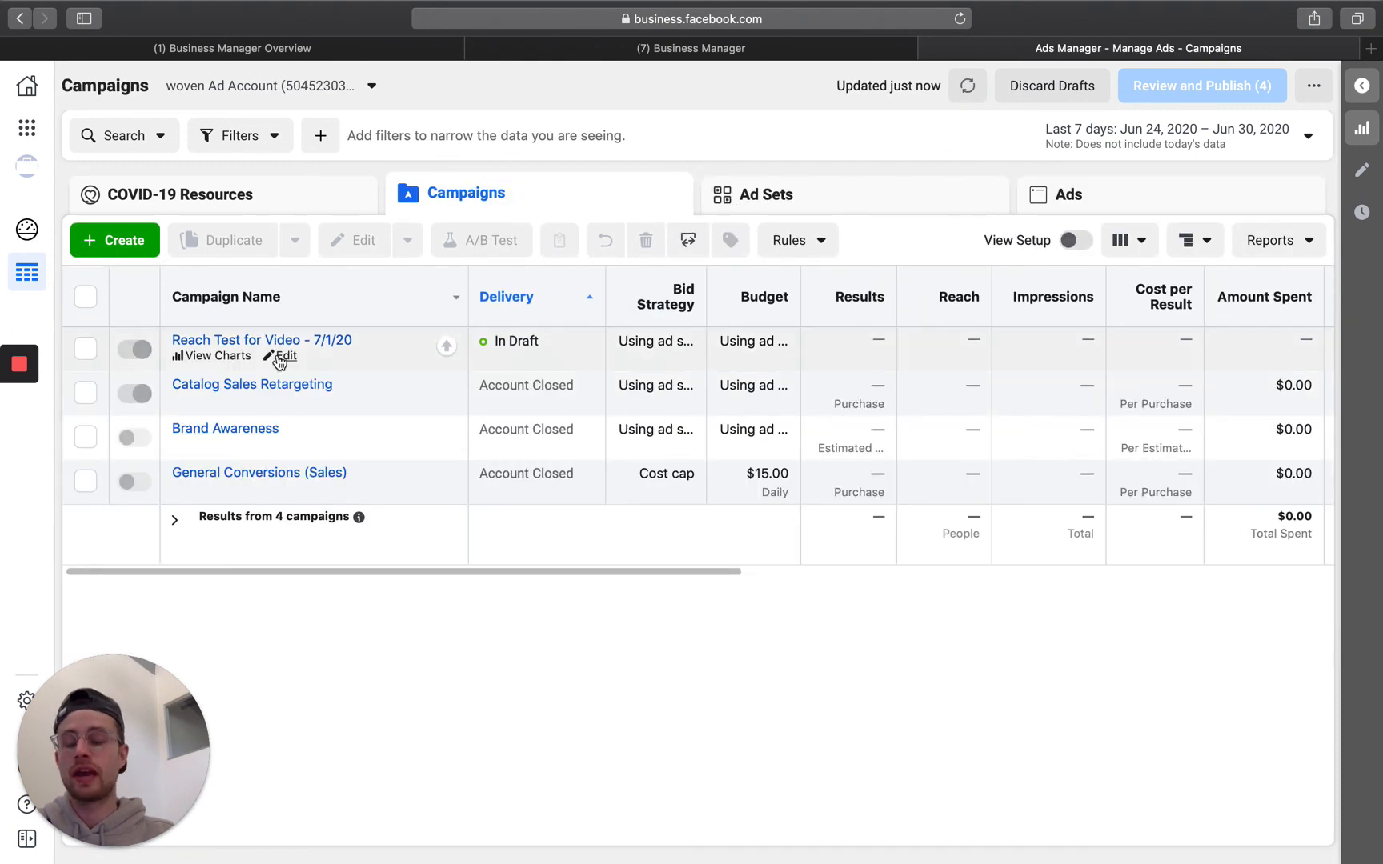